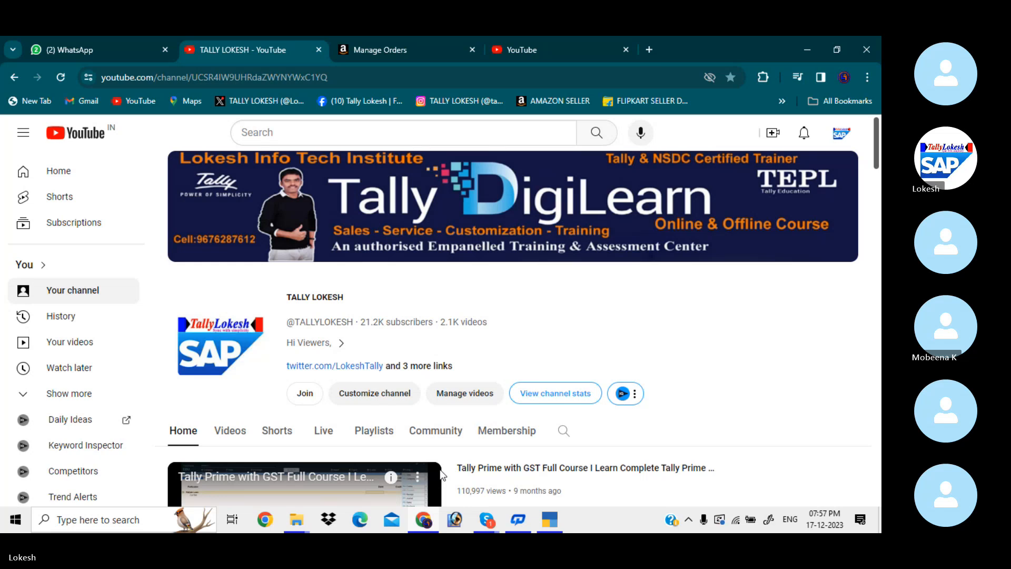
Step: Create a new desktop folder named TALLY EXCEL FILES
left_click(798, 49)
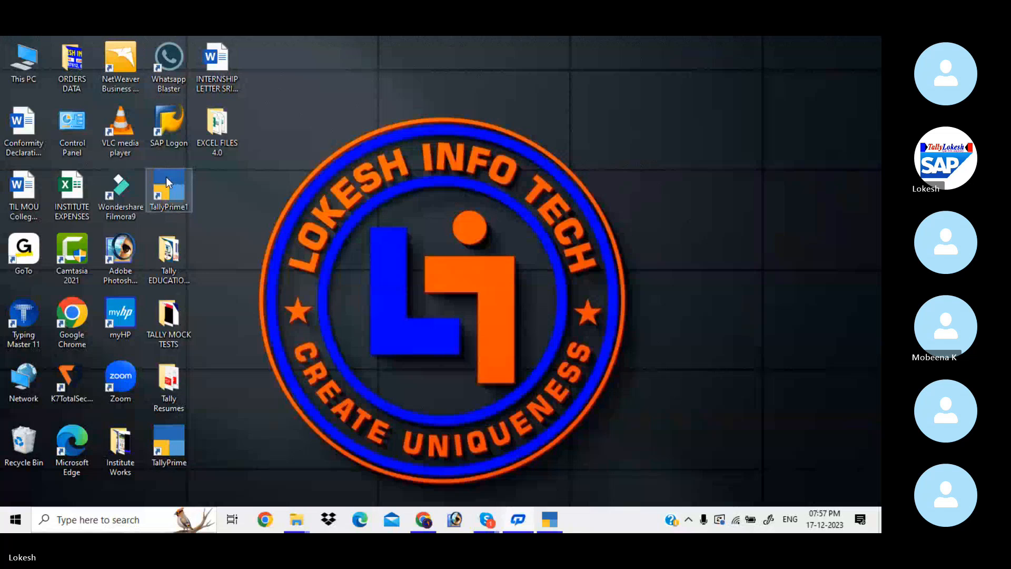
right_click(296, 154)
mouse_move(368, 256)
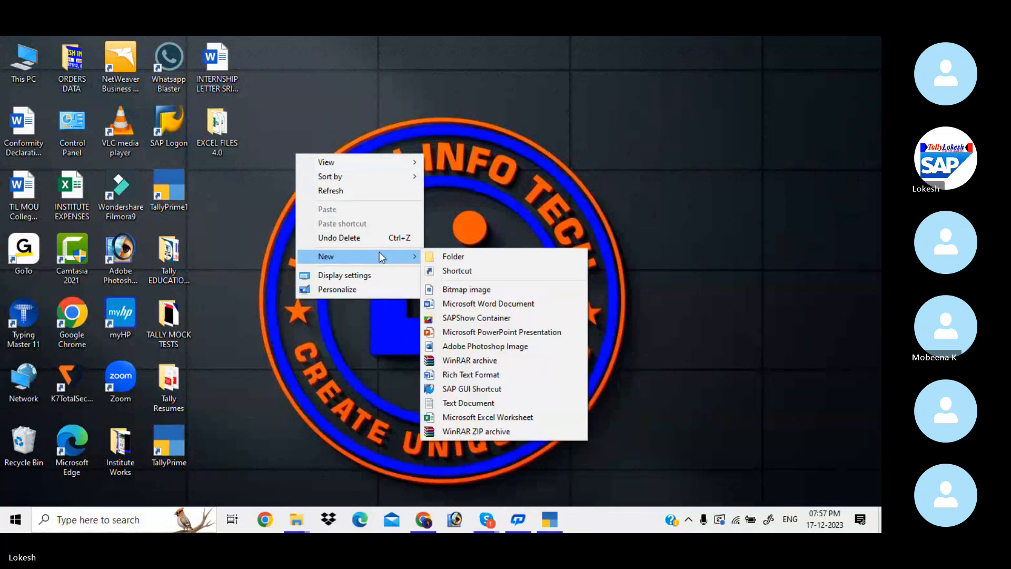
left_click(457, 257)
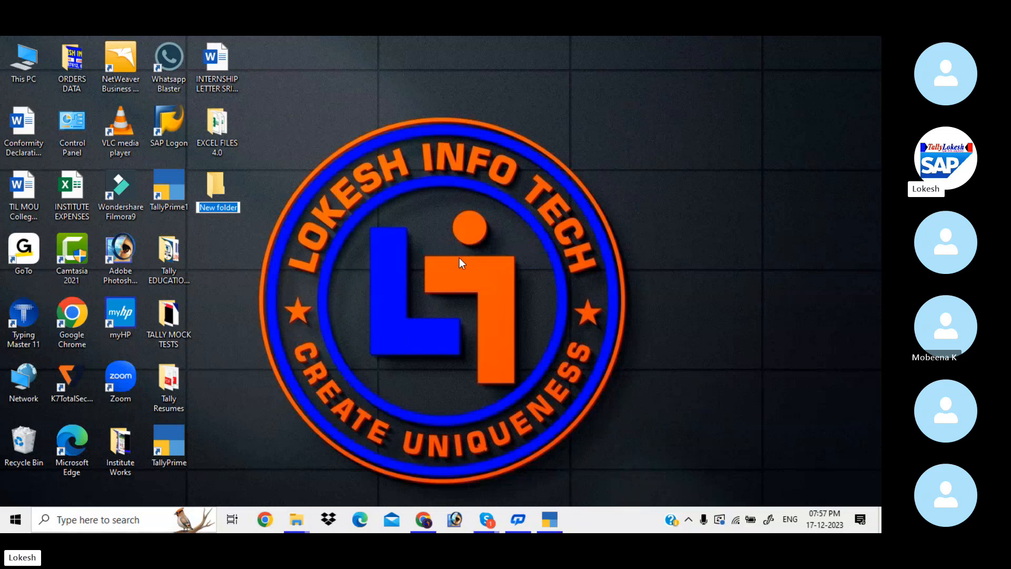
type("TALLY EXCEL FILES")
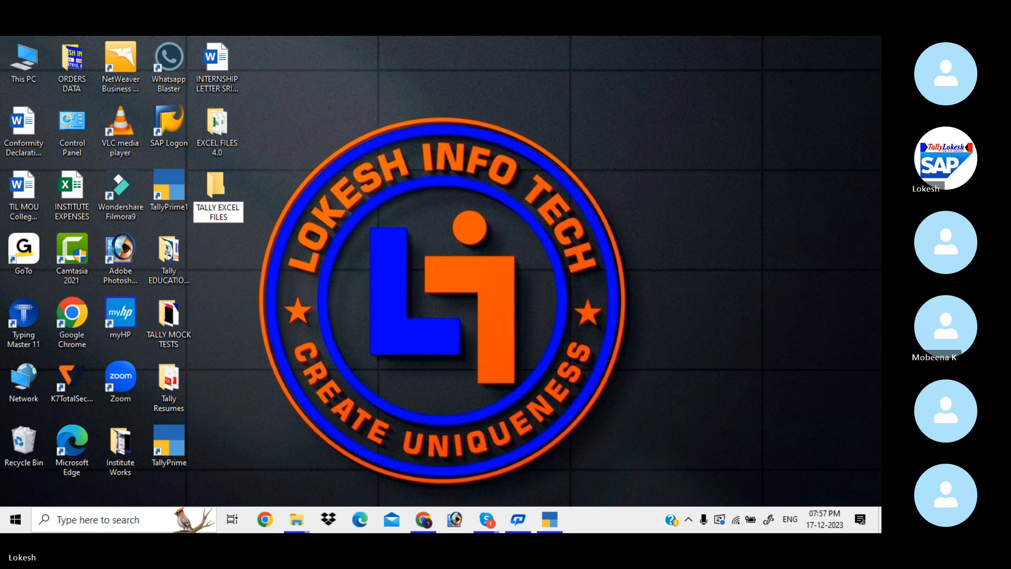
key("Return")
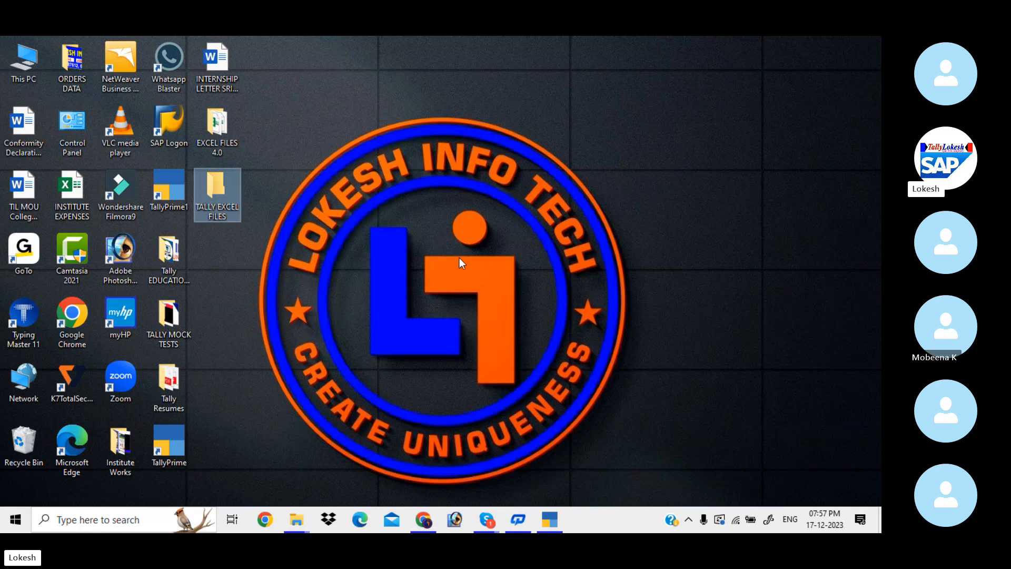
left_click(256, 307)
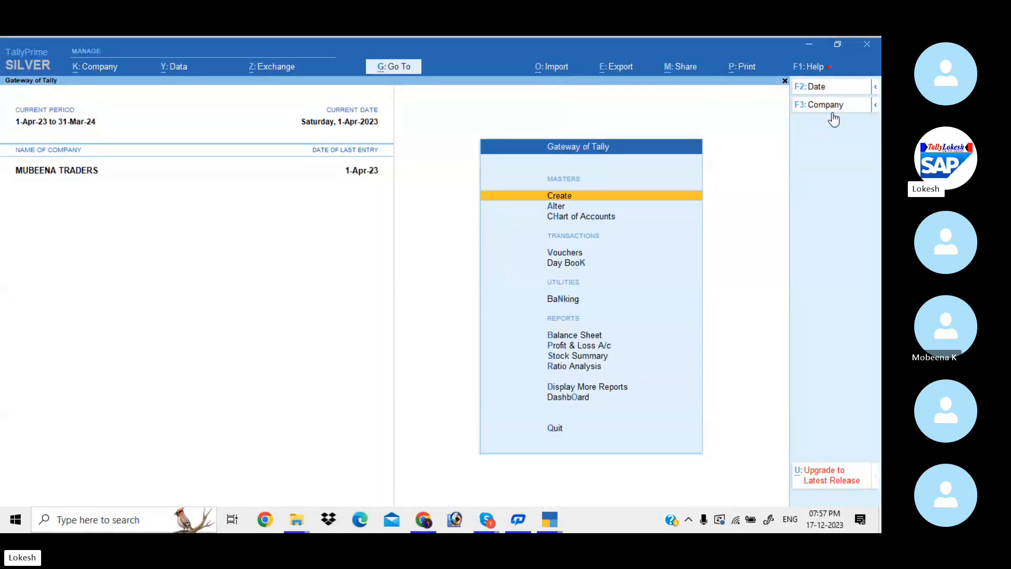
Step: Switch to TallyPrime and shut the open company MUBEENA TRADERS
left_click(832, 112)
key("Up")
key("Return")
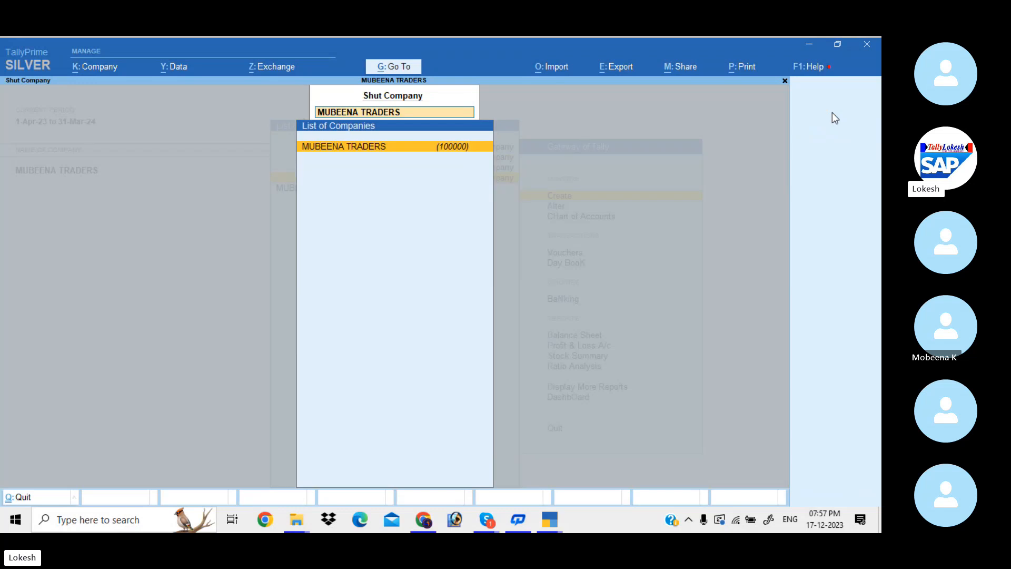
key("Return")
key("Return")
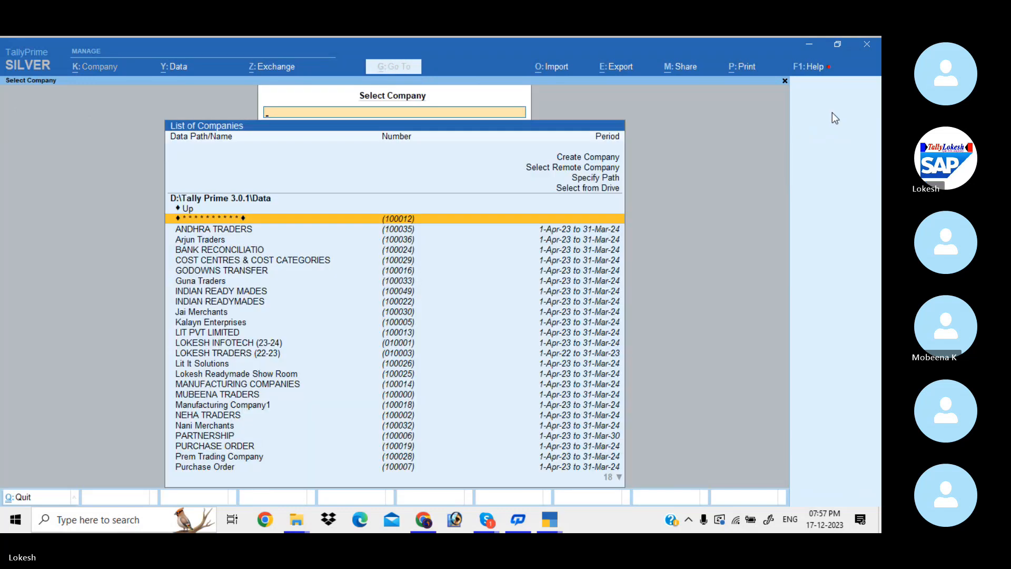
Step: Create a new company named TALLY PRIME 4.0 with Andhra Pradesh as its state, keeping the remaining default details
key("Up")
key("Up")
key("Up")
key("Up")
key("Up")
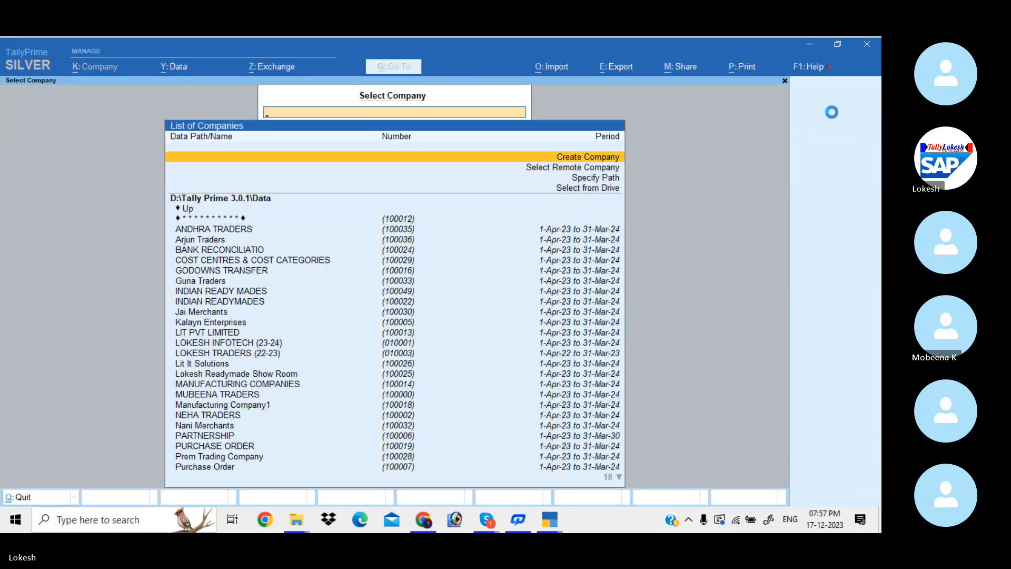
key("Return")
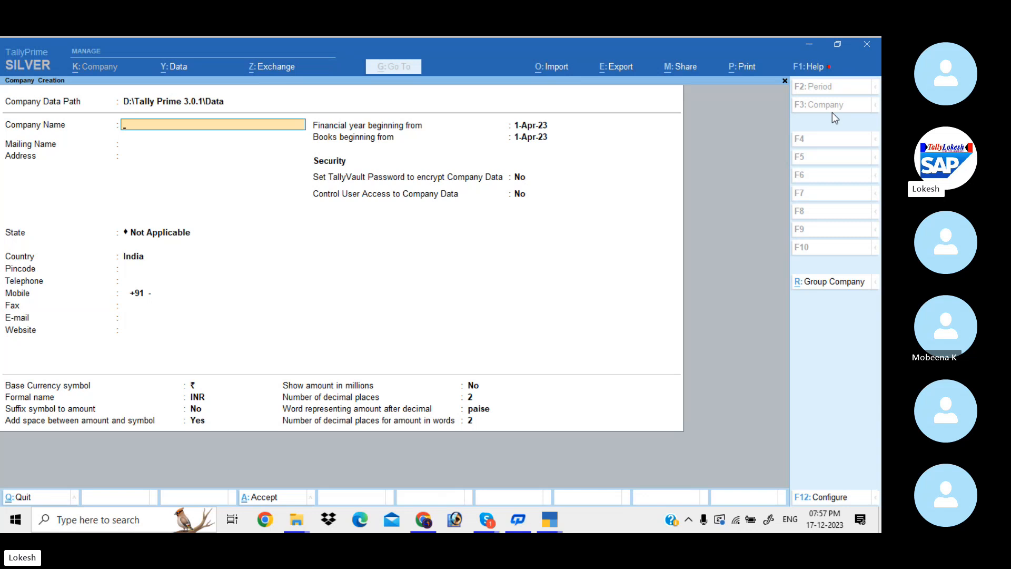
type("TALLY P")
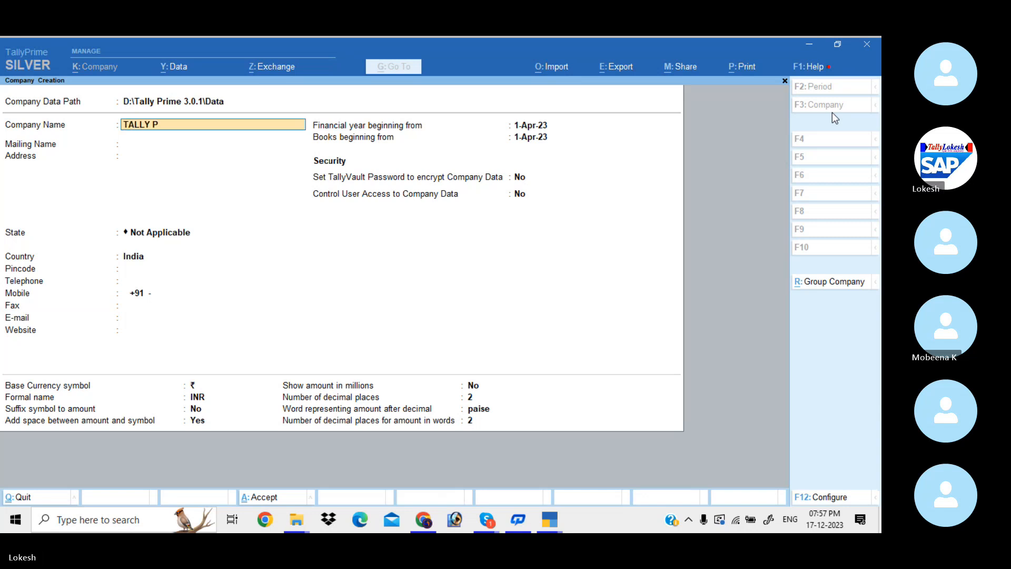
type("RIME 4.0")
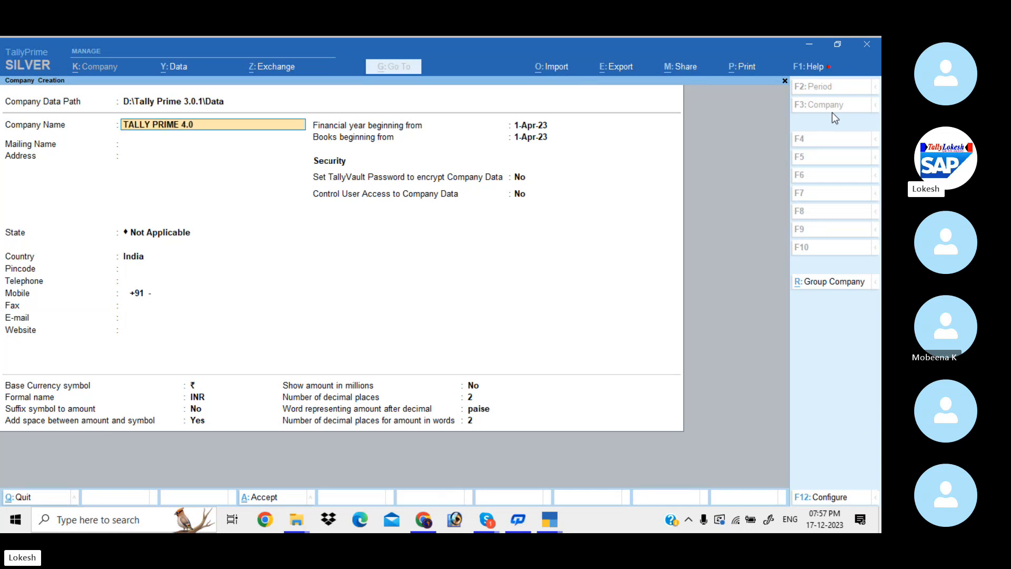
key("Return")
key("Return")
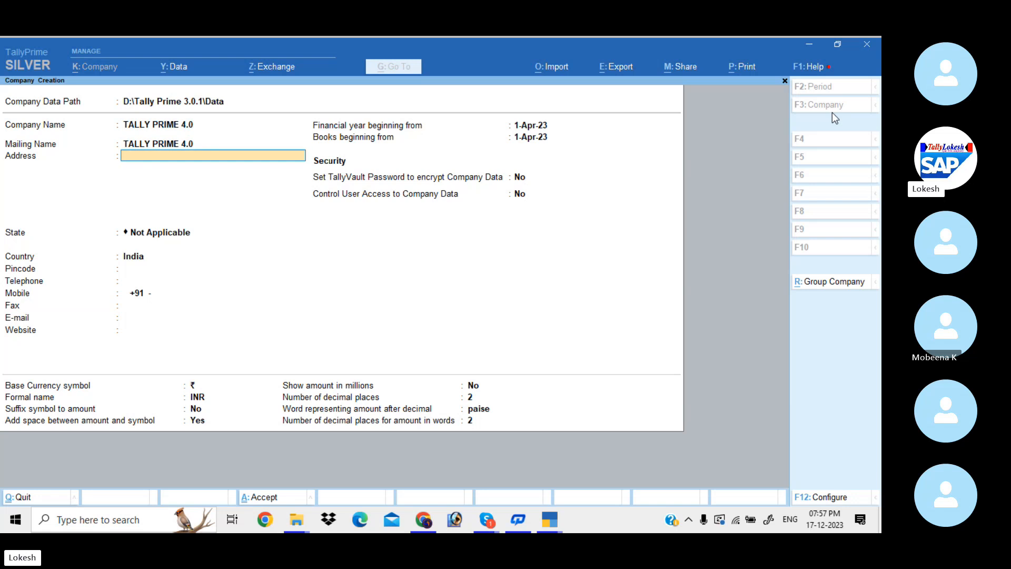
key("Return")
key("Down")
key("Down")
key("Return")
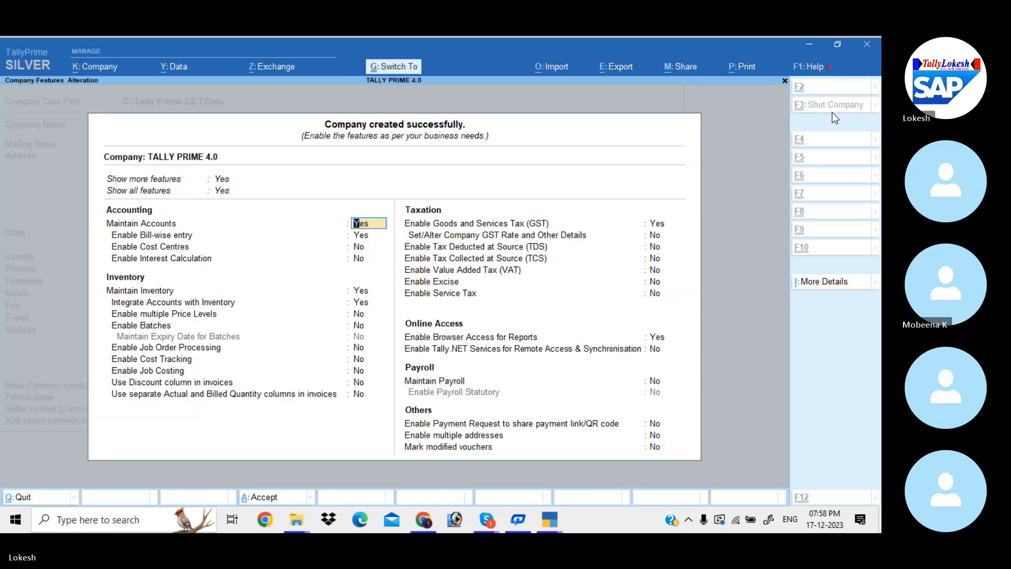
Step: Disable bill-wise entry for the new company and keep the other accounting features at their defaults
key("Return")
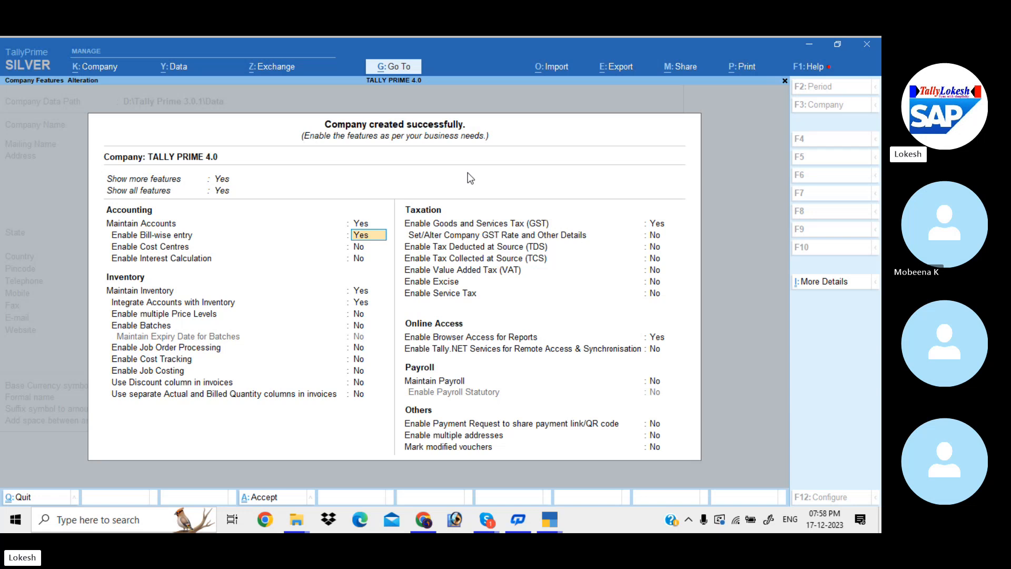
key("n")
key("Return")
key("Return")
key("Return")
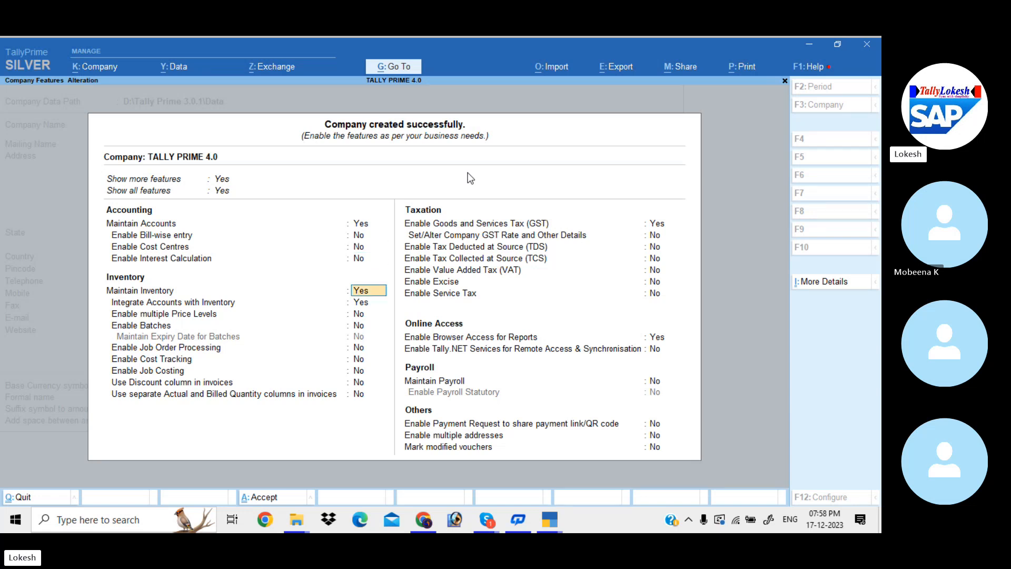
Step: Keep the default inventory features and proceed with GST enabled to the company's GST registration details
key("Return")
key("Return")
key("Return")
key("Return")
key("Return")
key("Return")
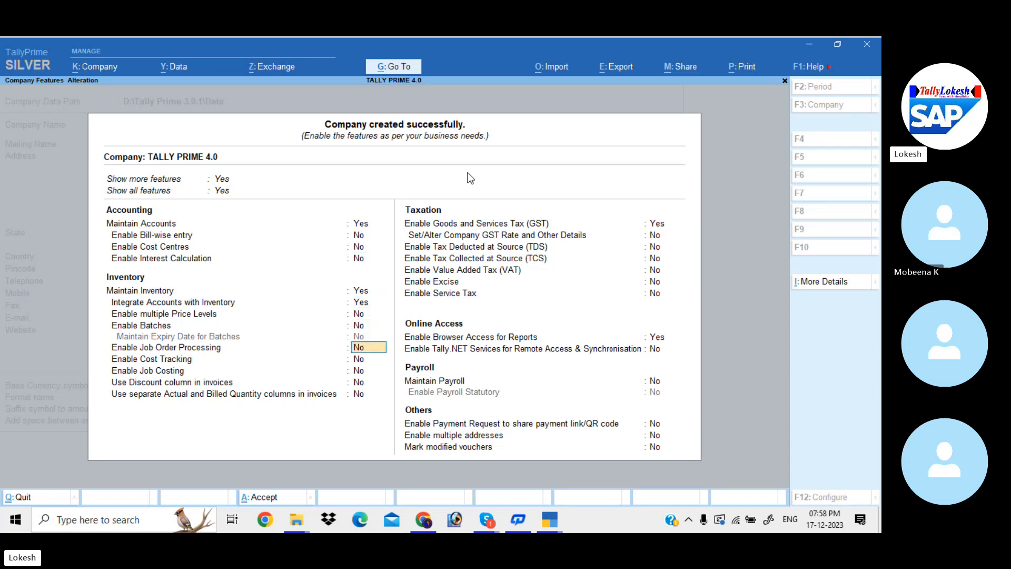
key("Return")
key("Return")
key("Return")
key("Return")
key("Return")
key("Return")
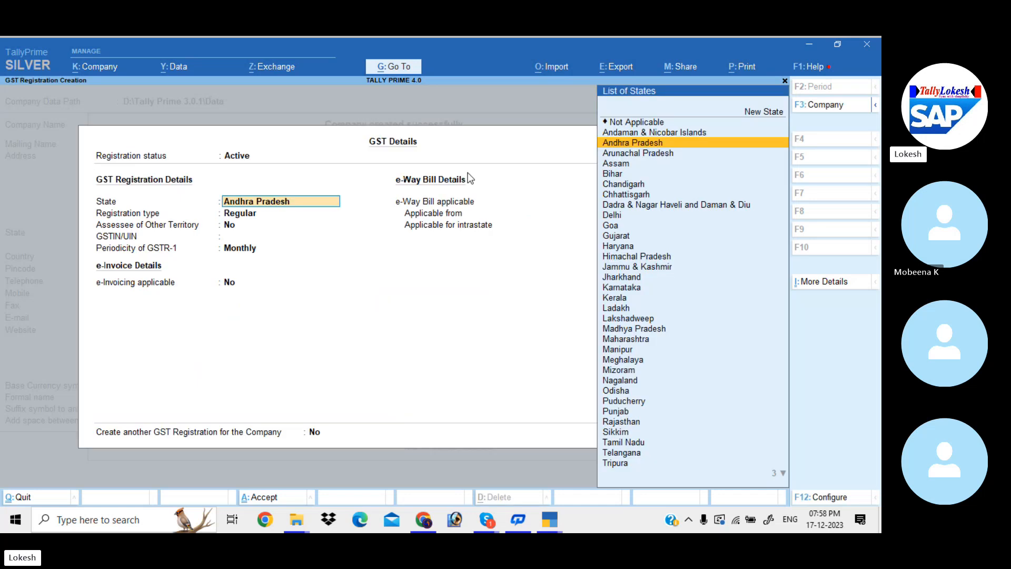
Step: Fill in the GSTIN for the regular Andhra Pradesh registration, then save the GST details and company features
key("Return")
type("37")
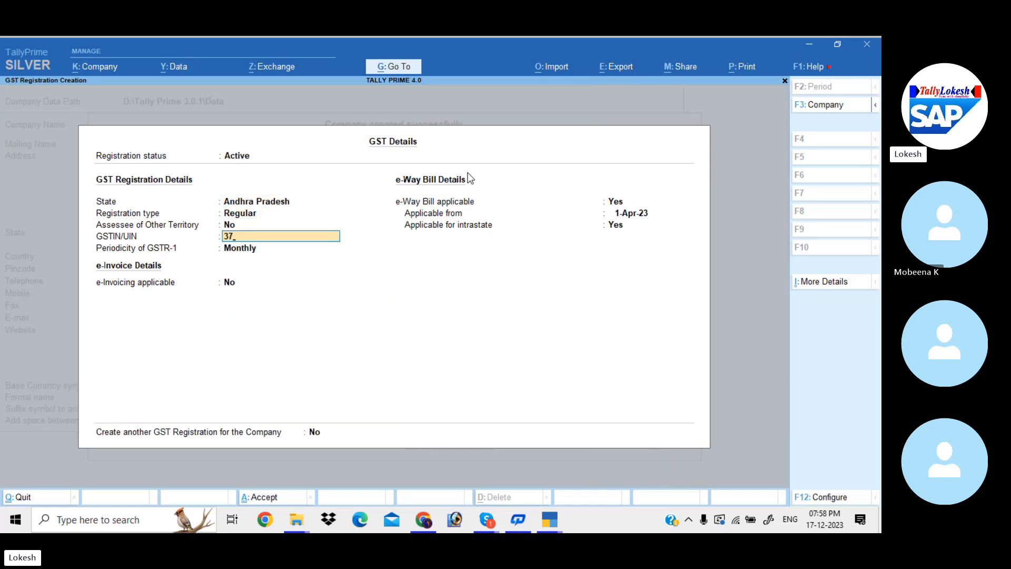
key("Return")
key("ctrl+a")
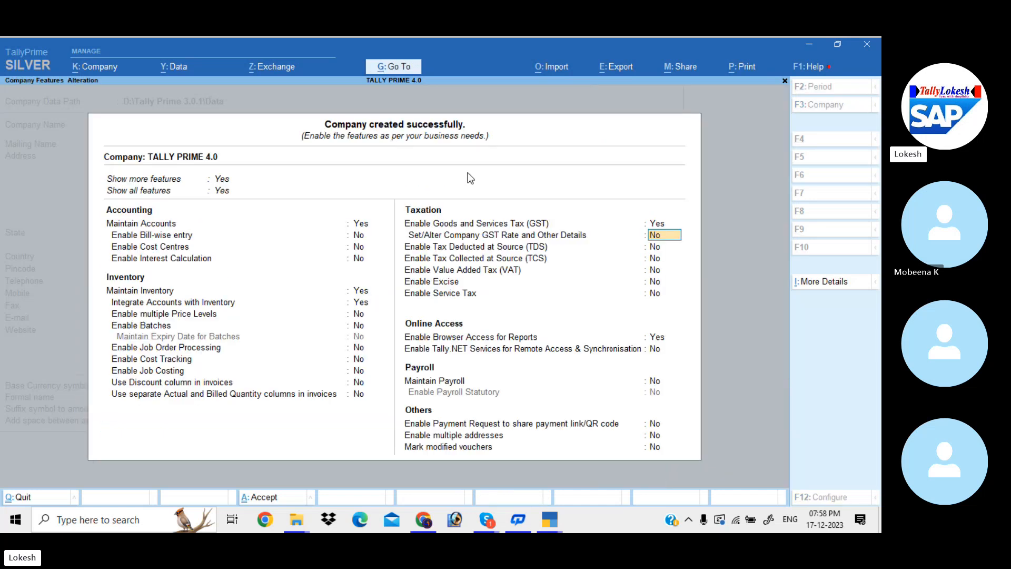
key("ctrl+a")
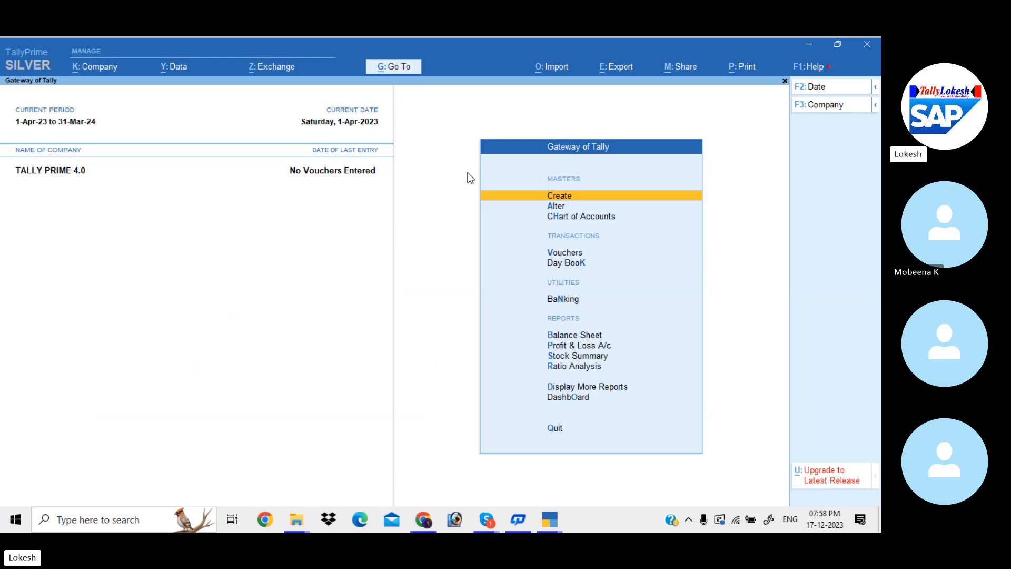
Step: Check which ledgers exist for alteration in the new company
key("Down")
key("Return")
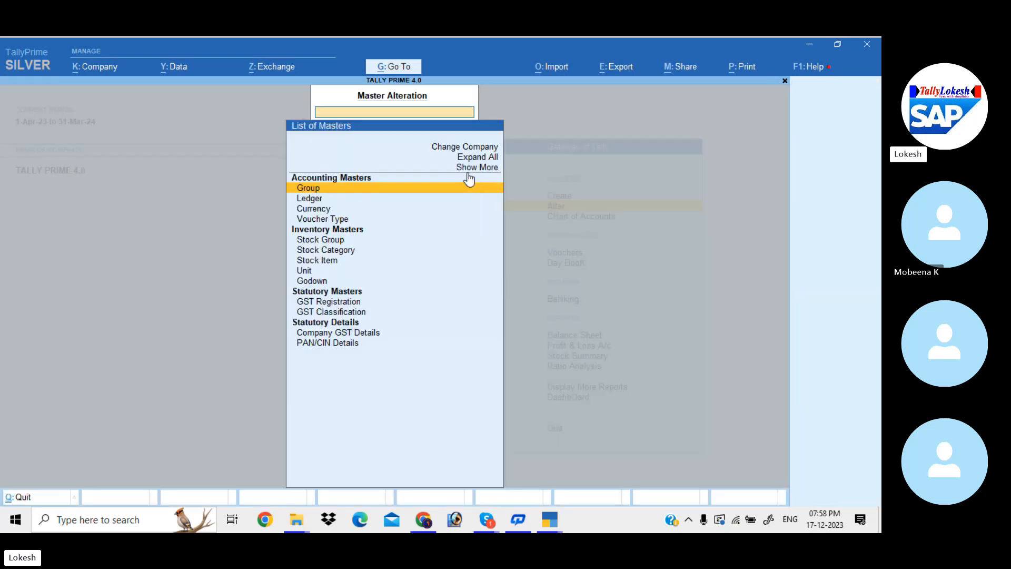
key("Down")
key("Return")
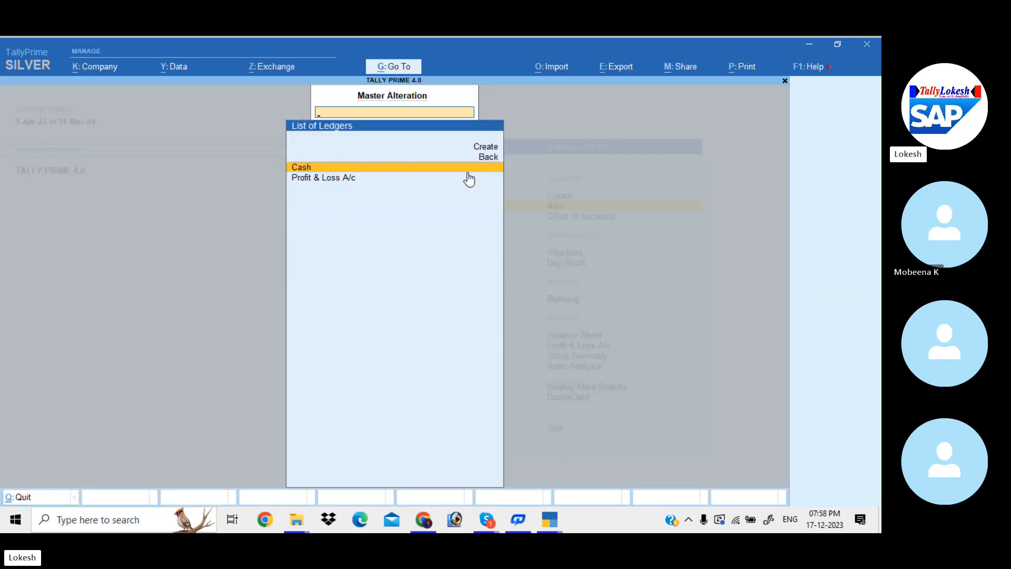
key("Escape")
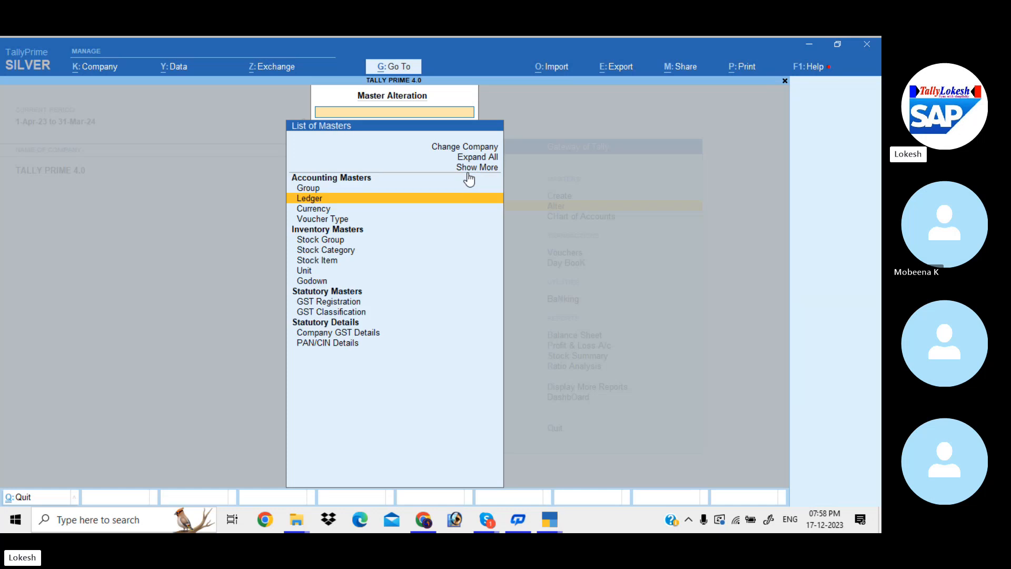
Step: Check the company's lists of stock groups and stock categories in the alterable masters
key("Down")
key("Down")
key("Down")
key("Down")
key("Up")
key("Return")
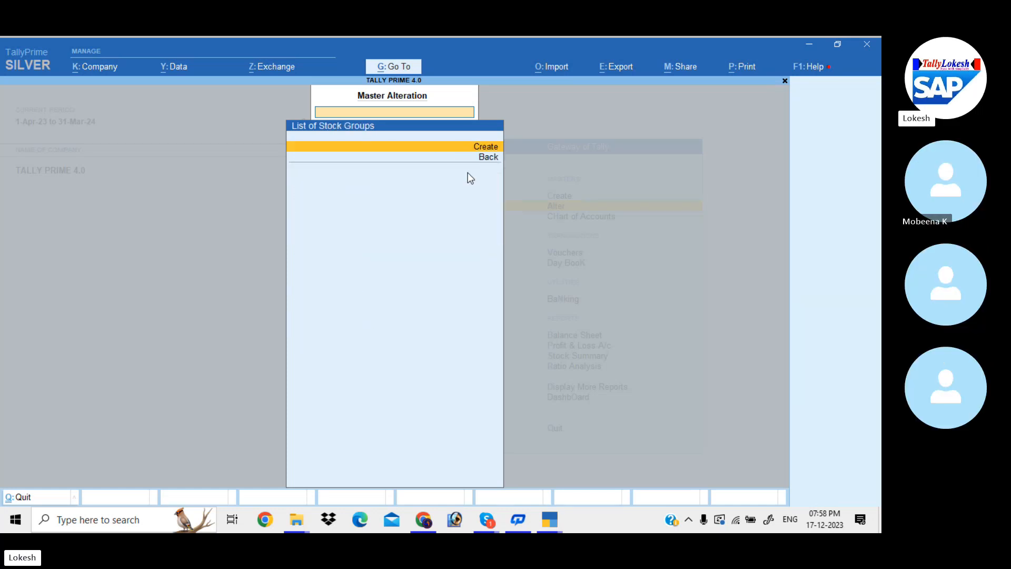
key("Escape")
key("Down")
key("Return")
key("Escape")
Step: Check the company's lists of stock items, units and godowns in the alterable masters
key("Down")
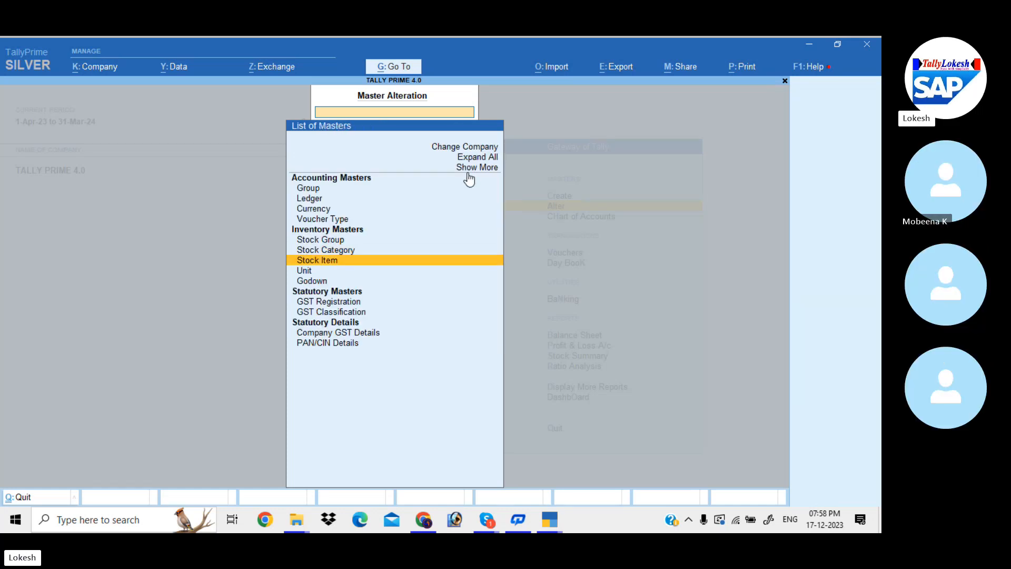
key("Return")
key("Escape")
key("Down")
key("Return")
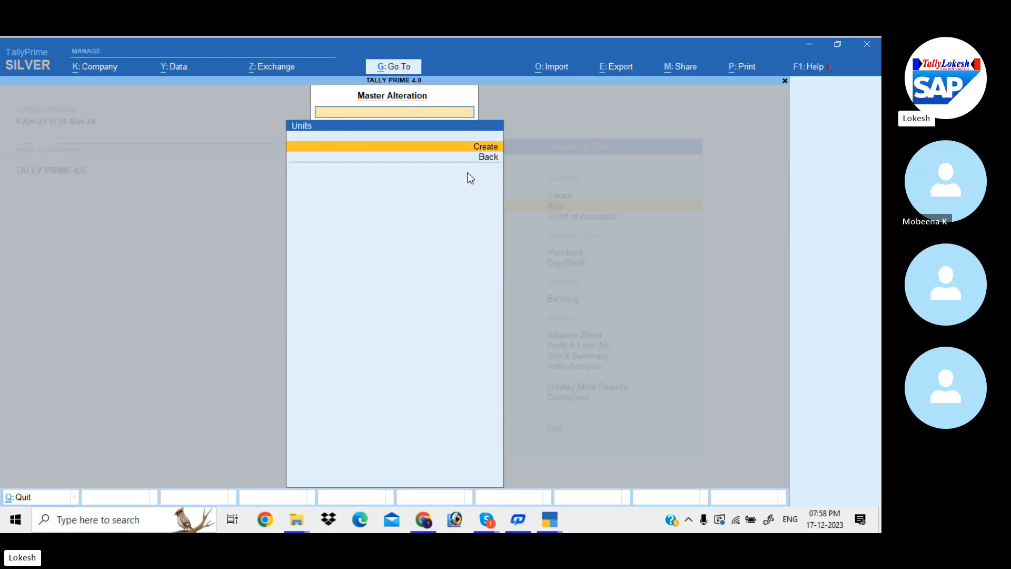
key("Escape")
key("Down")
key("Return")
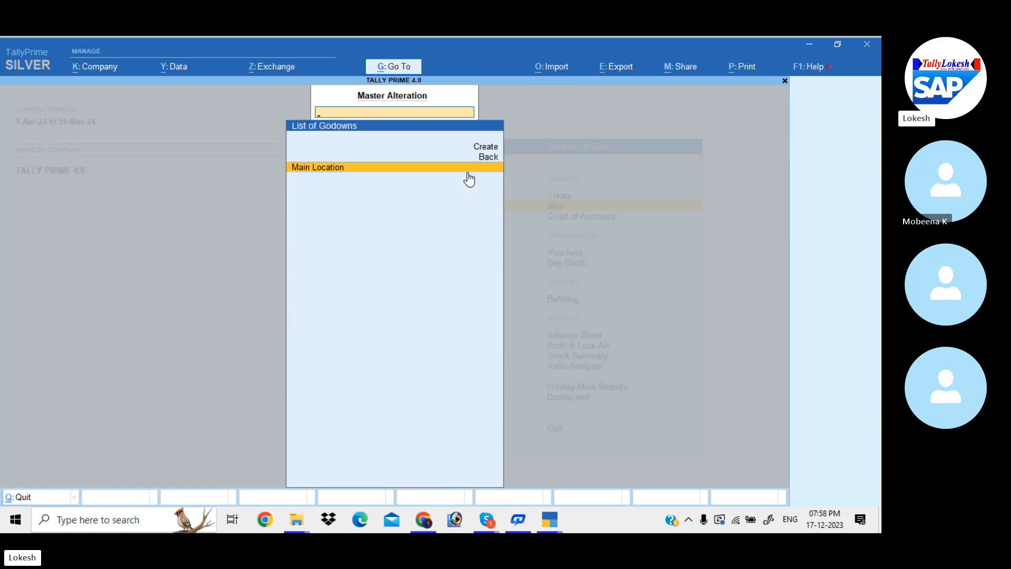
key("Escape")
Step: Check the list of accounting groups and return to the Gateway of Tally
key("Up")
key("Up")
key("Up")
key("Up")
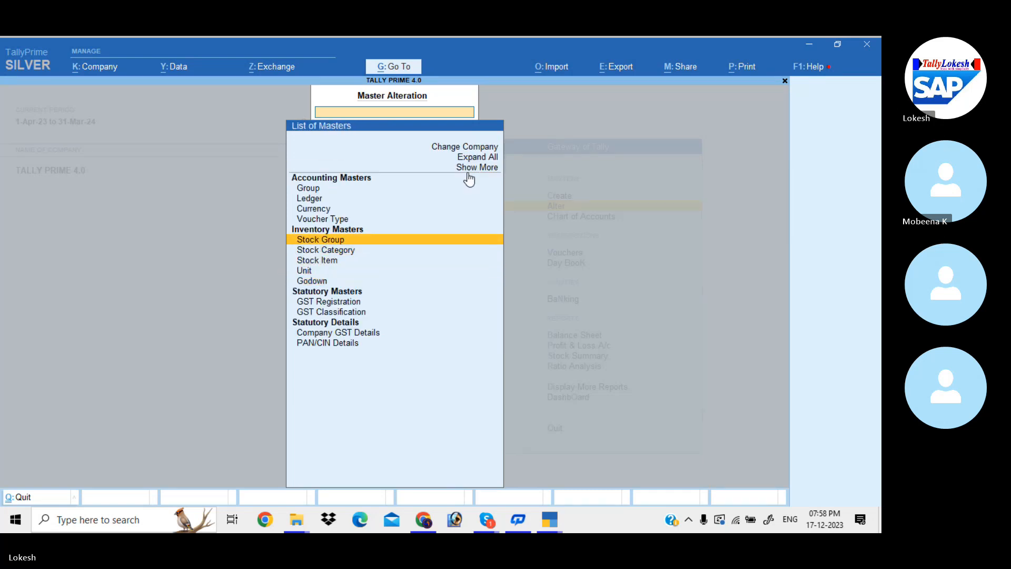
key("Up")
key("Up")
key("Up")
key("Up")
key("Return")
key("Escape")
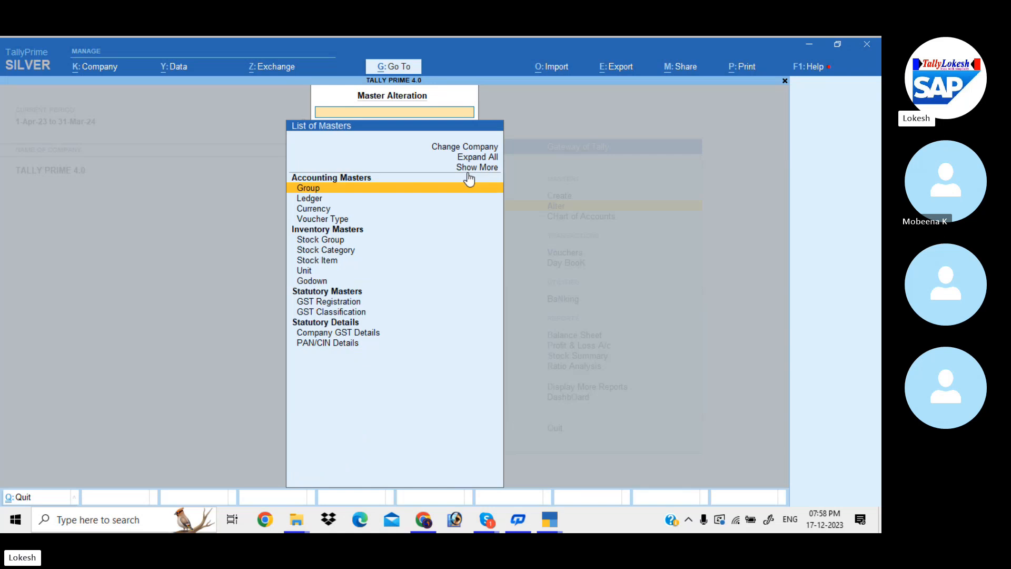
key("Down")
key("Down")
key("Escape")
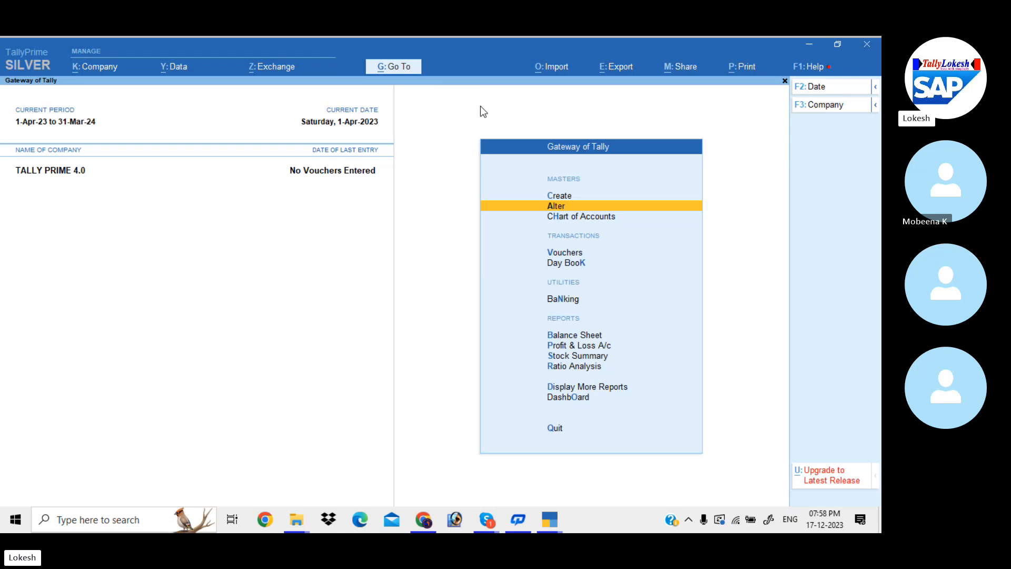
Step: Open the export of the sample Excel file for importing masters
left_click(557, 69)
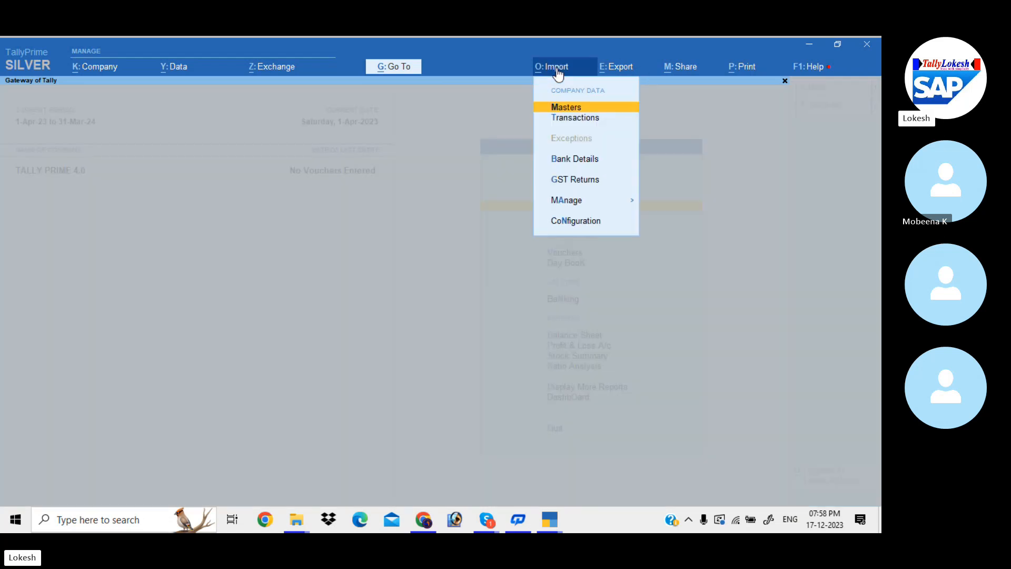
left_click(627, 207)
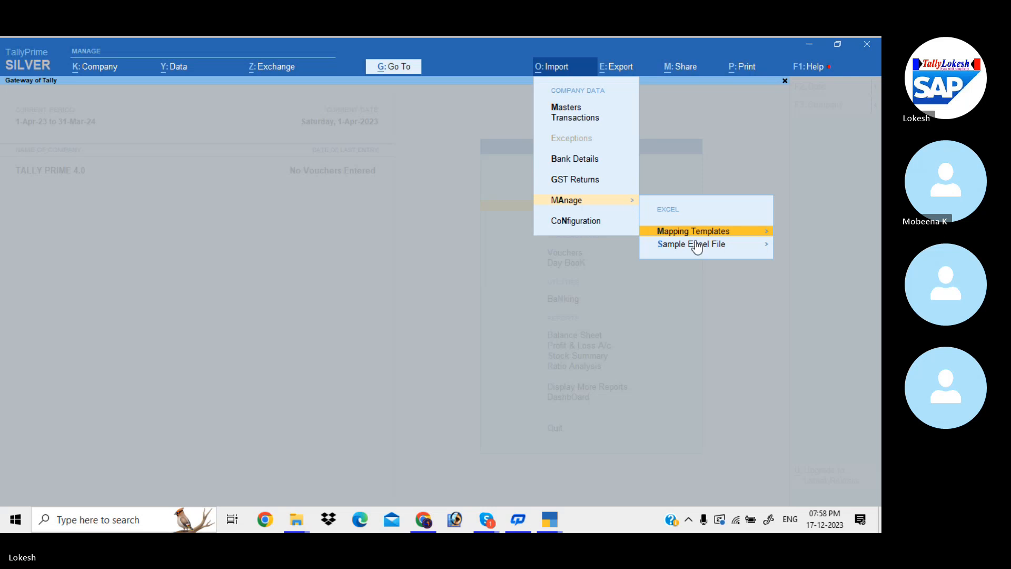
left_click(762, 248)
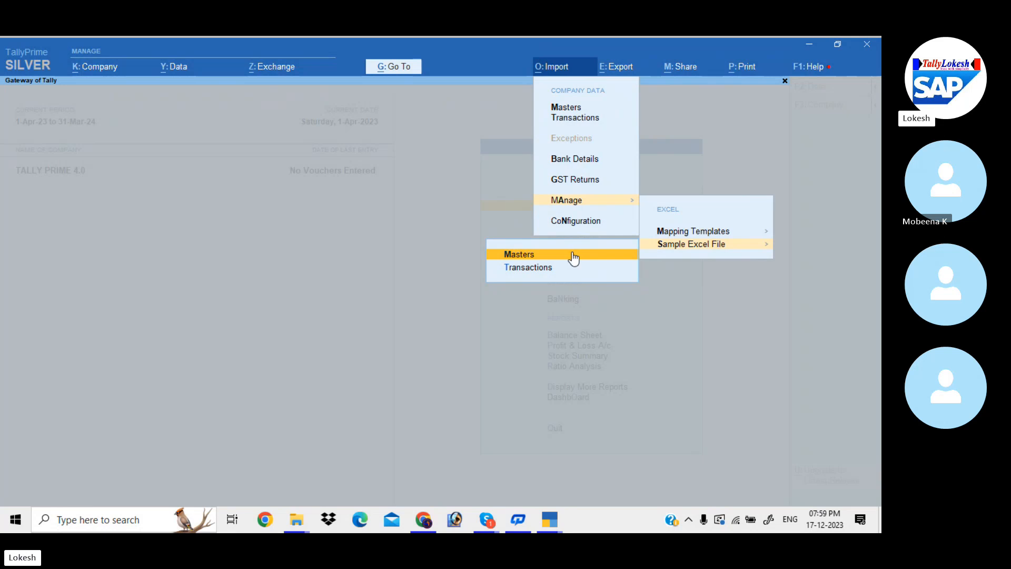
key("Down")
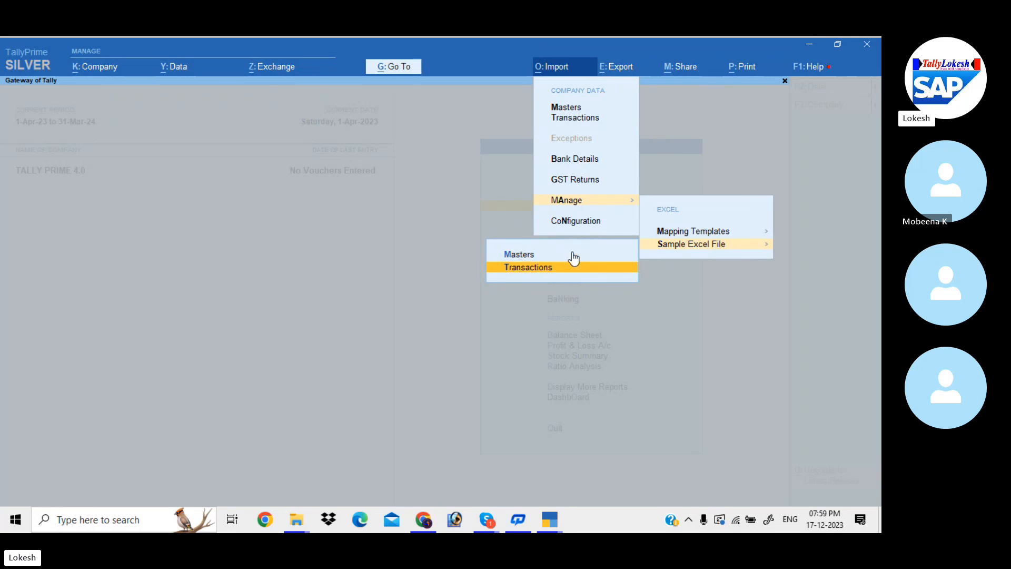
key("Up")
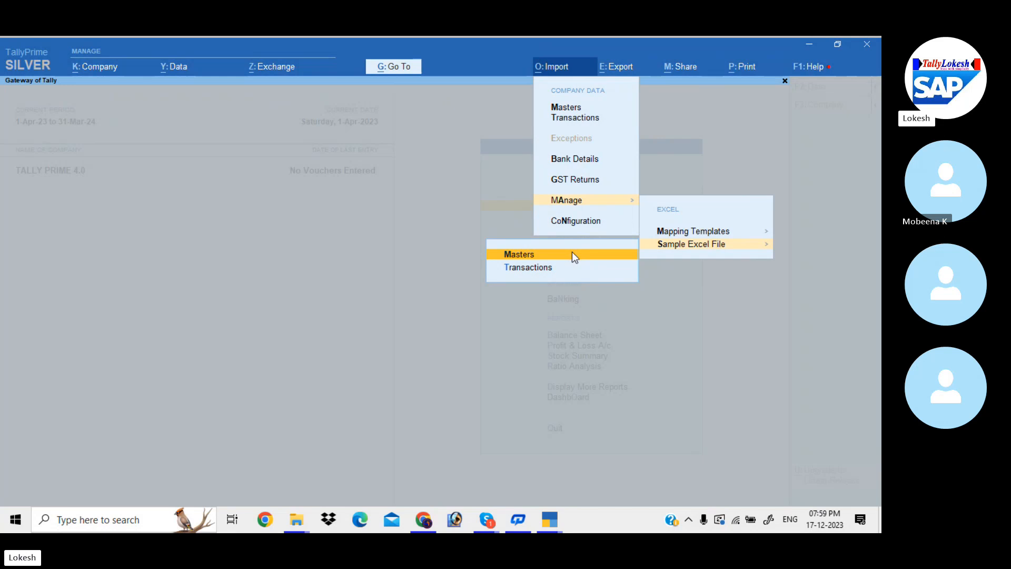
key("Return")
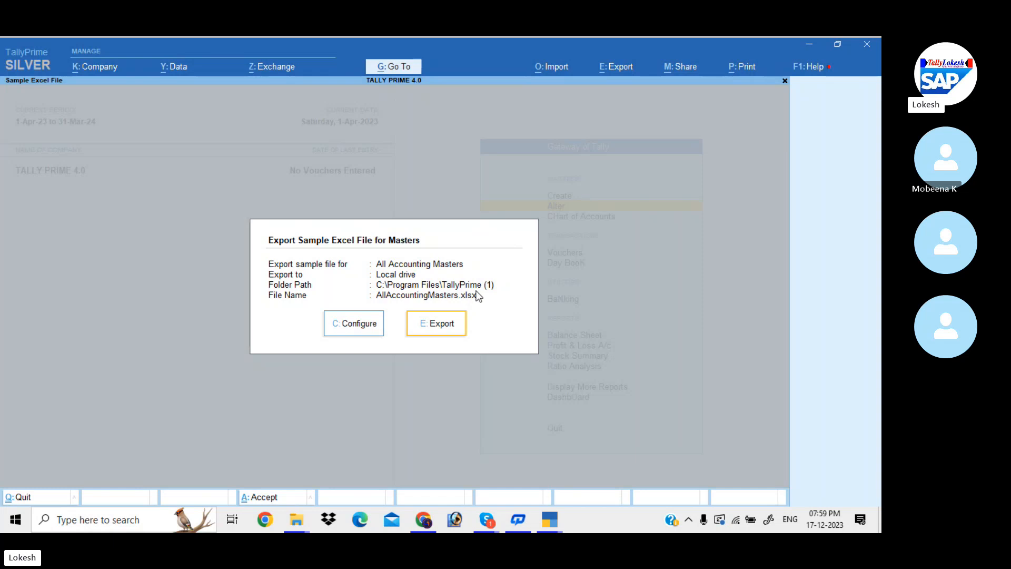
Step: Open the export configuration and examine which master types a sample file can be exported for
left_click(372, 319)
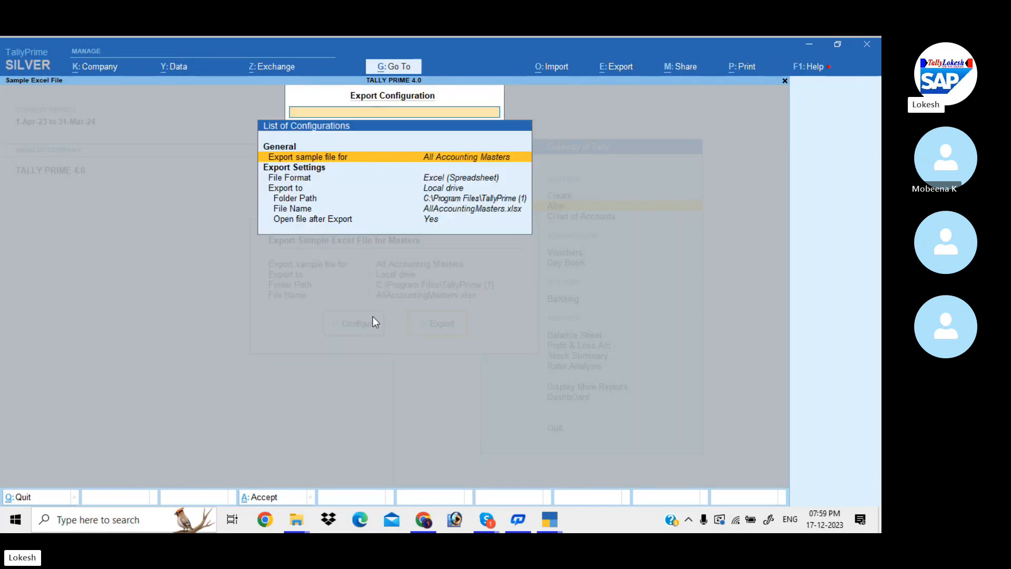
key("Return")
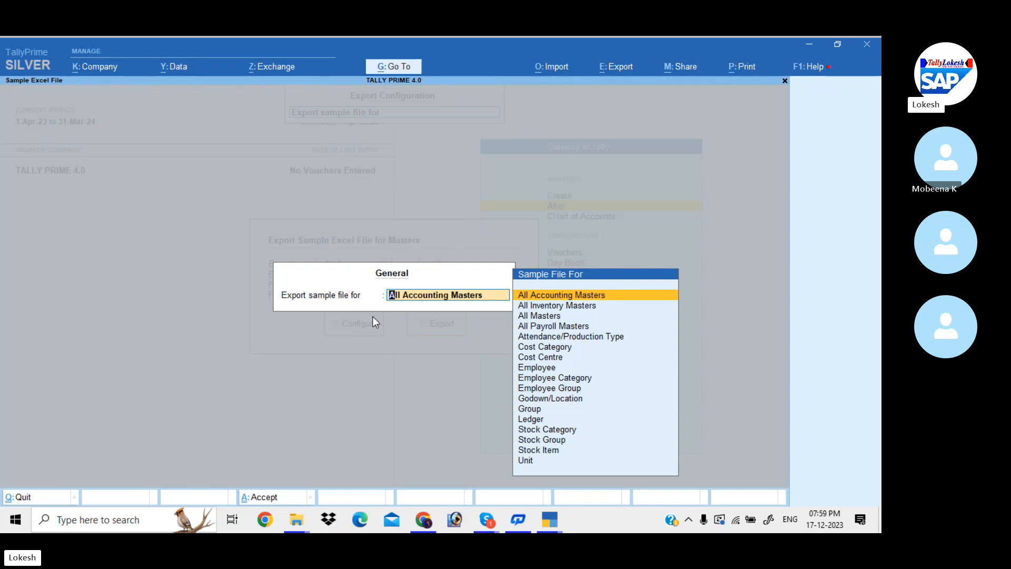
key("Escape")
key("Escape")
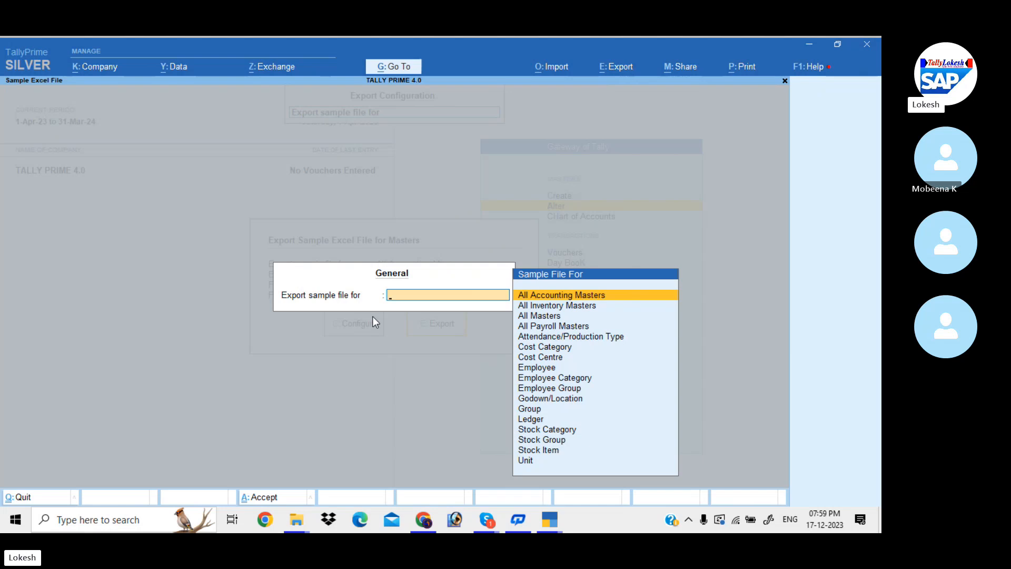
Step: Open the export folder path setting and browse from the drive list to the Desktop folder
key("Down")
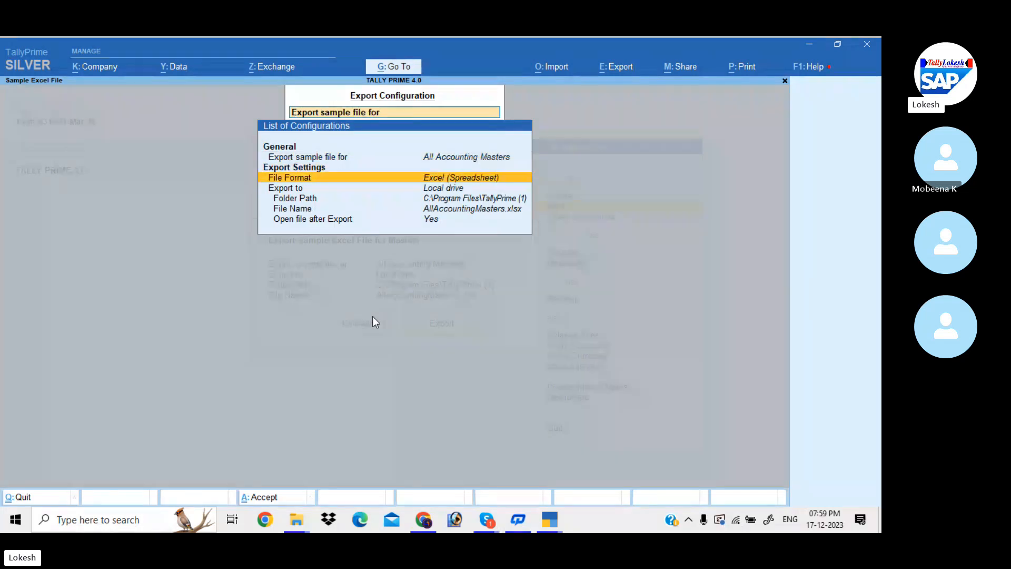
key("Down")
key("Down")
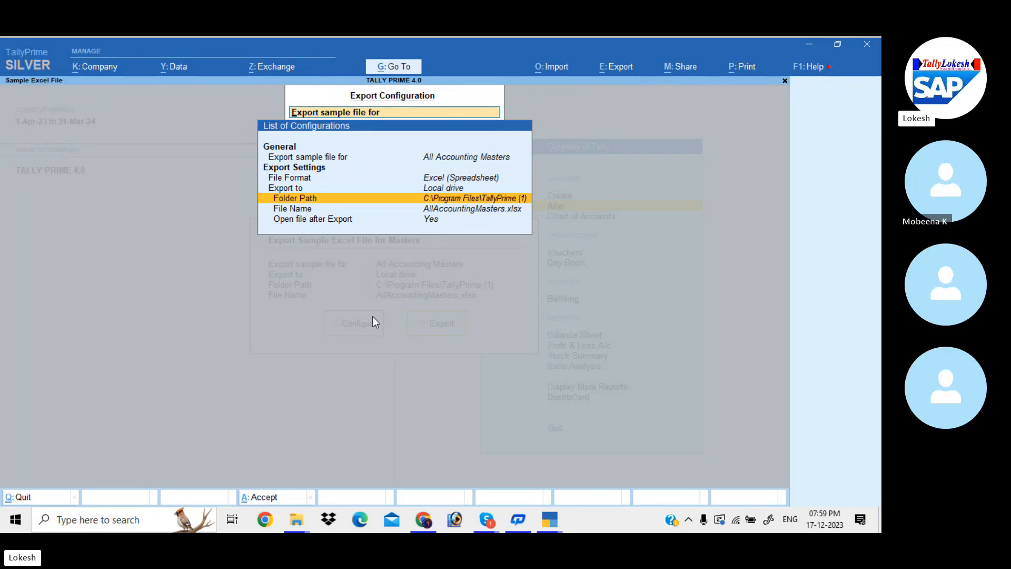
key("Return")
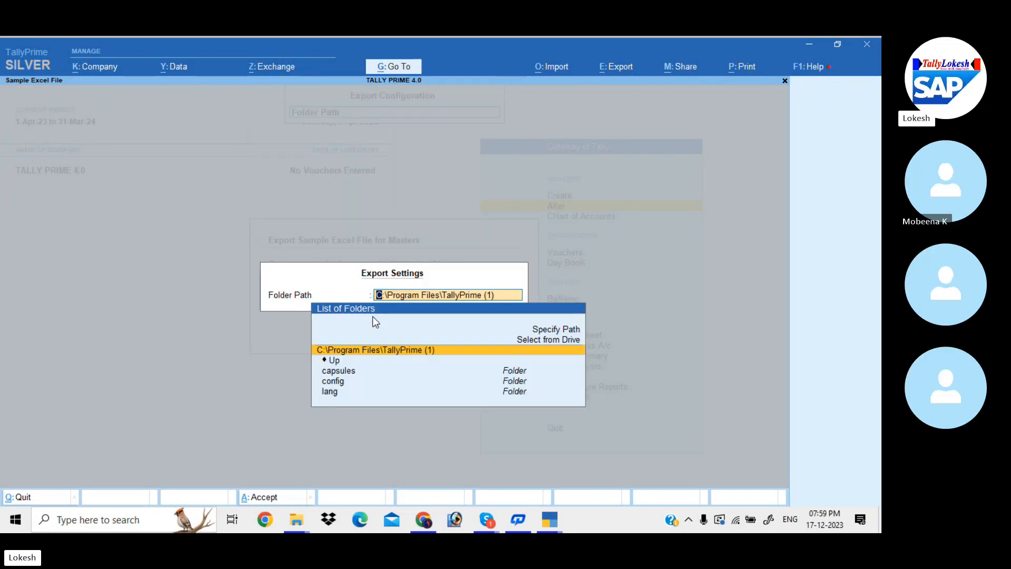
key("Up")
key("Return")
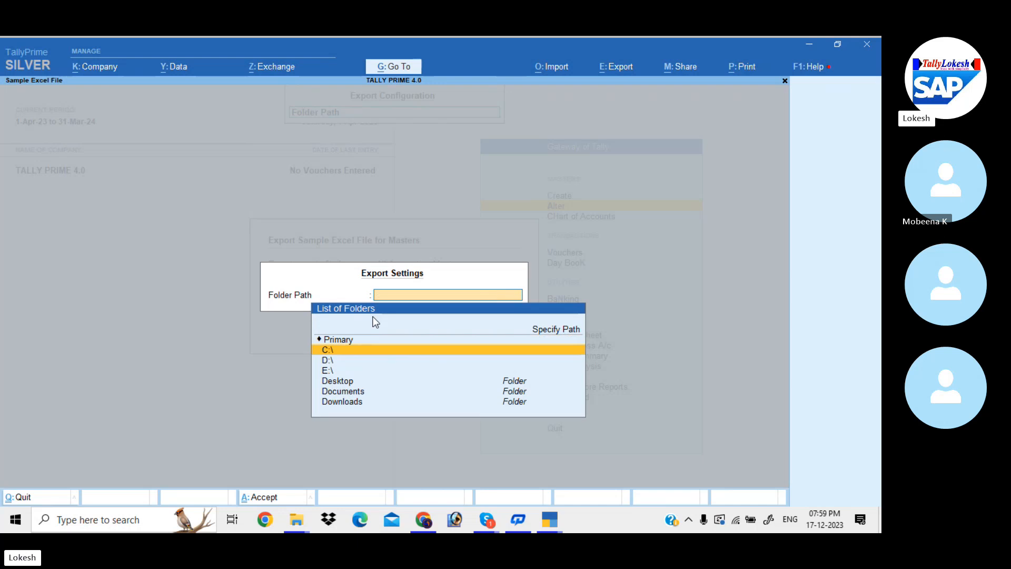
key("Down")
key("Down")
key("Down")
key("Return")
Step: Select the TALLY EXCEL FILES folder on the Desktop as the export folder path
key("Down")
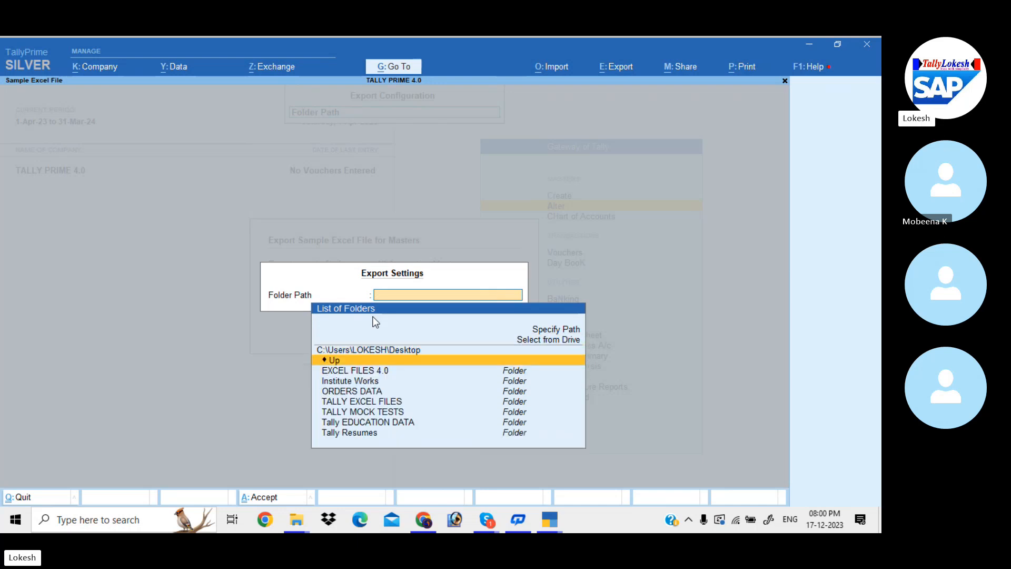
key("Down")
key("Down")
key("Down")
key("Down")
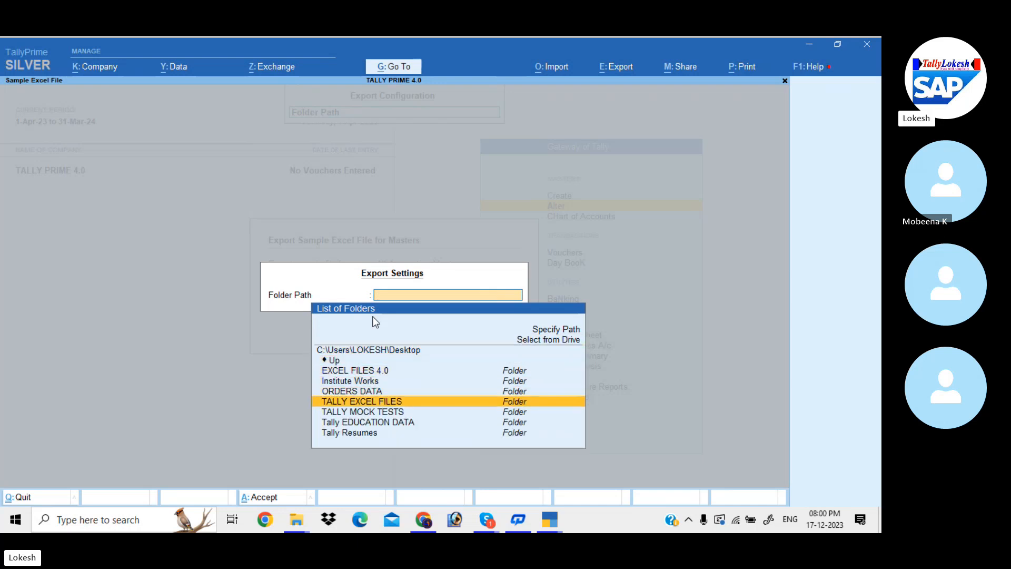
key("Return")
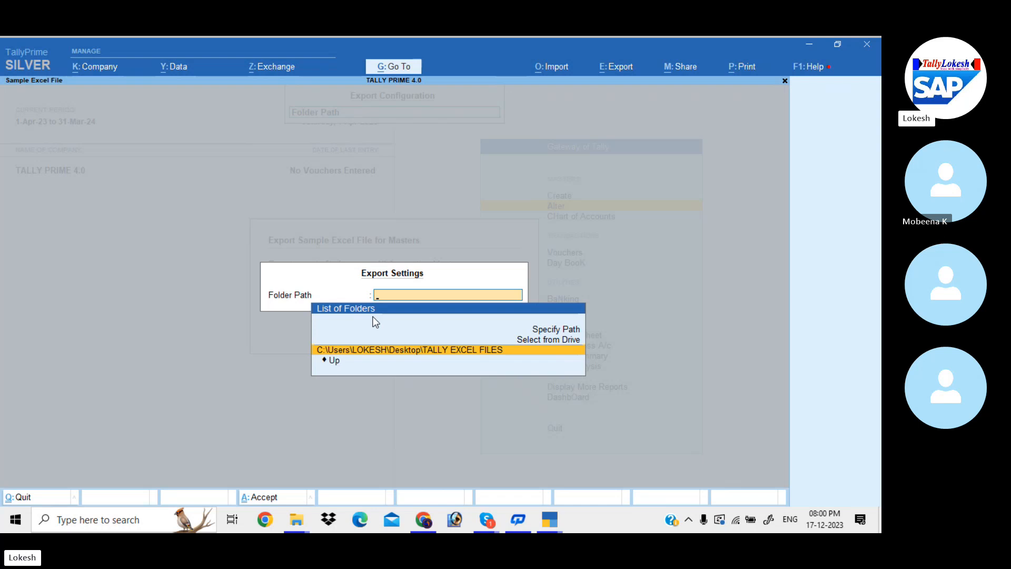
key("Return")
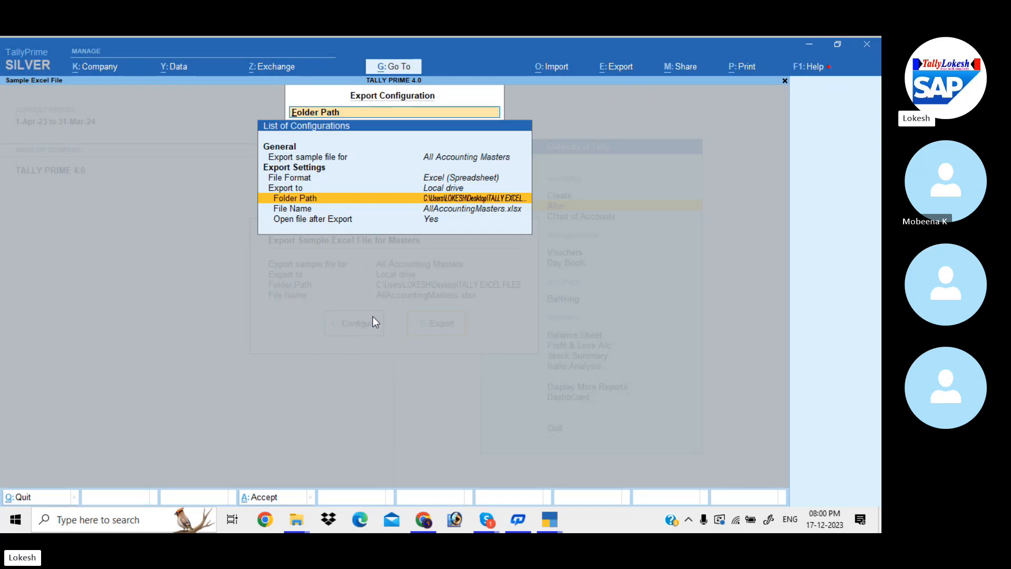
Step: Close the export configuration and export the All Accounting Masters sample file as AllAccountingMasters.xlsx
key("Escape")
key("Escape")
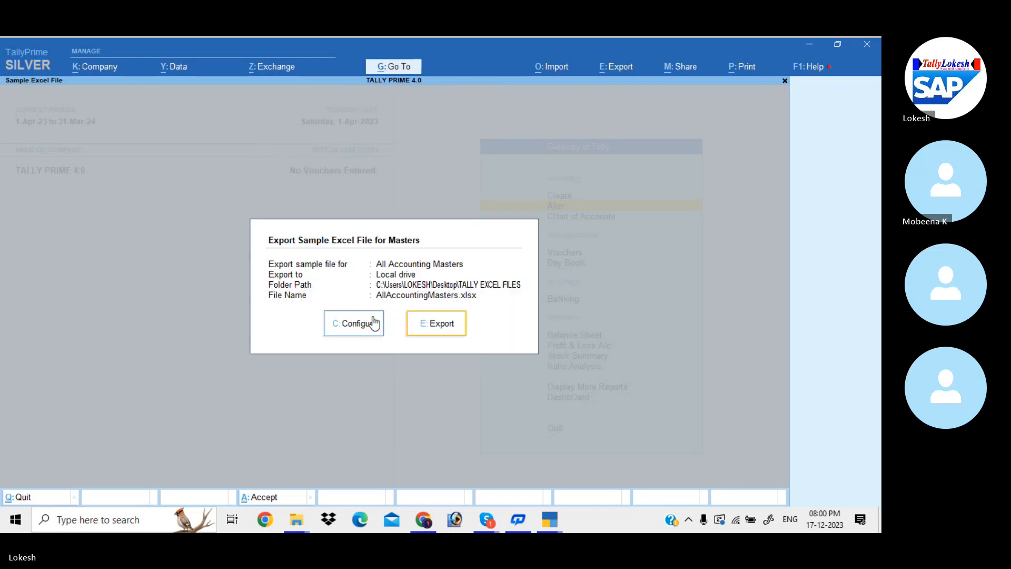
left_click(454, 327)
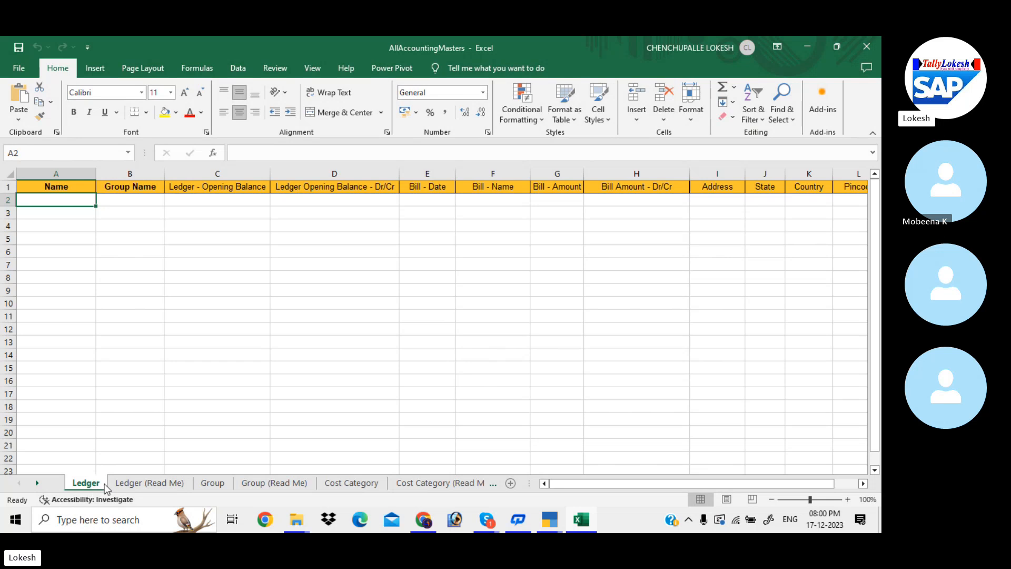
Step: Look through the workbook's Ledger, Group, Cost Category and Cost Centre sheets and their Read Me sheets
left_click(132, 484)
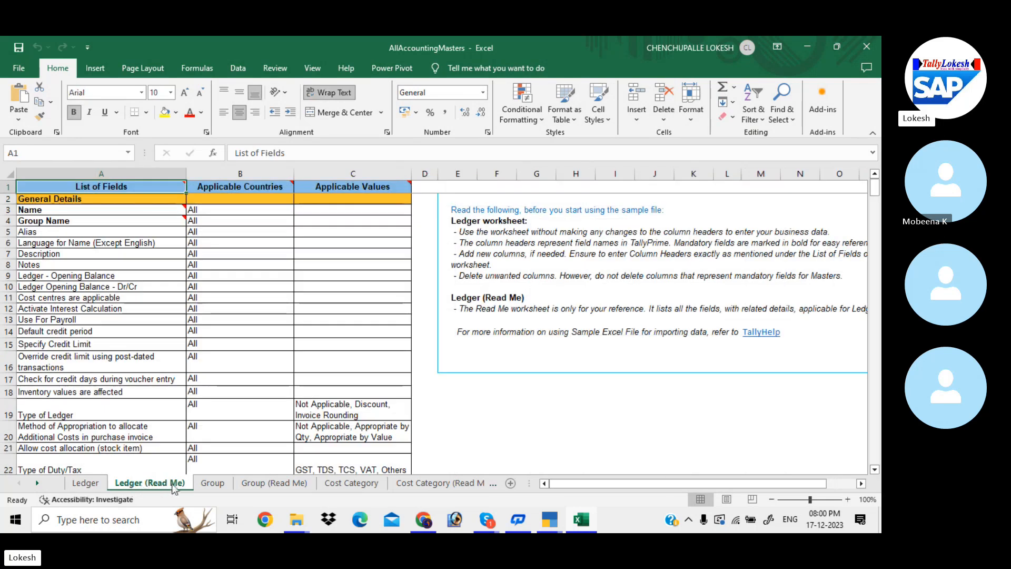
left_click(212, 482)
left_click(258, 485)
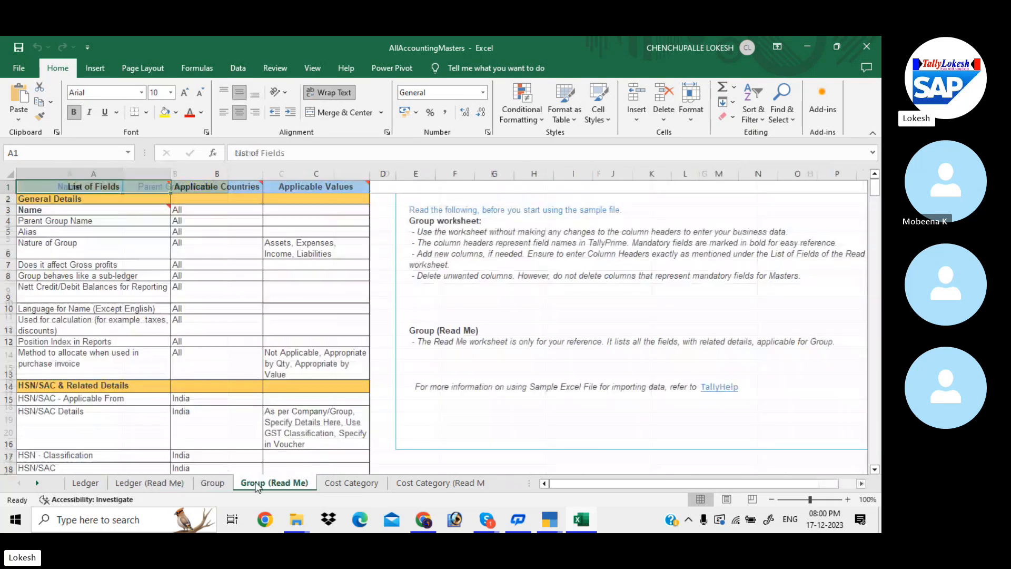
left_click(346, 484)
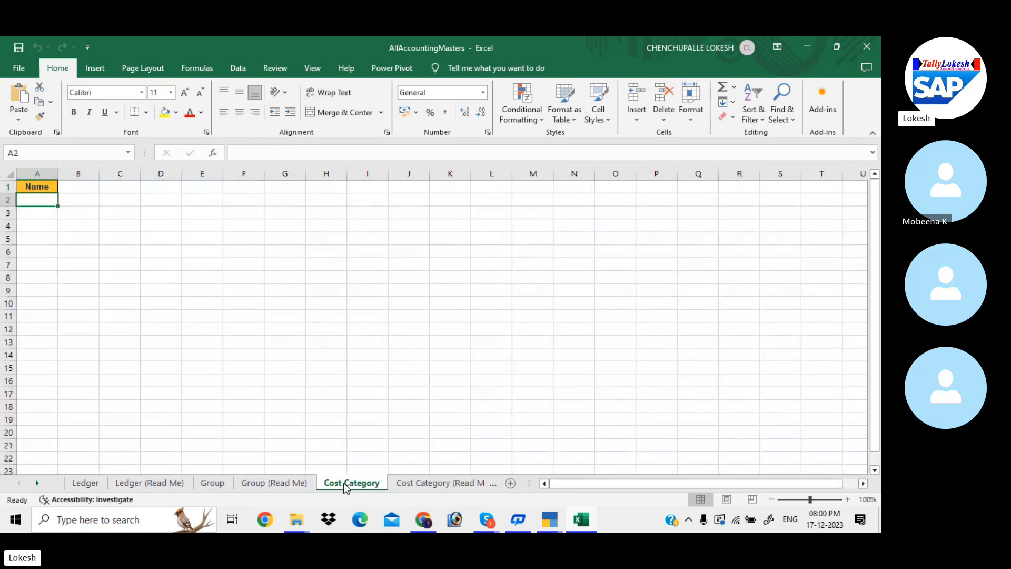
left_click(440, 483)
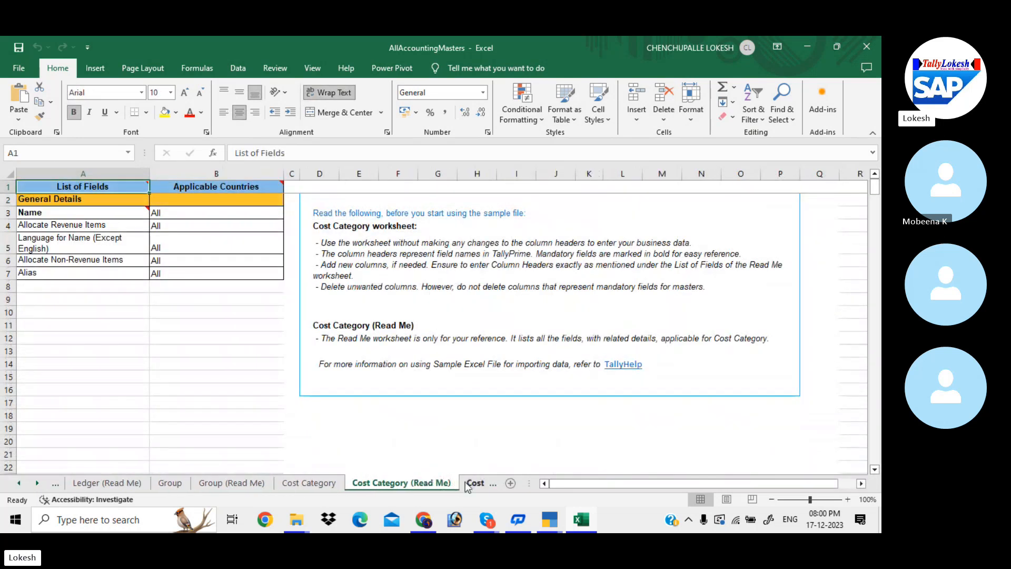
left_click(466, 484)
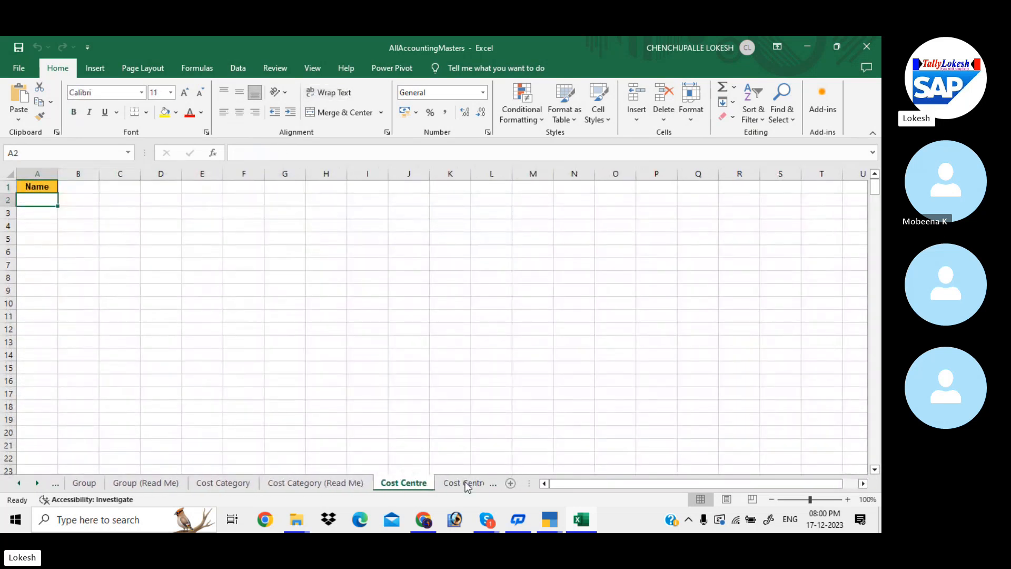
left_click(466, 481)
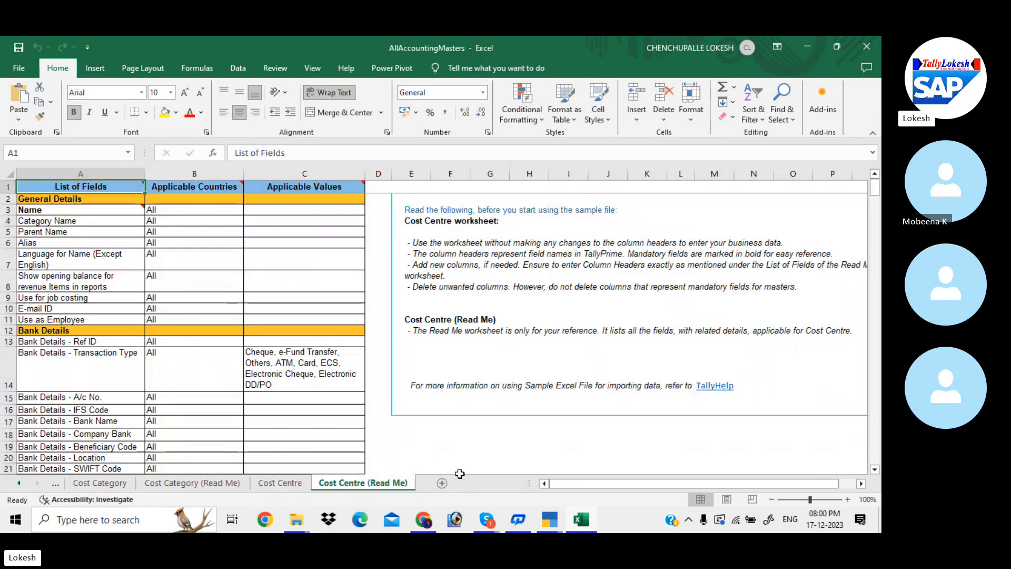
Step: Return to the Ledger sheet and close the AllAccountingMasters workbook
left_click(55, 484)
left_click(55, 483)
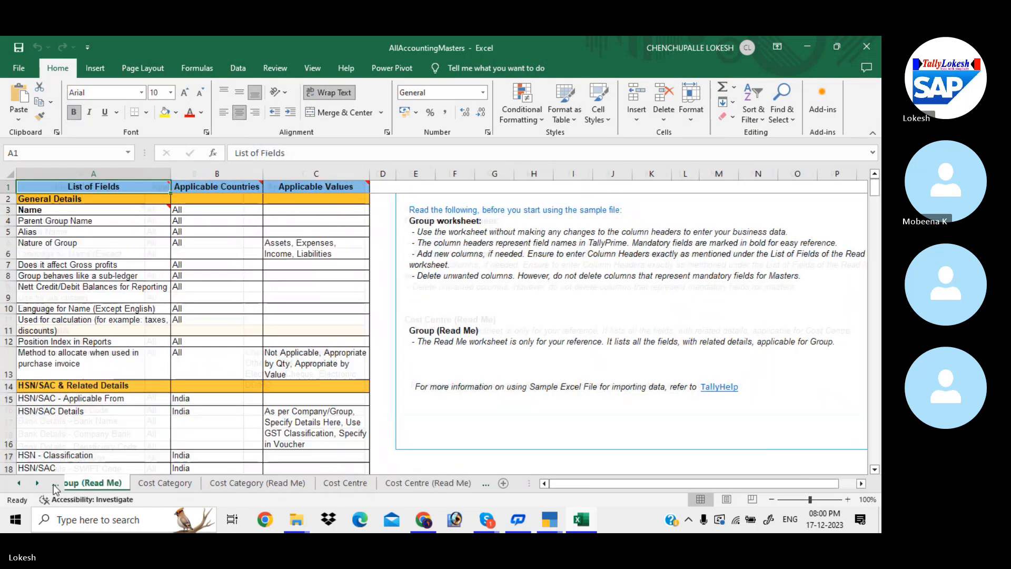
left_click(55, 483)
left_click(54, 484)
left_click(55, 484)
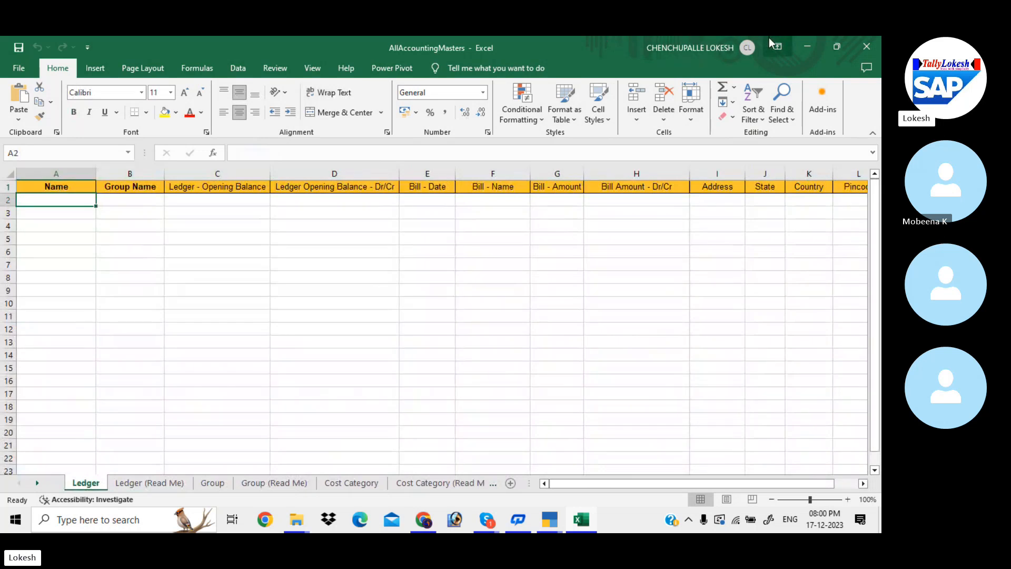
left_click(864, 44)
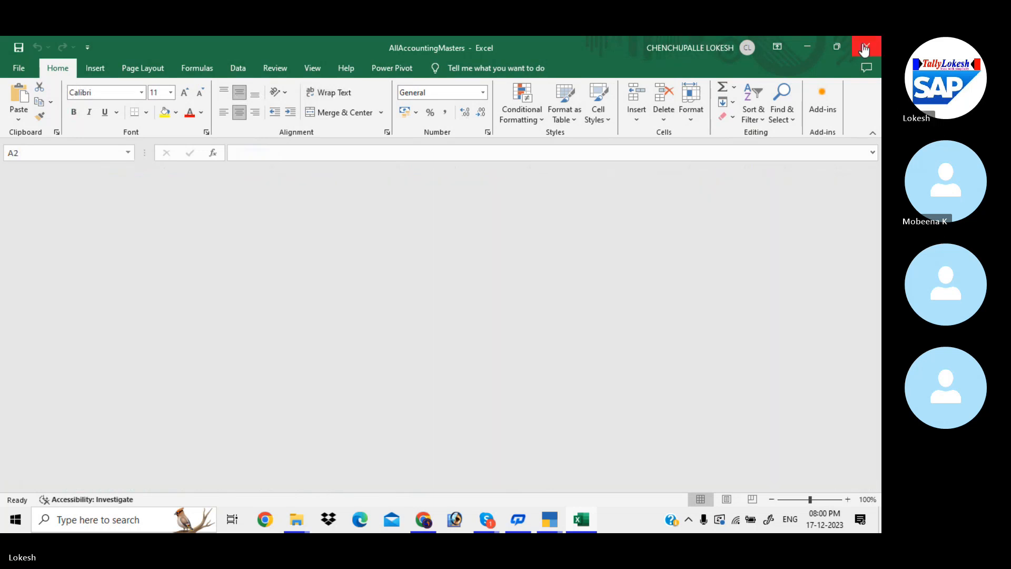
Step: Check the TALLY EXCEL FILES folder on the Desktop for the exported AllAccountingMasters file and switch back to TallyPrime
left_click(303, 520)
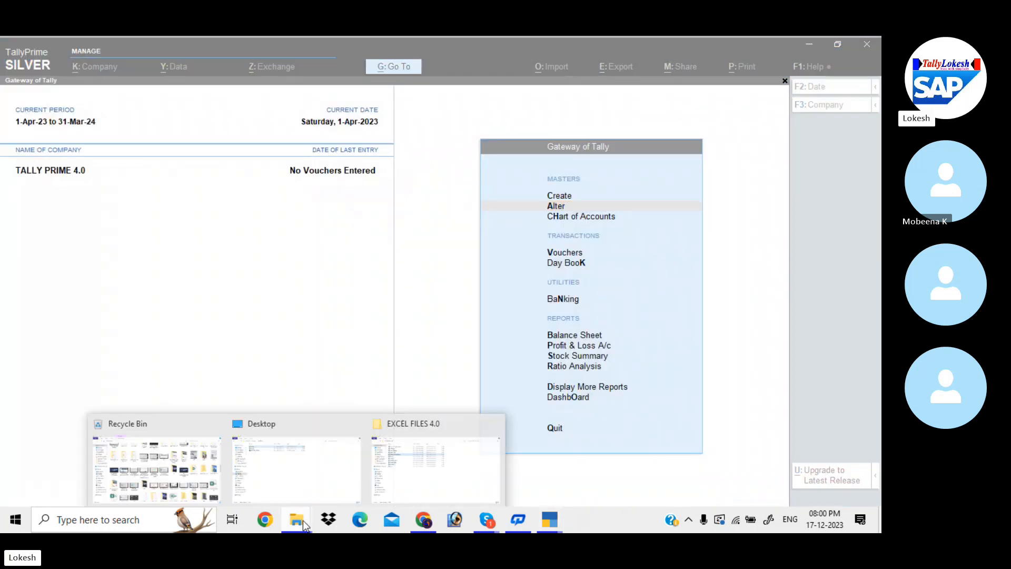
left_click(311, 460)
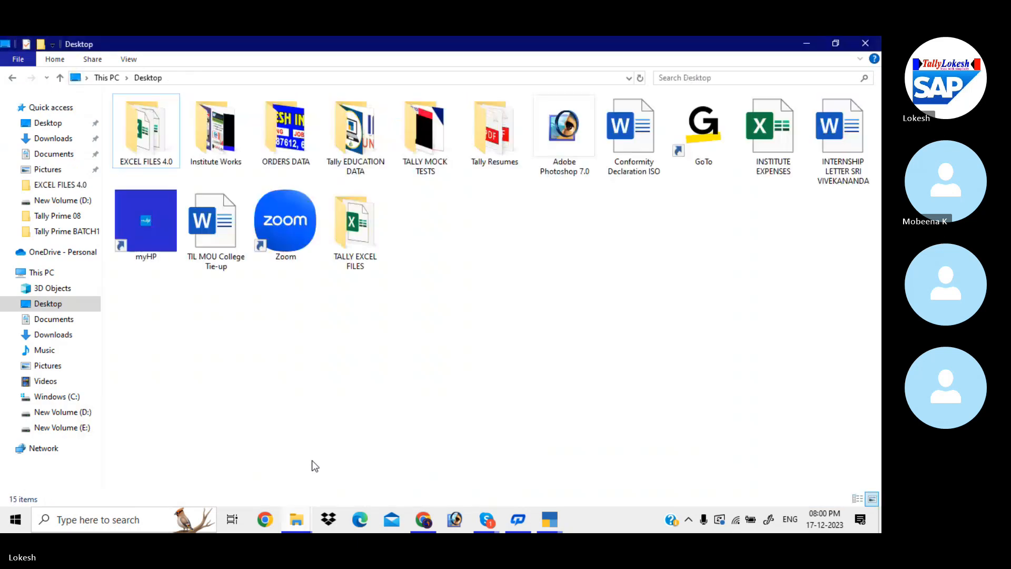
left_click(51, 131)
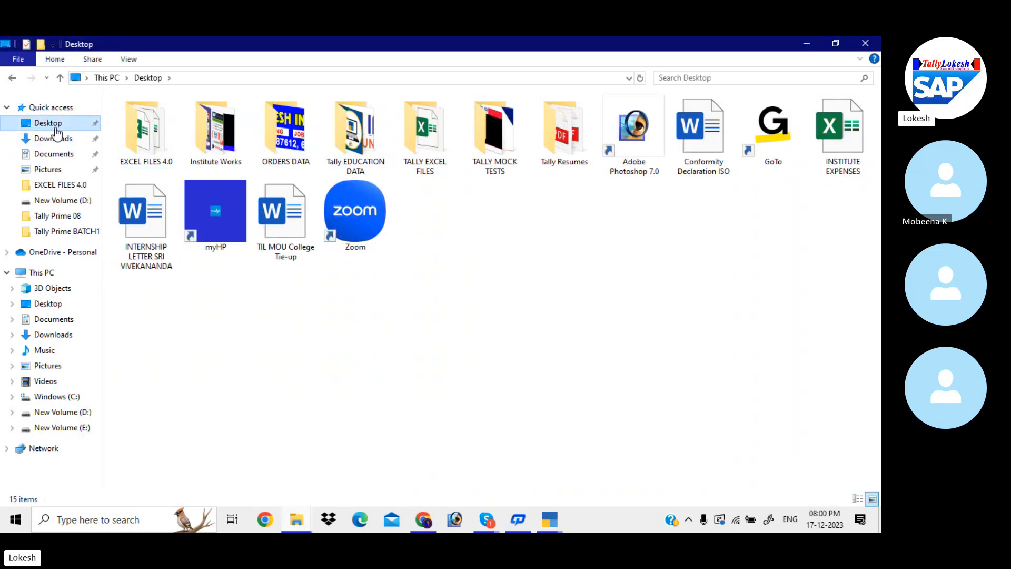
double_click(426, 138)
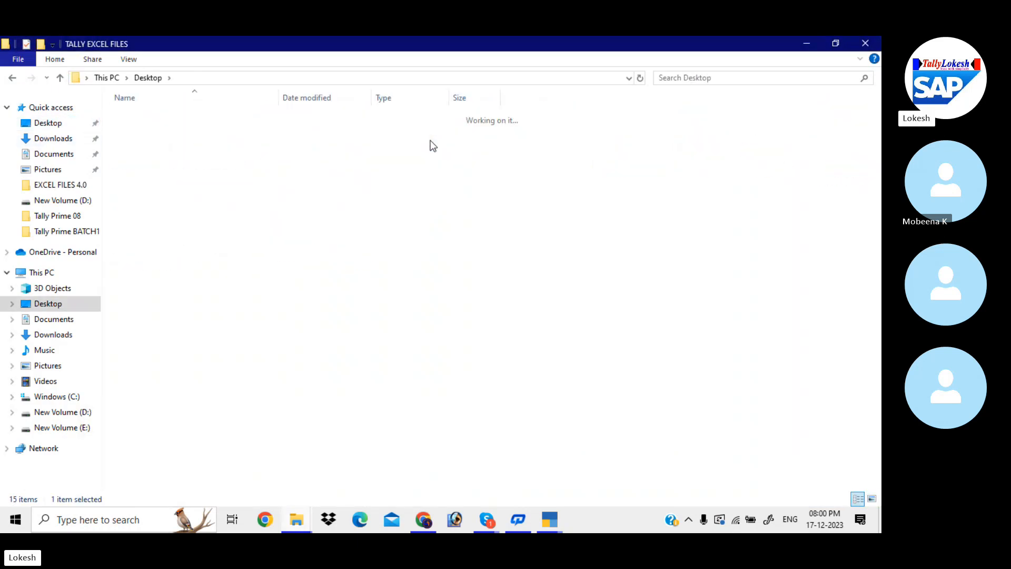
left_click(226, 116)
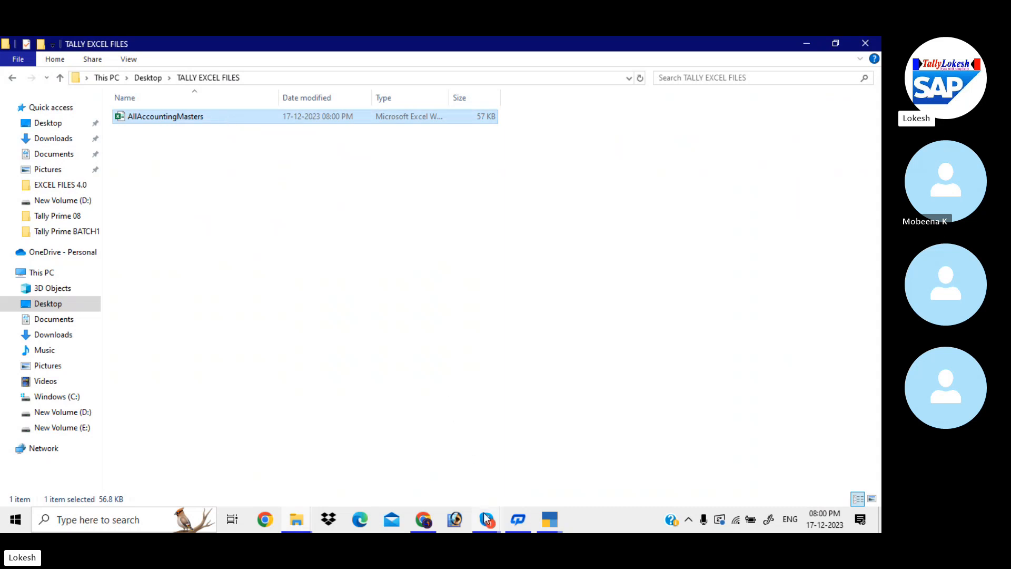
left_click(561, 520)
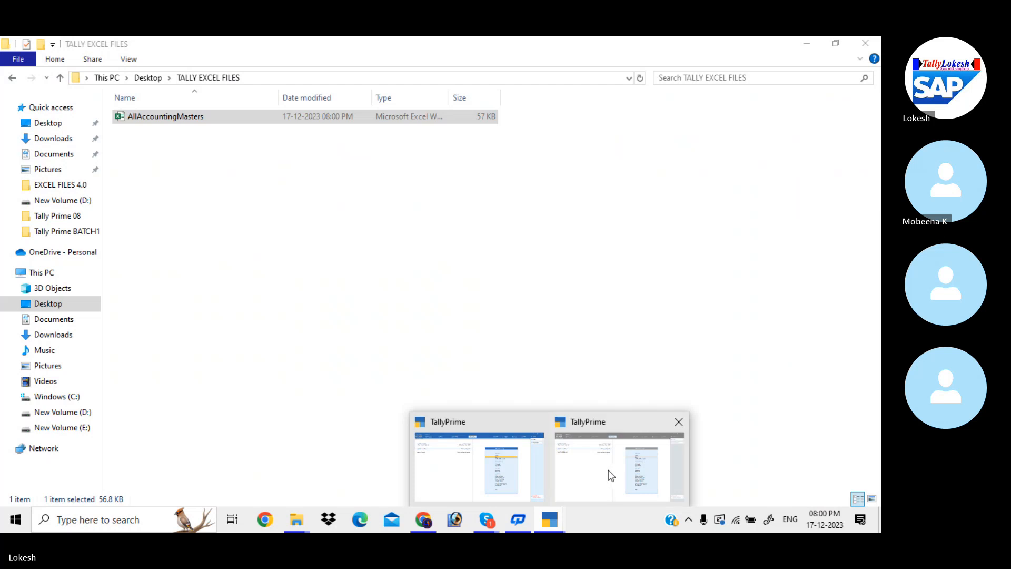
left_click(612, 475)
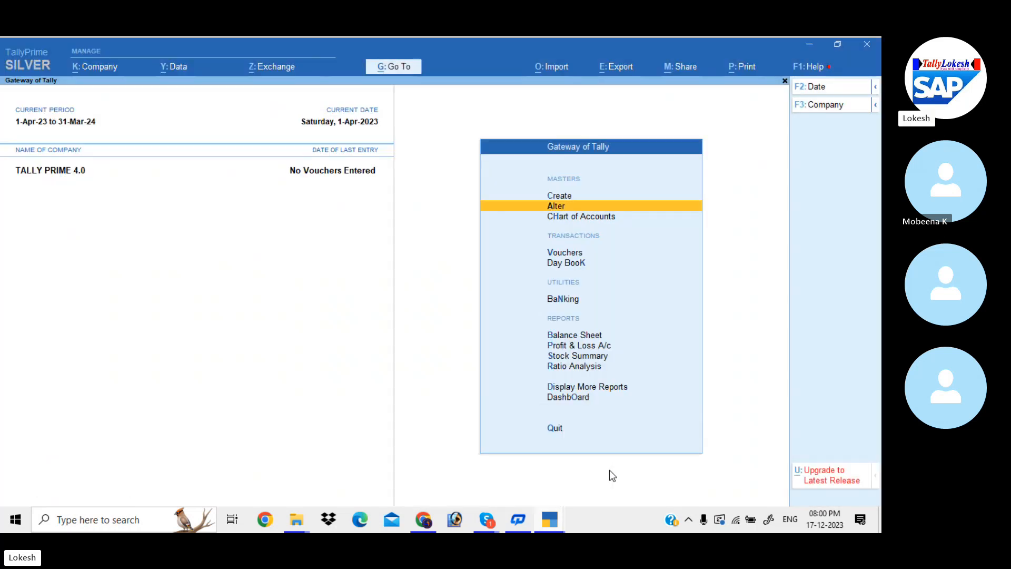
Step: Open the export of the sample Excel file for masters from the import management options
left_click(564, 66)
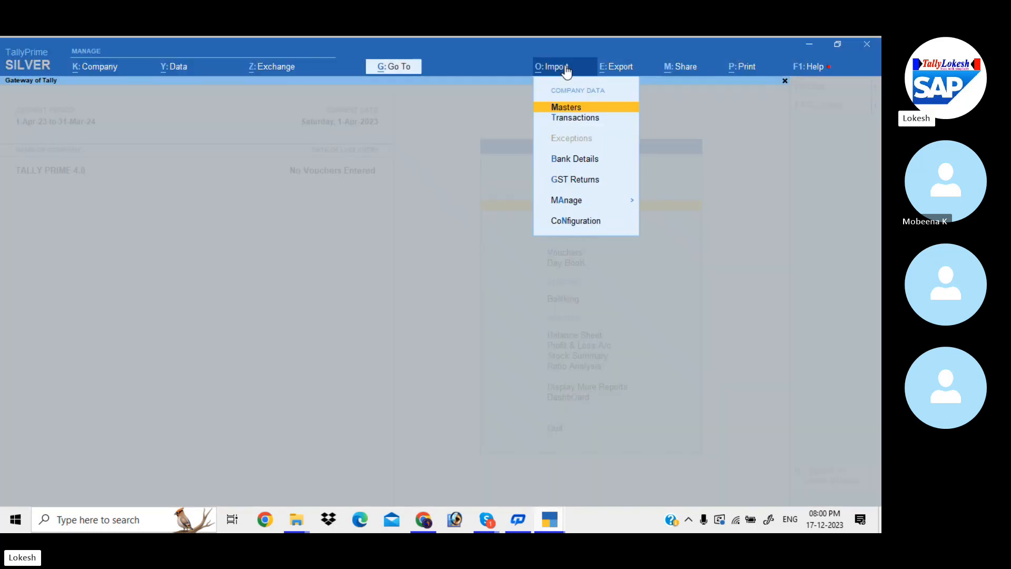
key("Down")
key("Down")
key("Down")
key("Down")
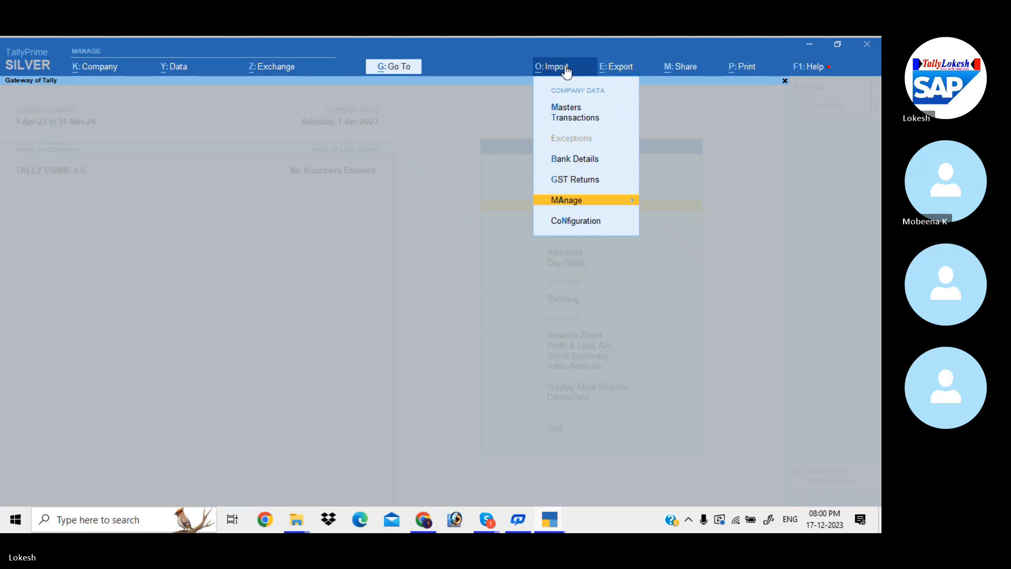
key("Return")
key("Down")
key("Return")
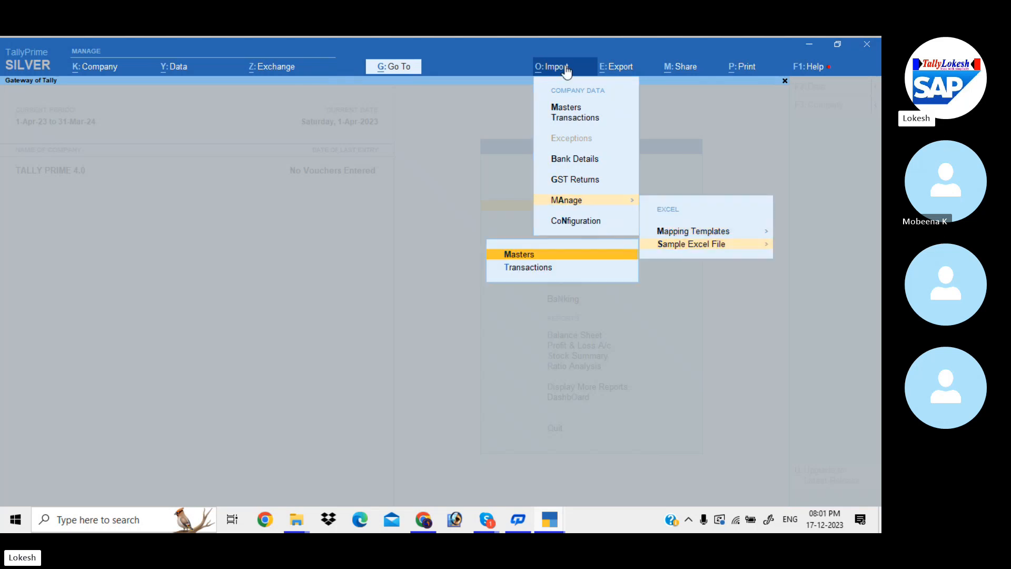
key("Return")
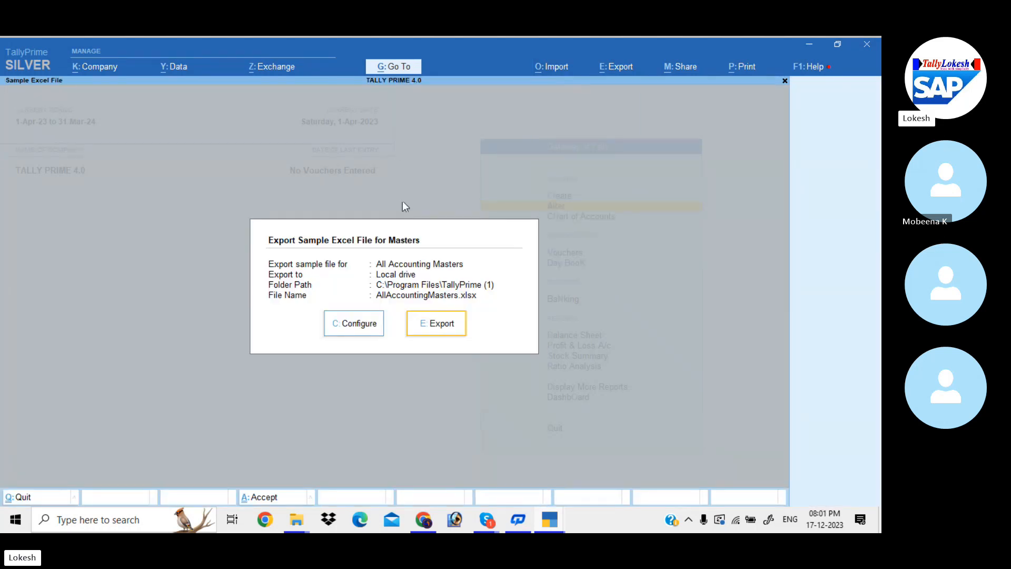
Step: Configure the export so that the sample file is for All Inventory Masters
left_click(371, 323)
key("Return")
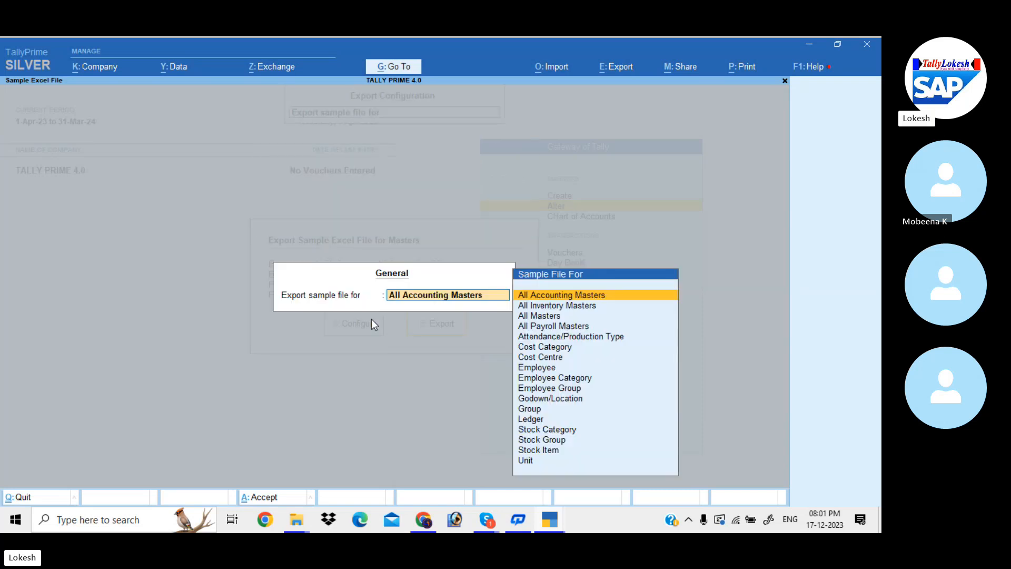
key("Down")
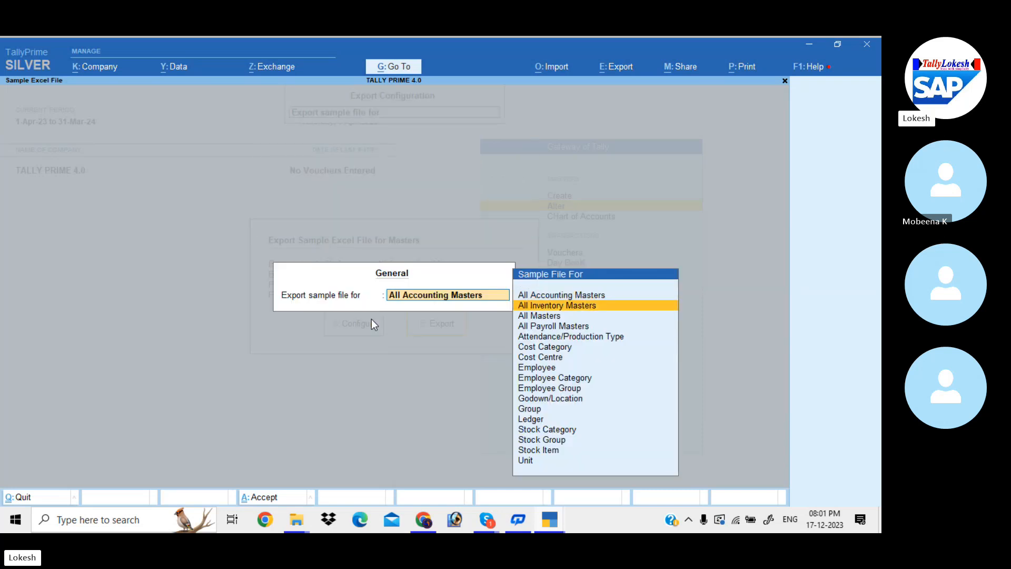
key("Down")
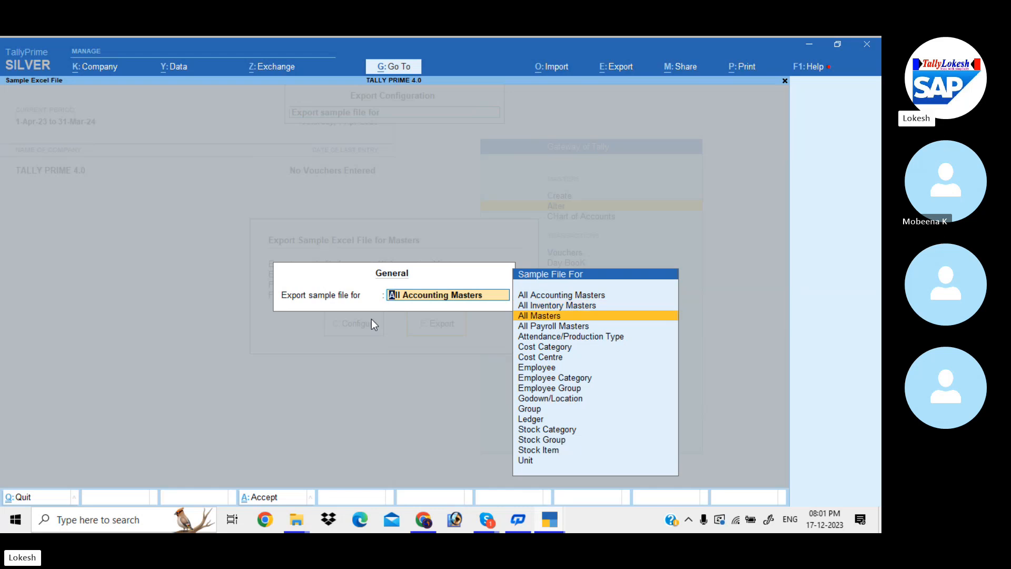
key("Up")
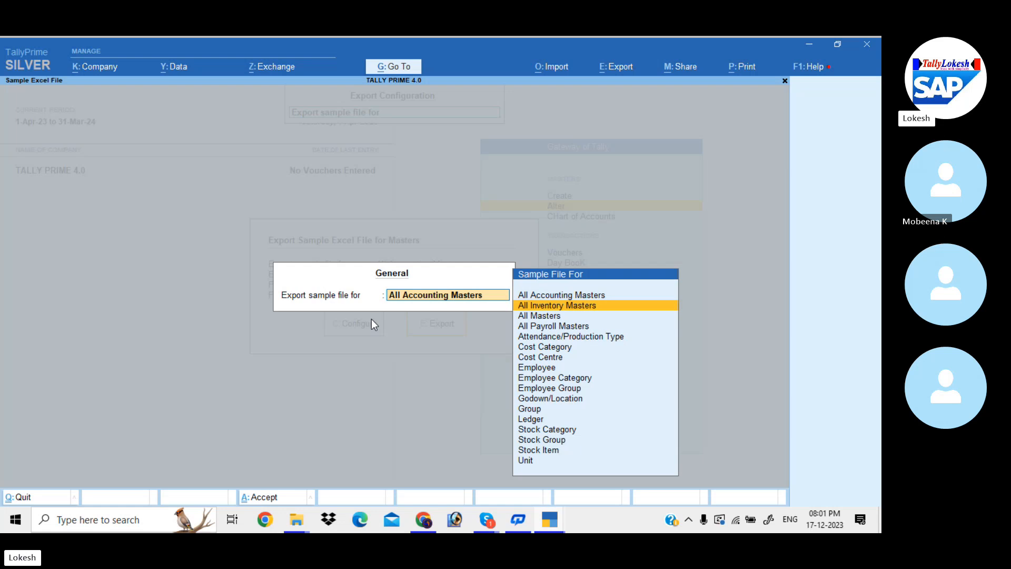
key("Return")
Step: Open the export folder path setting and select the Desktop as the location from the drive list
key("Down")
key("Down")
key("Down")
key("Down")
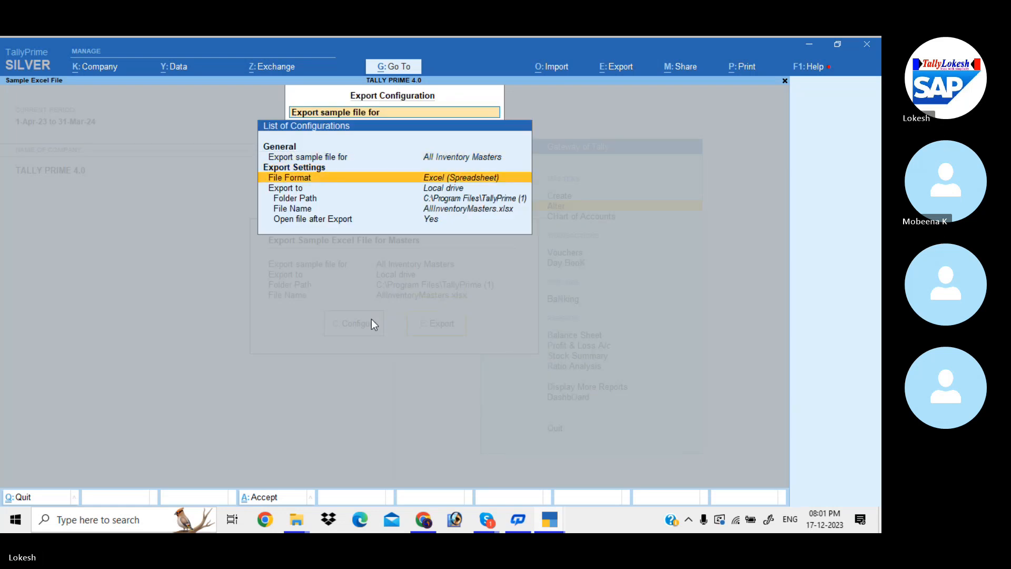
key("Return")
key("Up")
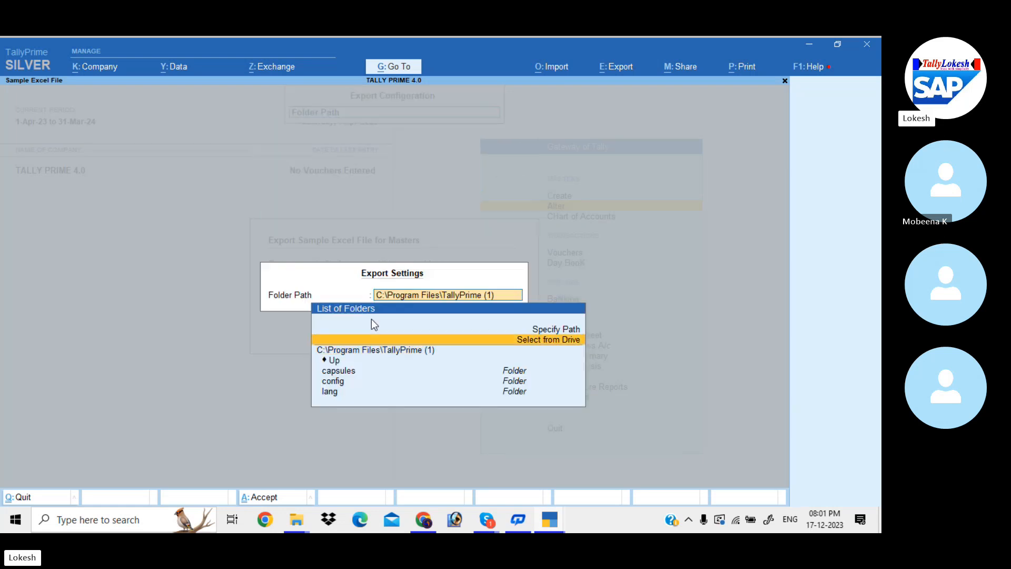
key("Return")
key("Down")
key("Down")
key("Down")
key("Return")
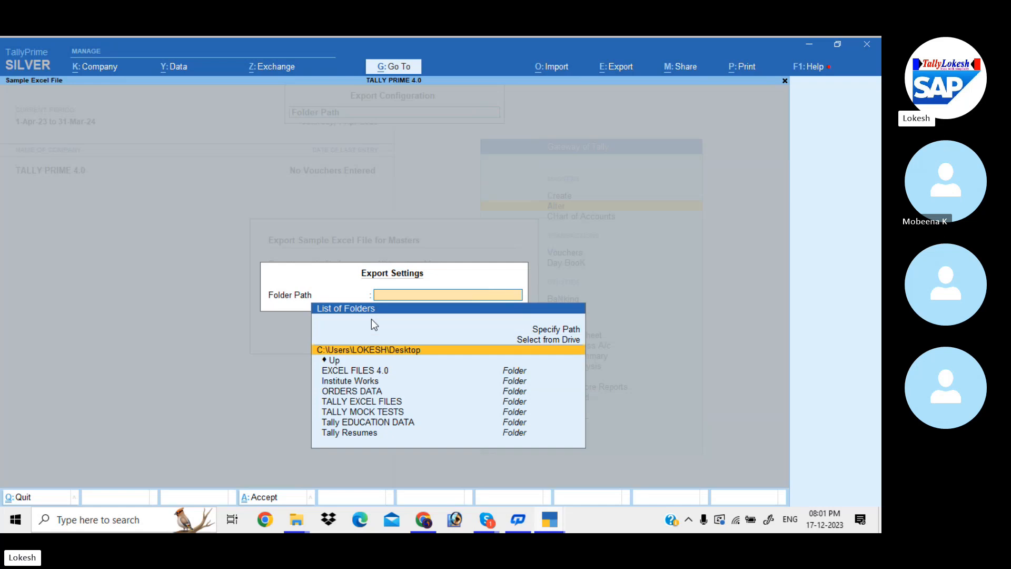
Step: Choose the TALLY EXCEL FILES folder, accept the configuration and export the sample file as AllInventoryMasters.xlsx
key("Down")
key("Down")
key("Down")
key("Down")
key("Down")
key("Return")
key("Return")
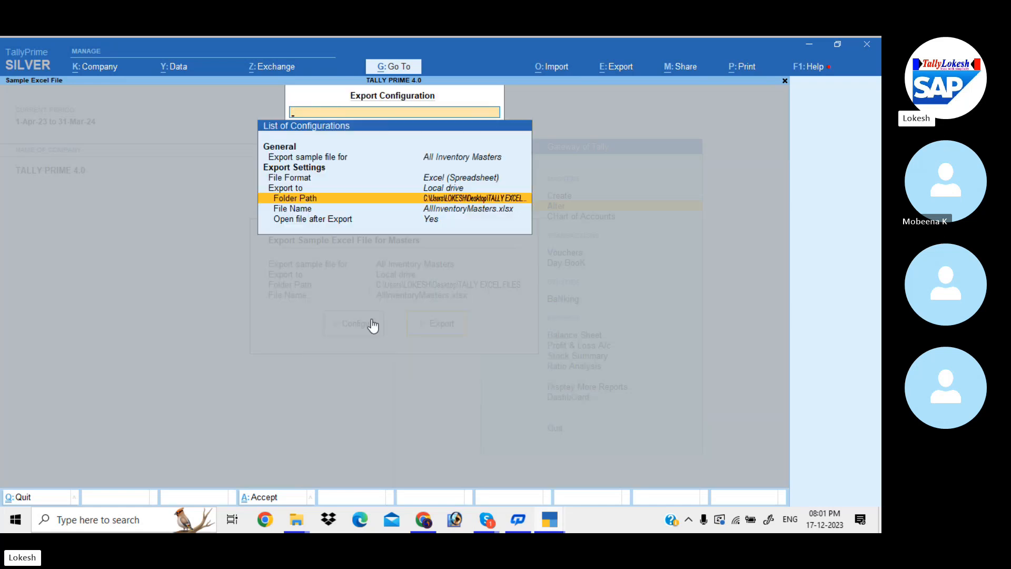
key("ctrl+a")
left_click(439, 323)
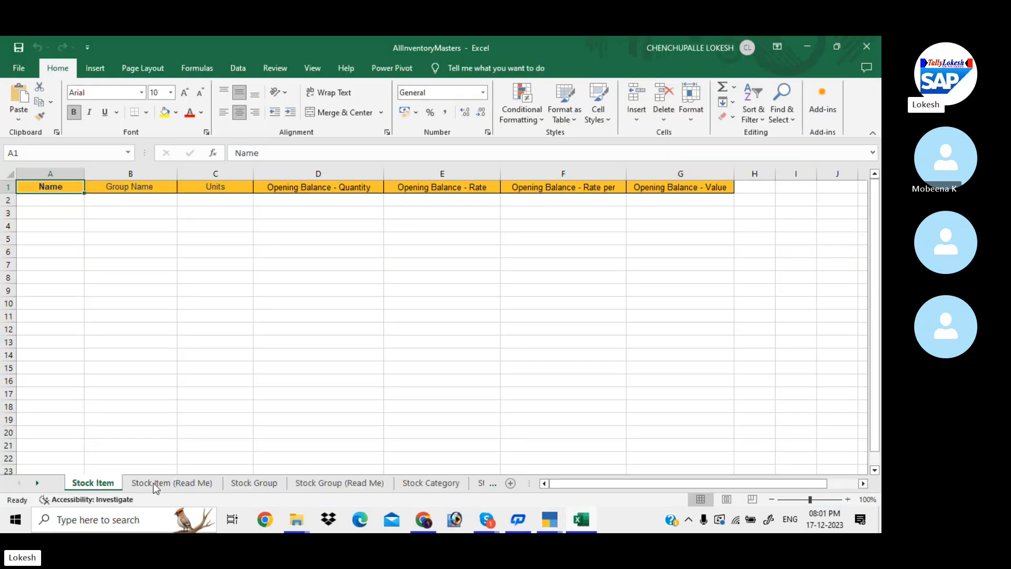
Step: Look through the Stock Item, Stock Group, Stock Category, Unit and Godown or Location sheets with their Read Me sheets, then close the AllInventoryMasters workbook
left_click(154, 481)
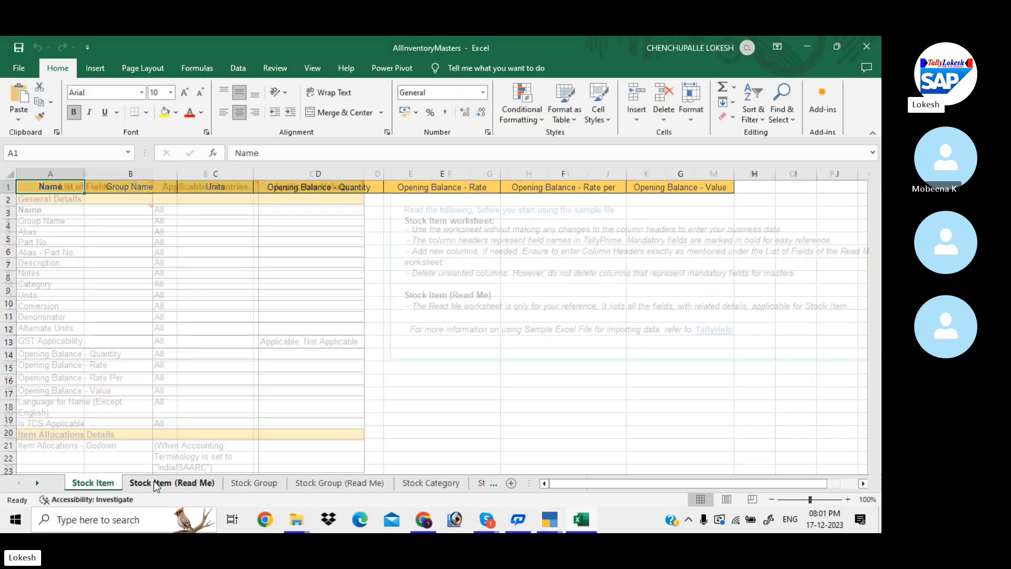
left_click(268, 483)
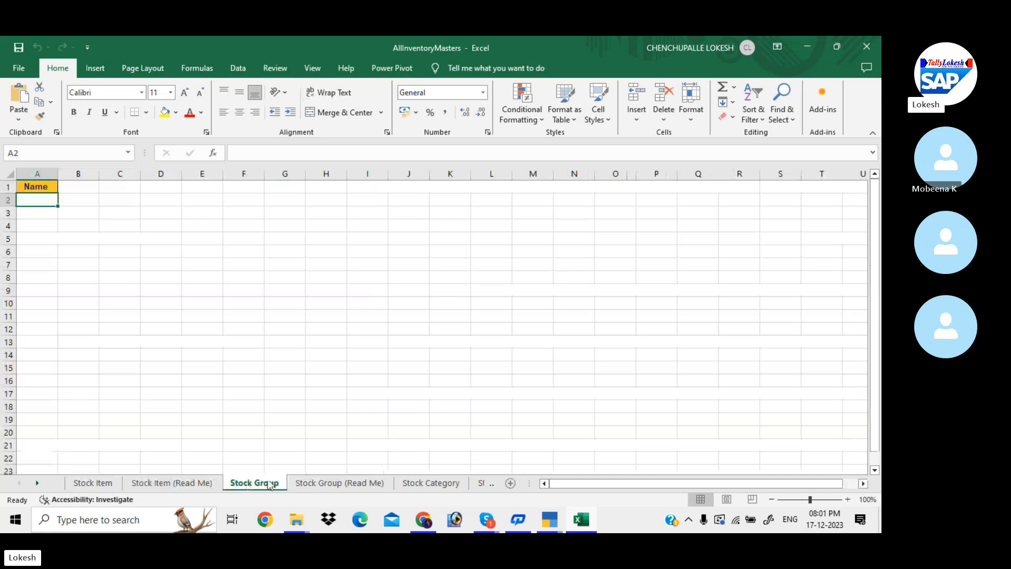
left_click(331, 482)
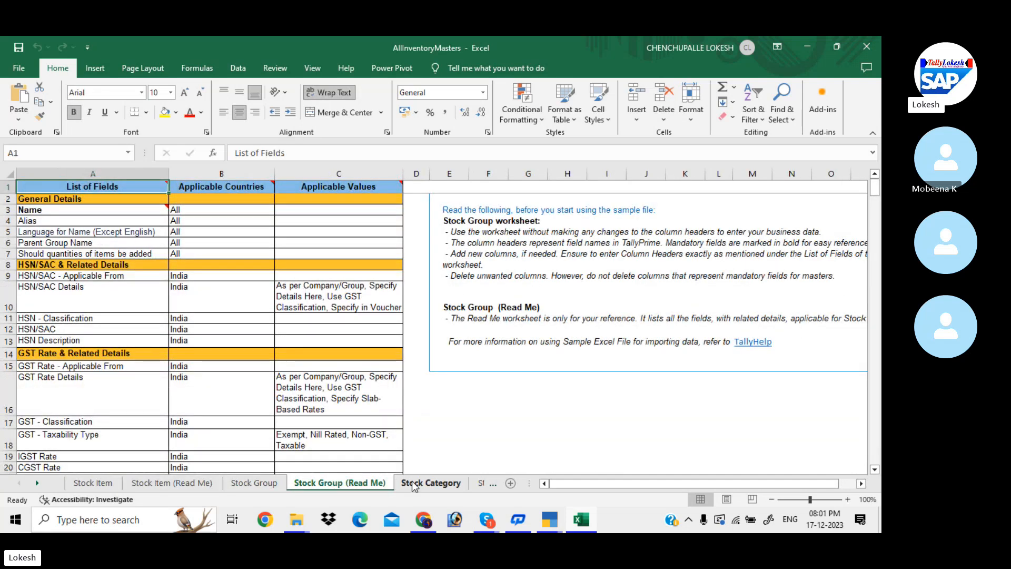
left_click(408, 483)
left_click(475, 485)
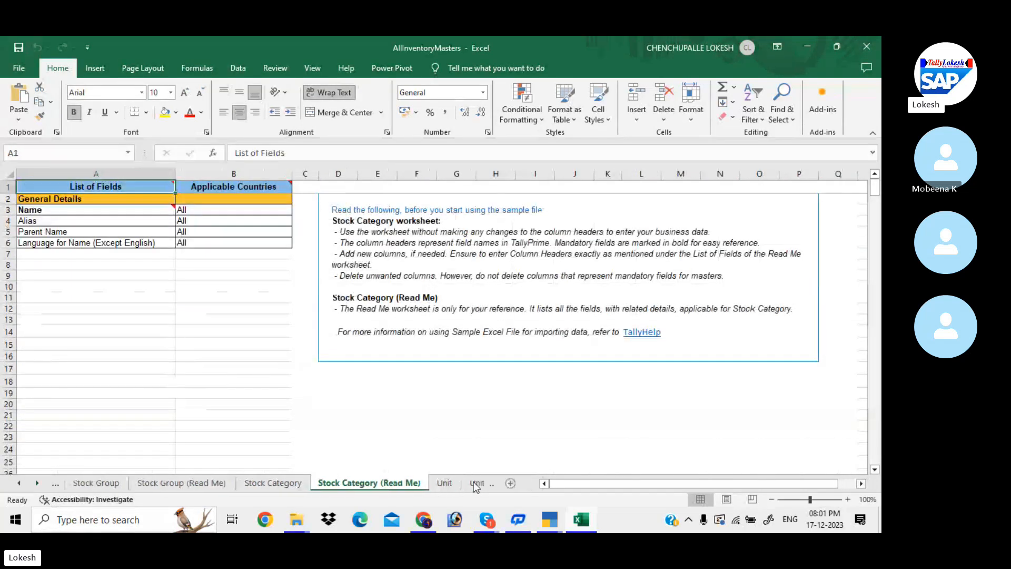
left_click(451, 483)
left_click(476, 484)
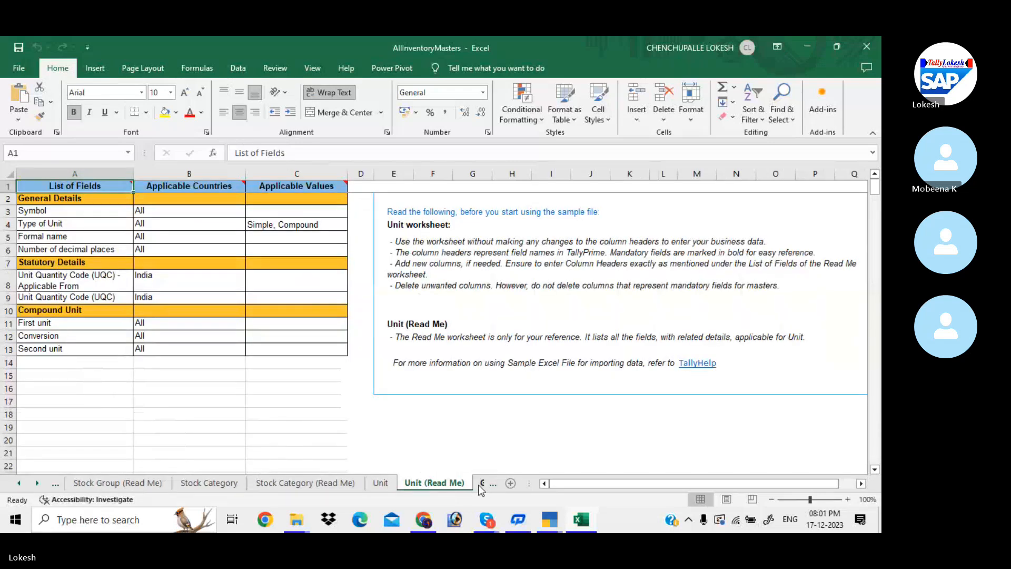
left_click(481, 483)
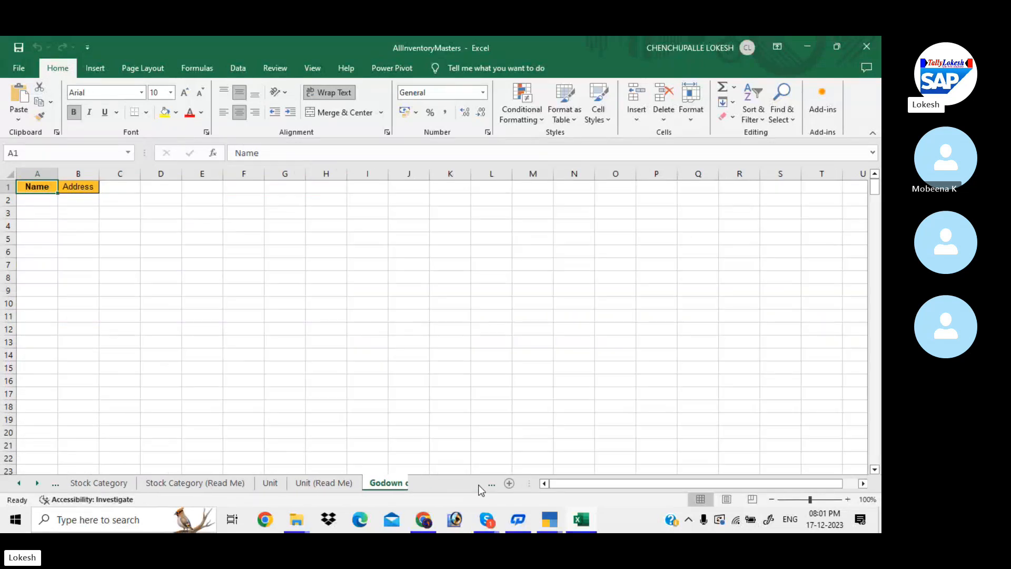
left_click(479, 485)
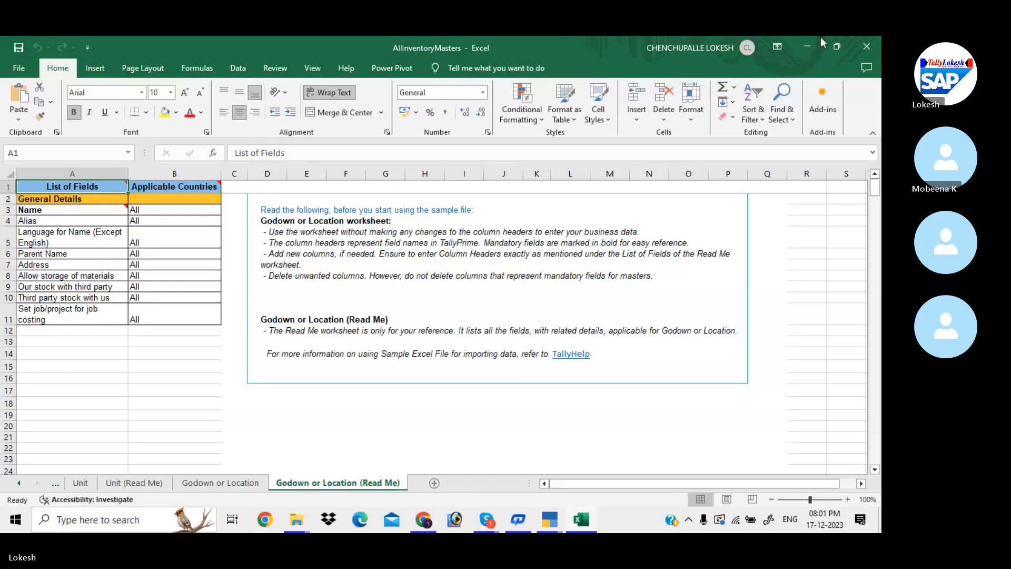
left_click(871, 49)
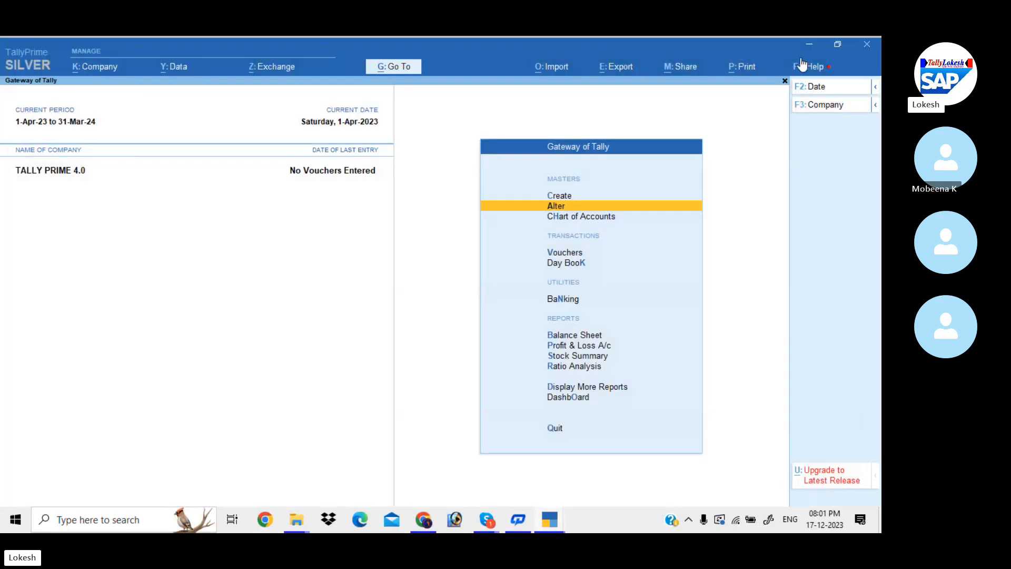
Step: Check the TALLY EXCEL FILES folder for the AllAccountingMasters and AllInventoryMasters files and switch back to TallyPrime
left_click(294, 527)
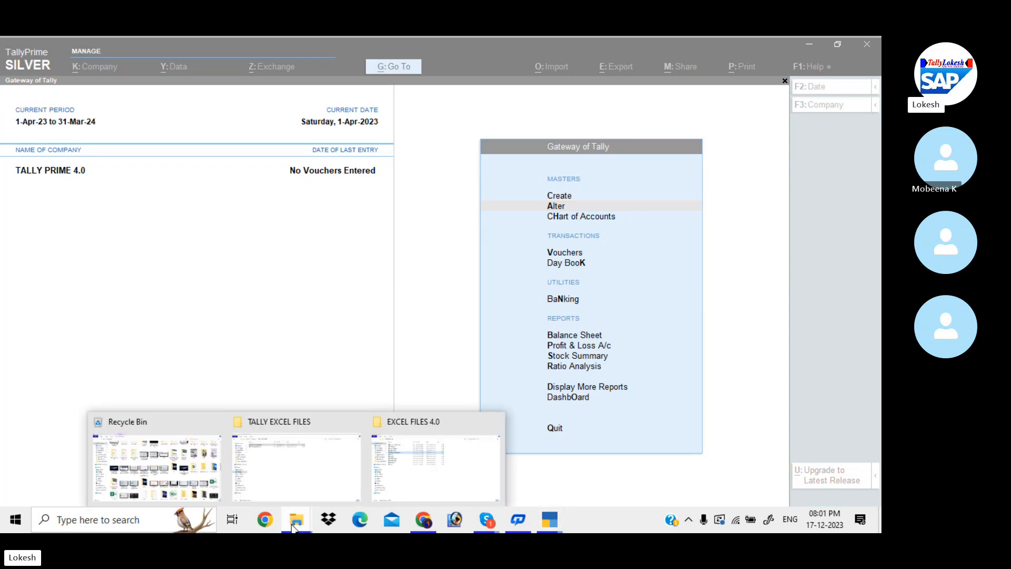
left_click(307, 469)
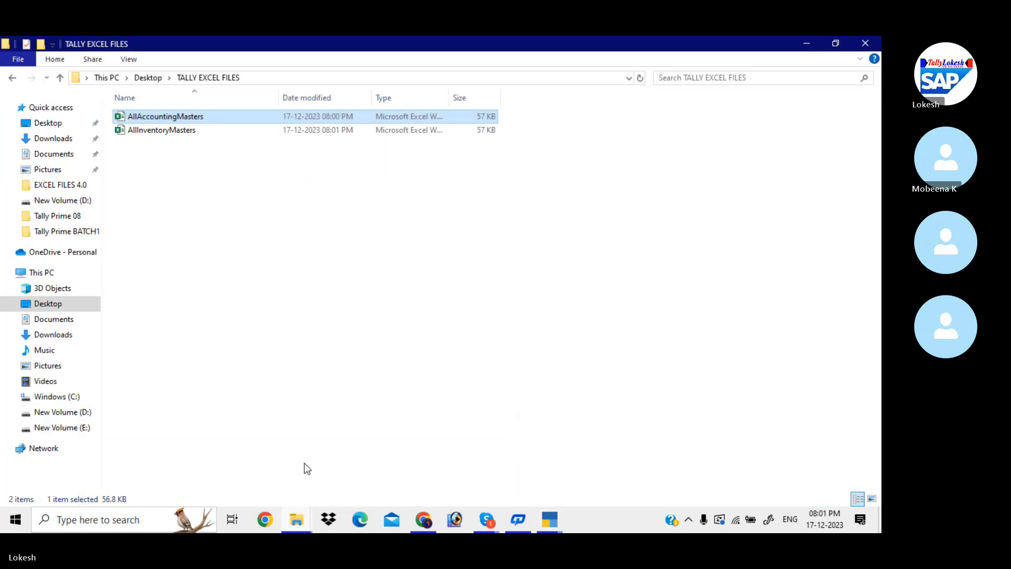
left_click(180, 131)
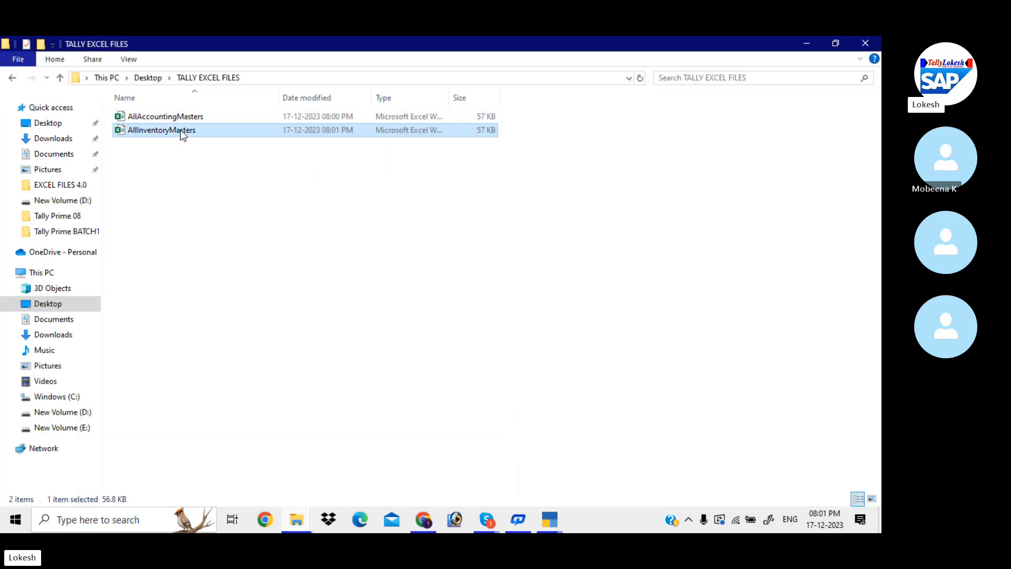
left_click(196, 116)
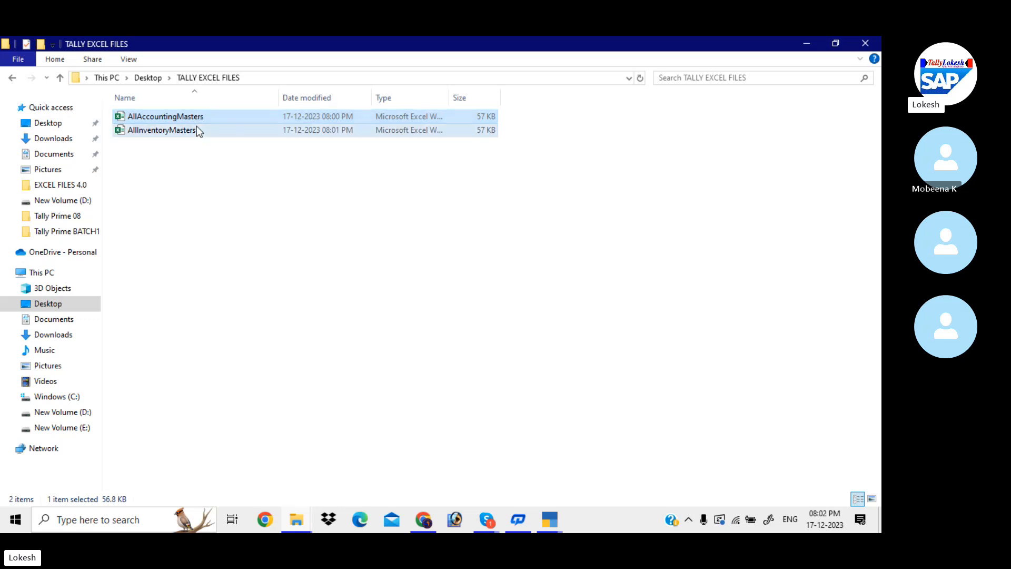
left_click(197, 128)
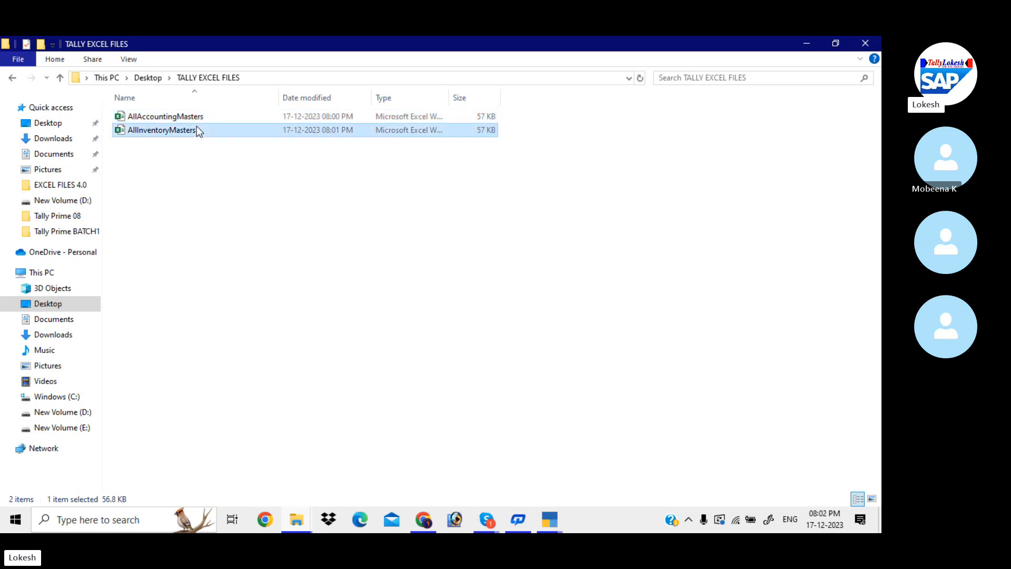
left_click(550, 521)
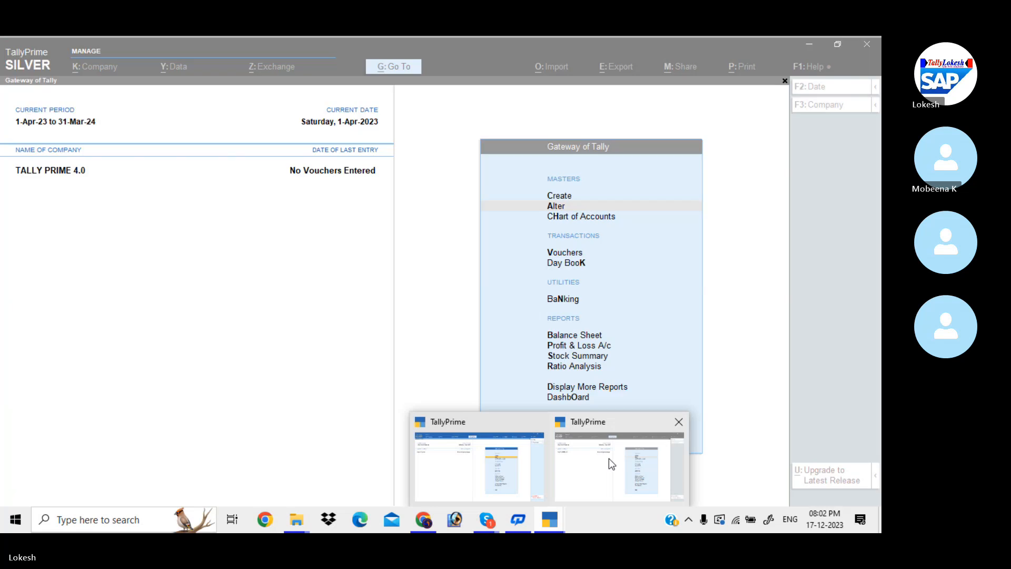
left_click(608, 458)
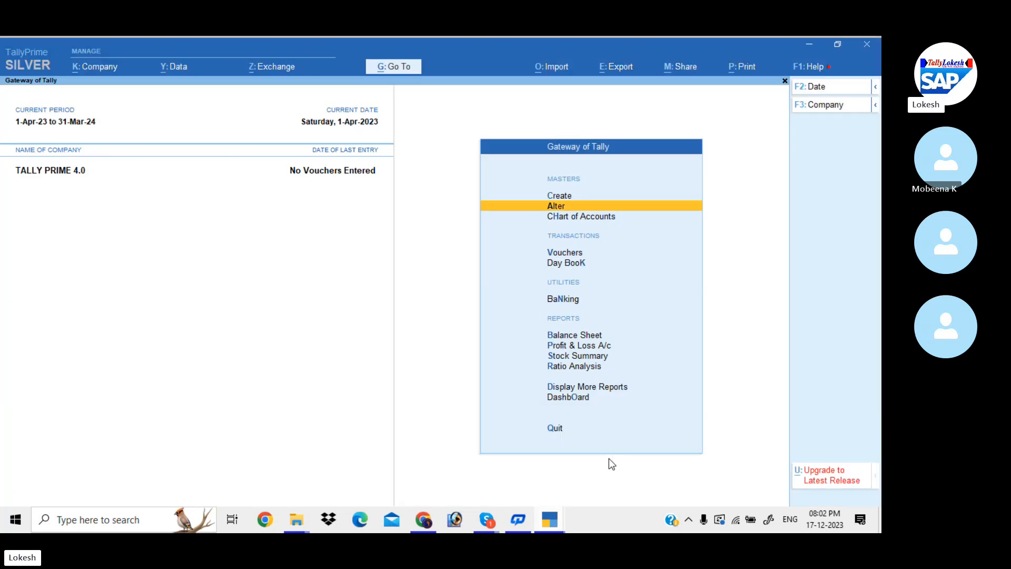
Step: Reopen the sample Excel file export for masters to prepare another export
left_click(554, 69)
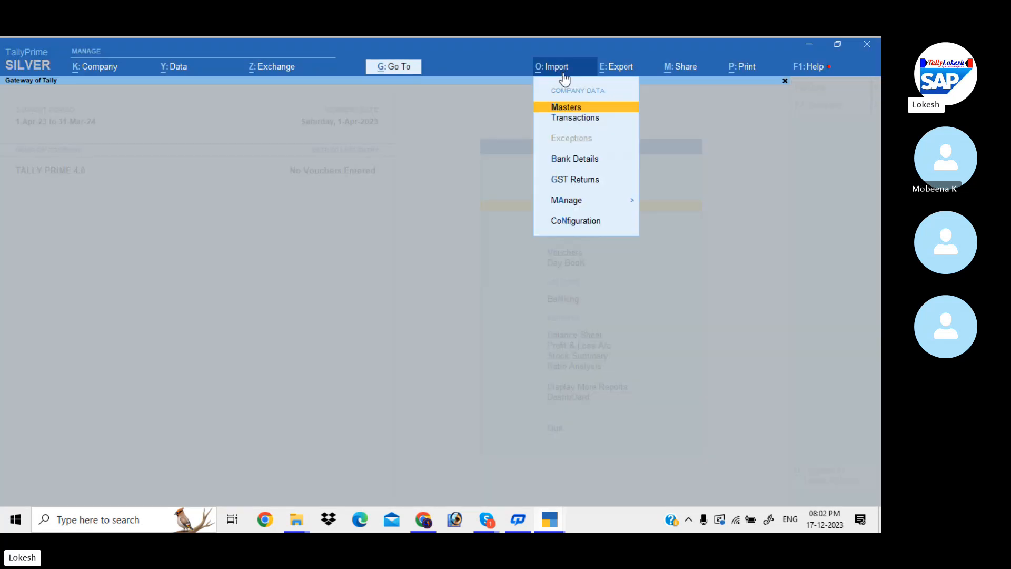
left_click(596, 205)
key("Down")
key("Return")
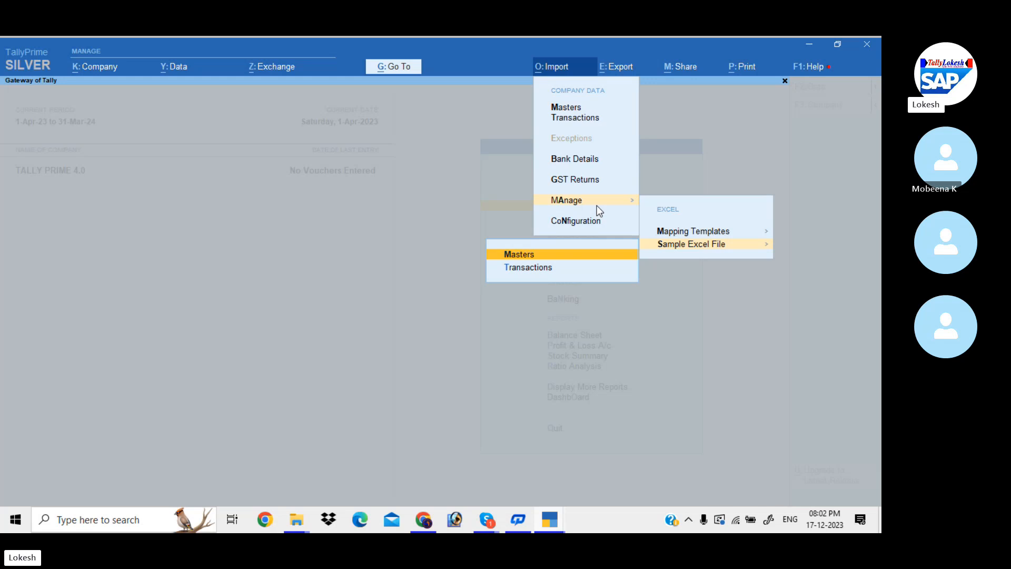
key("Return")
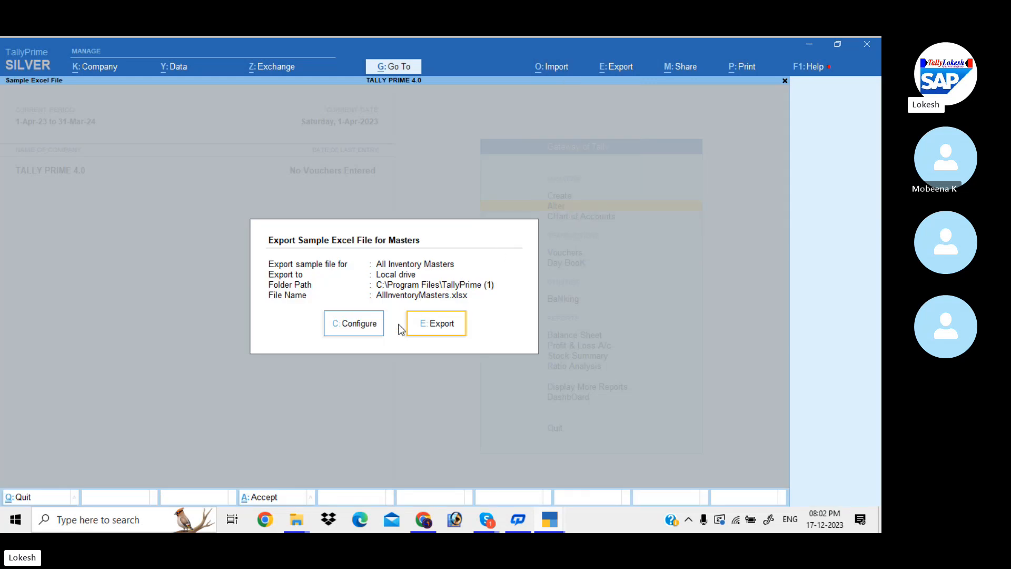
Step: Configure the masters sample export to produce the sample file for All Masters
left_click(378, 328)
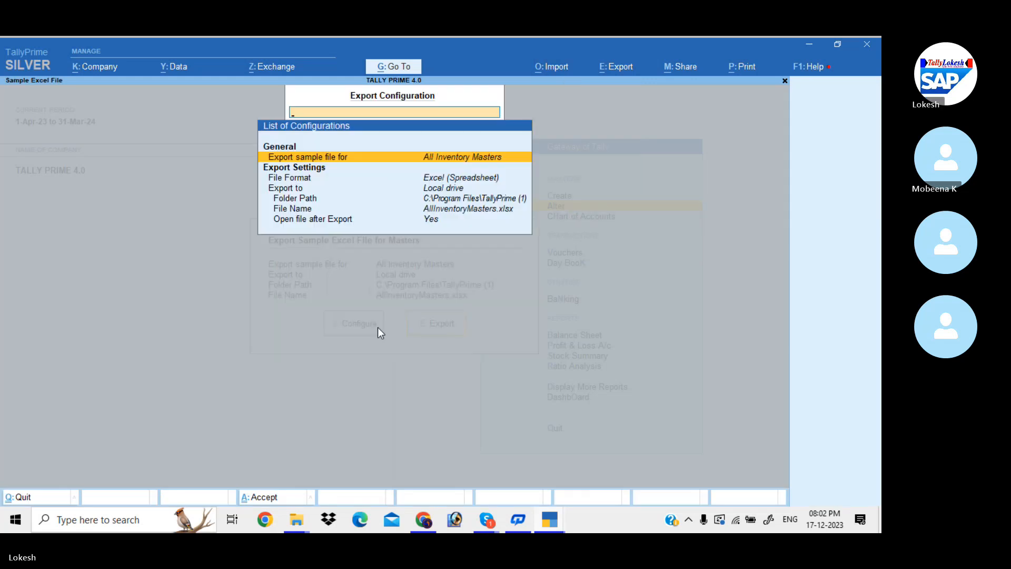
key("Return")
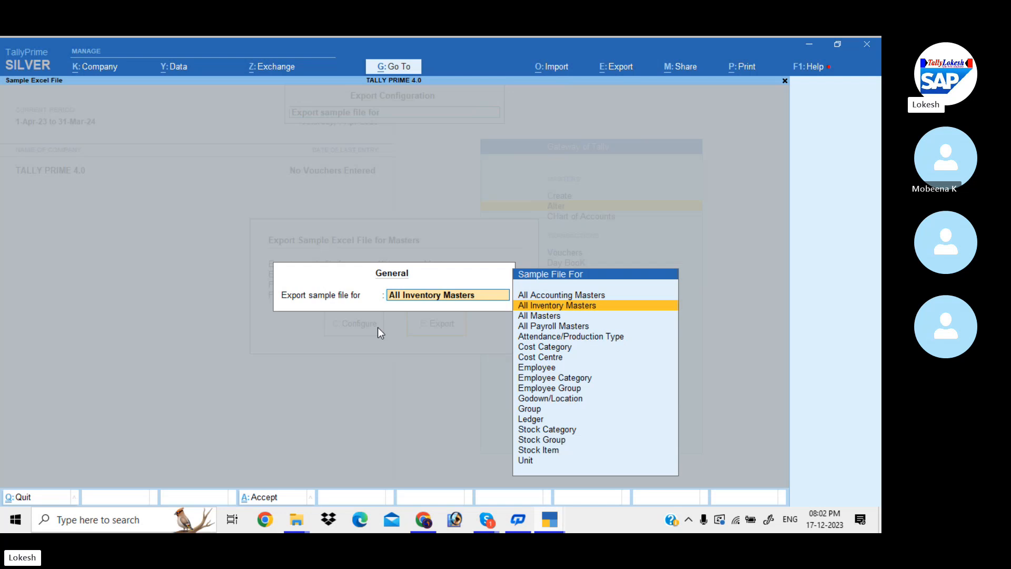
key("Down")
key("Up")
key("Up")
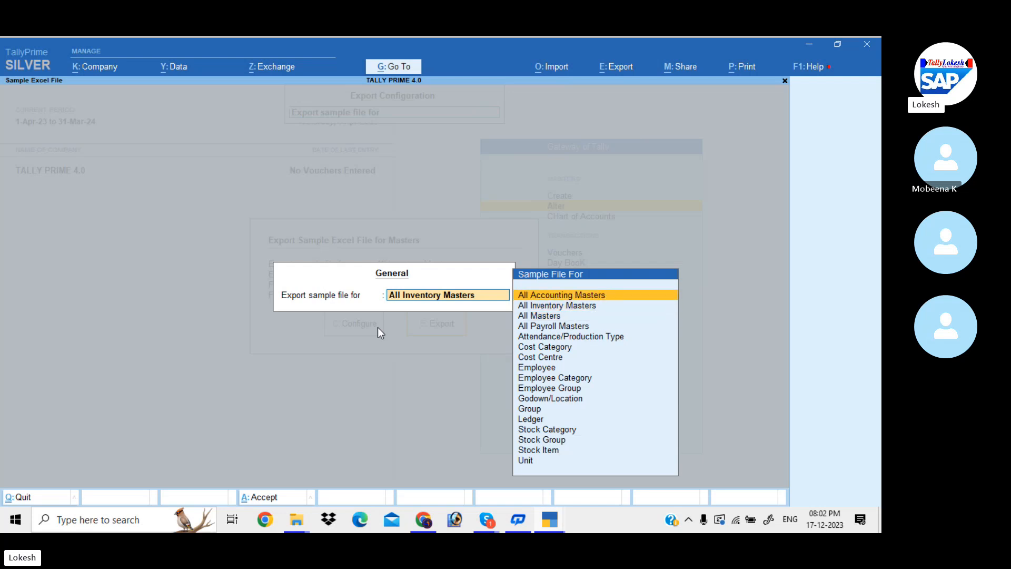
key("Down")
key("Up")
key("Down")
key("Down")
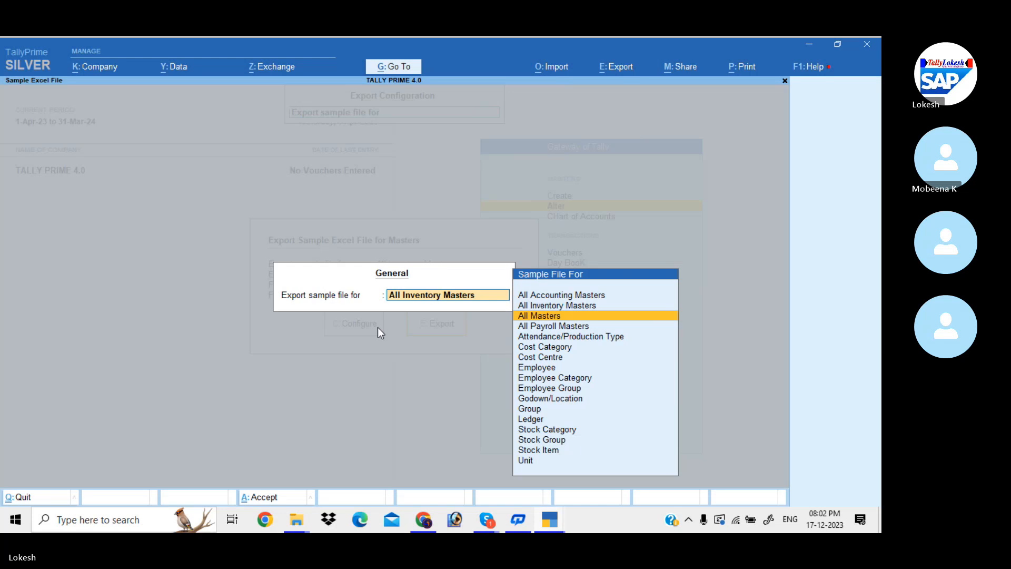
key("Return")
Step: Set the export folder path to the desktop folder TALLY EXCEL FILES and export the sample file as AllMasters.xlsx
key("Down")
key("Down")
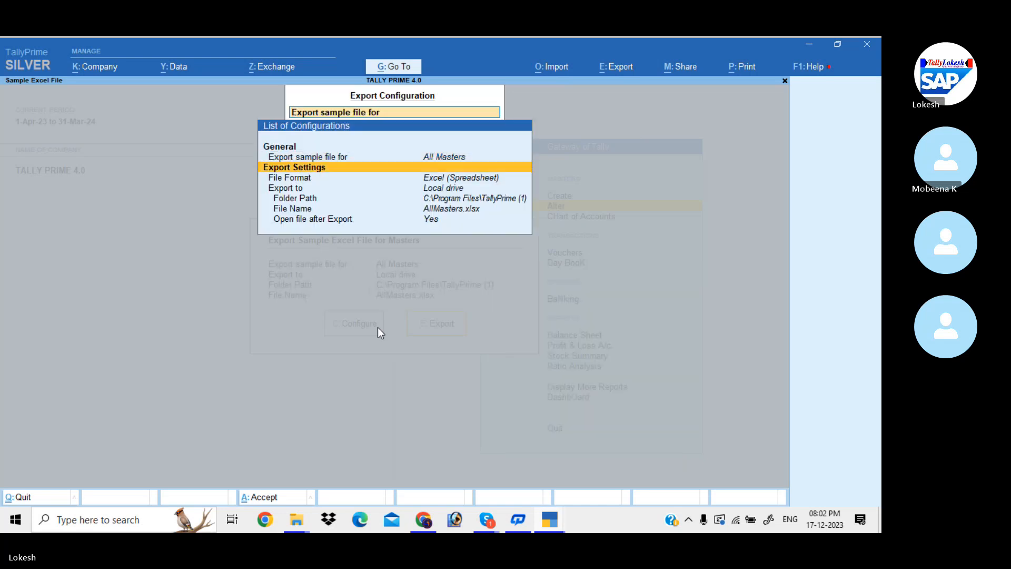
key("Down")
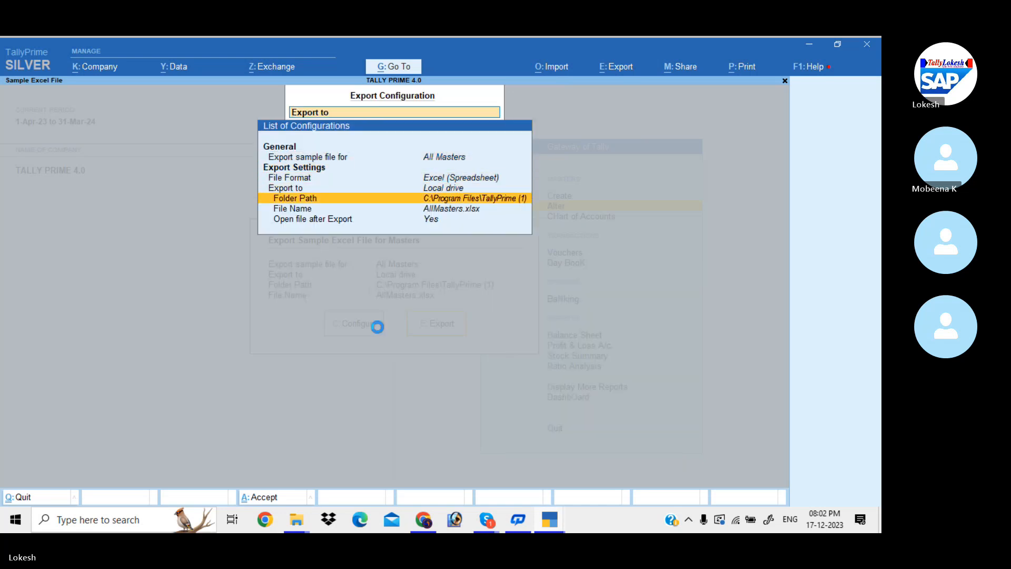
key("Return")
key("Up")
key("Return")
key("Down")
key("Down")
key("Down")
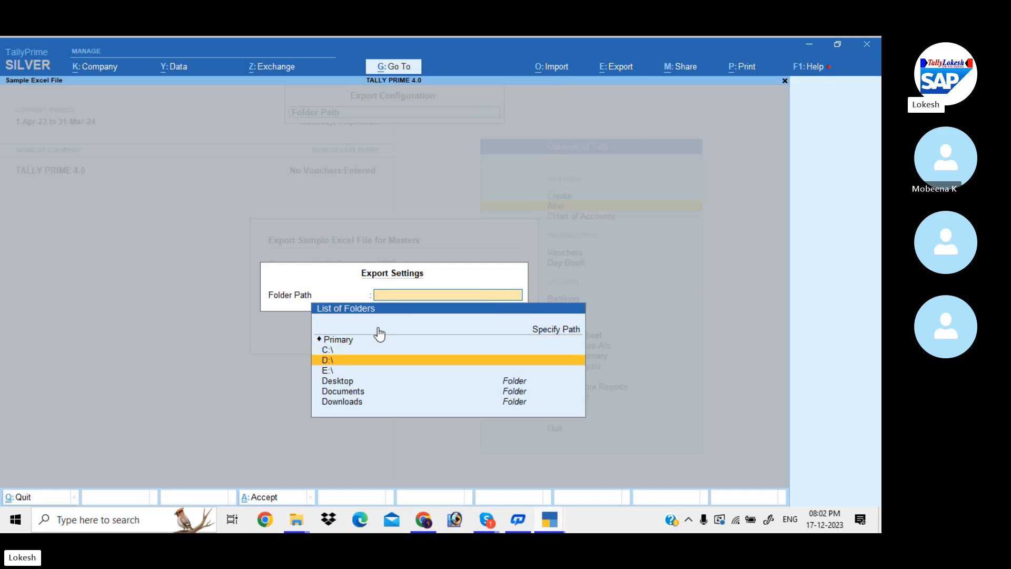
key("Return")
key("Down")
key("Down")
key("Down")
key("Down")
key("Down")
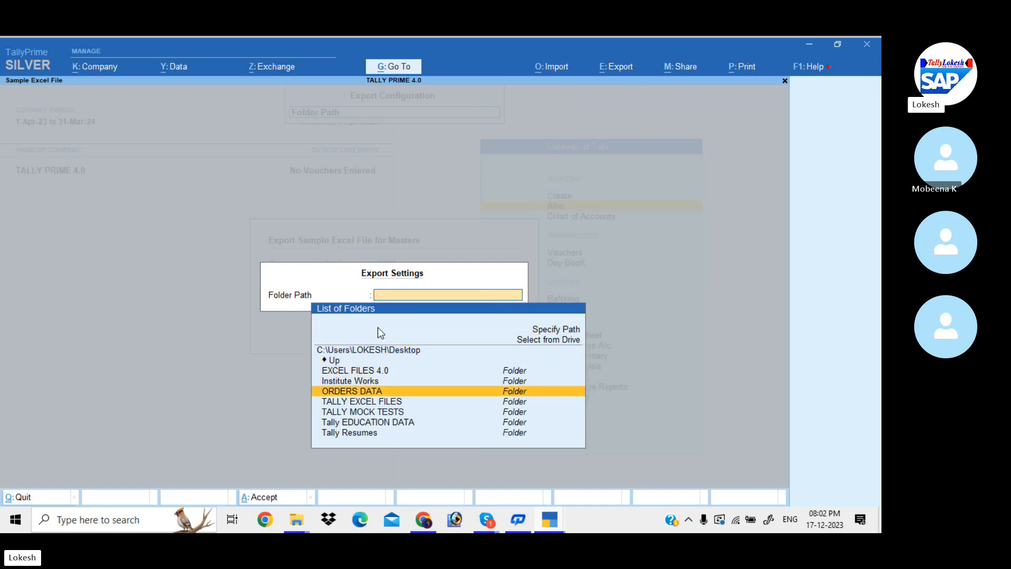
key("Return")
key("Return")
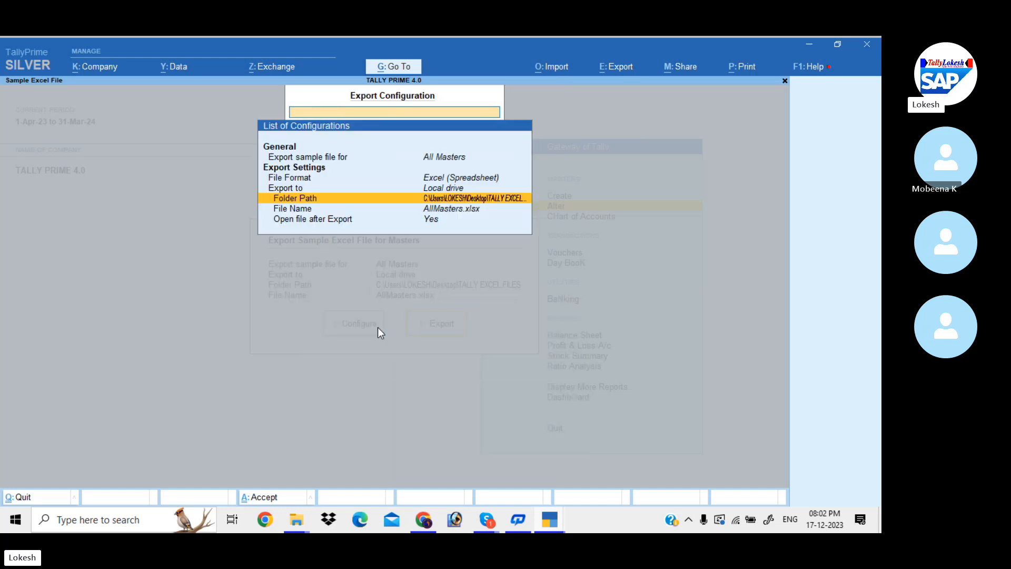
key("ctrl+a")
left_click(450, 326)
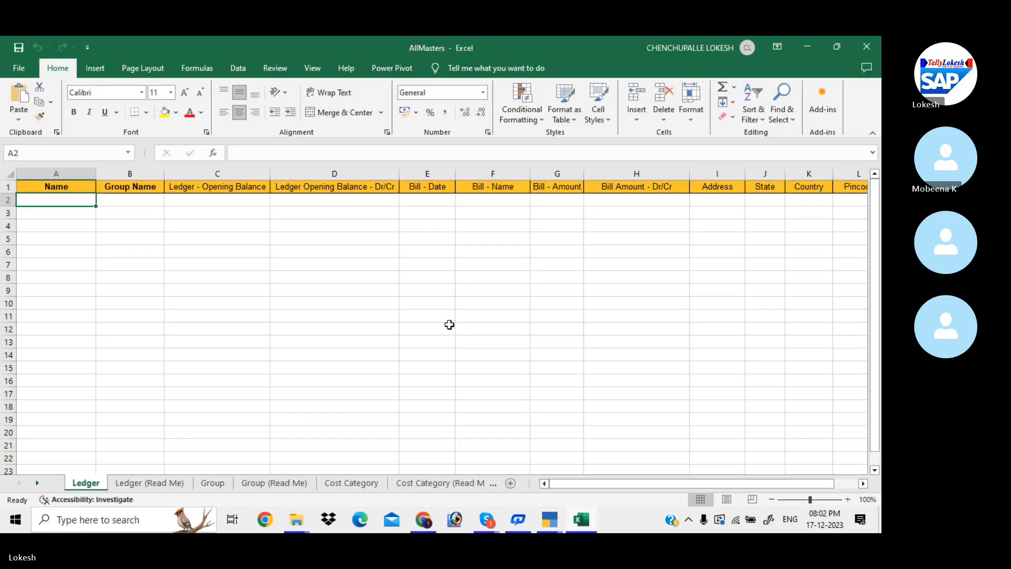
Step: Look through the Ledger, Group, Cost Category, Cost Centre, Stock Item and Stock Group sheets with their Read Me sheets, then close the AllMasters workbook
left_click(136, 482)
left_click(213, 482)
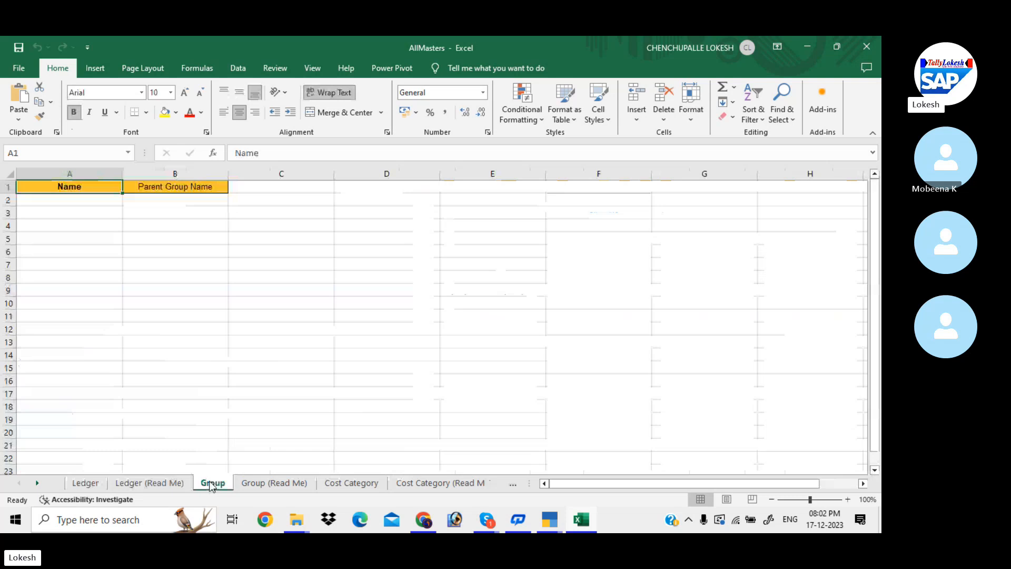
left_click(264, 482)
left_click(352, 482)
left_click(411, 483)
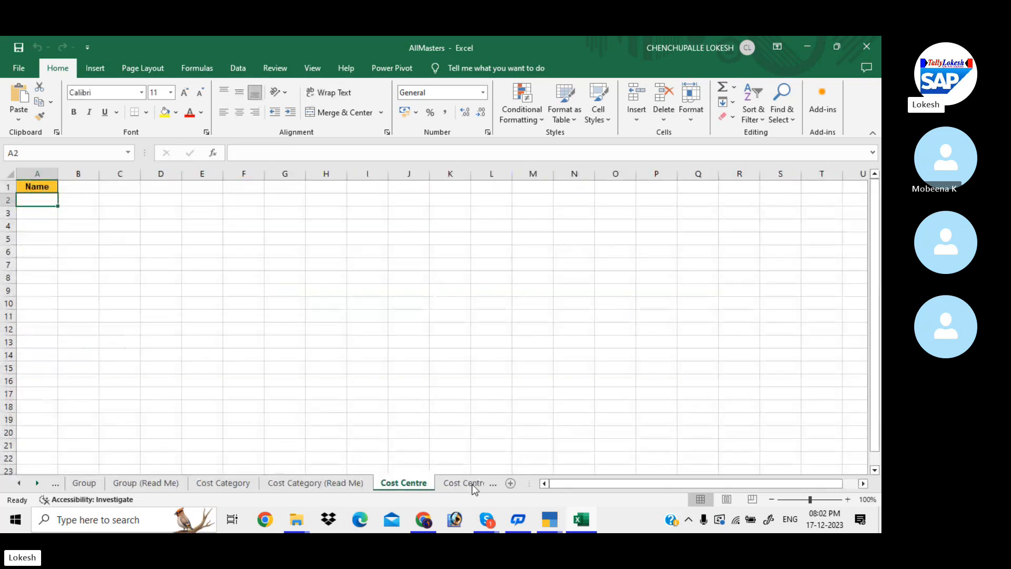
left_click(468, 484)
left_click(460, 484)
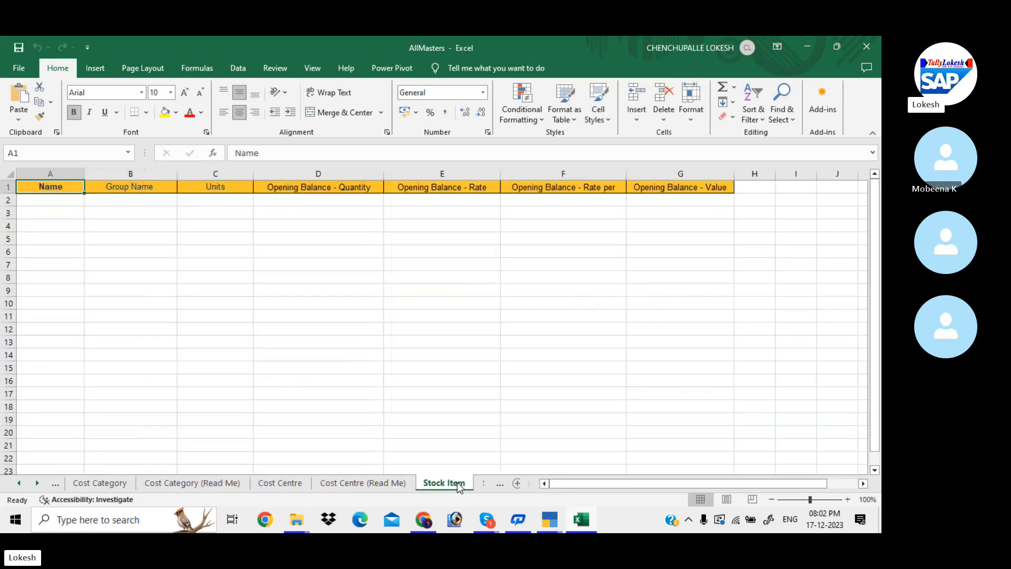
left_click(485, 485)
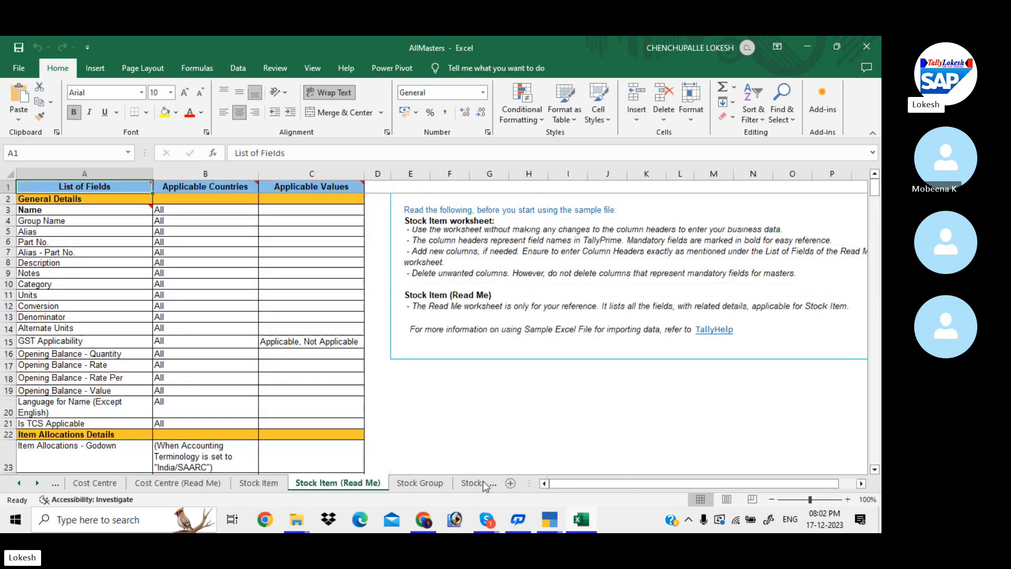
left_click(431, 485)
left_click(461, 483)
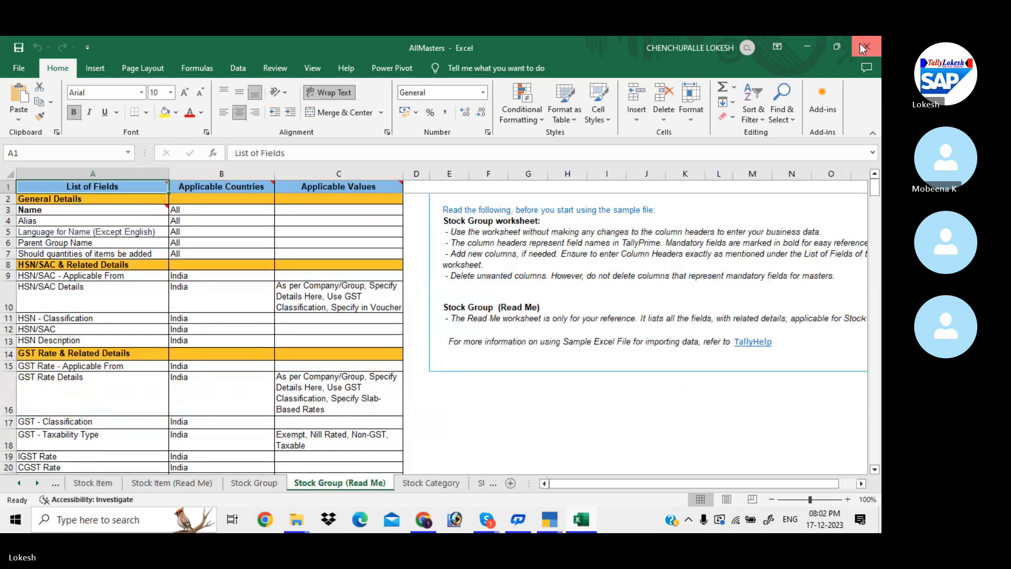
left_click(860, 44)
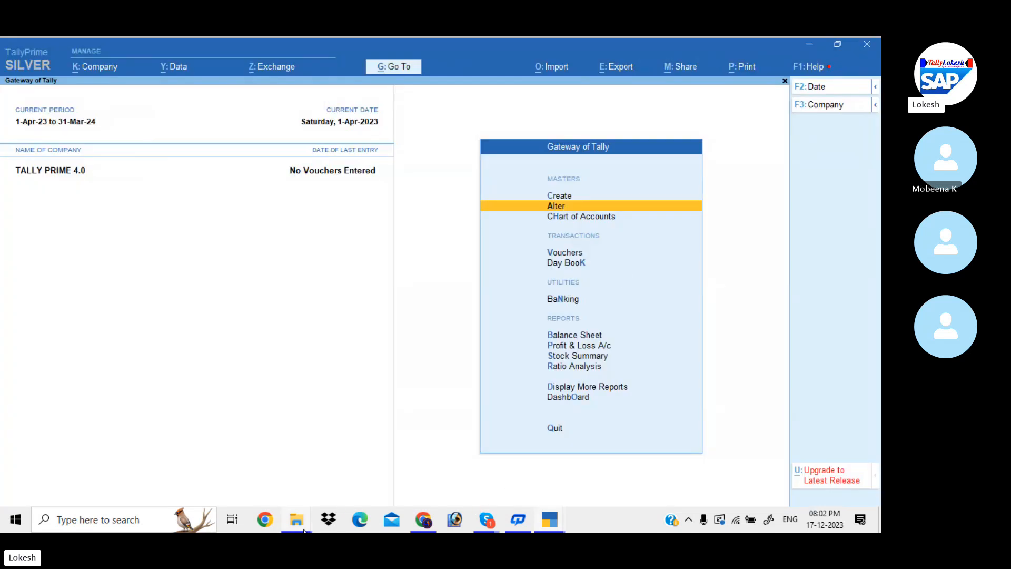
Step: Check the TALLY EXCEL FILES folder for the AllMasters file and switch back to TallyPrime
mouse_move(297, 521)
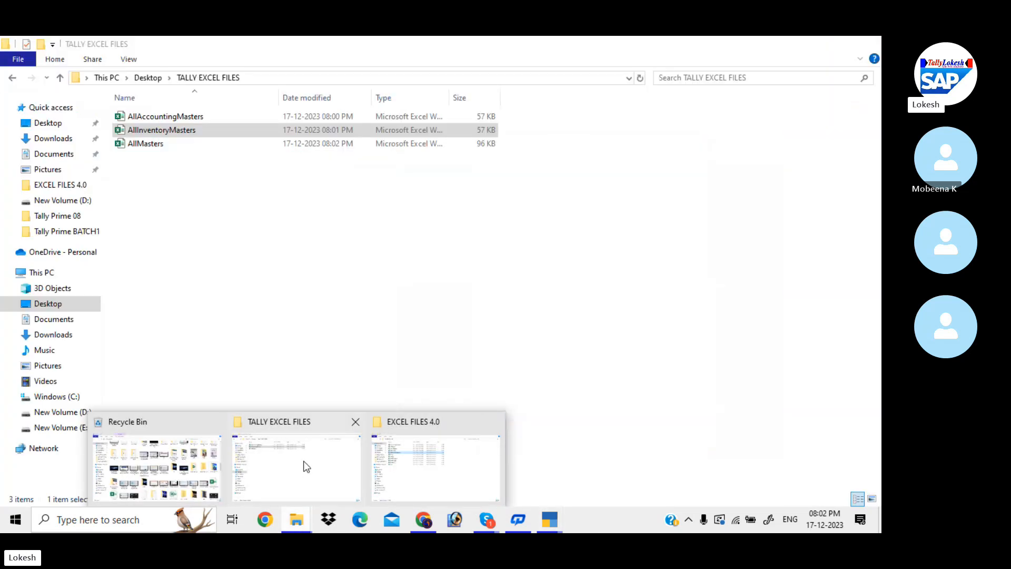
left_click(299, 463)
left_click(165, 146)
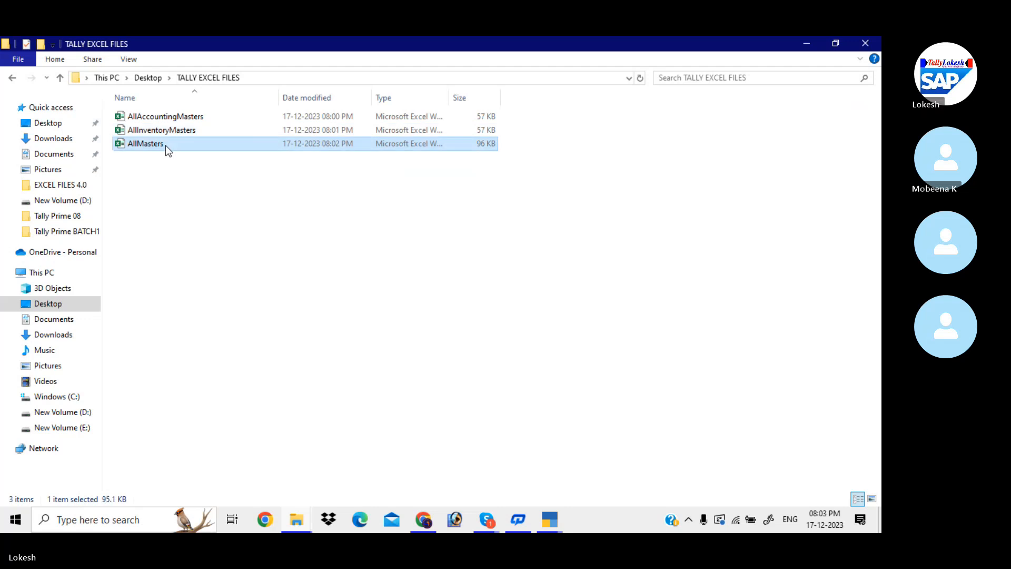
mouse_move(558, 525)
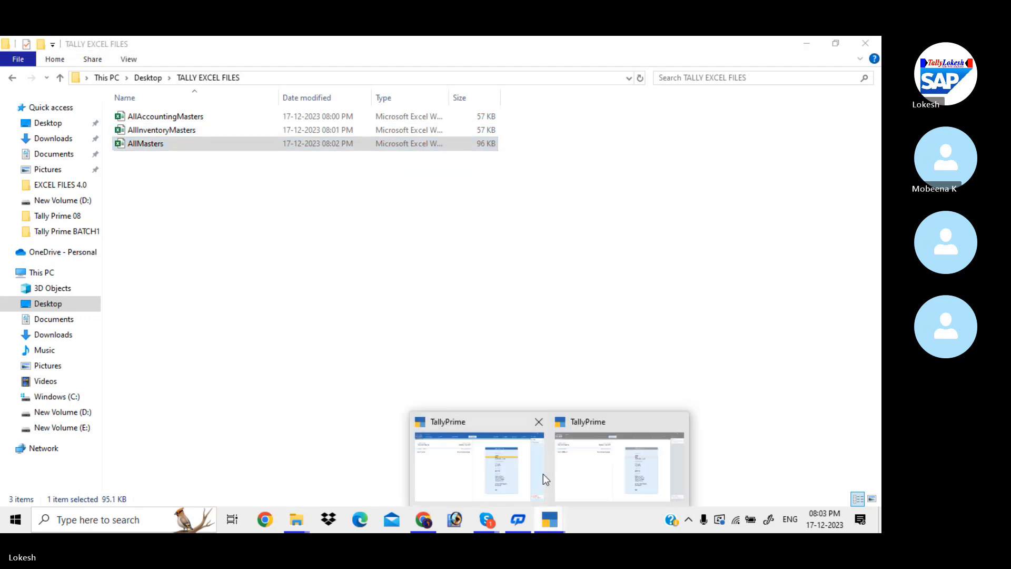
left_click(586, 456)
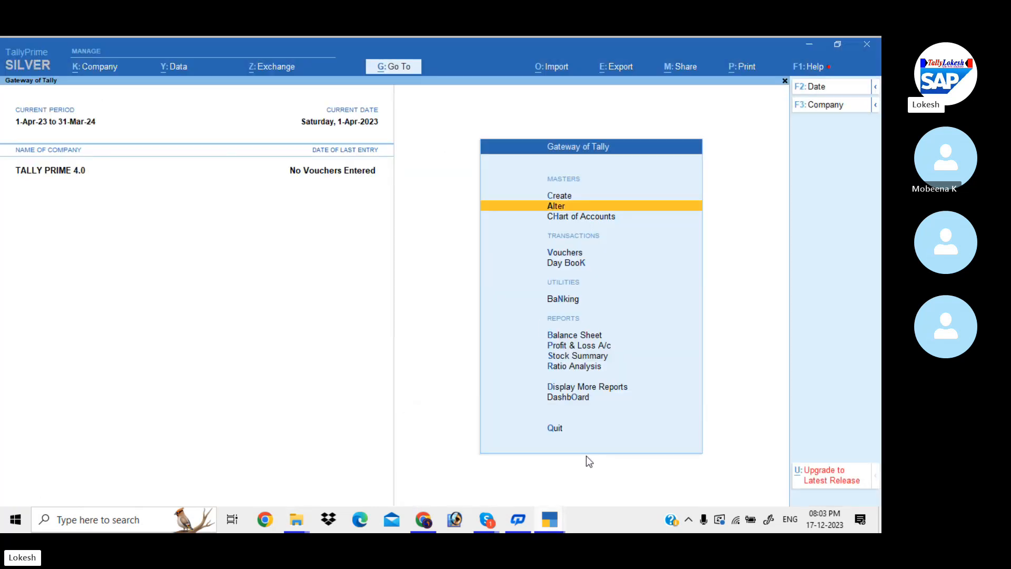
Step: Reopen the sample Excel file export for masters
left_click(561, 68)
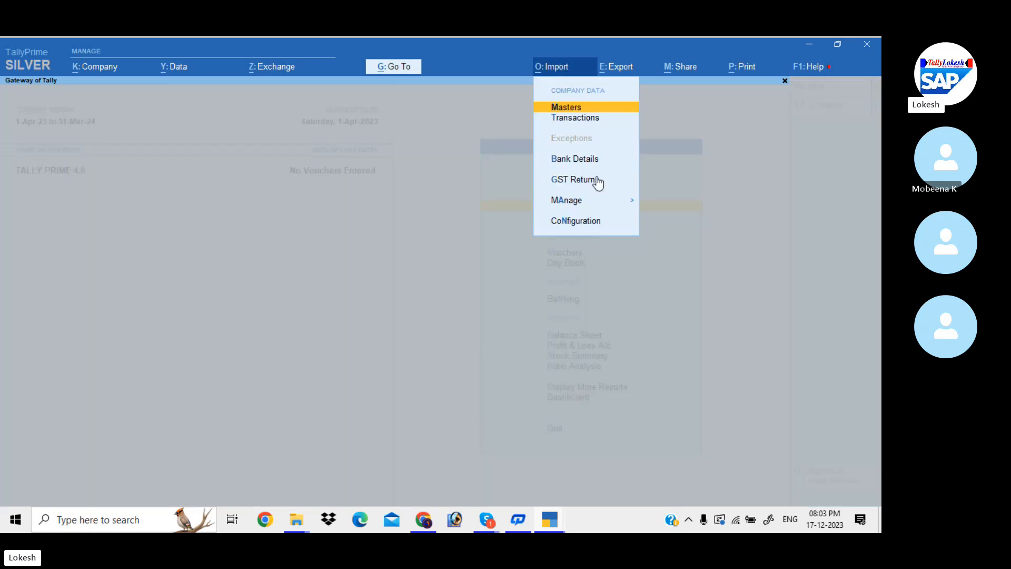
left_click(617, 201)
key("s")
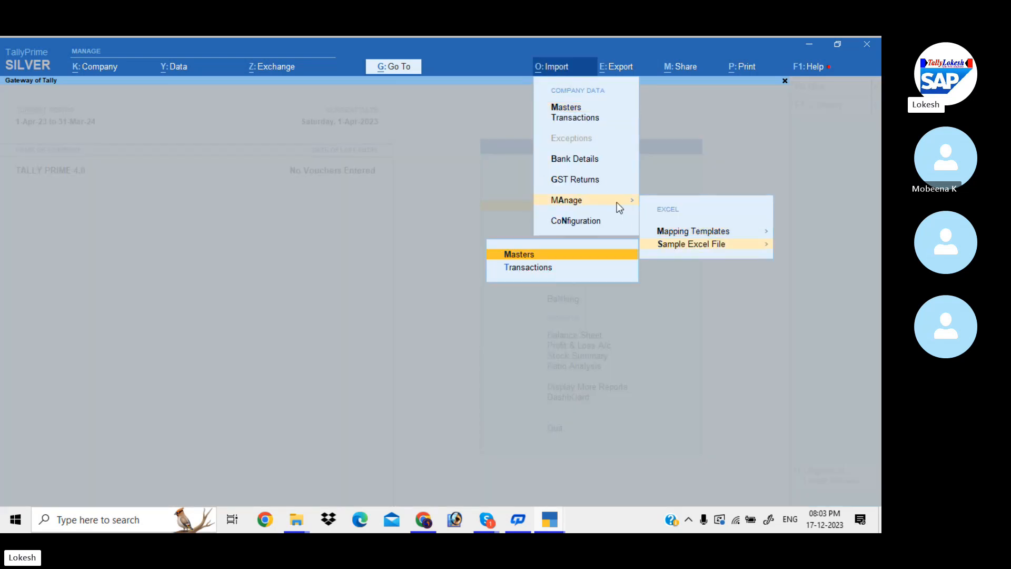
key("Down")
key("Up")
key("Return")
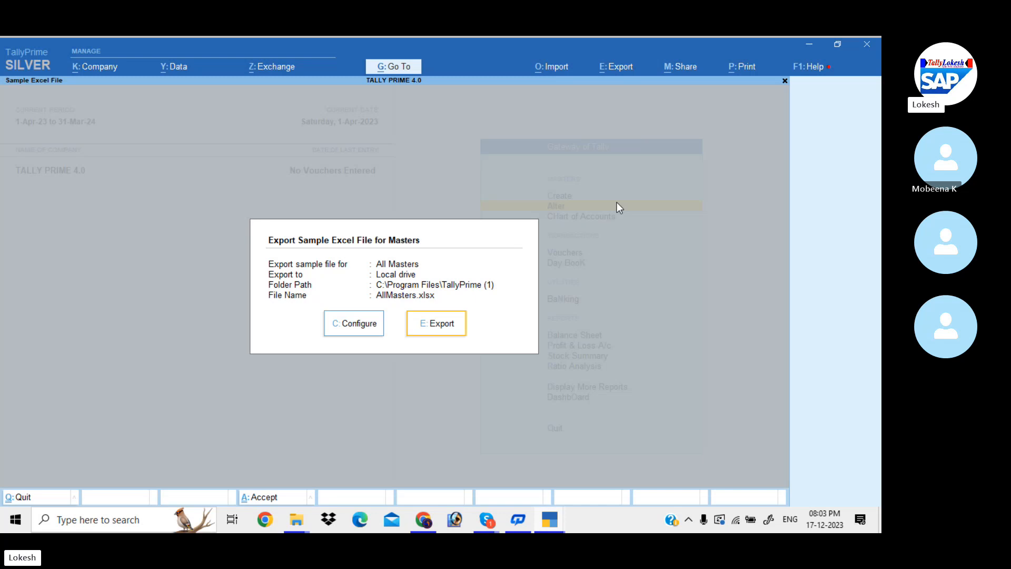
Step: Review the available master types in the export configuration and set the sample file type to Group
left_click(374, 333)
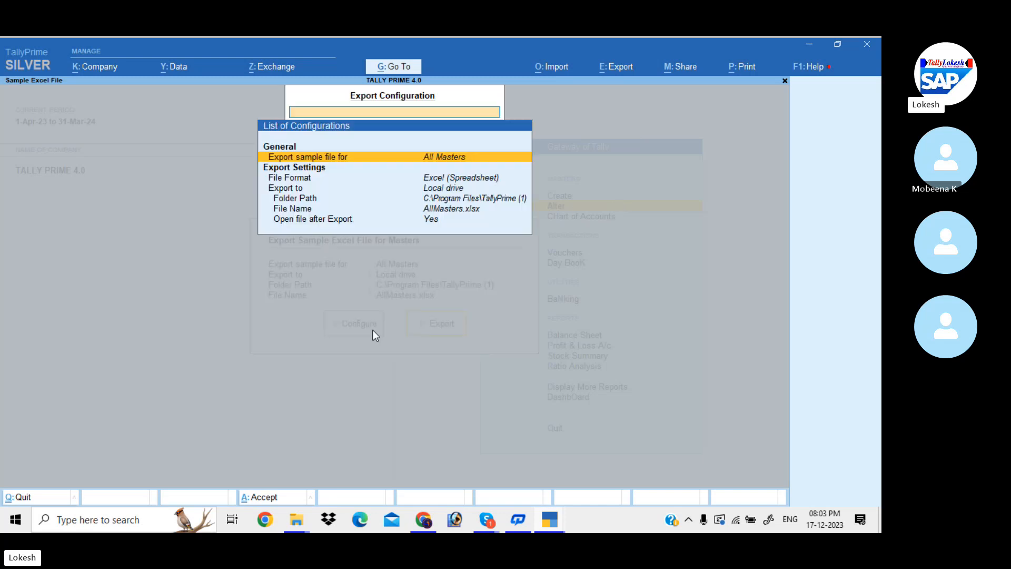
key("Return")
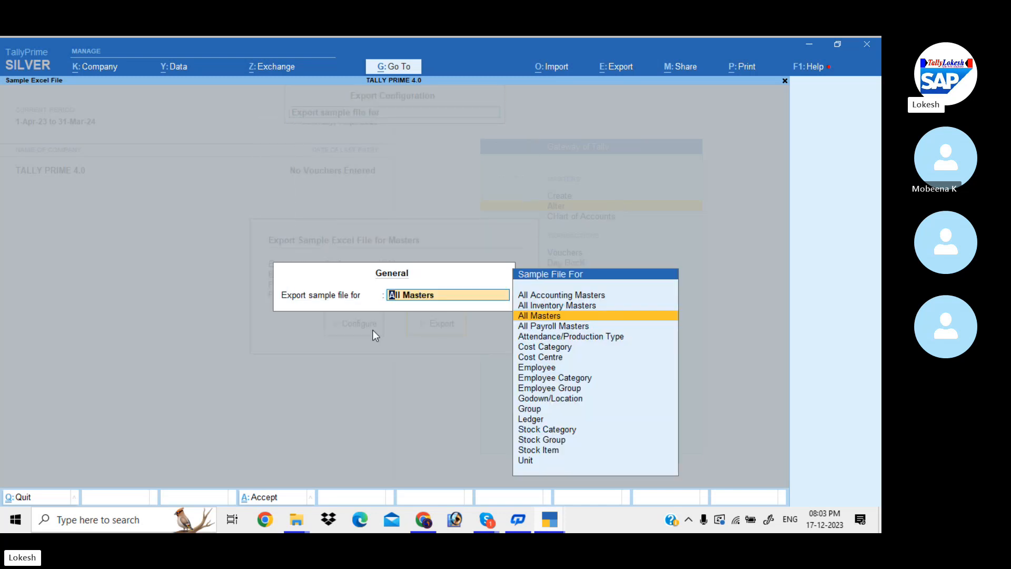
key("Down")
key("Down")
key("Down")
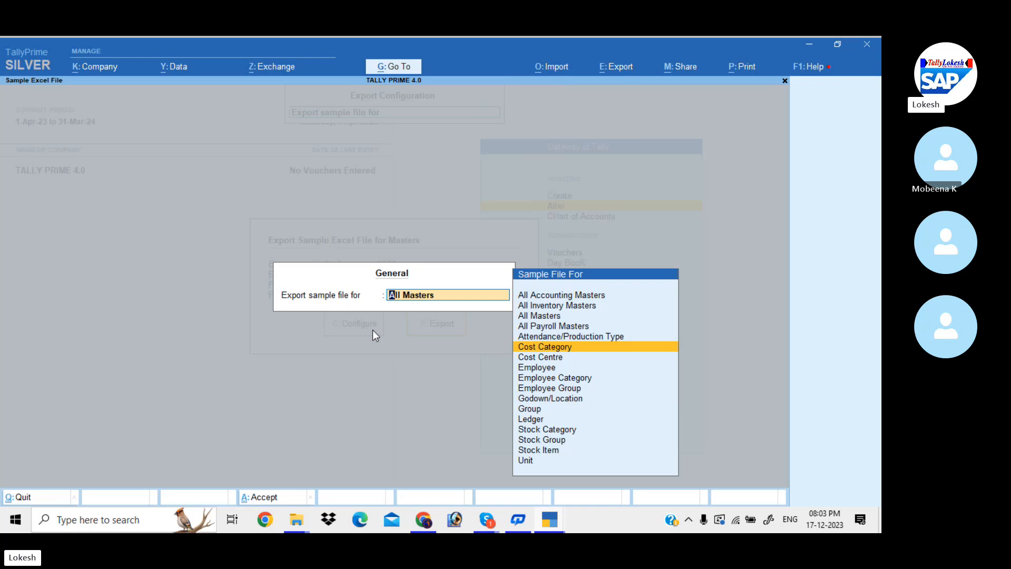
key("Down")
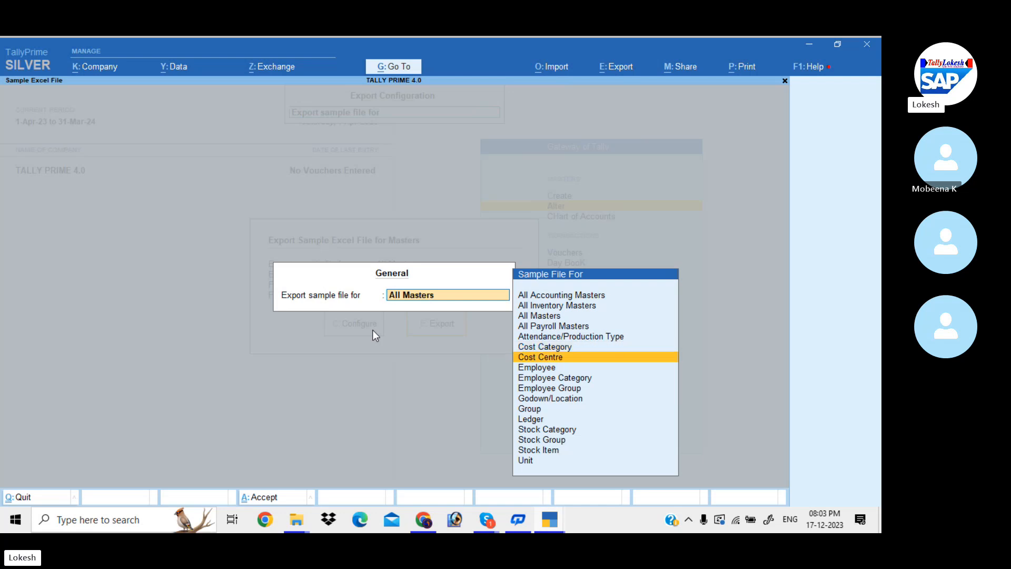
key("Down")
key("Down")
key("Down")
key("Down")
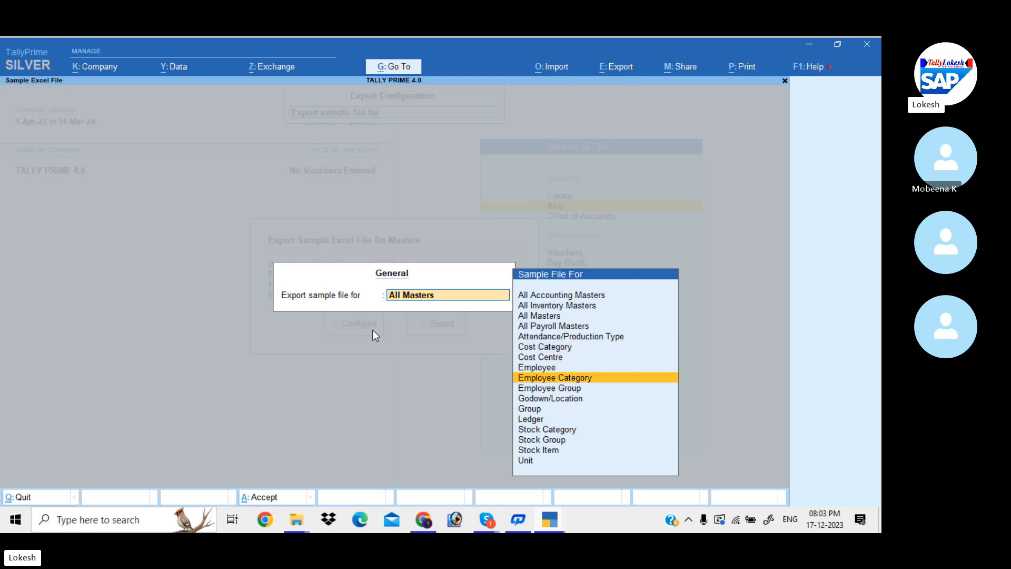
key("Down")
key("Down")
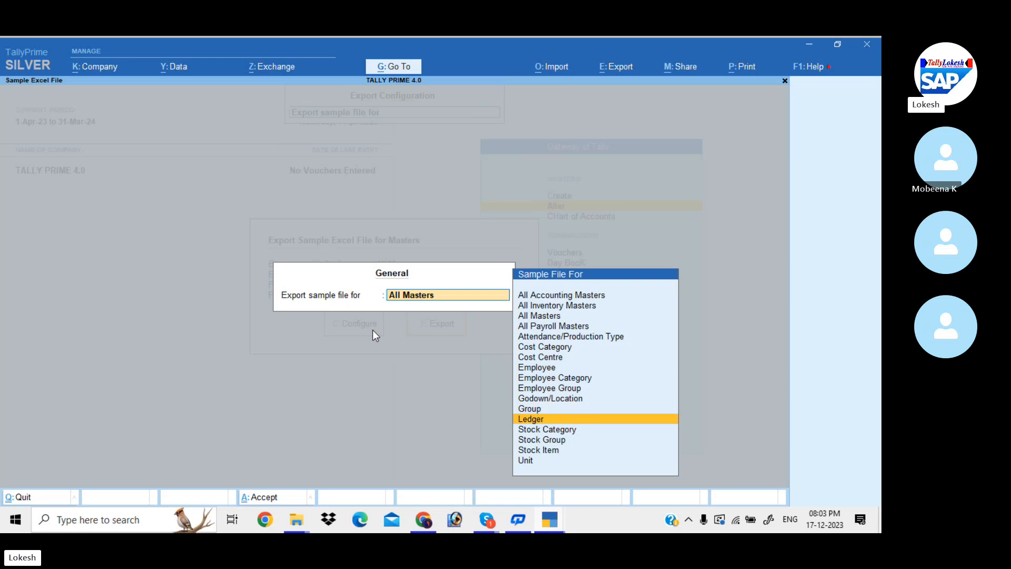
key("Down")
key("Down")
key("Down")
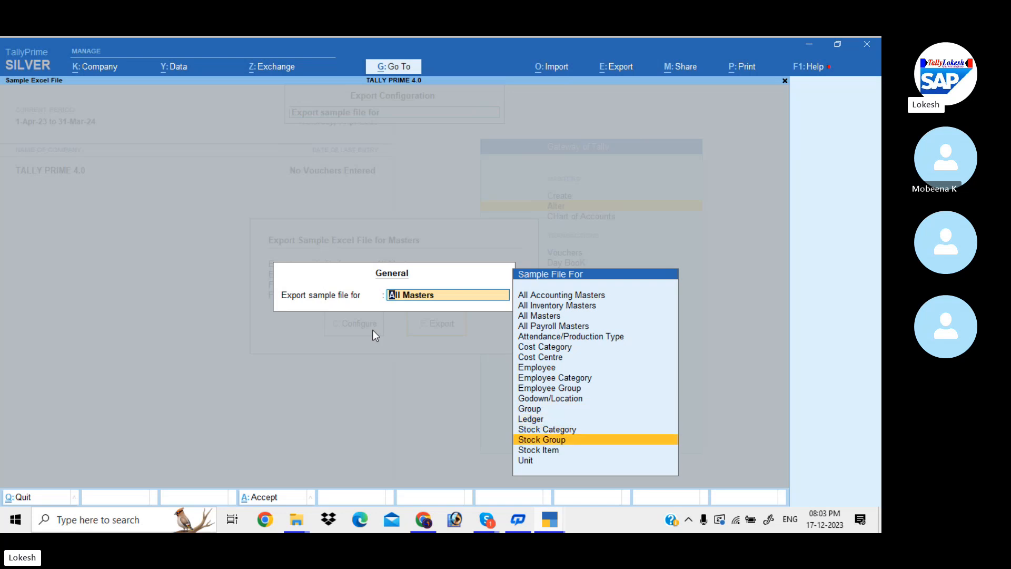
key("Down")
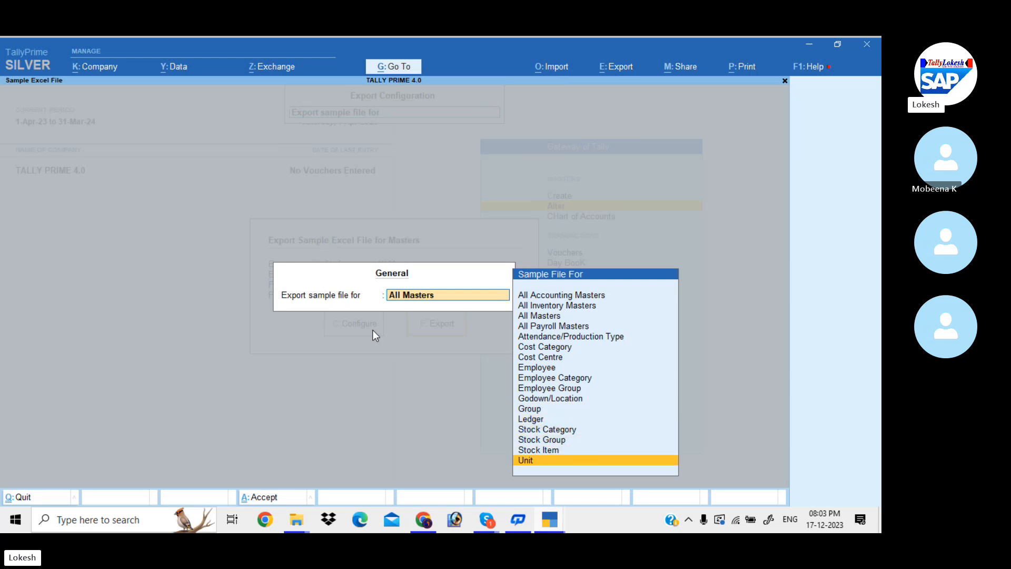
key("Up")
key("Up")
key("Up")
key("Up")
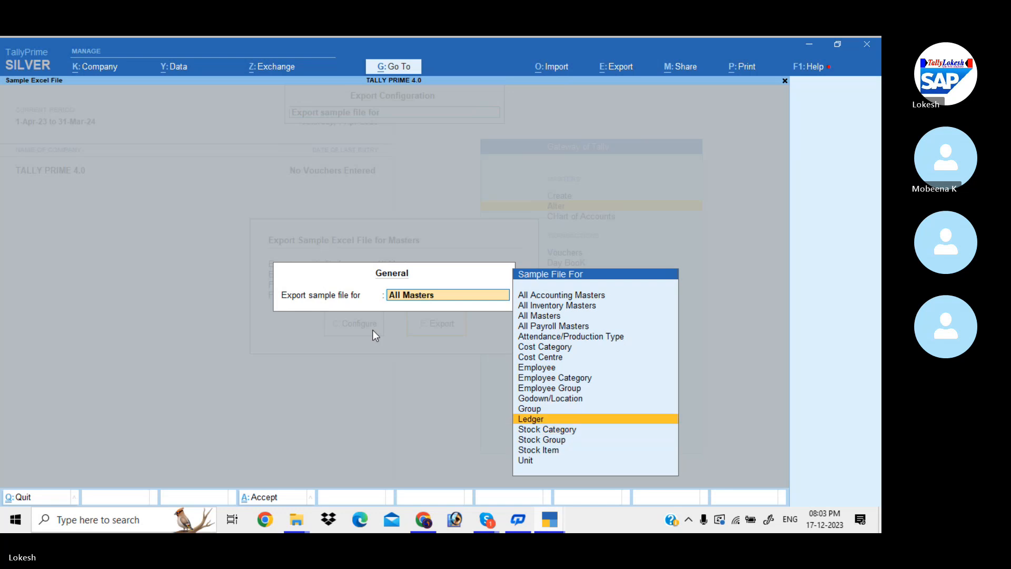
key("Up")
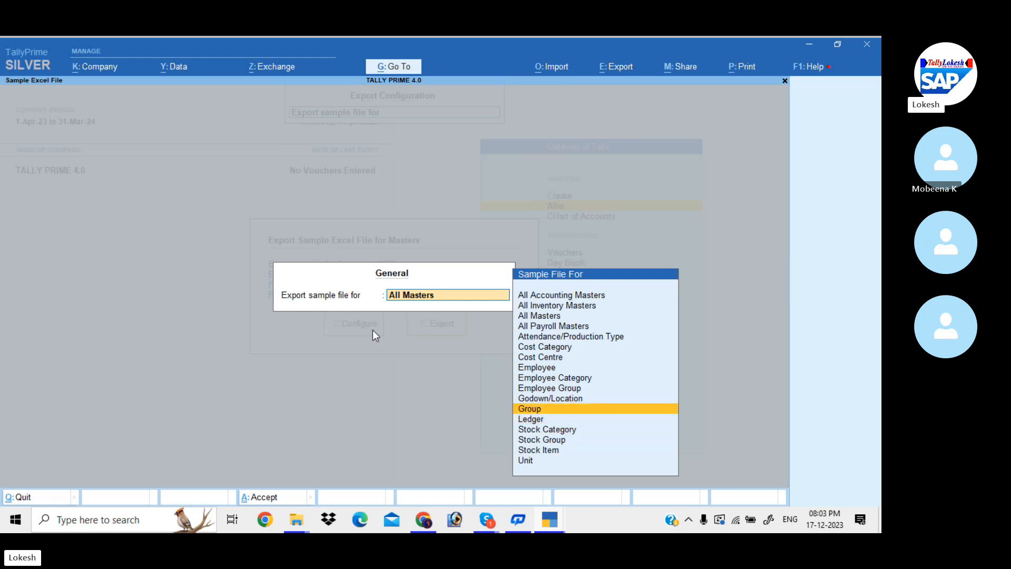
key("Return")
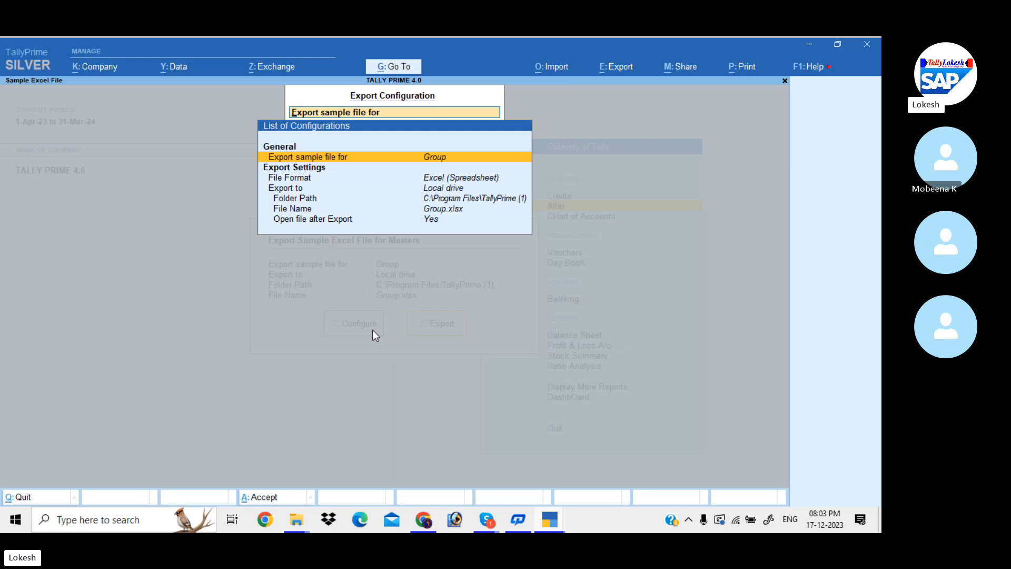
Step: Set the export folder path to the TALLY EXCEL FILES folder on the Desktop and export the Group sample file
key("Down")
key("Down")
key("Down")
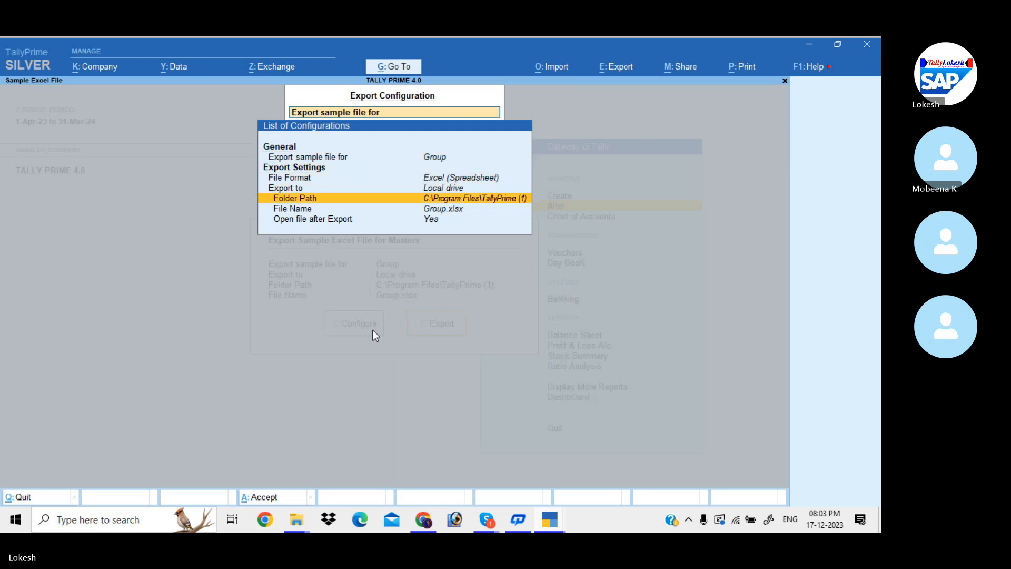
key("Return")
key("Up")
key("Return")
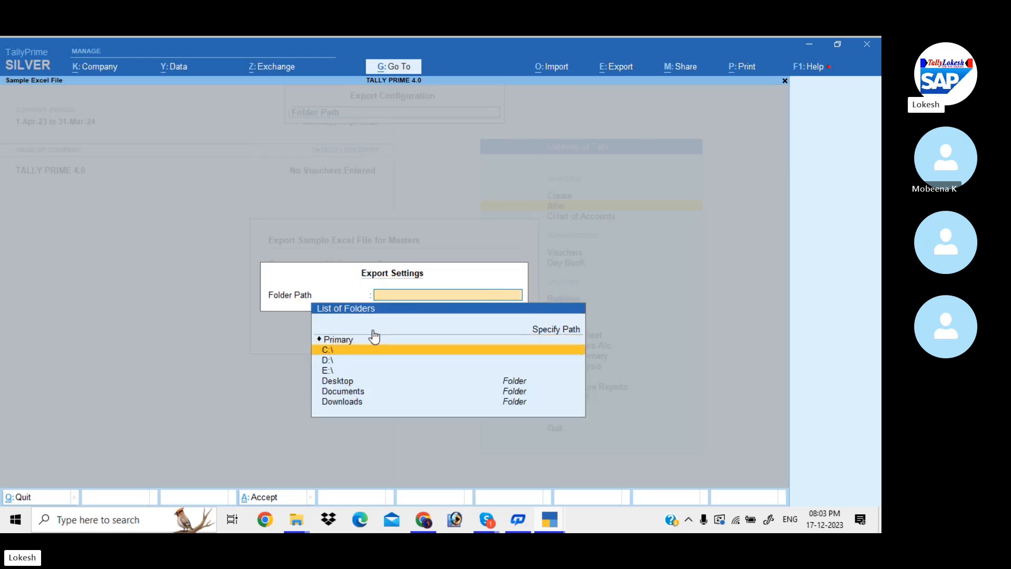
key("Down")
key("Down")
key("Down")
key("Return")
key("Down")
key("Down")
key("Down")
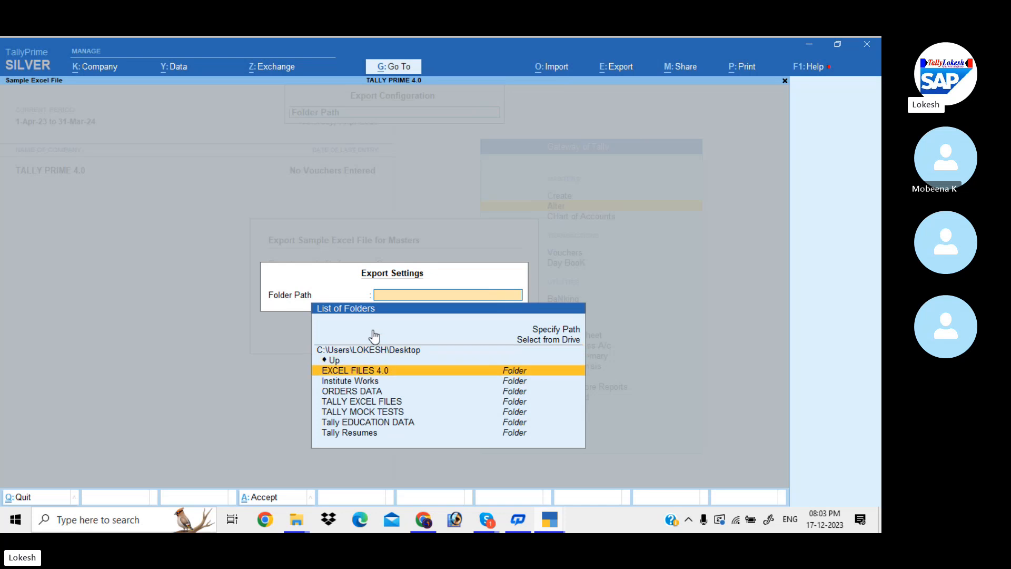
key("Down")
key("Return")
key("Return")
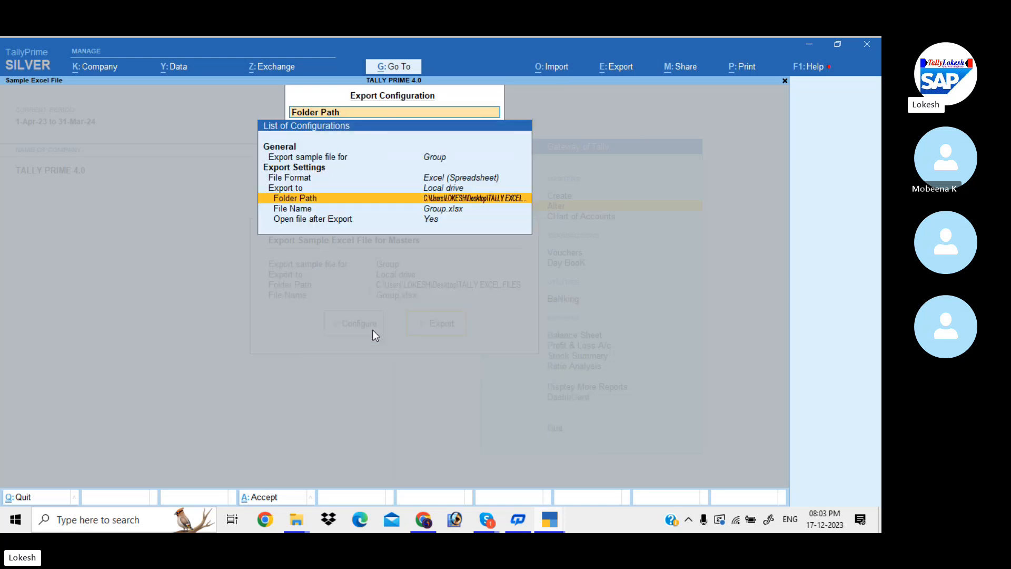
key("ctrl+a")
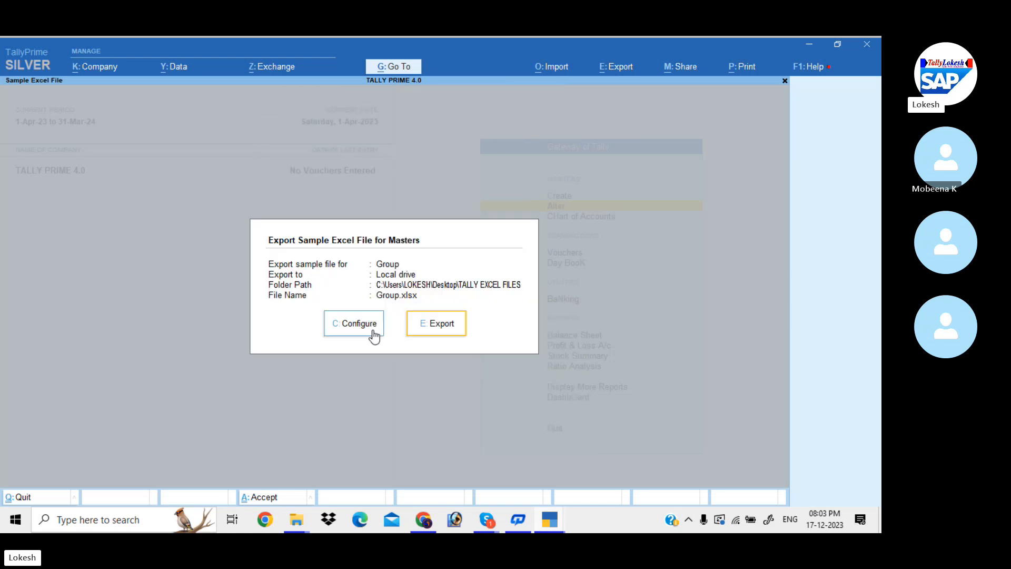
left_click(450, 329)
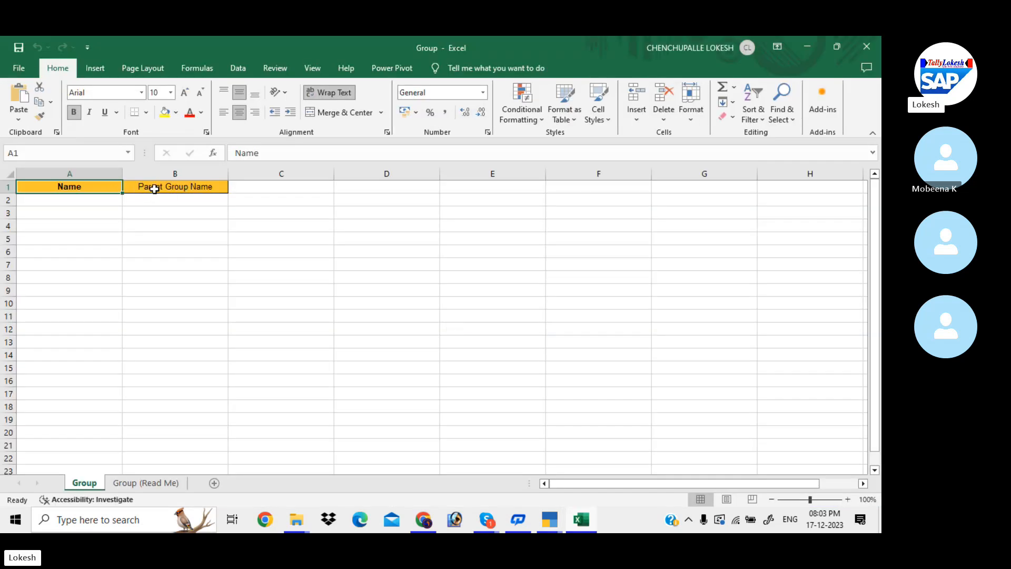
Step: Check the exported Group workbook and its file in the TALLY EXCEL FILES folder, then close the workbook
left_click(154, 189)
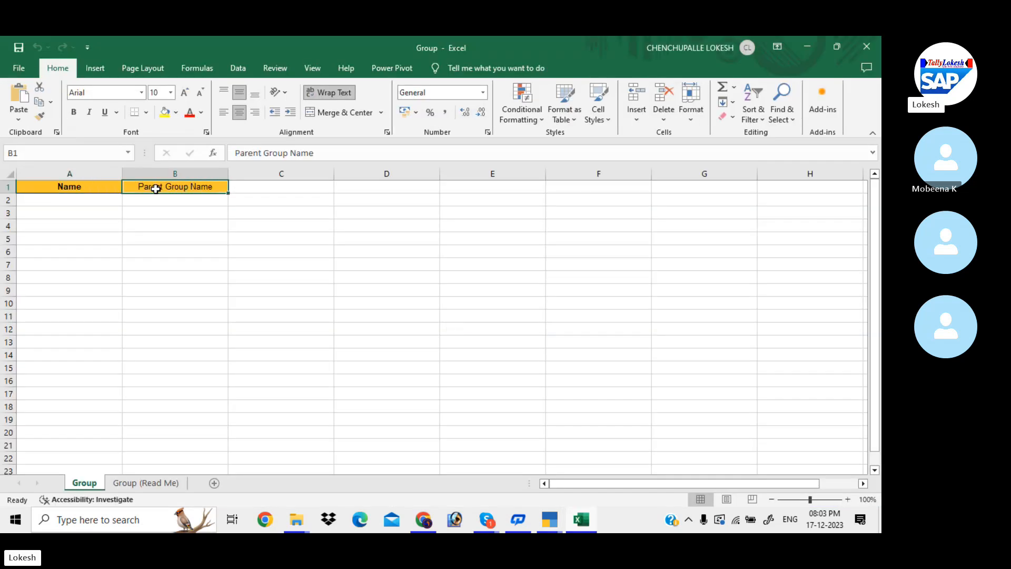
left_click(298, 520)
left_click(317, 469)
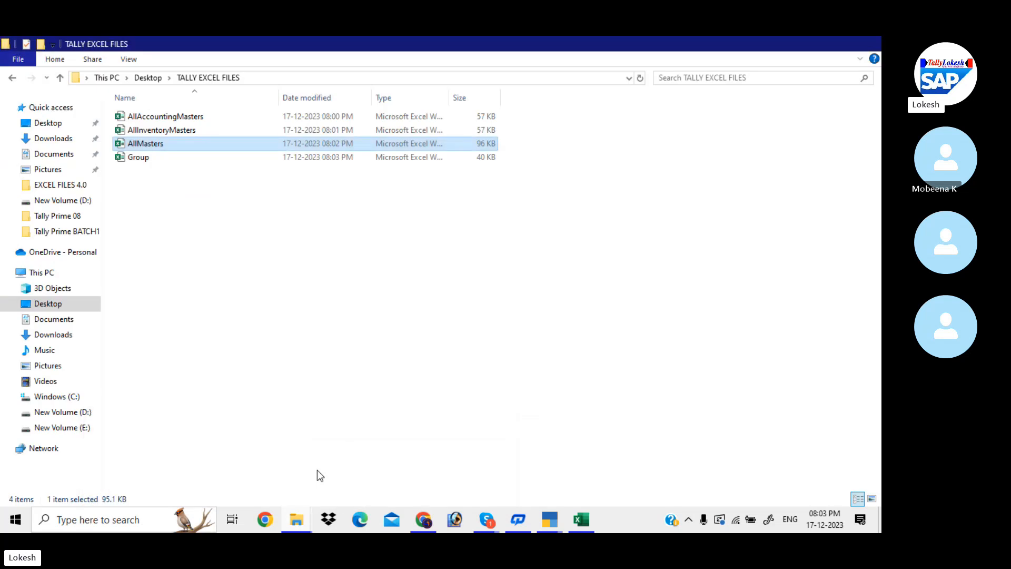
left_click(150, 159)
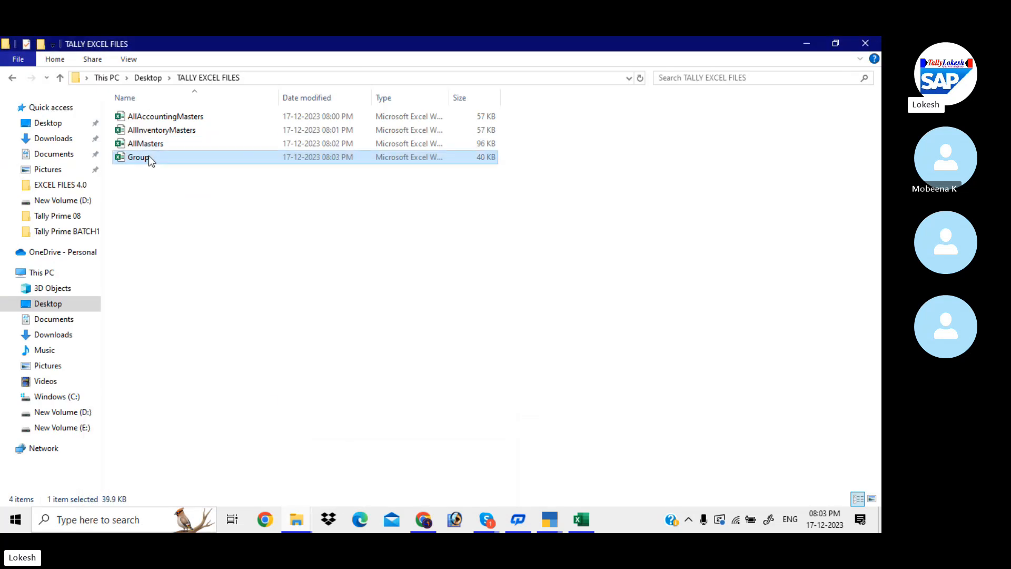
left_click(583, 517)
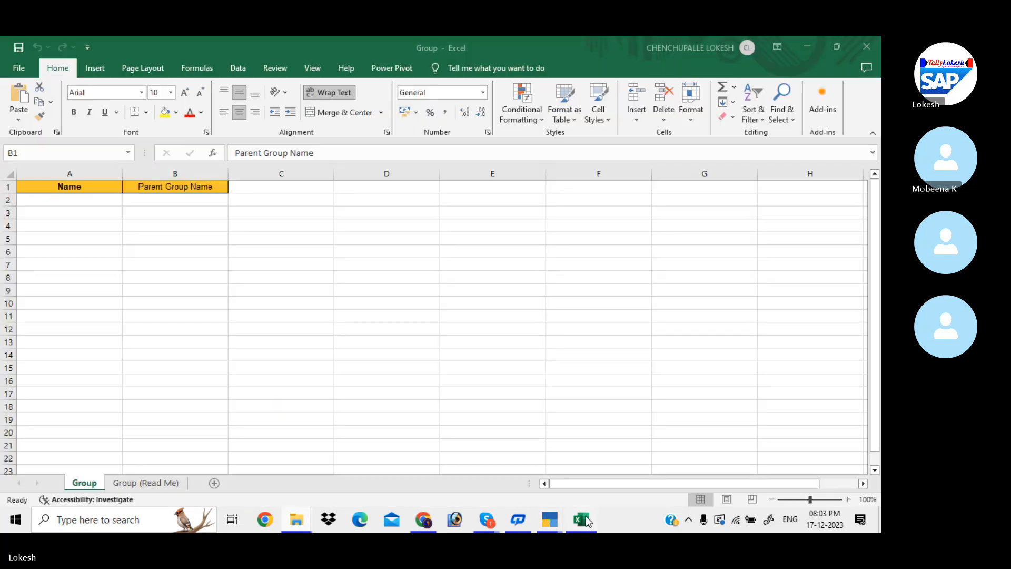
left_click(867, 44)
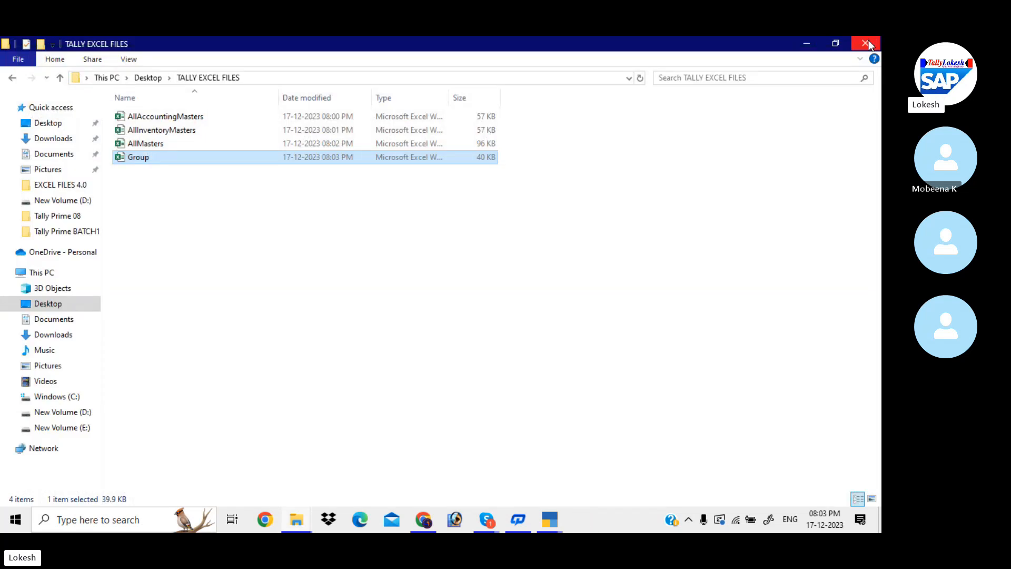
Step: Quit the extra TallyPrime instance with Arjun Traders loaded and switch to the instance running the TALLY PRIME 4.0 company
left_click(548, 517)
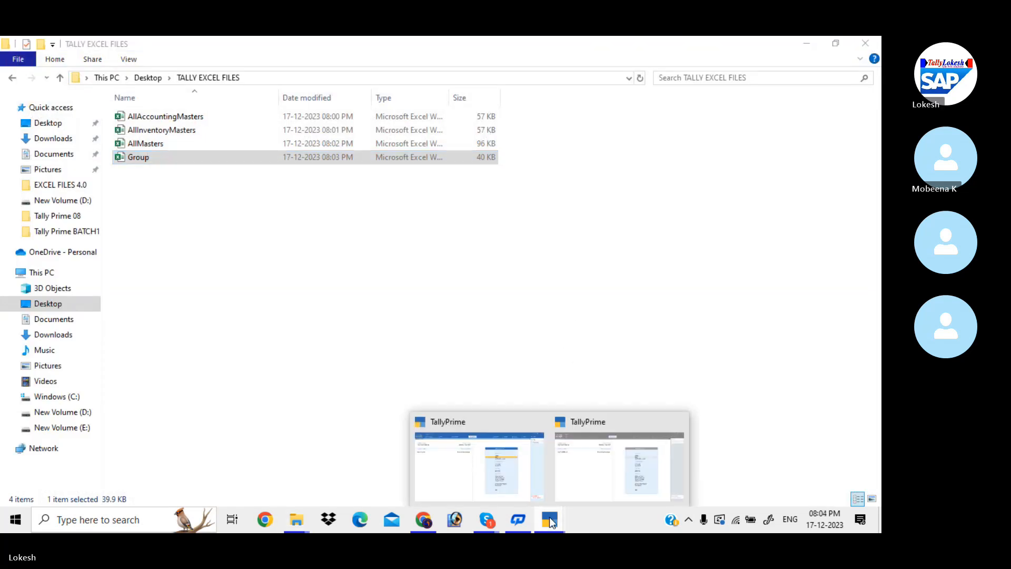
mouse_move(539, 430)
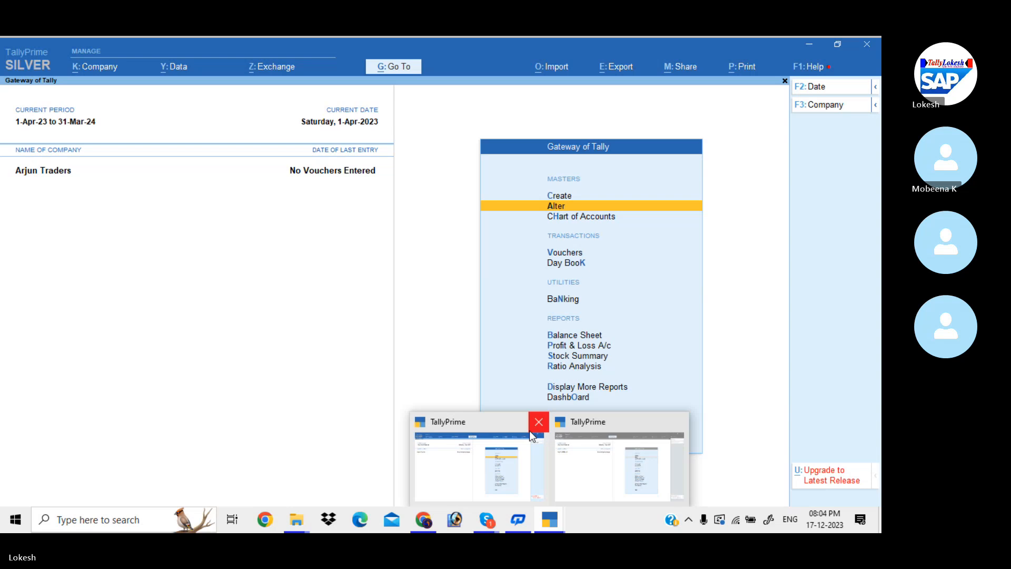
left_click(549, 519)
left_click(431, 470)
key("Escape")
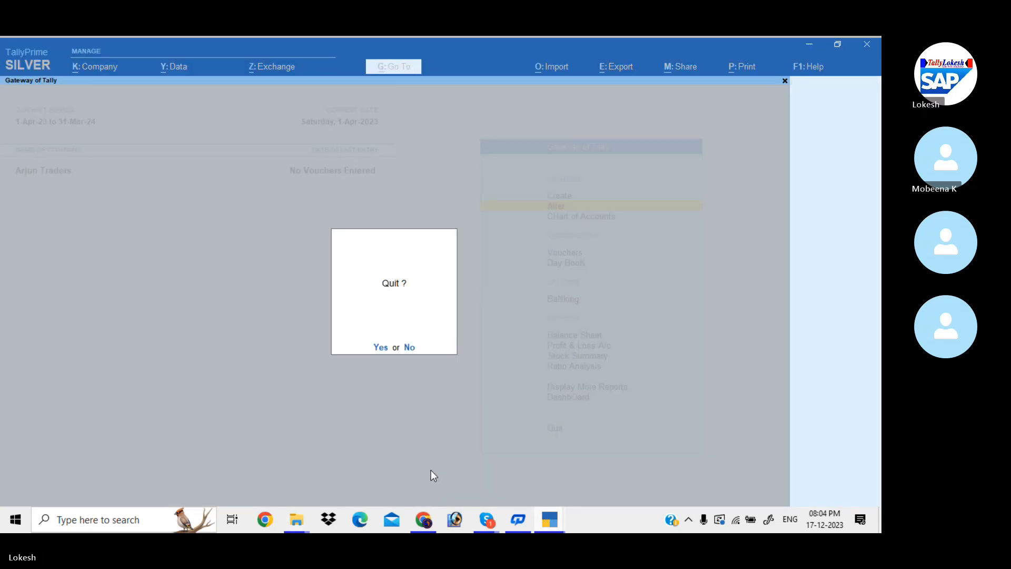
key("y")
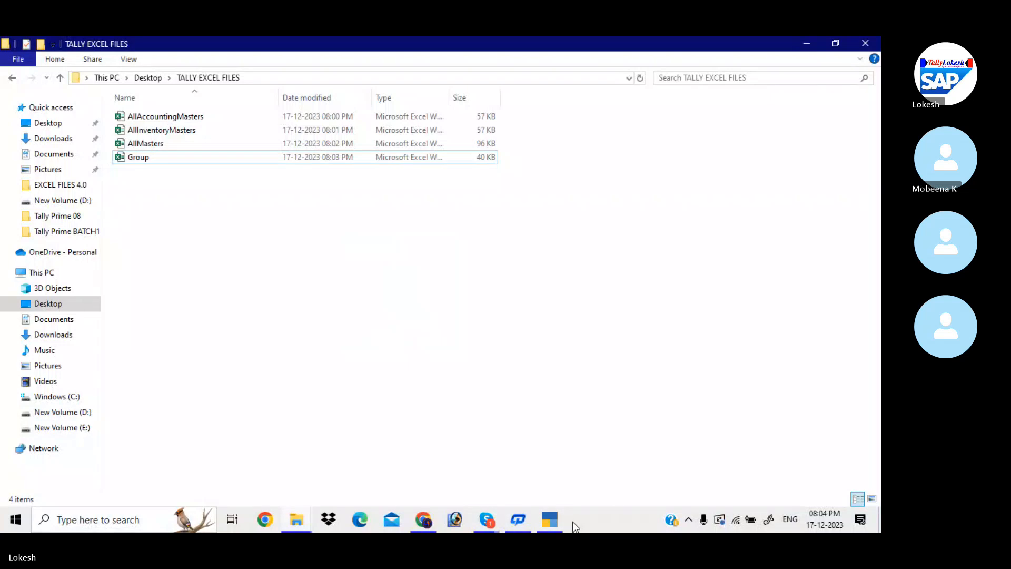
left_click(549, 520)
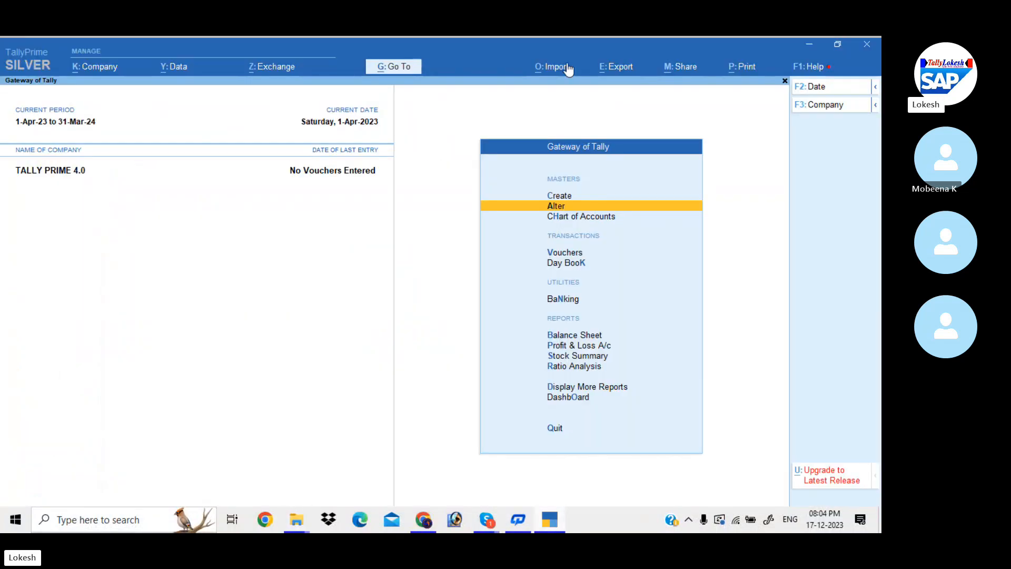
Step: Open the sample Excel file export for masters again
left_click(566, 67)
key("Down")
key("Up")
key("Up")
key("Down")
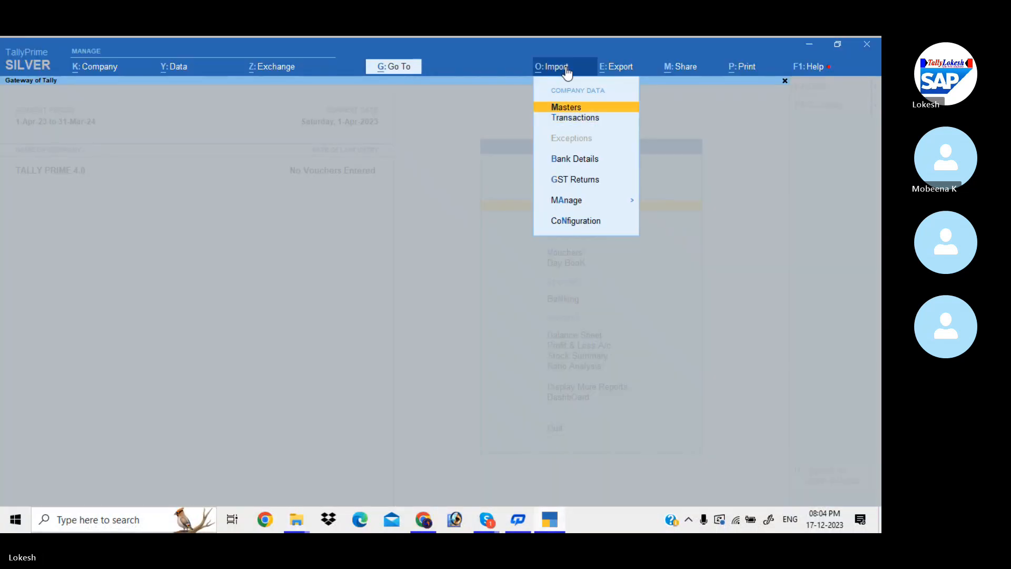
key("Down")
key("Down")
key("Down")
key("Down")
key("Return")
key("Down")
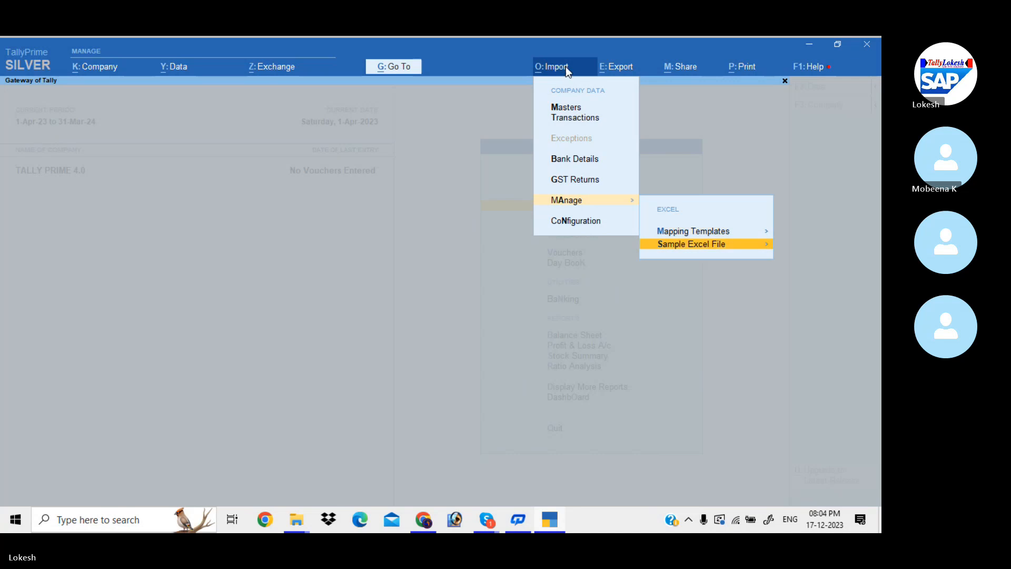
key("Return")
key("Down")
key("Up")
key("Return")
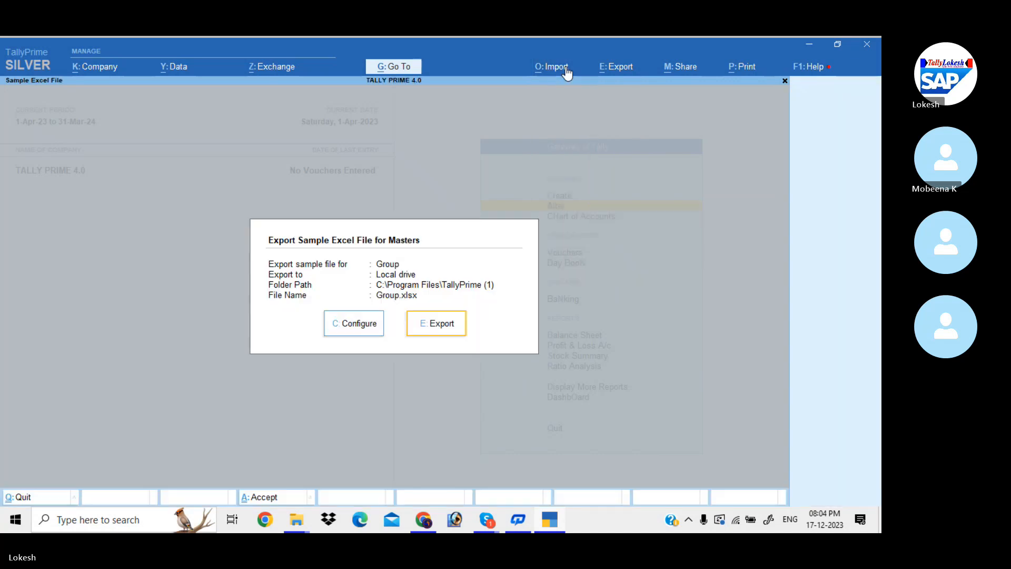
Step: Set the sample file type to Ledger in the export configuration
key("c")
key("Return")
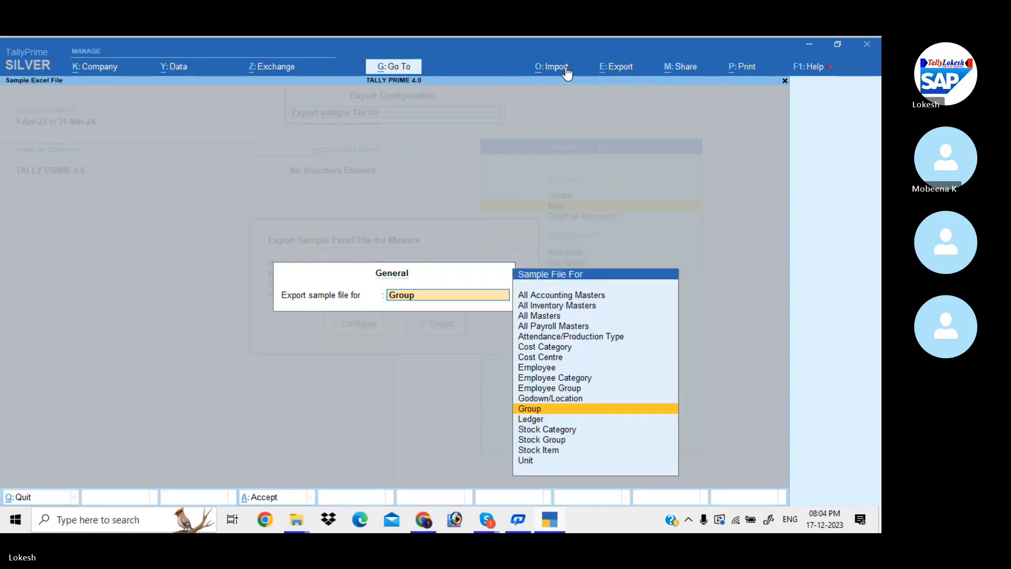
key("Down")
key("Return")
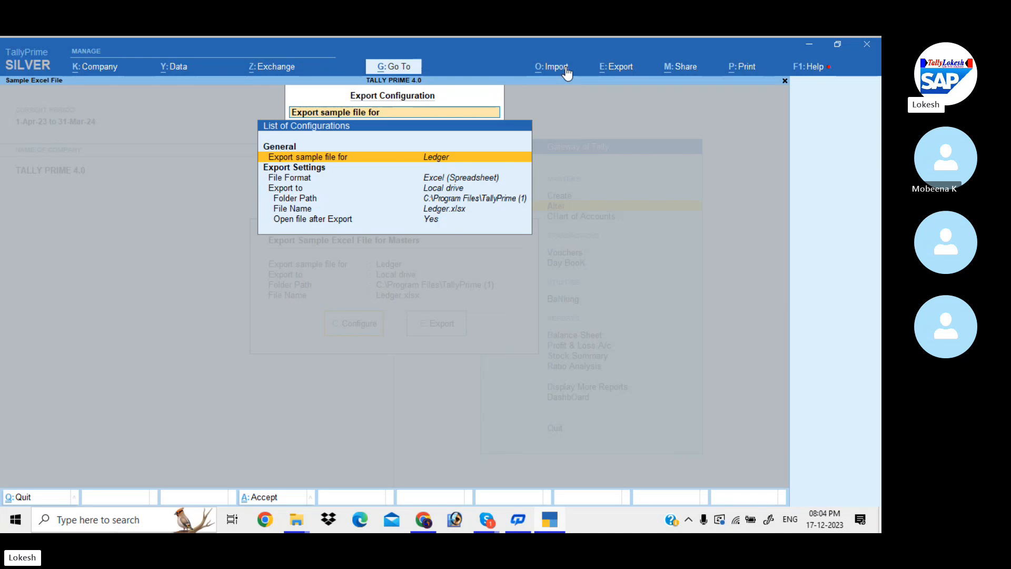
Step: Set the export folder path to the Desktop's TALLY EXCEL FILES folder and export the Ledger sample file
key("Down")
key("Down")
key("Down")
key("Down")
key("Return")
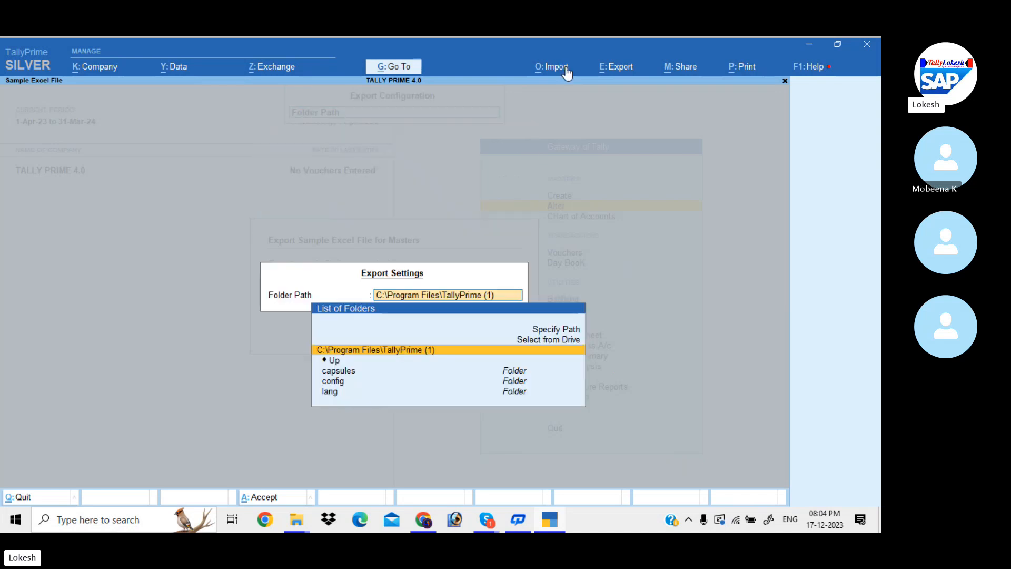
key("Up")
key("Return")
key("Down")
key("Down")
key("Down")
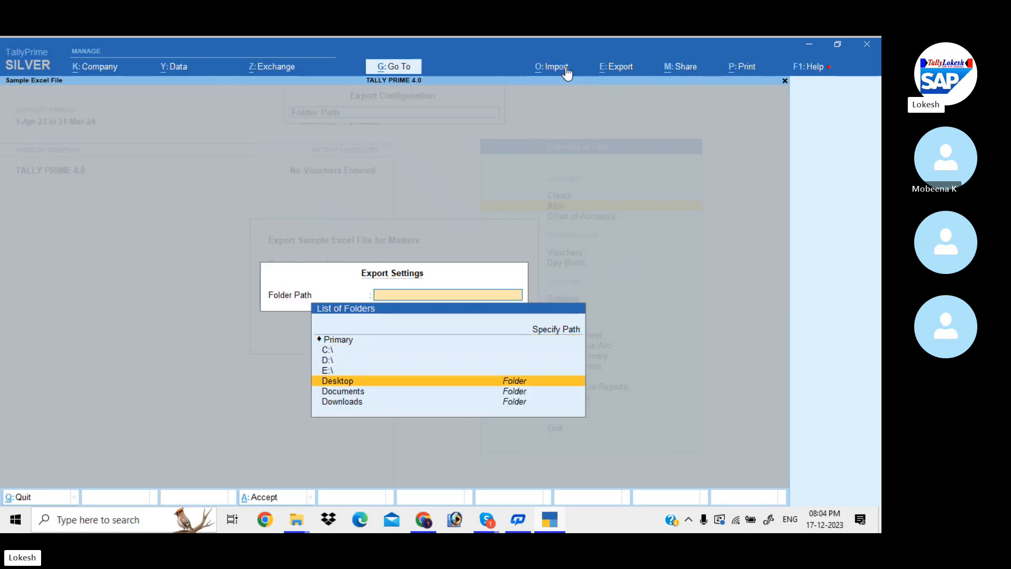
key("Return")
key("Down")
key("Down")
key("Down")
key("Down")
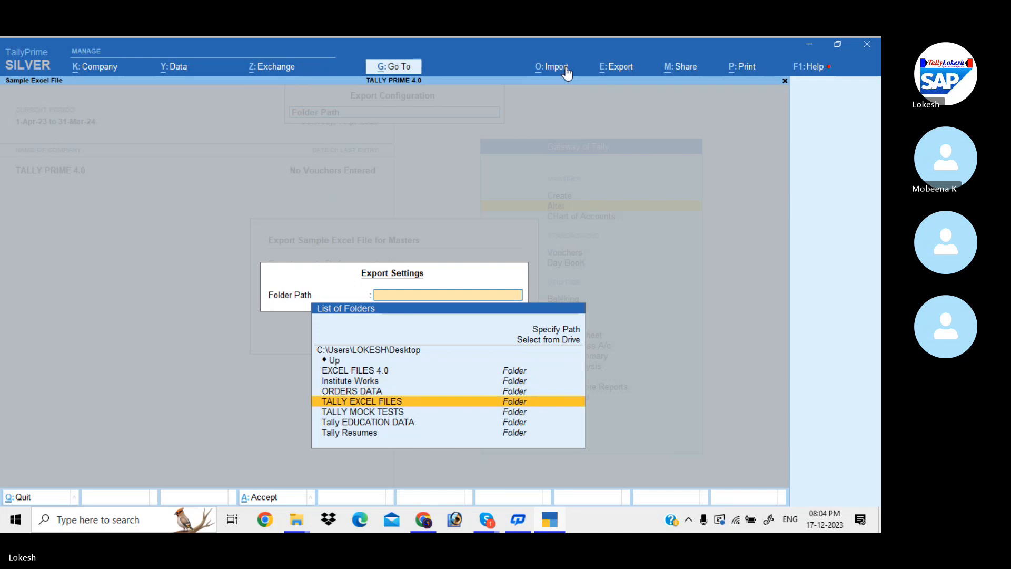
key("Return")
key("Return")
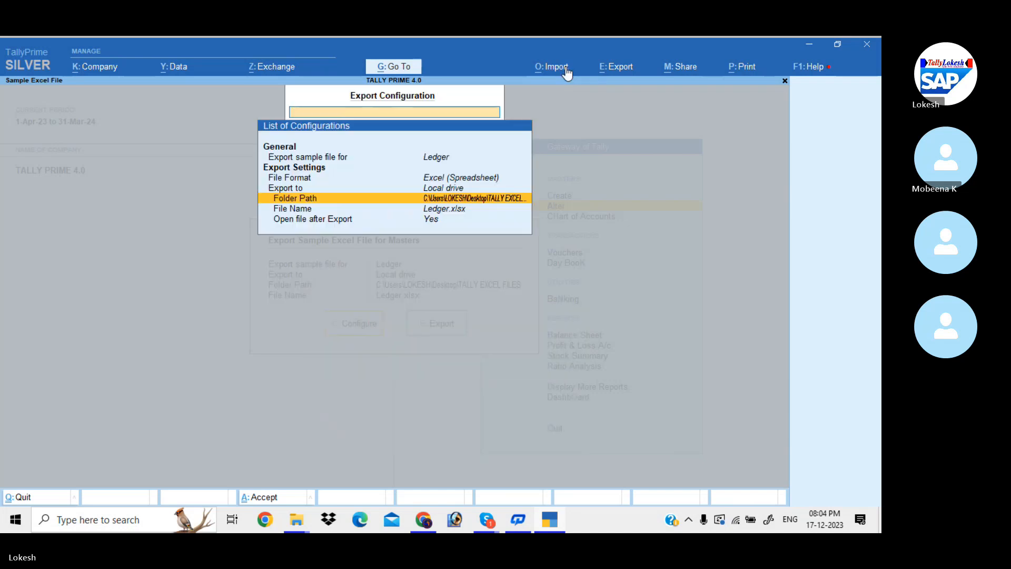
key("ctrl+a")
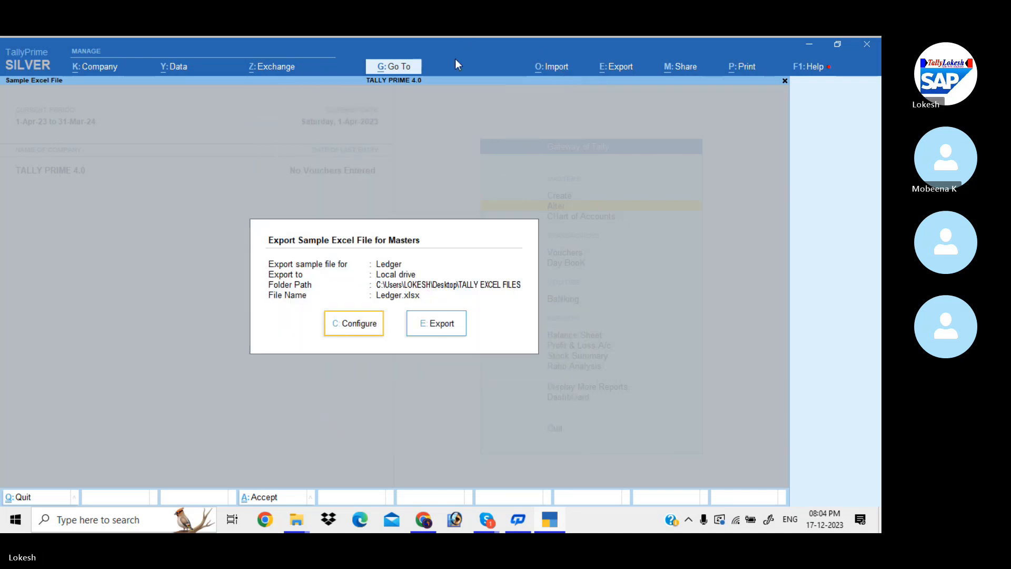
left_click(447, 332)
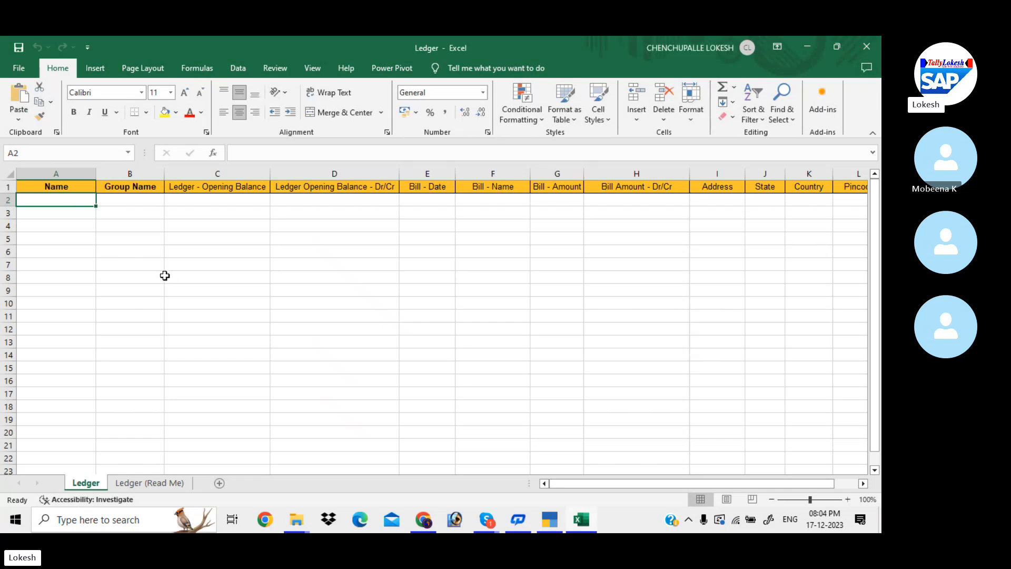
Step: Look through the Ledger (Read Me) and Ledger sheets, then close the Ledger workbook
left_click(141, 487)
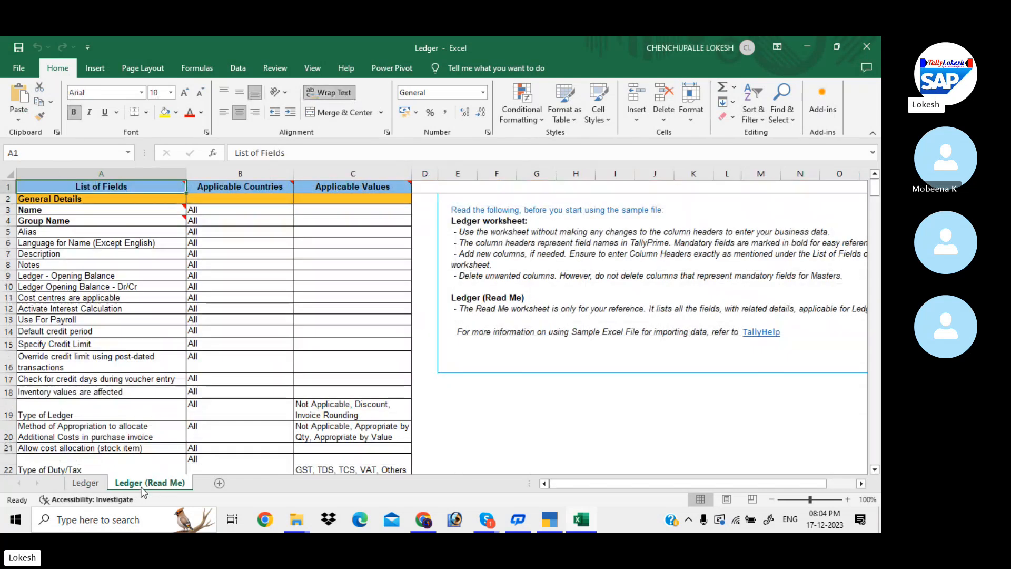
left_click(100, 484)
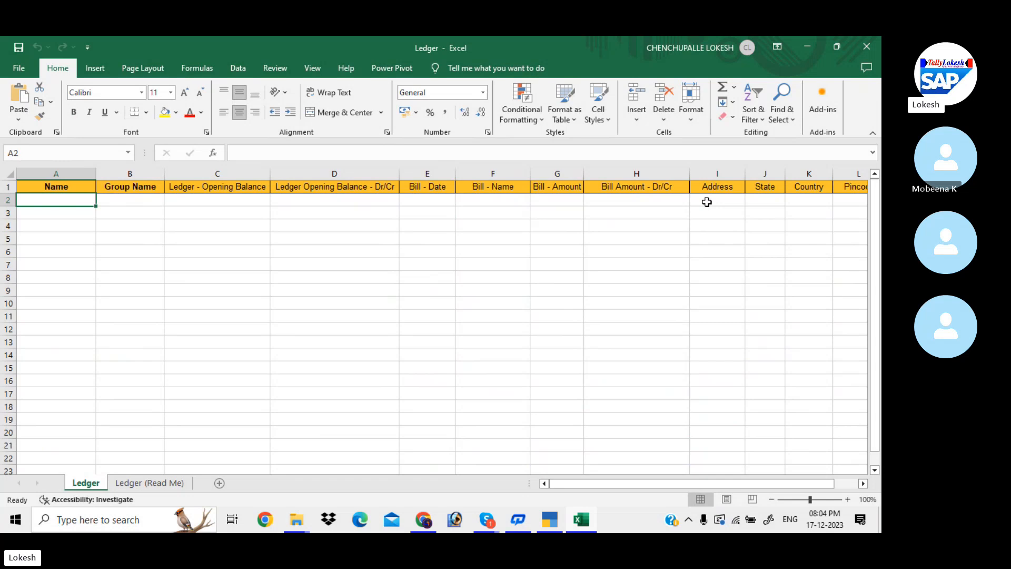
left_click(874, 44)
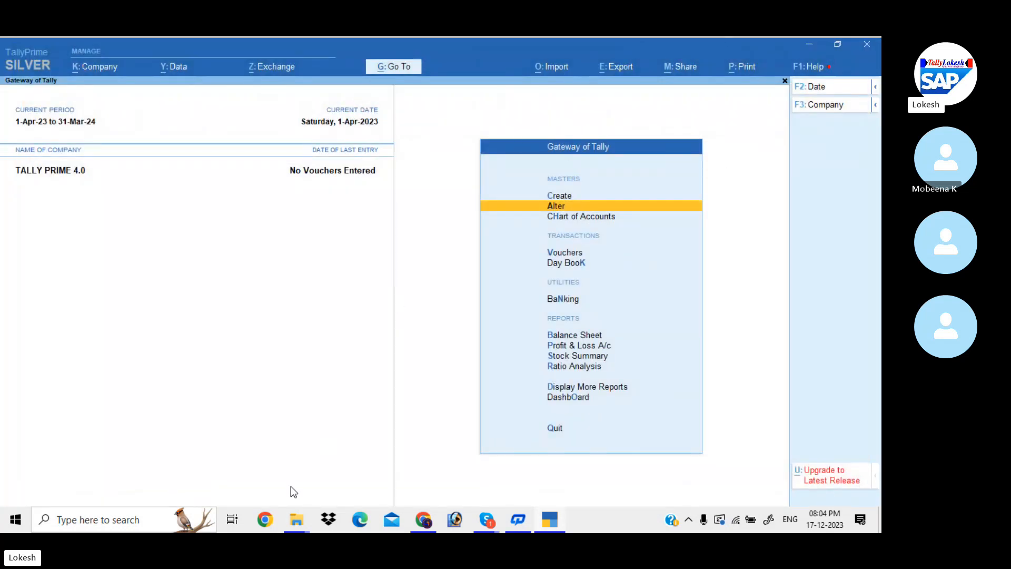
Step: Check the TALLY EXCEL FILES folder for the Ledger file and switch back to TallyPrime
left_click(298, 520)
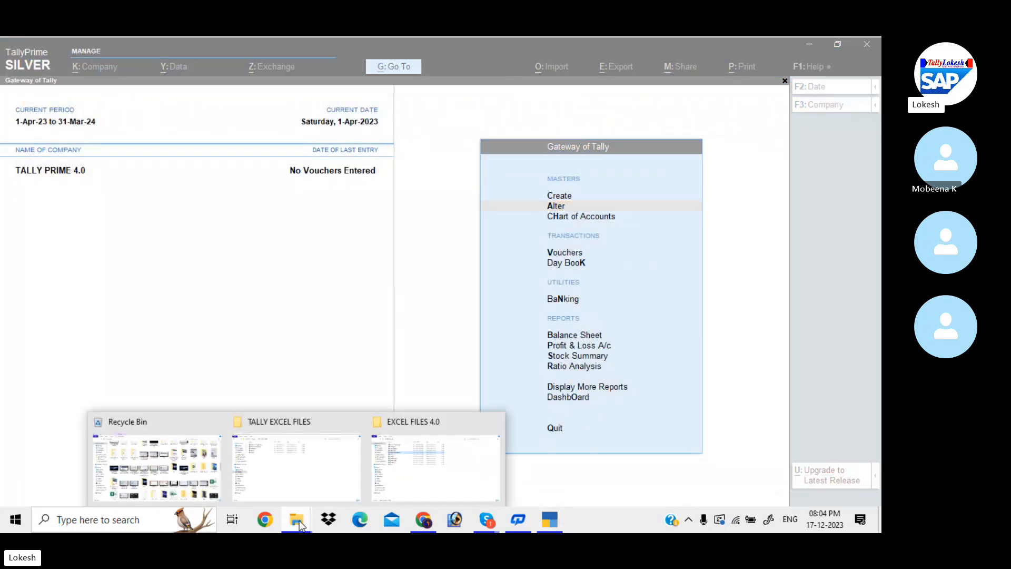
left_click(324, 472)
left_click(166, 177)
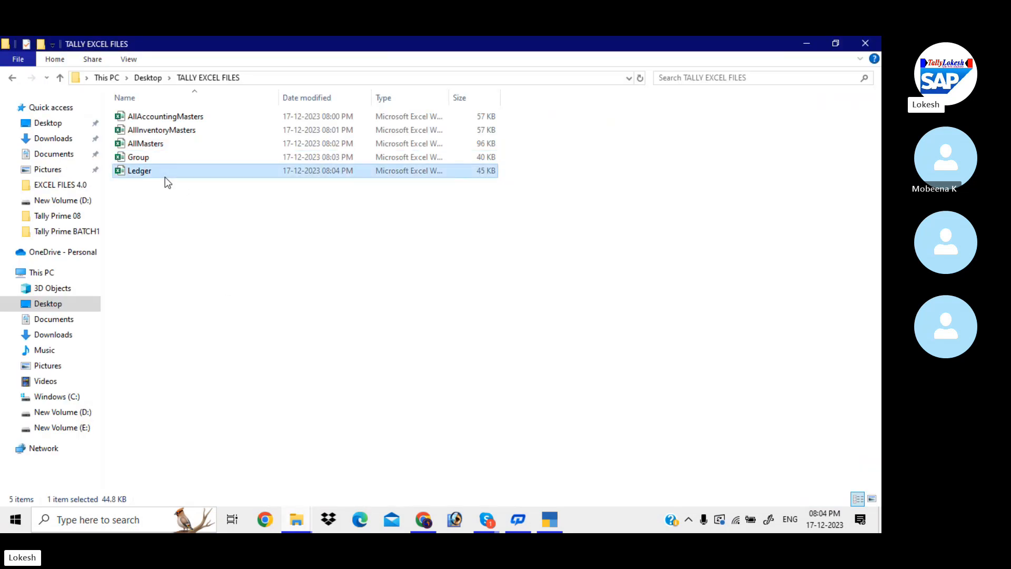
left_click(548, 521)
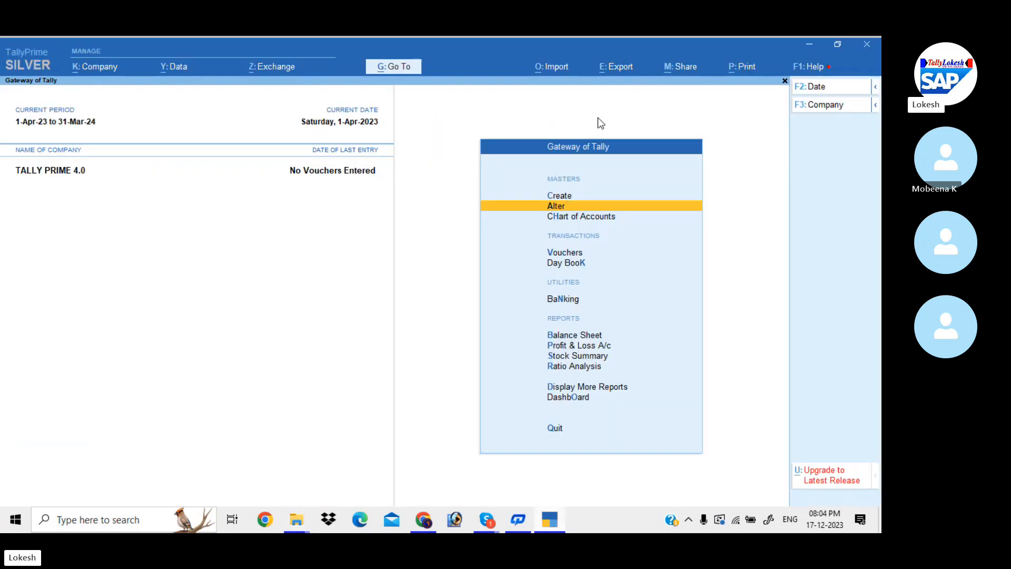
left_click(561, 68)
key("Down")
key("Down")
key("Down")
key("Down")
key("Down")
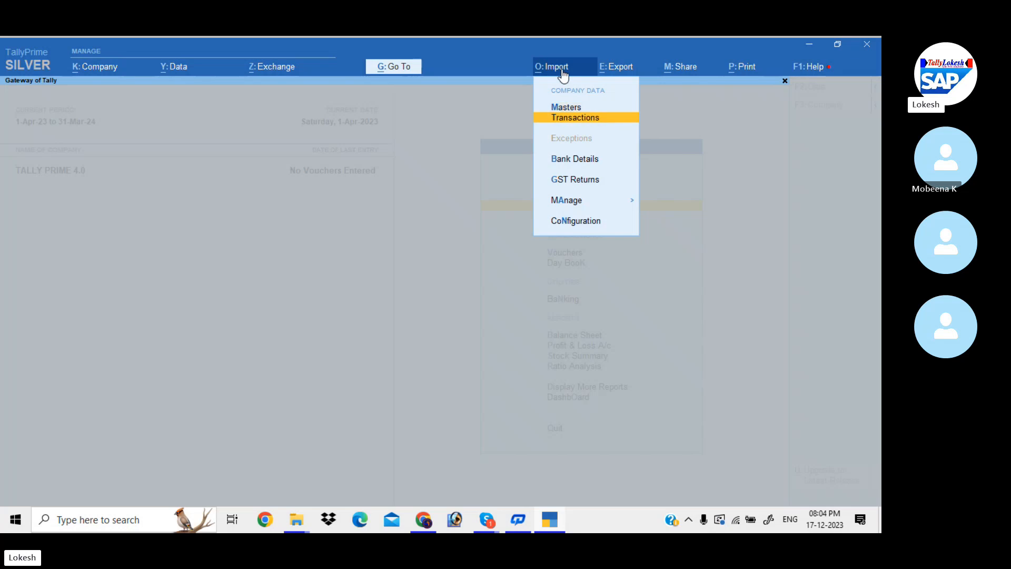
key("Return")
key("Escape")
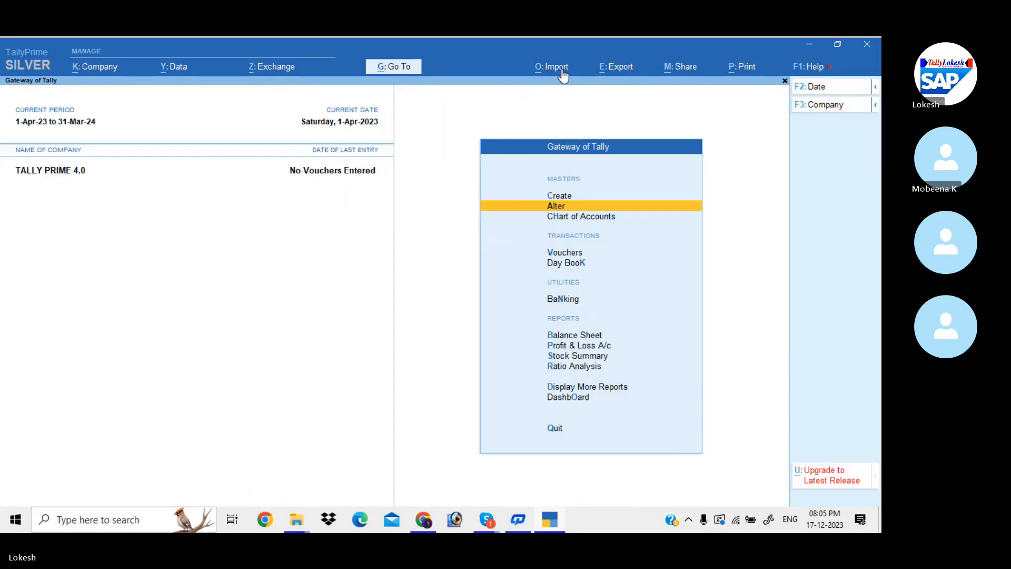
Step: Open the sample Excel file export for masters
left_click(562, 69)
key("Down")
key("Down")
key("Down")
key("Down")
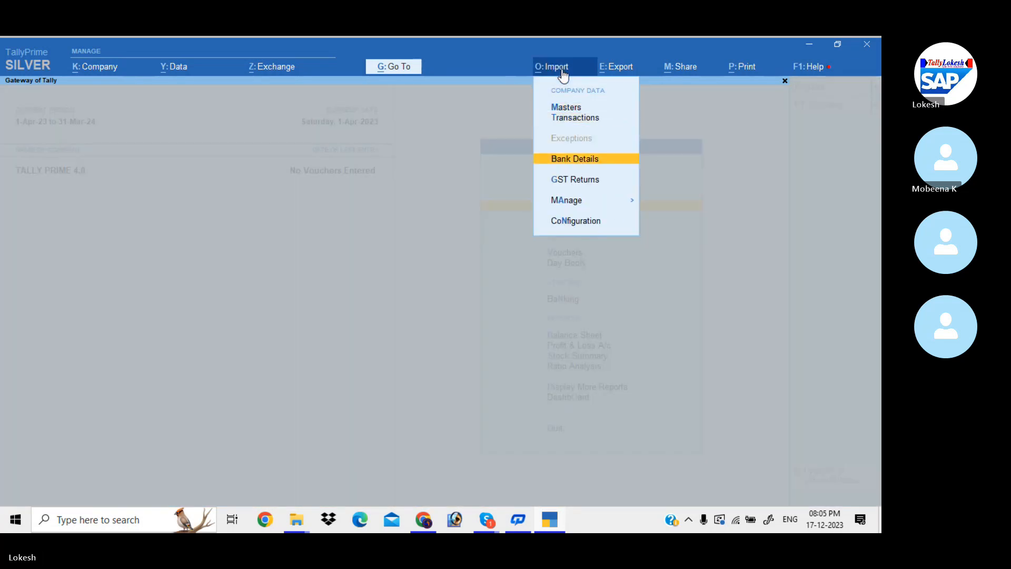
key("Return")
key("Down")
key("Return")
key("Down")
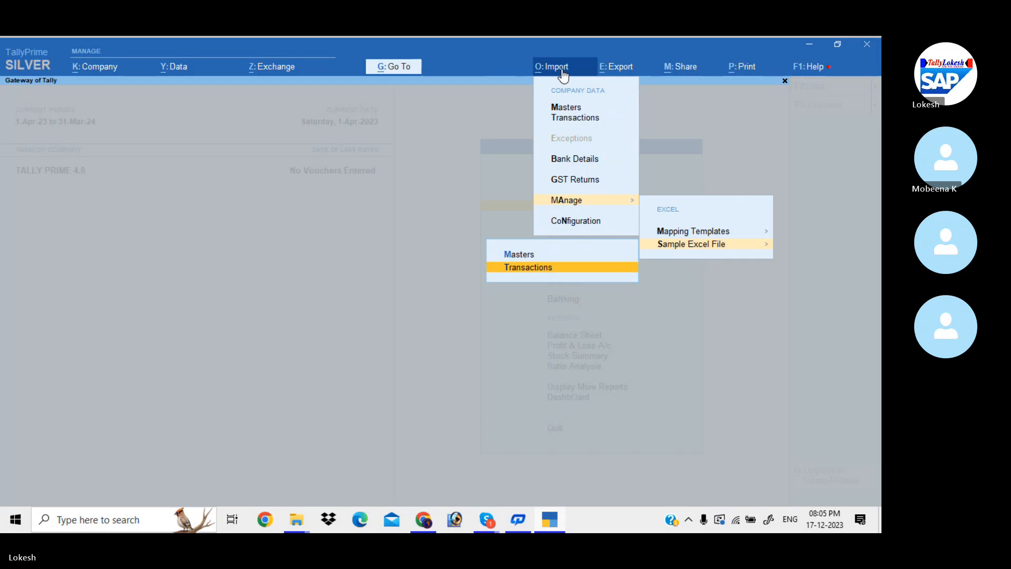
key("Up")
key("Return")
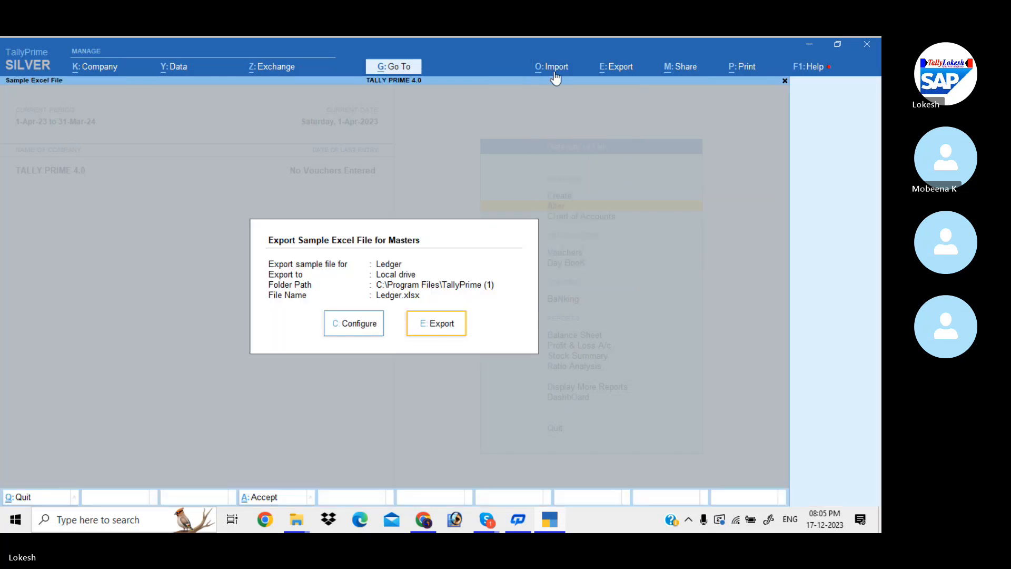
Step: Set the sample file type to Stock Group in the export configuration
left_click(364, 325)
key("Return")
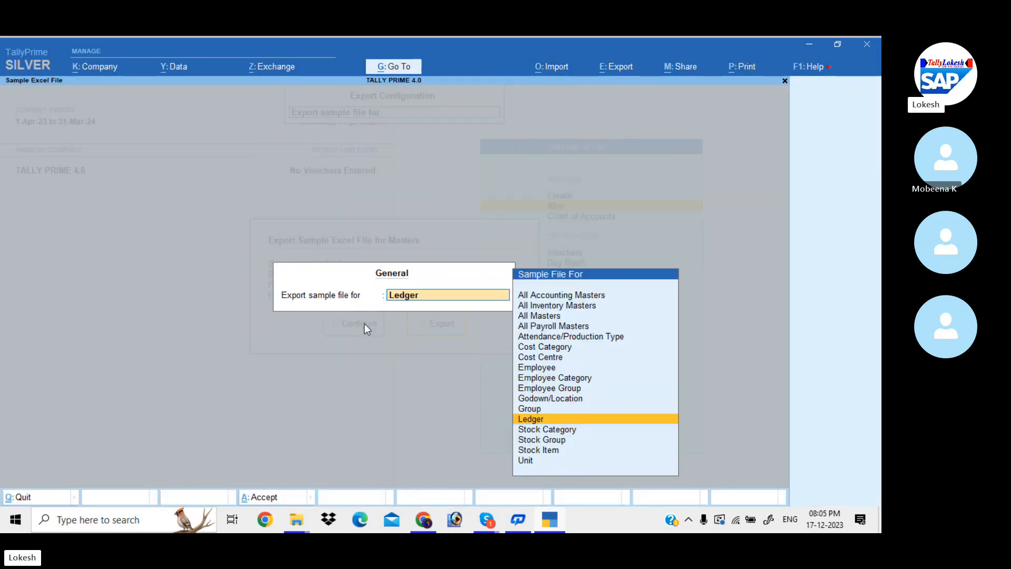
key("Down")
key("Down")
key("Down")
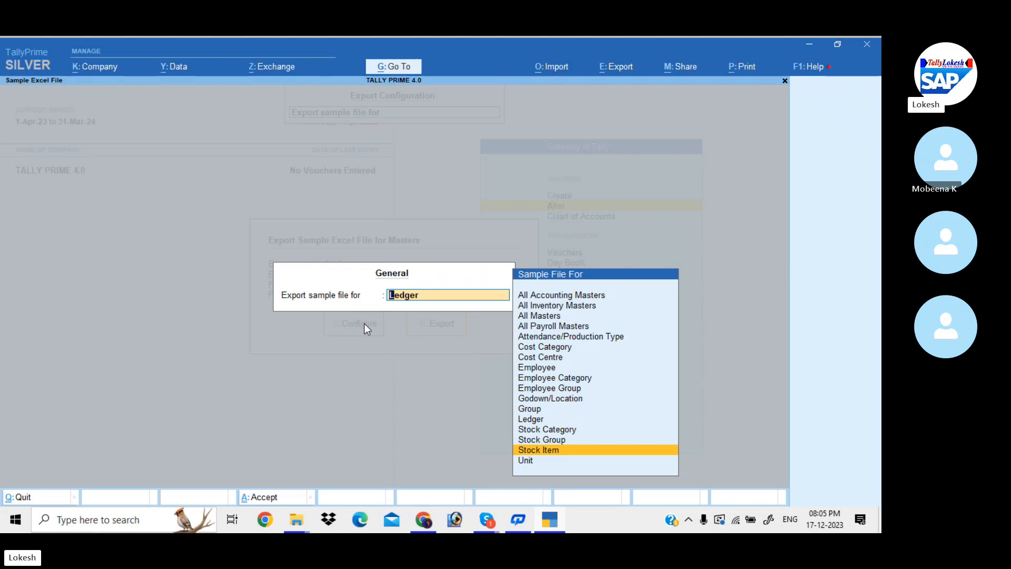
key("Up")
key("Up")
key("Return")
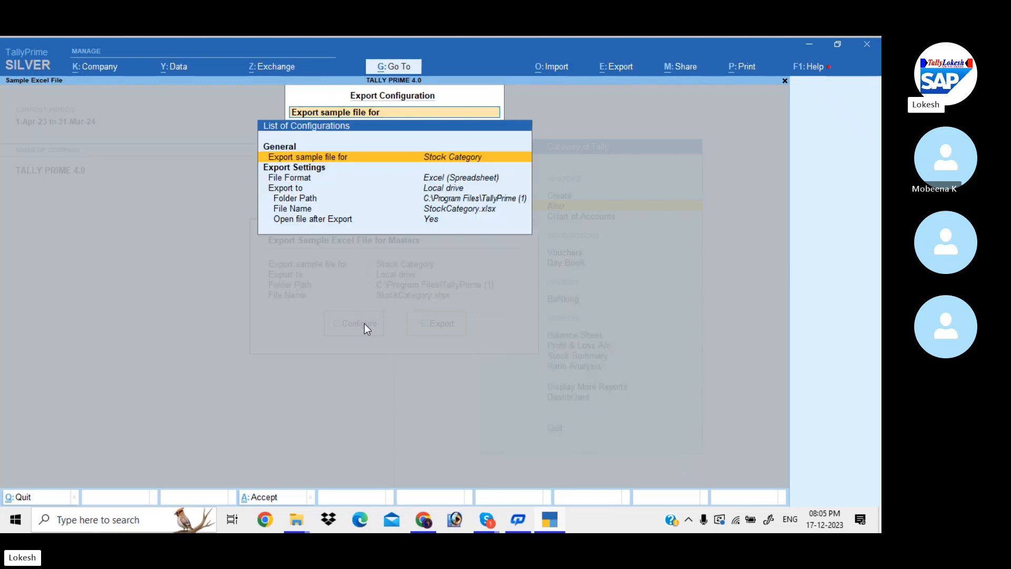
key("Return")
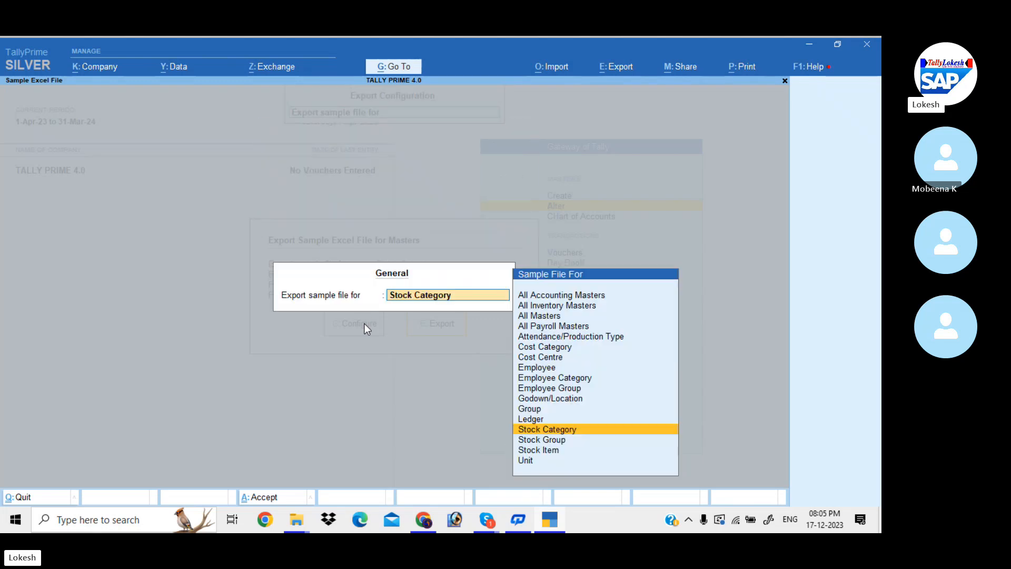
key("Down")
key("Return")
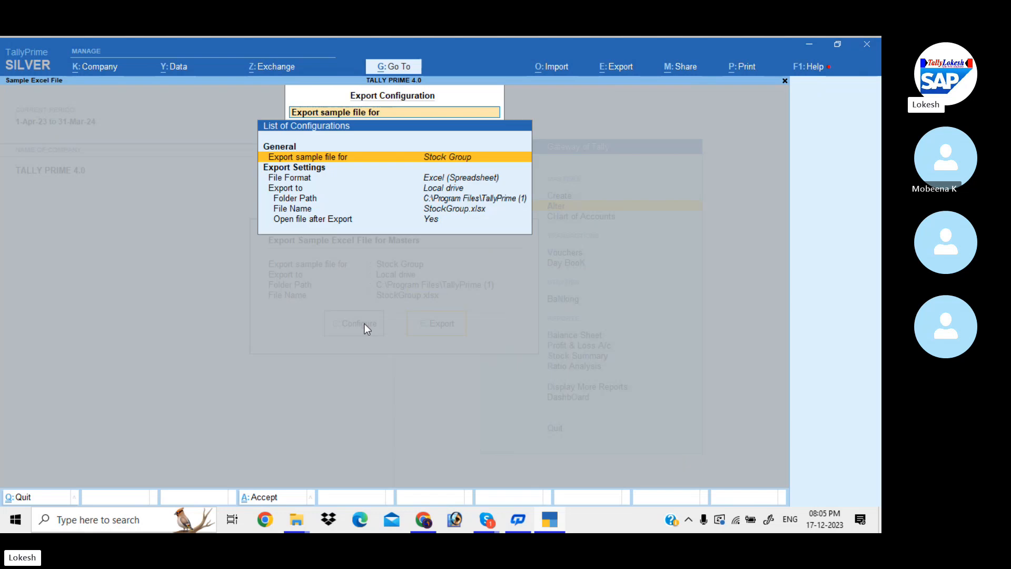
Step: Set the export folder path to the Desktop's TALLY EXCEL FILES folder and export the Stock Group sample file
key("Down")
key("Down")
key("Down")
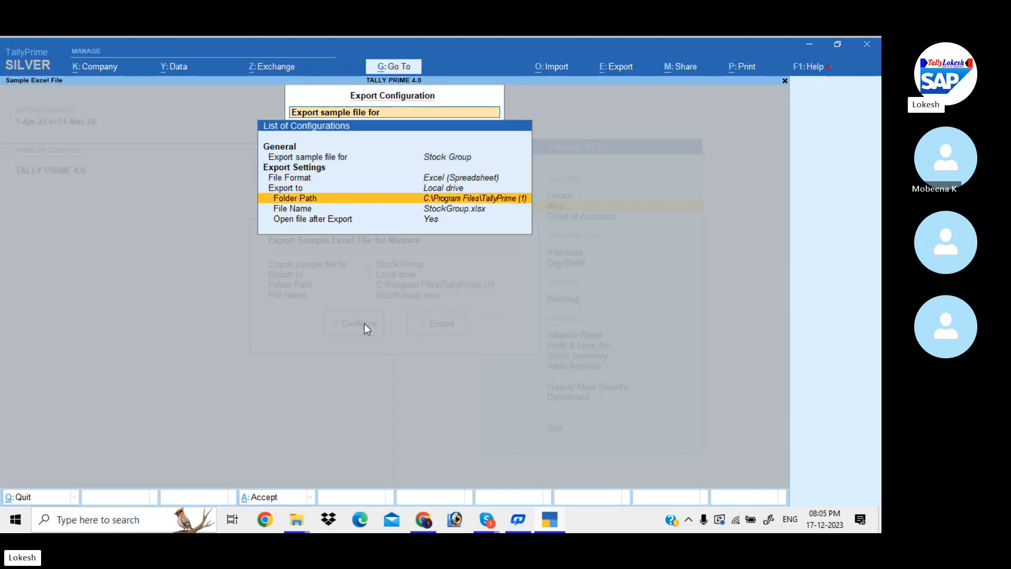
key("Return")
key("Up")
key("Return")
key("Down")
key("Down")
key("Down")
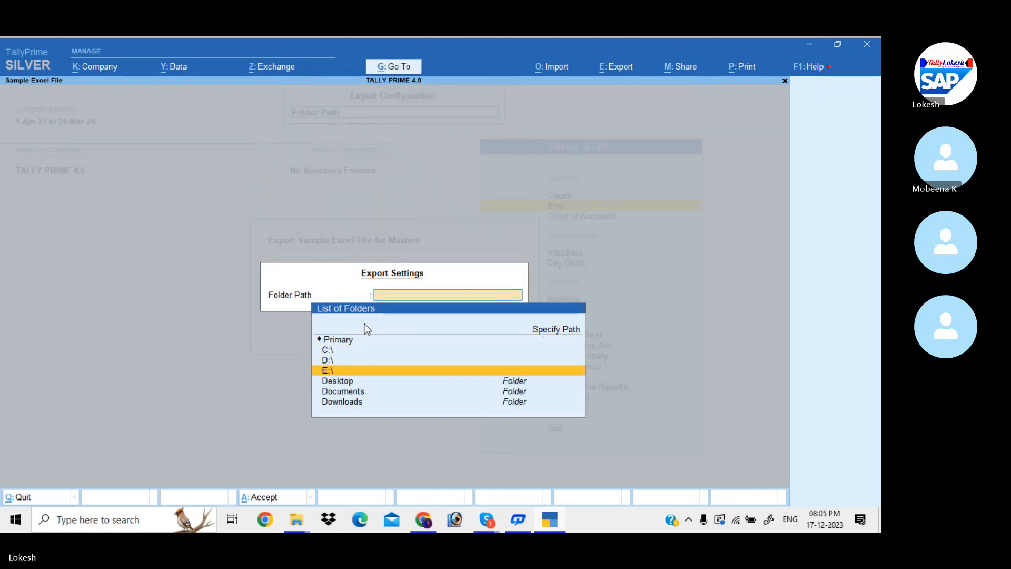
key("Return")
key("Down")
key("Down")
key("Down")
key("Down")
key("Return")
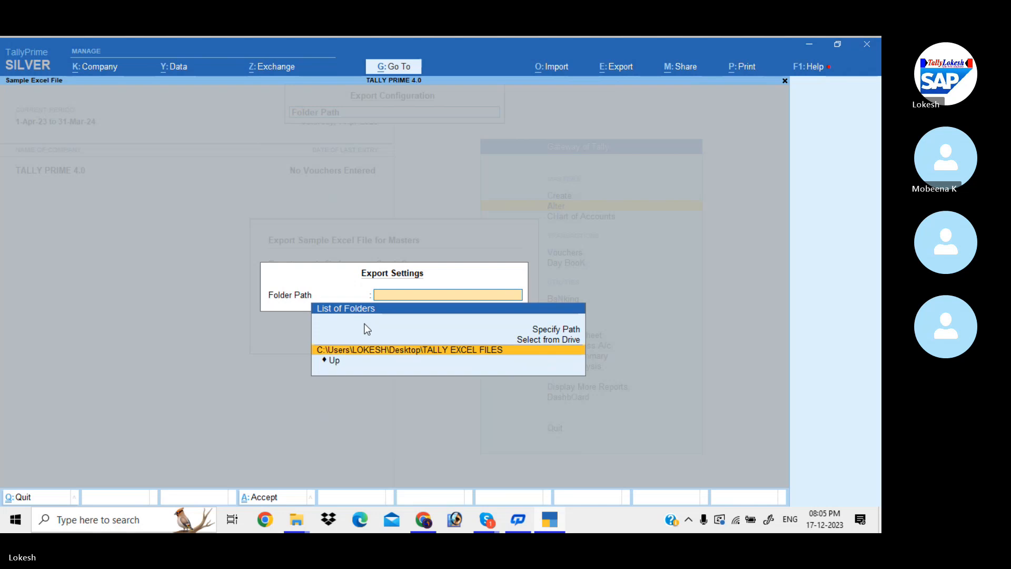
key("Return")
key("Escape")
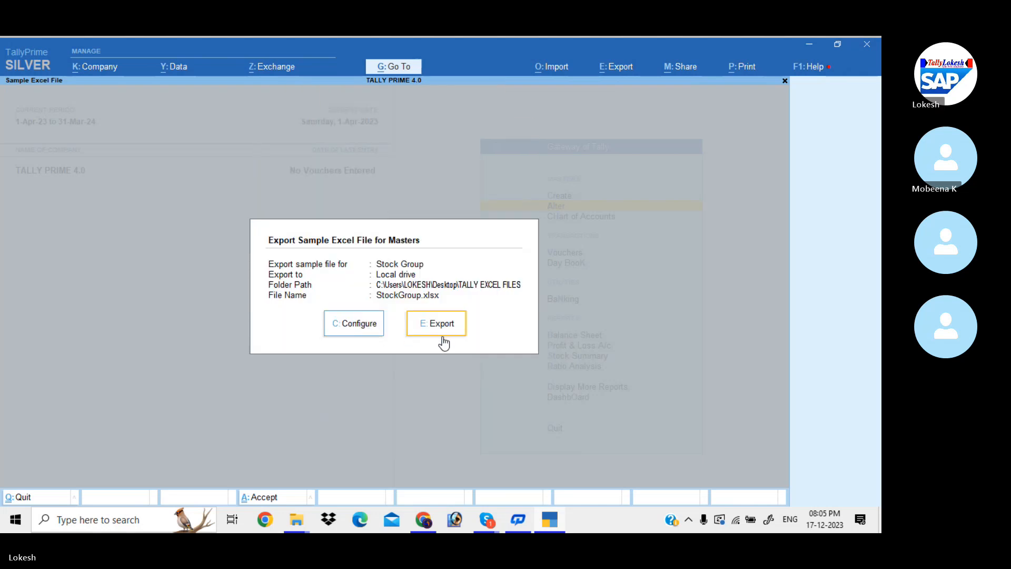
left_click(452, 323)
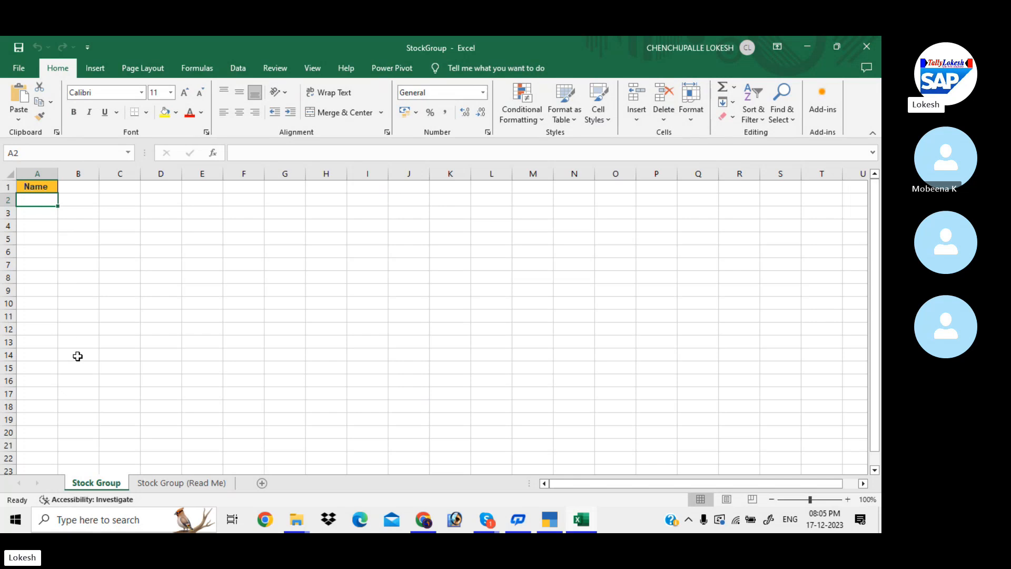
Step: View the Stock Group (Read Me) and Stock Group sheets, and close the StockGroup workbook
left_click(163, 483)
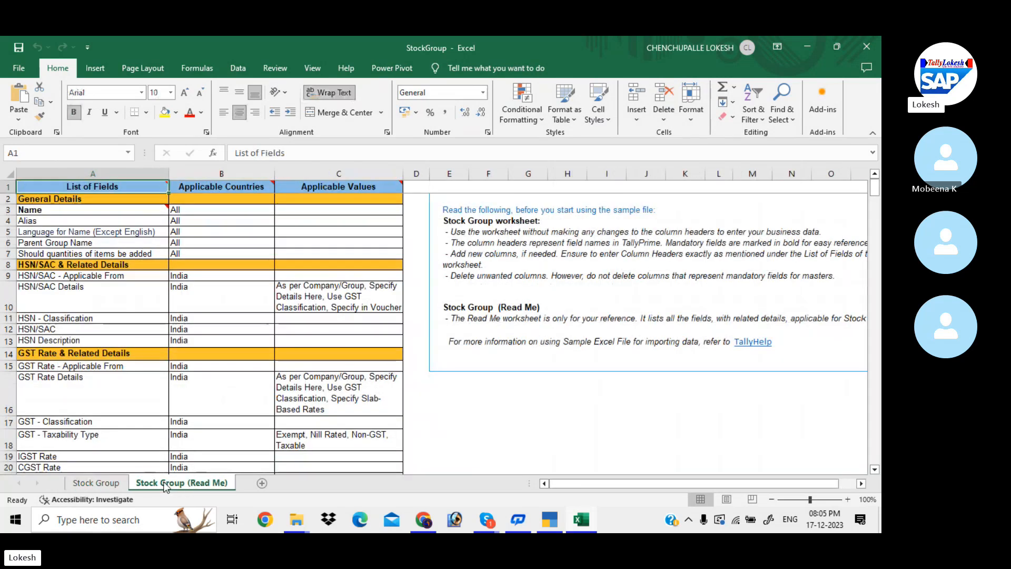
left_click(97, 483)
left_click(858, 45)
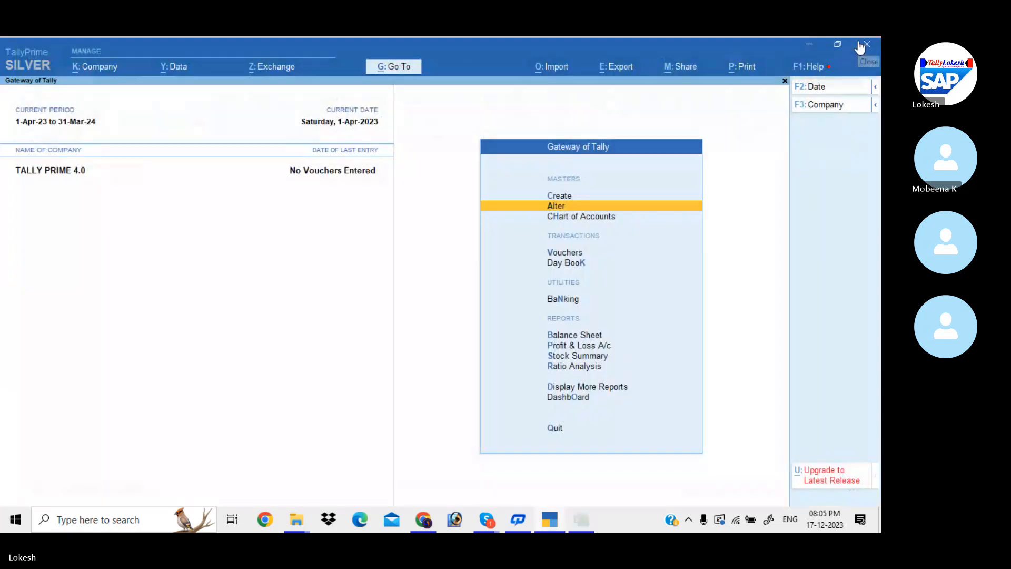
Step: Reopen the sample Excel file export for masters in TallyPrime
left_click(561, 66)
key("Down")
key("Down")
key("Down")
key("Down")
key("Down")
key("Up")
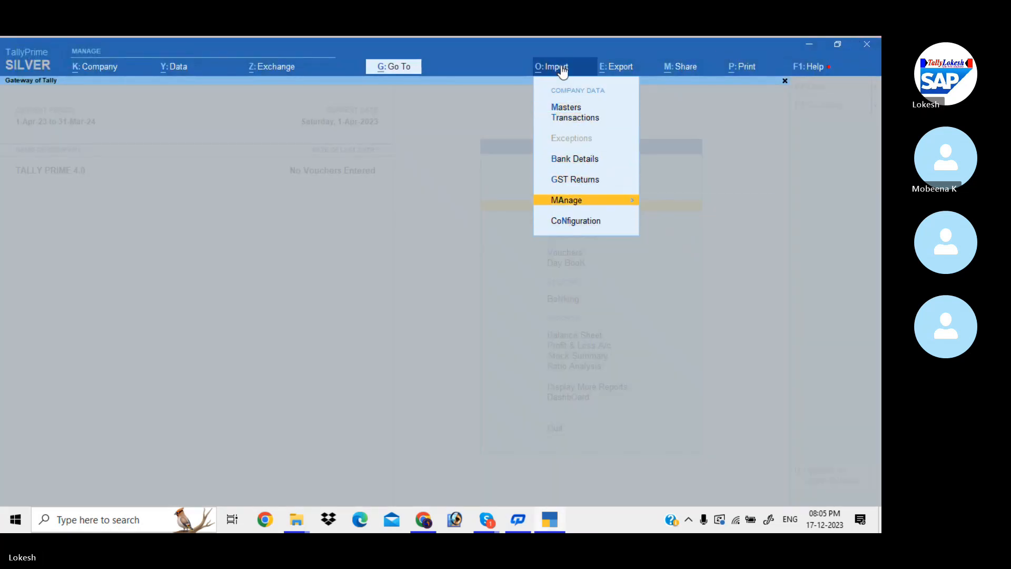
key("Return")
key("Down")
key("Return")
key("Return")
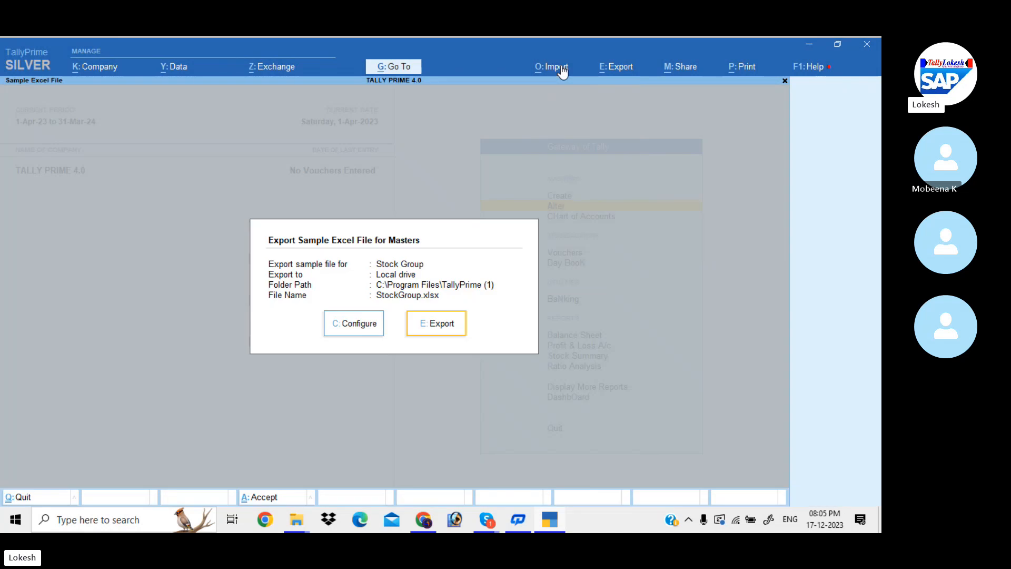
Step: Set the sample file type to Stock Category in the export configuration
key("c")
key("Return")
key("Down")
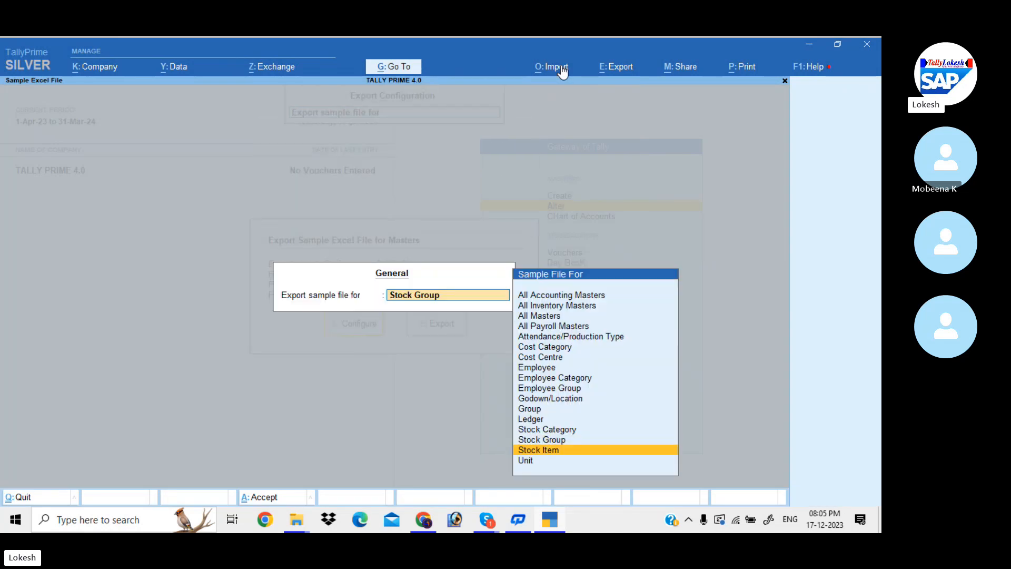
key("Up")
key("Up")
key("Return")
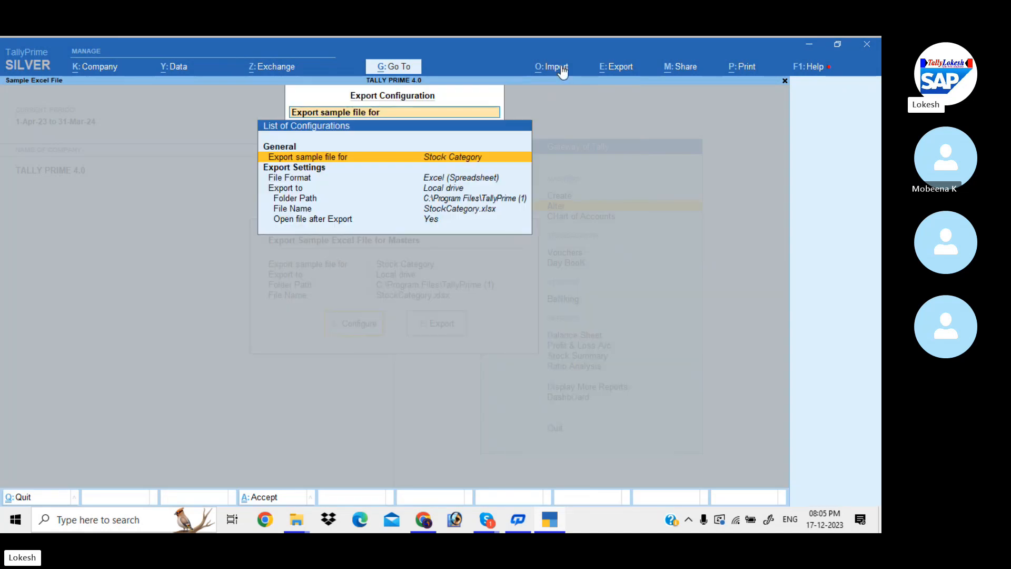
Step: Set the export folder path to the Desktop's TALLY EXCEL FILES folder and export the Stock Category sample file
key("Down")
key("Down")
key("Down")
key("Return")
key("BackSpace")
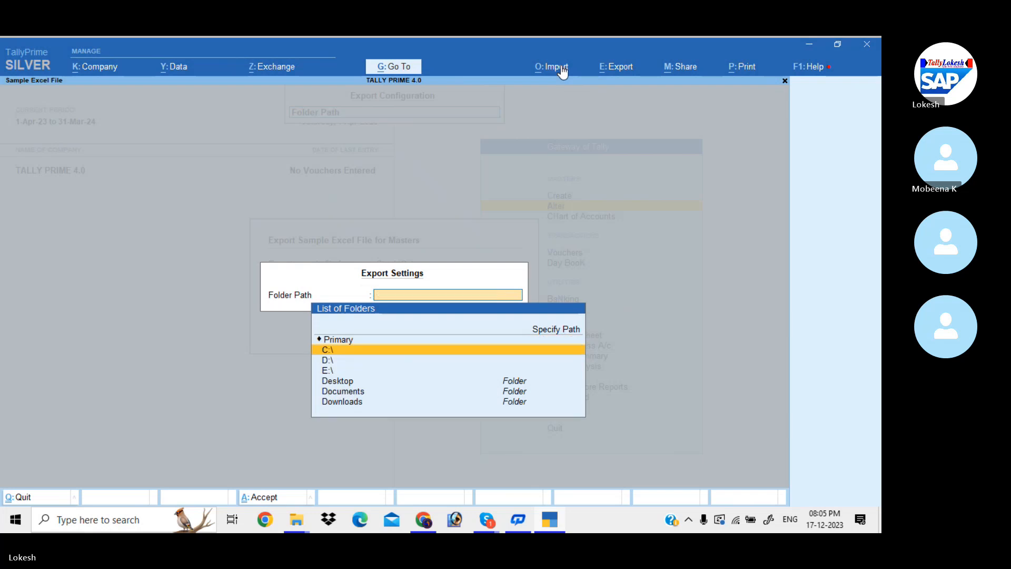
key("Down")
key("Down")
key("Down")
key("Return")
key("Down")
key("Down")
key("Down")
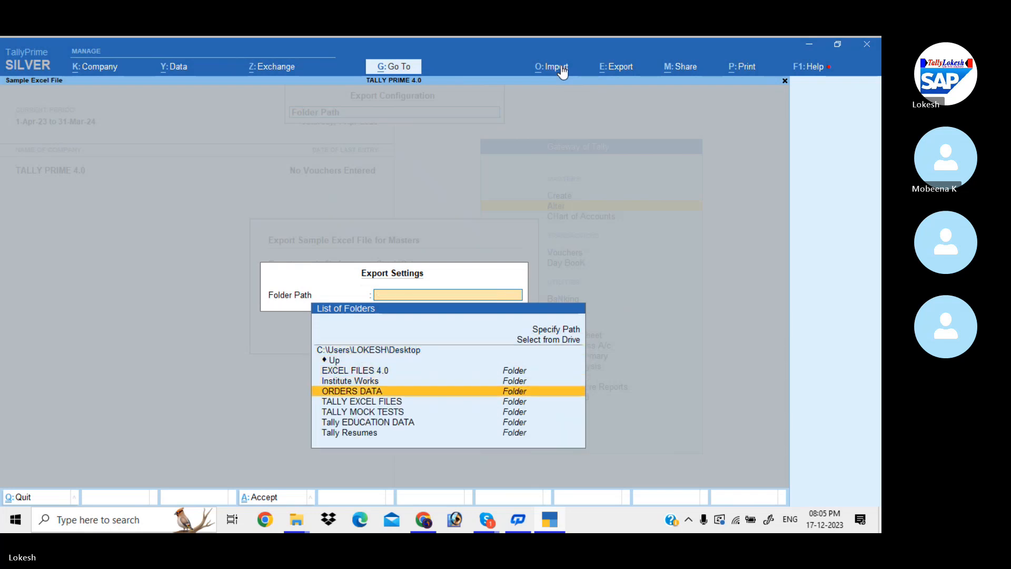
key("Down")
key("Return")
key("Return")
key("ctrl+a")
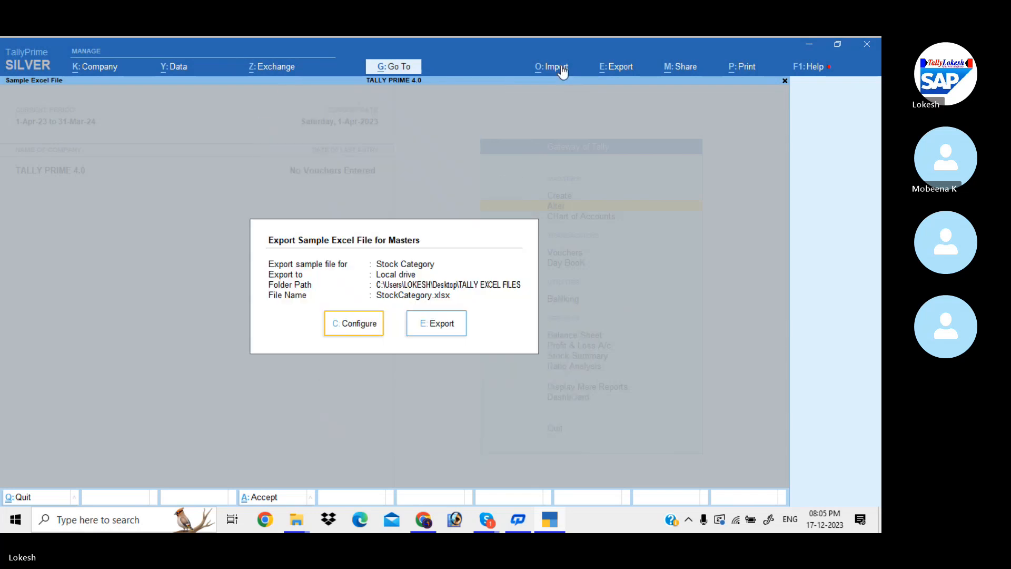
left_click(445, 329)
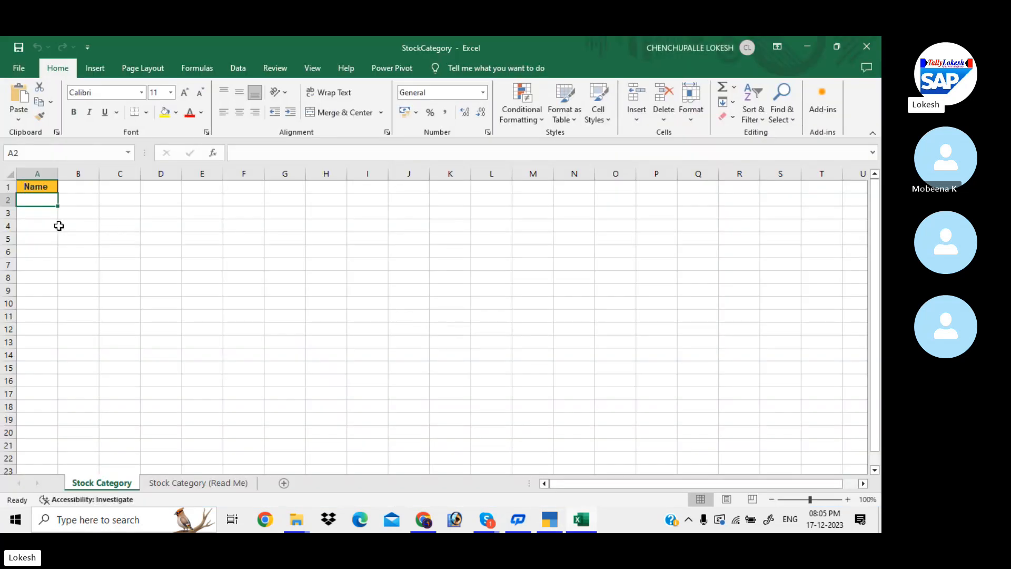
Step: Check the Stock Category (Read Me) and Stock Category sheets, and close the StockCategory workbook
left_click(187, 485)
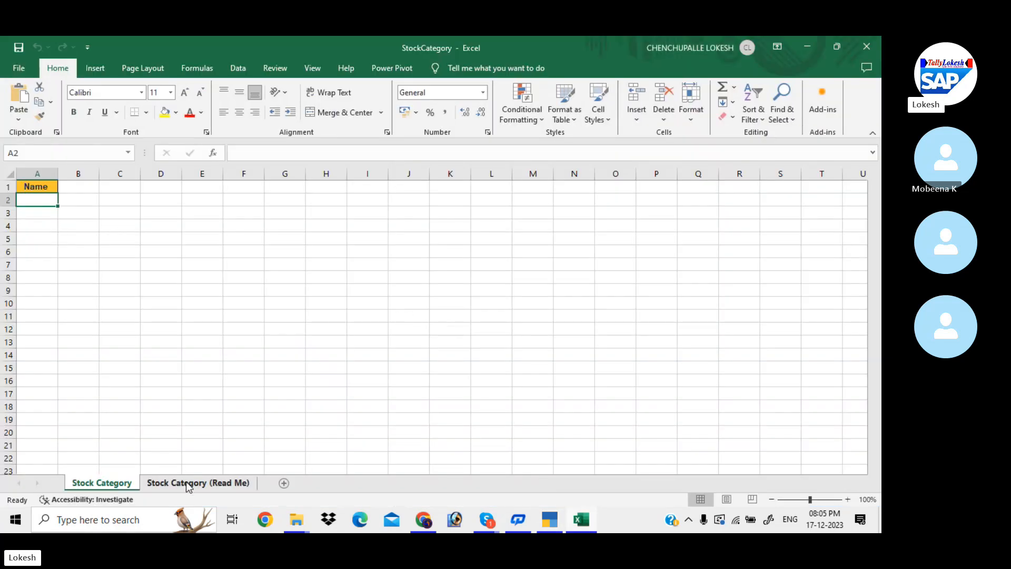
left_click(102, 482)
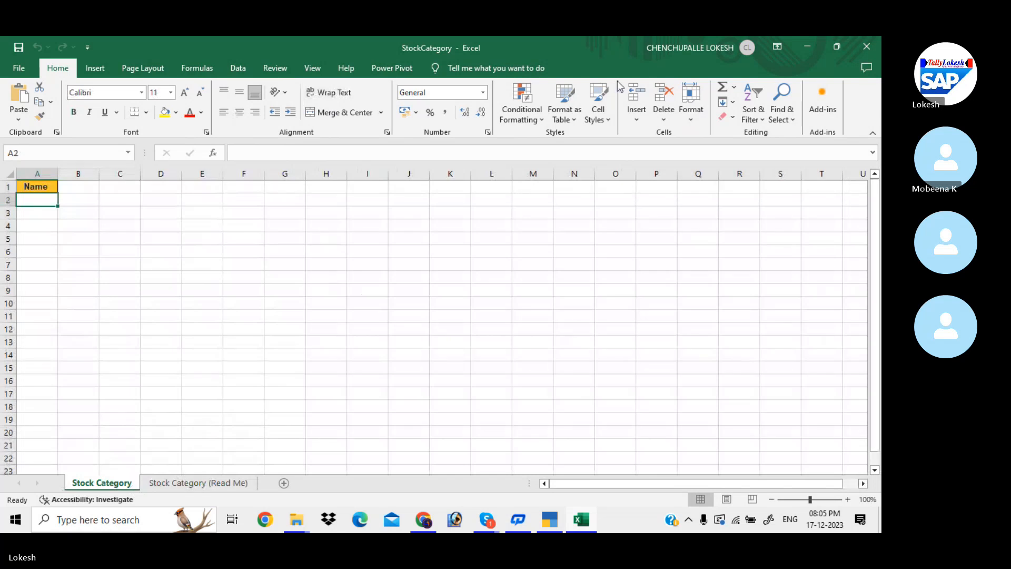
left_click(867, 42)
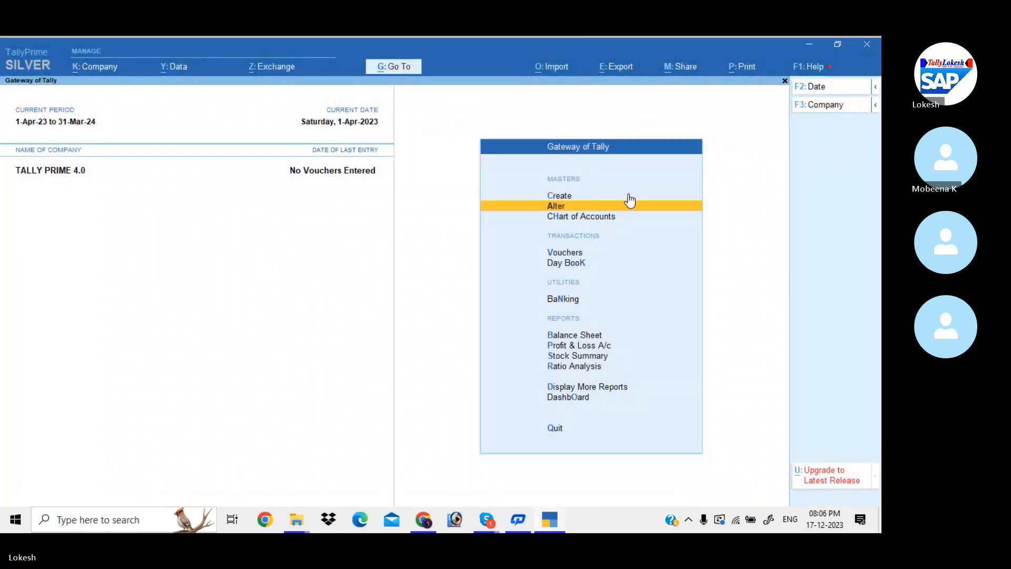
Step: Bring up the sample Excel file export for masters again
left_click(552, 67)
key("Down")
key("Down")
key("Down")
key("Down")
key("Down")
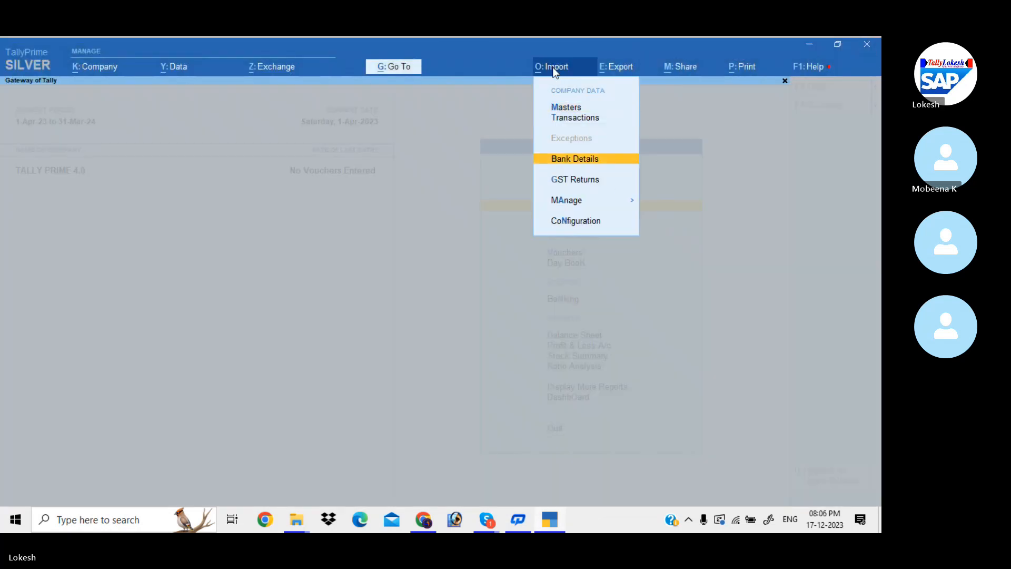
key("Up")
key("Return")
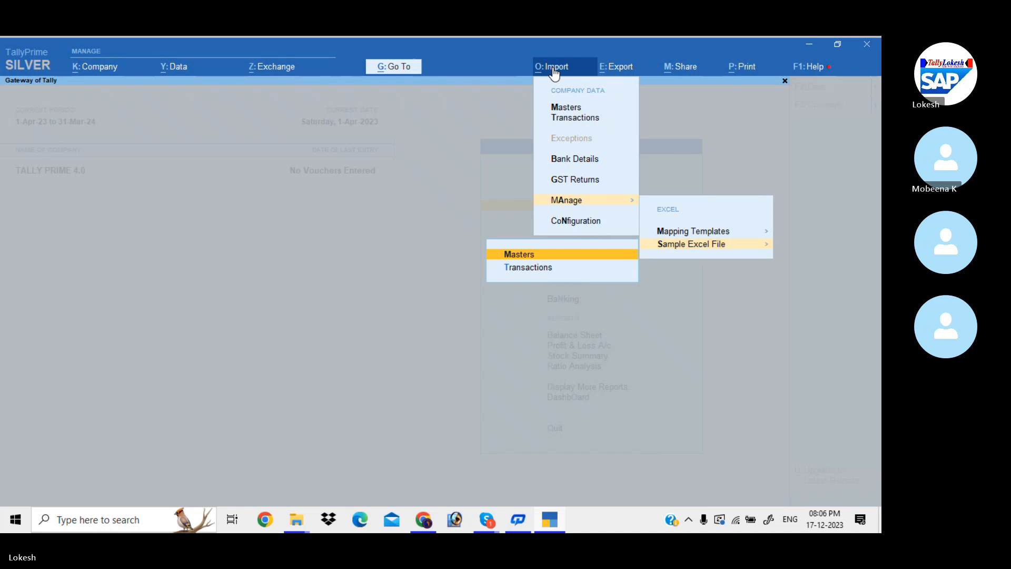
key("Down")
key("Up")
key("Return")
Step: Set the sample file type to Stock Item in the export configuration
key("Return")
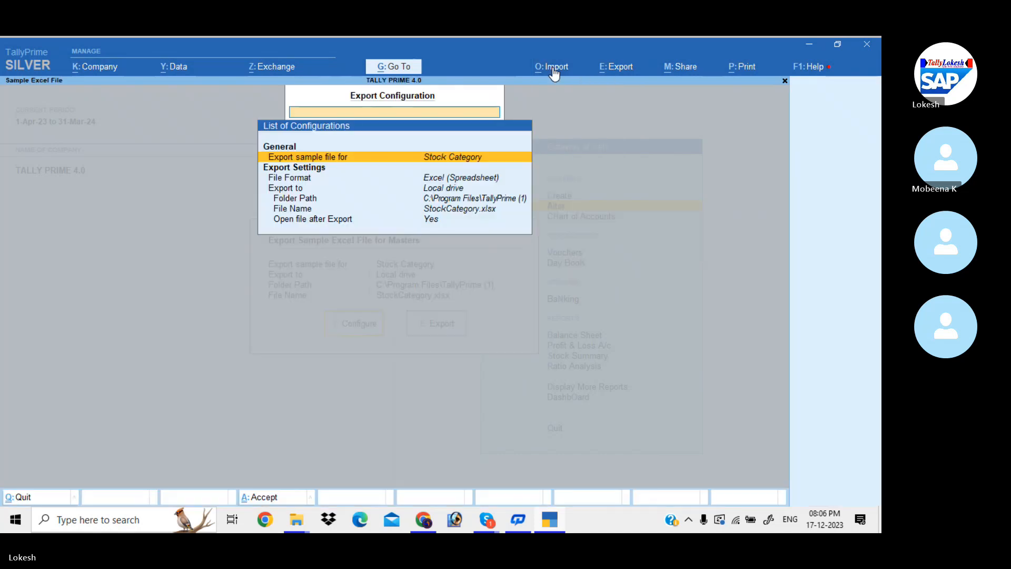
key("Return")
key("Down")
key("Down")
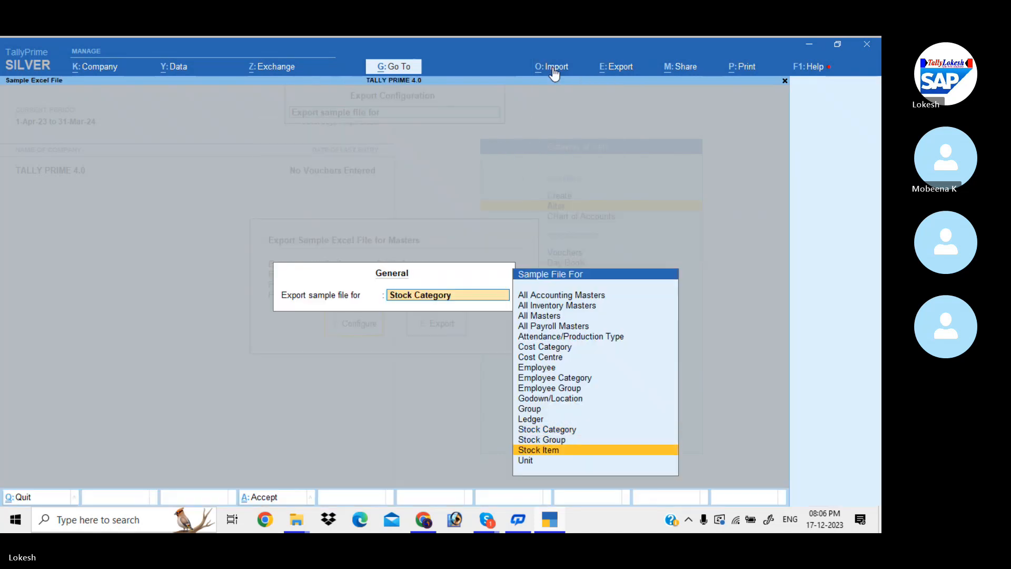
key("Return")
Step: Set the export folder path to the Desktop's TALLY EXCEL FILES folder and export the Stock Item sample file
key("Down")
key("Down")
key("Down")
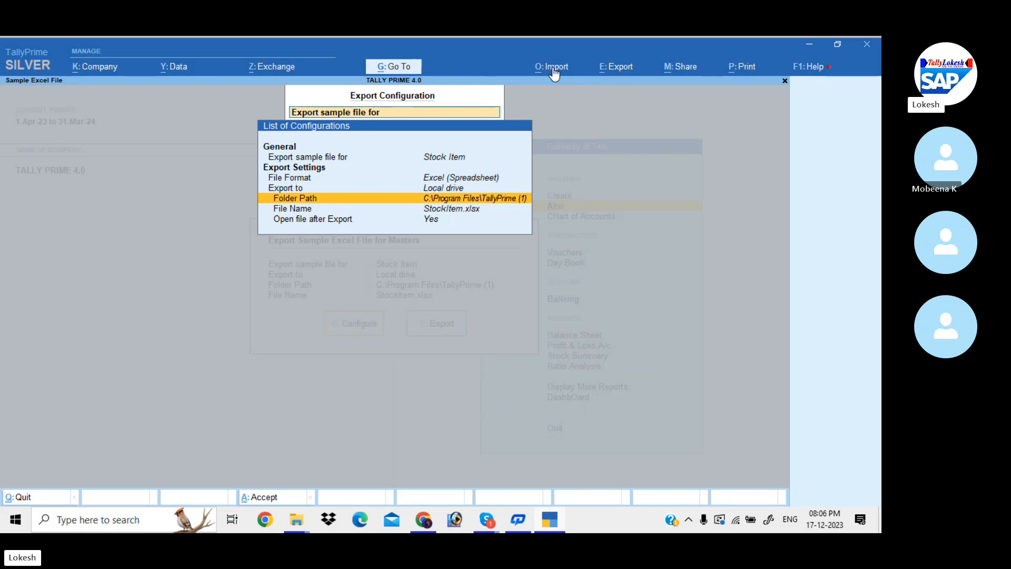
key("Return")
key("Down")
key("Up")
key("Up")
key("Return")
key("Down")
key("Down")
key("Down")
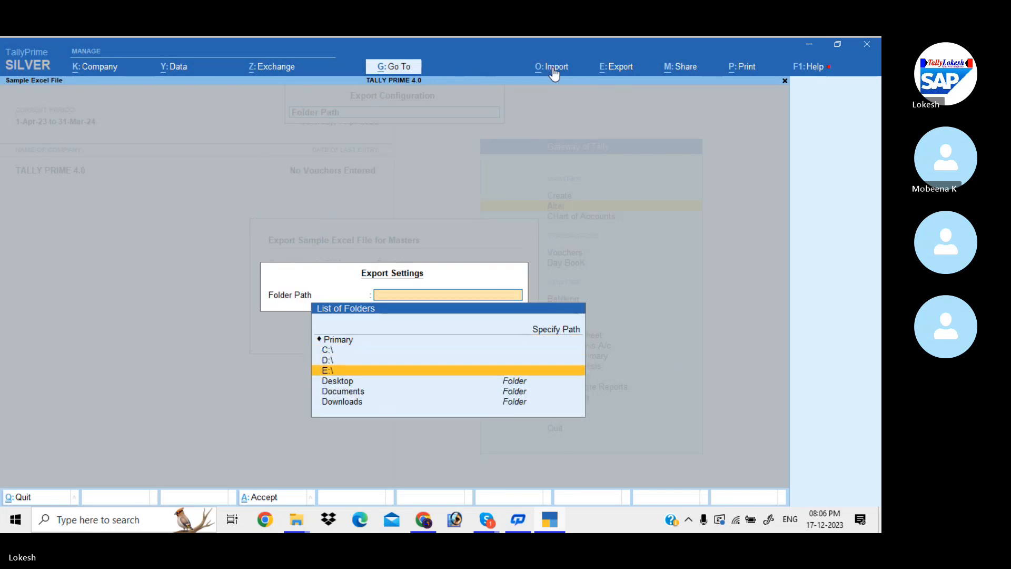
key("Return")
key("Down")
key("Down")
key("Down")
key("Down")
key("Down")
key("Return")
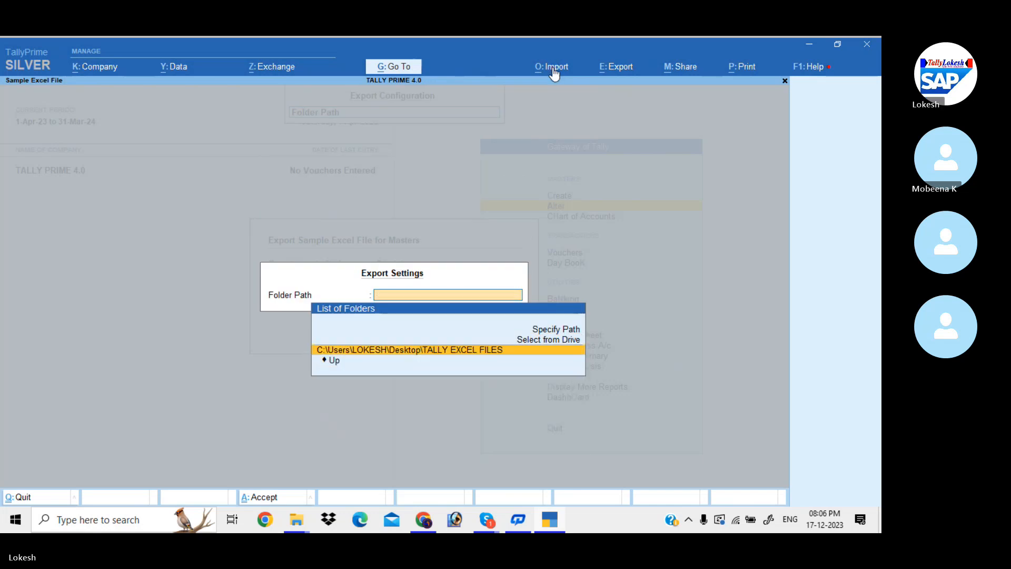
key("Return")
key("ctrl+a")
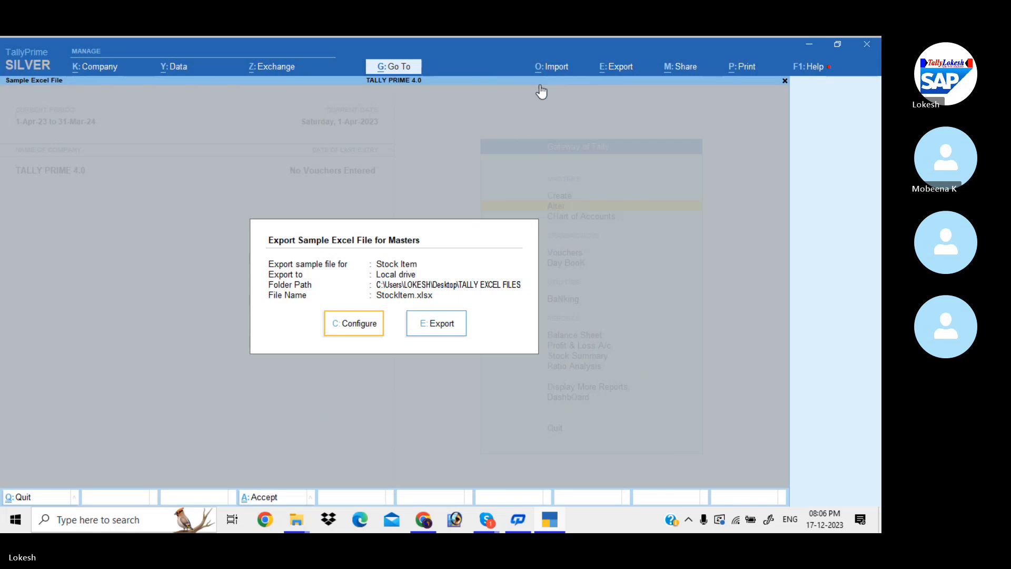
left_click(438, 330)
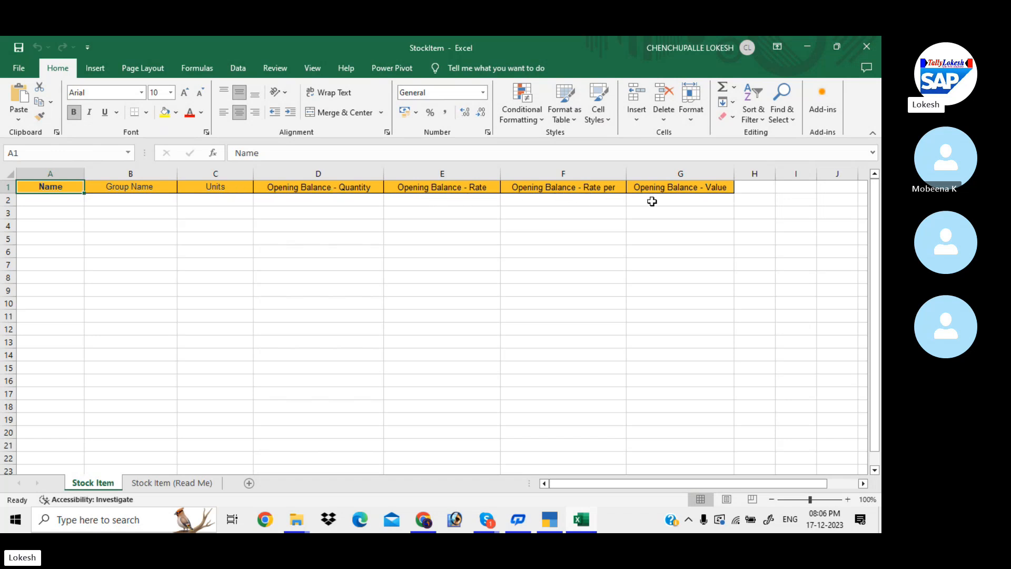
Step: Check the Stock Item (Read Me) sheet and close the StockItem workbook
left_click(177, 483)
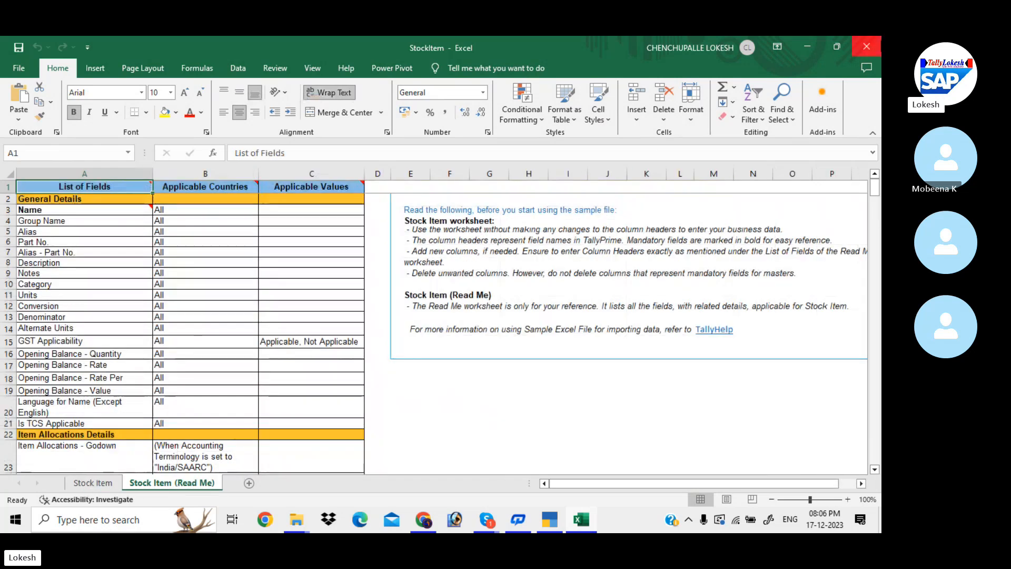
left_click(868, 47)
Step: Look over the exported sample files in the TALLY EXCEL FILES folder, up to StockItem
mouse_move(299, 521)
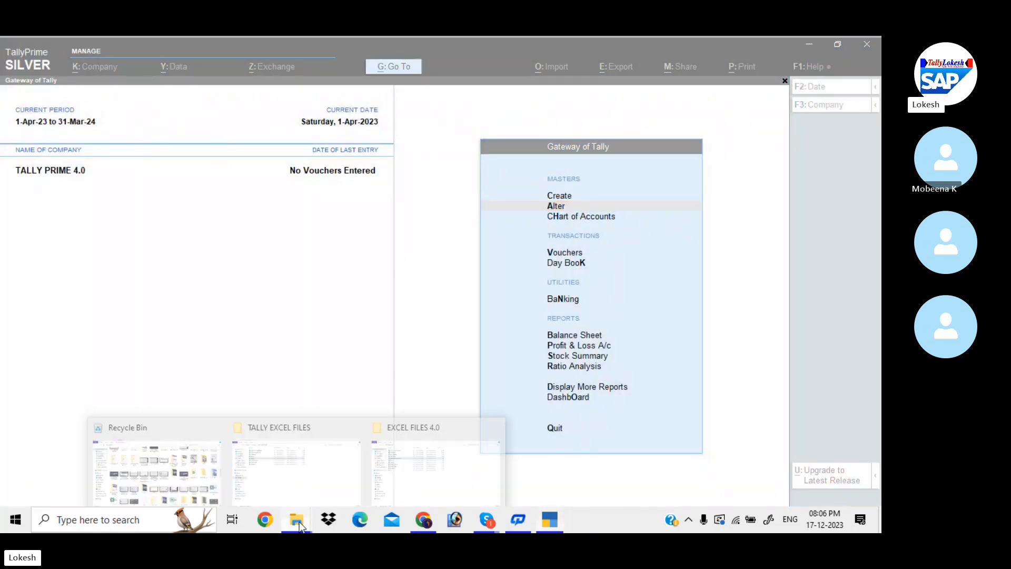
left_click(294, 467)
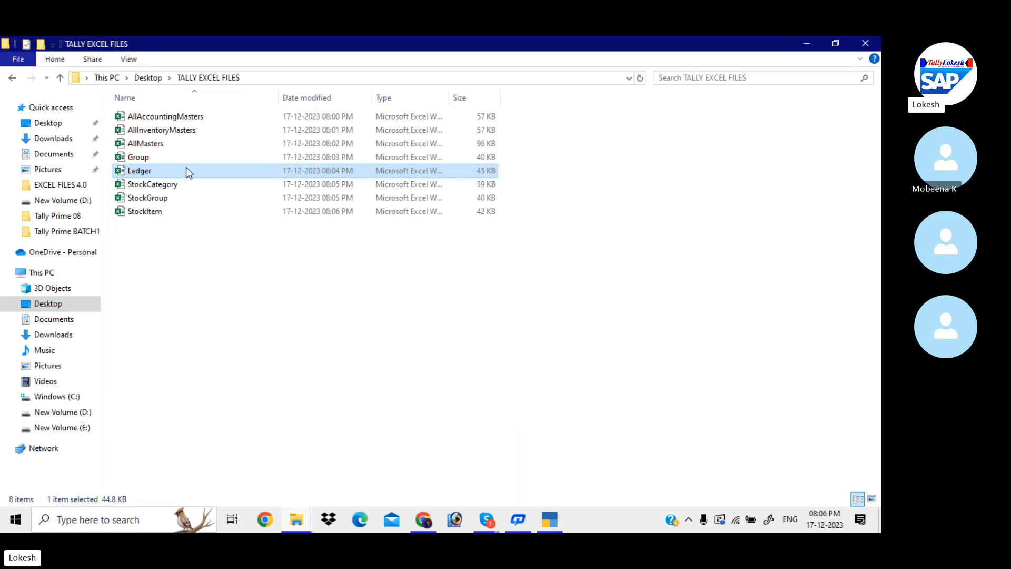
key("Up")
key("Down")
key("Down")
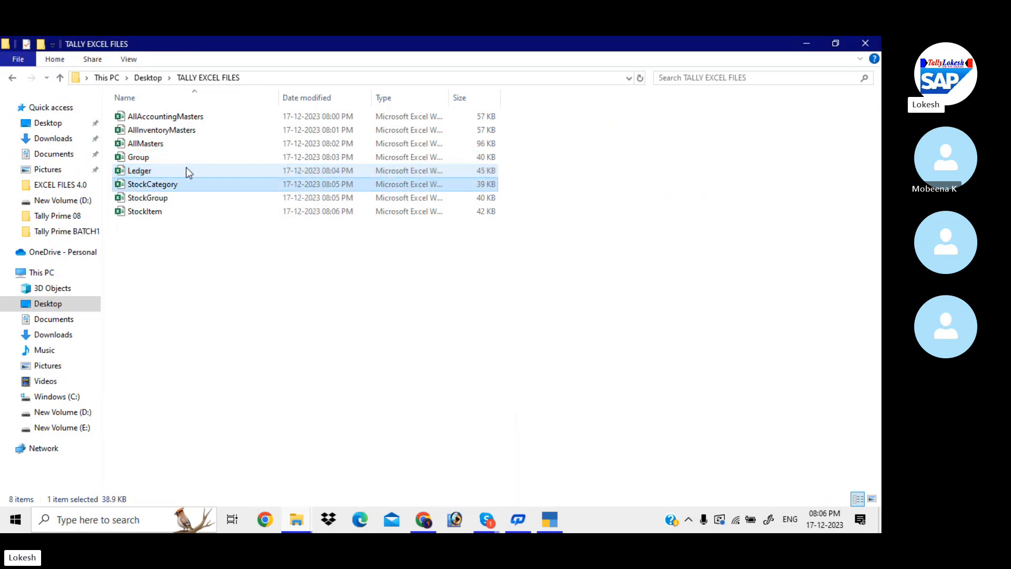
key("Down")
key("Down")
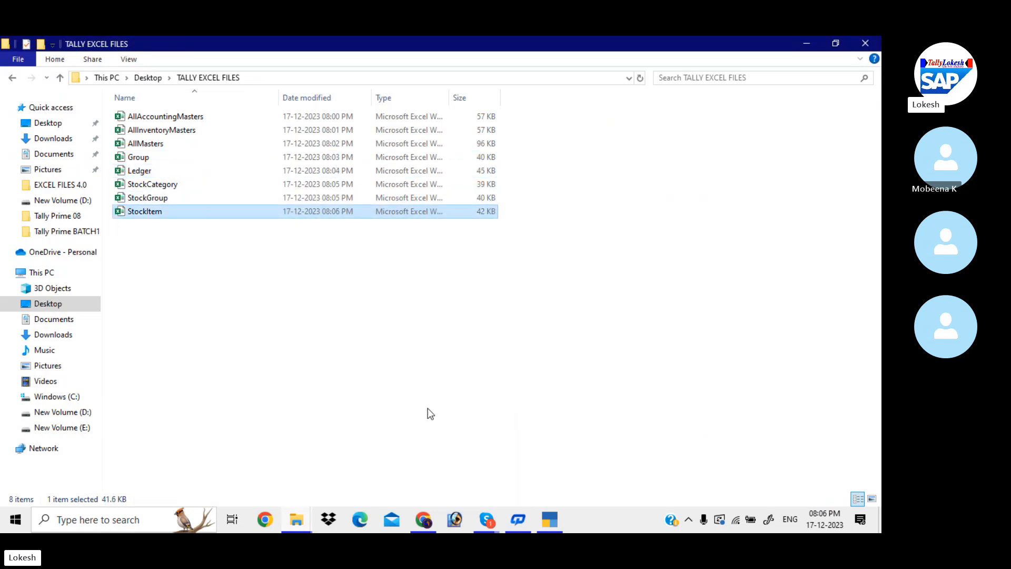
Step: Return to TallyPrime and bring up the sample Excel file export for masters
left_click(550, 521)
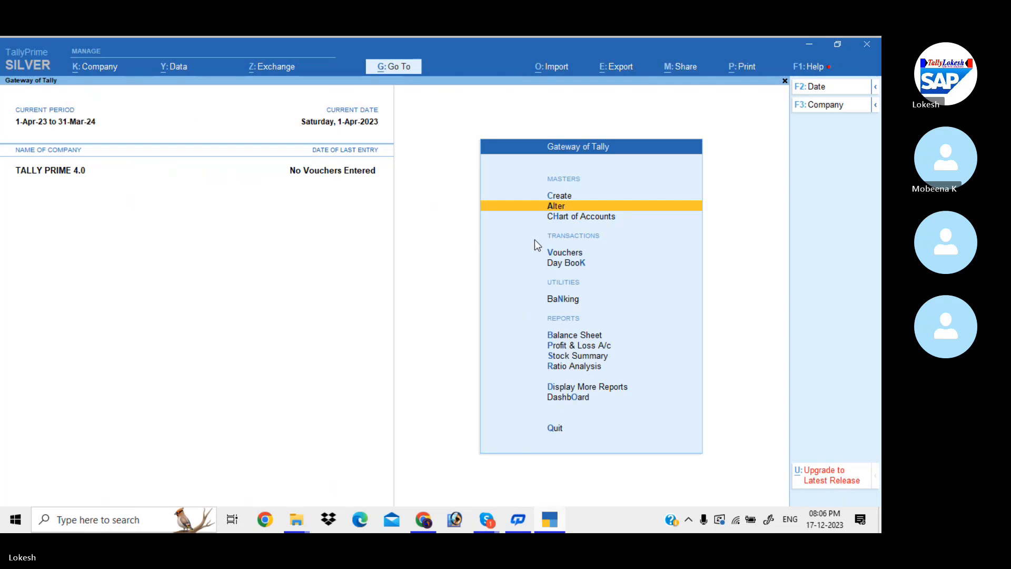
left_click(559, 65)
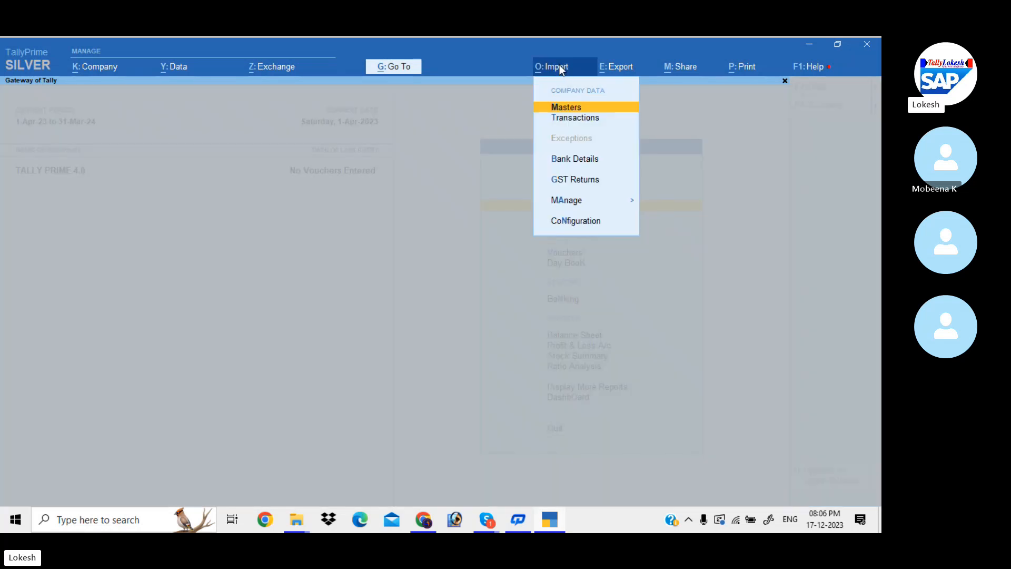
key("Down")
key("Down")
key("Down")
key("Down")
key("Return")
key("Down")
key("Return")
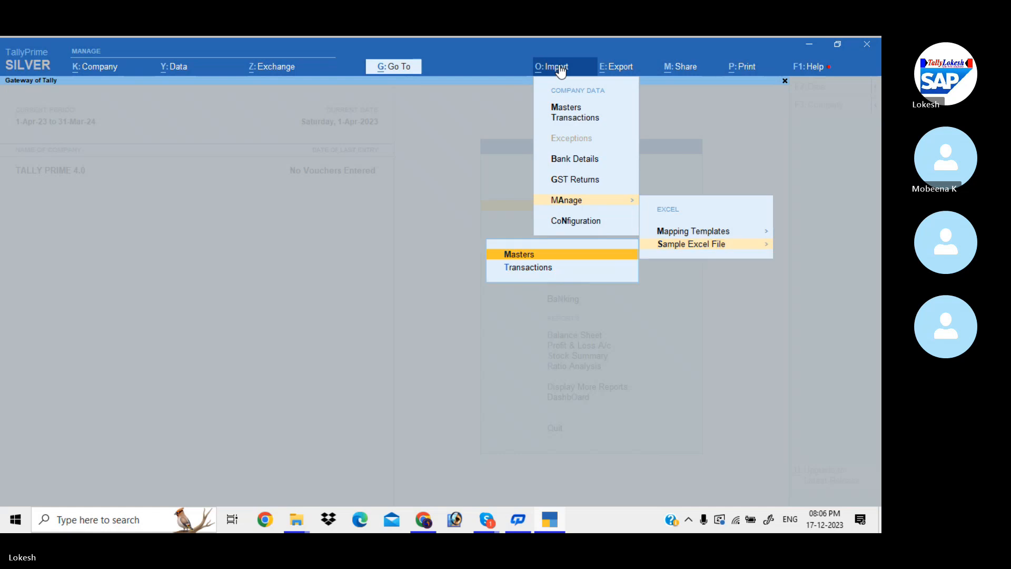
key("Down")
key("Up")
key("Return")
key("Left")
key("Right")
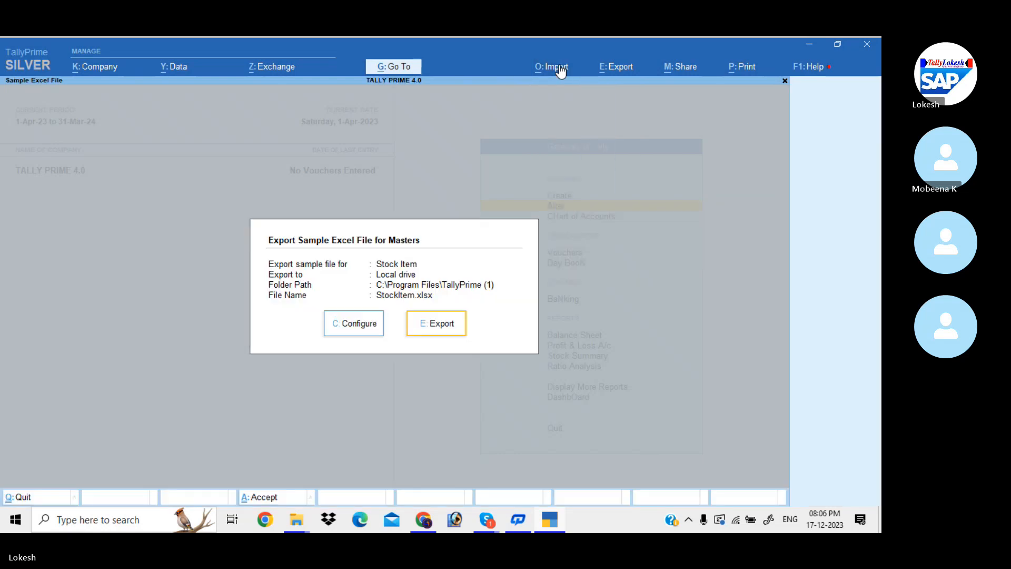
Step: Set the sample file type to Unit in the export configuration
key("Left")
key("Return")
key("Return")
key("Down")
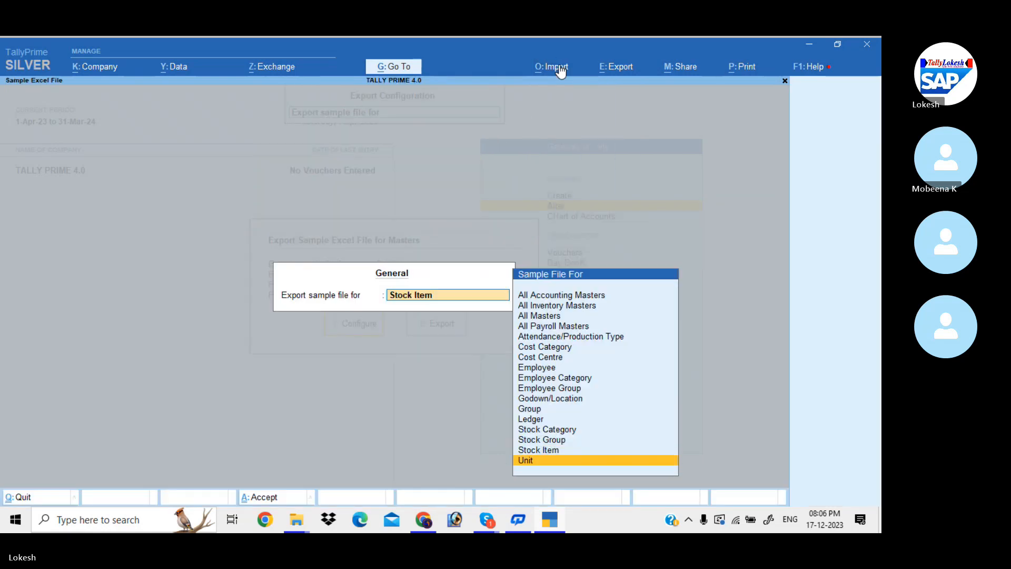
key("Return")
Step: Set the export folder path to the TALLY EXCEL FILES folder on the Desktop
key("Down")
key("Down")
key("Down")
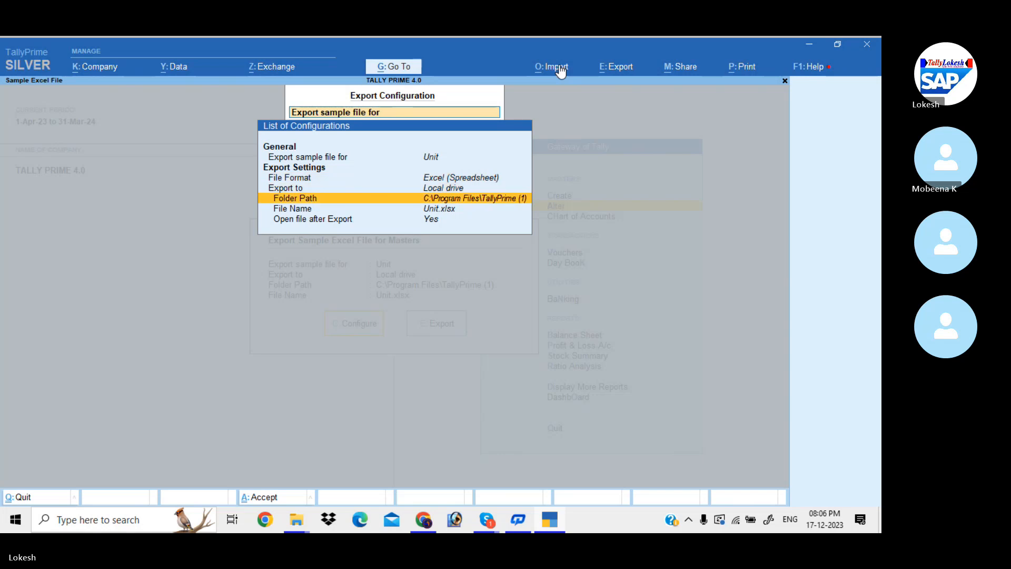
key("Return")
key("BackSpace")
key("Down")
key("Down")
key("Down")
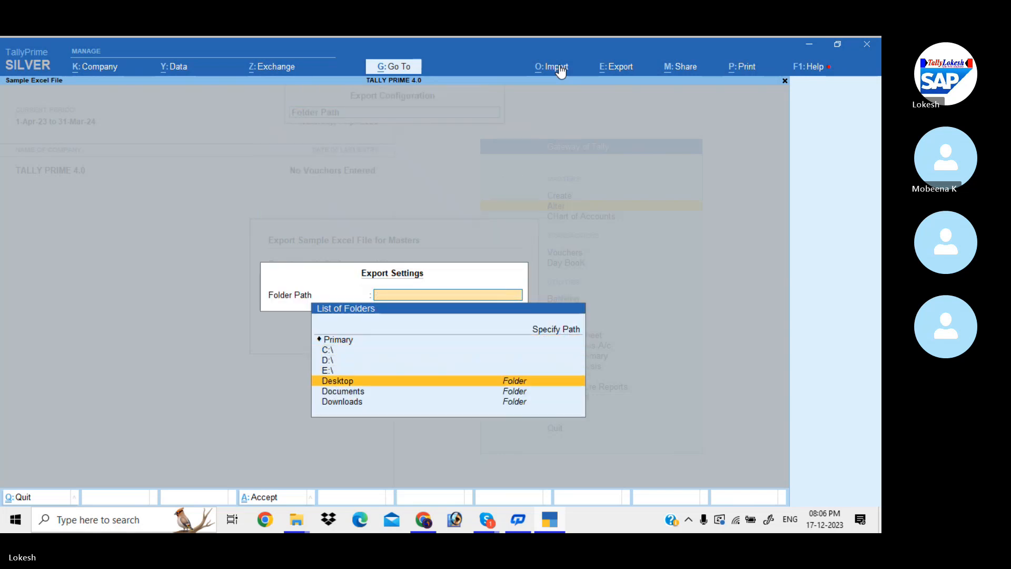
key("Return")
key("Down")
key("Down")
key("Down")
key("Down")
key("Down")
key("Return")
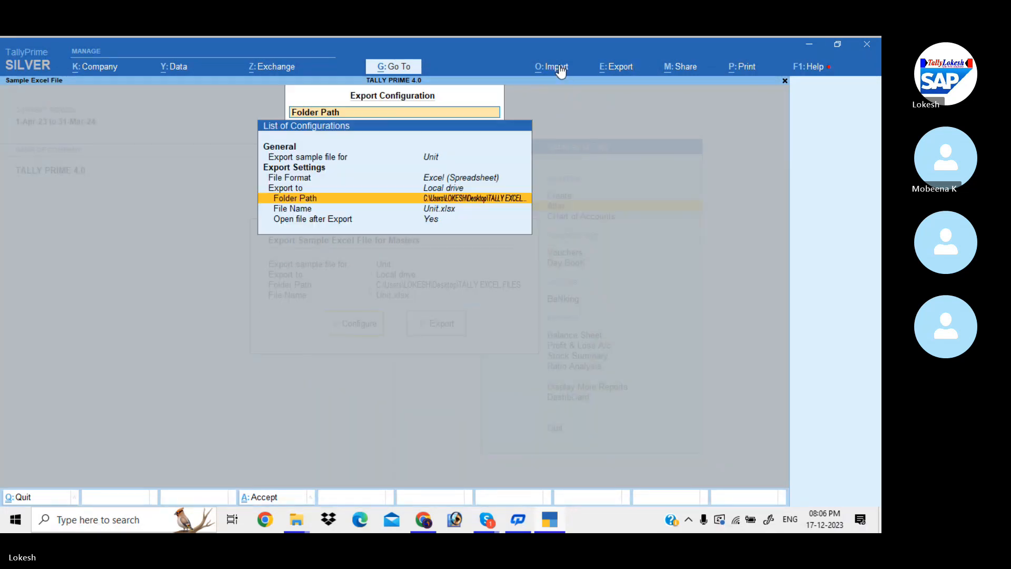
key("e")
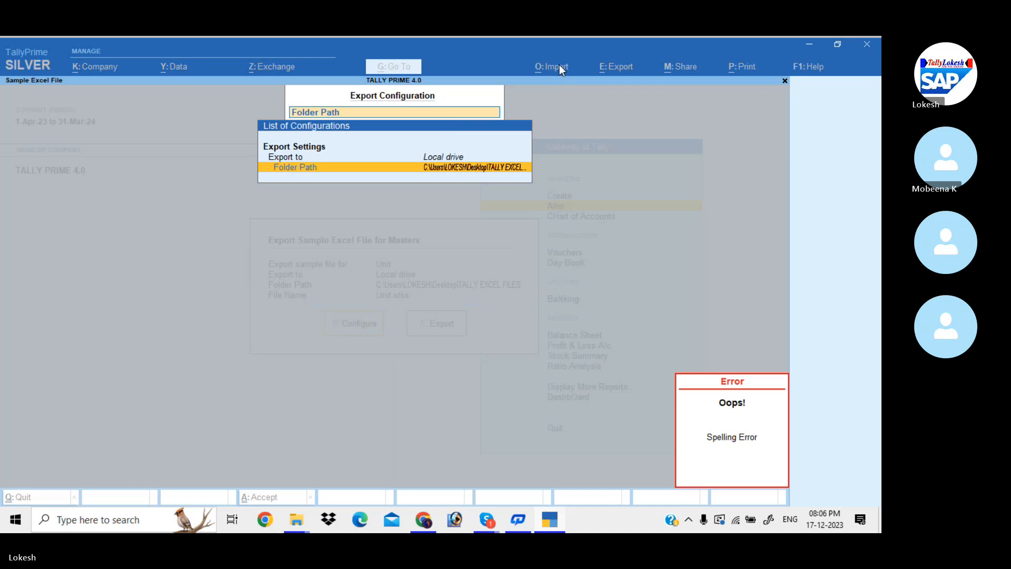
key("Escape")
key("Escape")
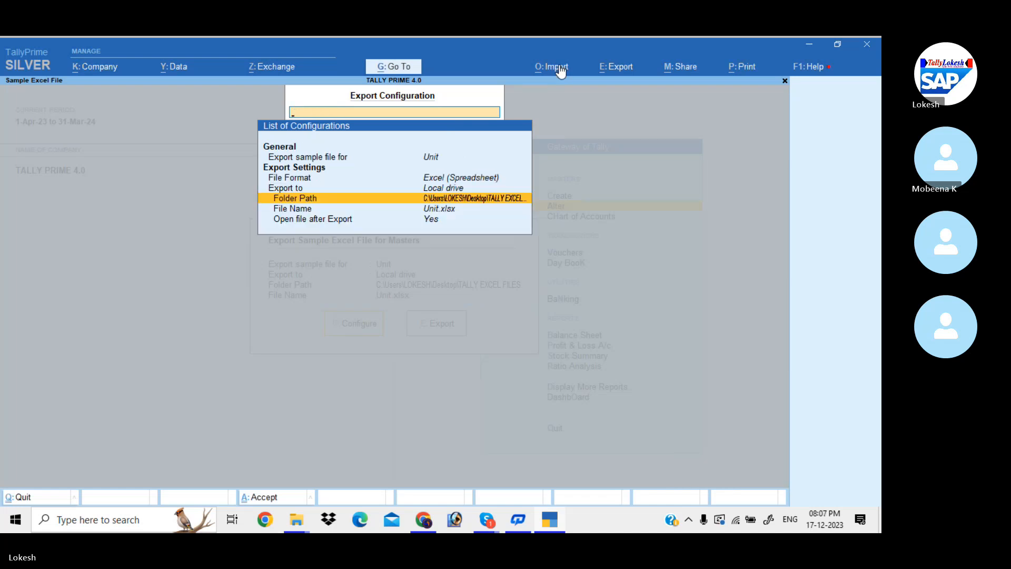
key("Return")
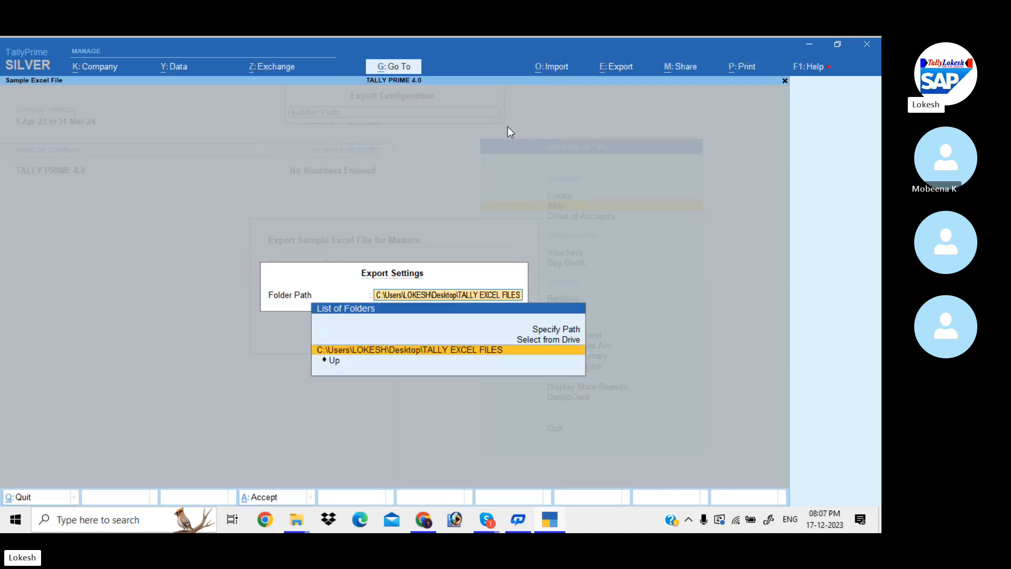
type("`")
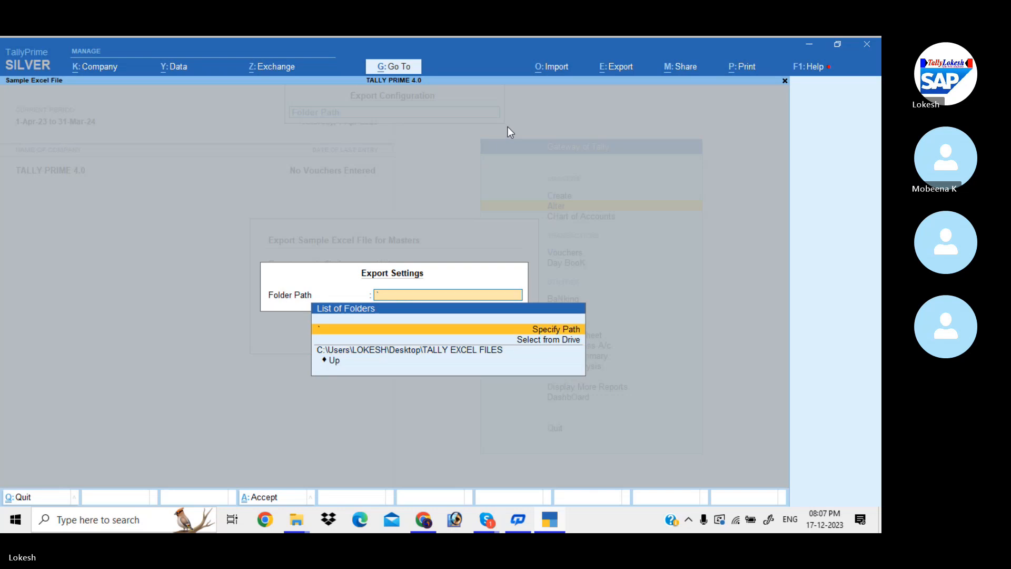
key("BackSpace")
key("Return")
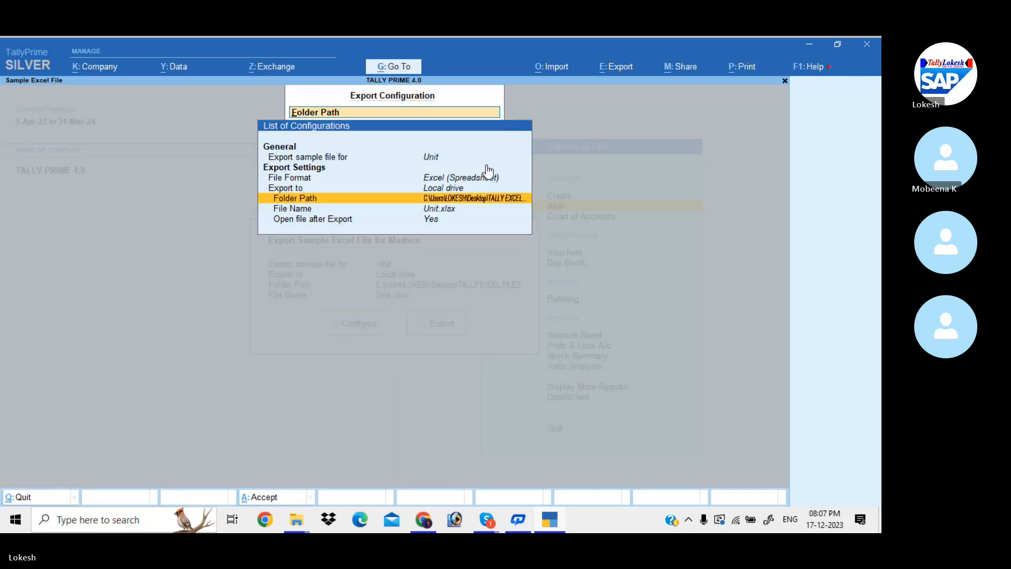
Step: Accept the configuration and export the Unit sample file, checking its Unit (Read Me) sheet before closing the workbook
key("ctrl+a")
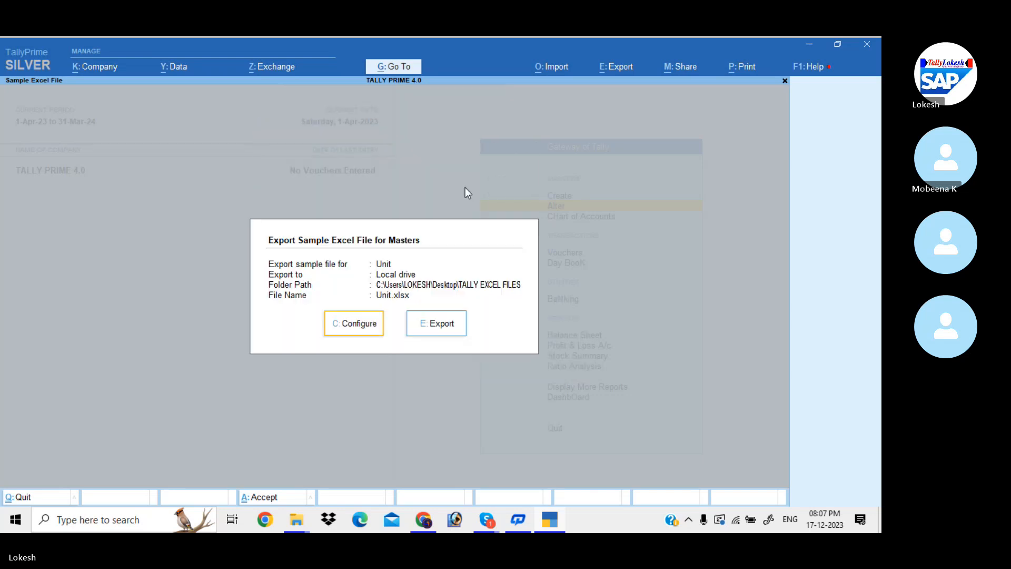
left_click(456, 325)
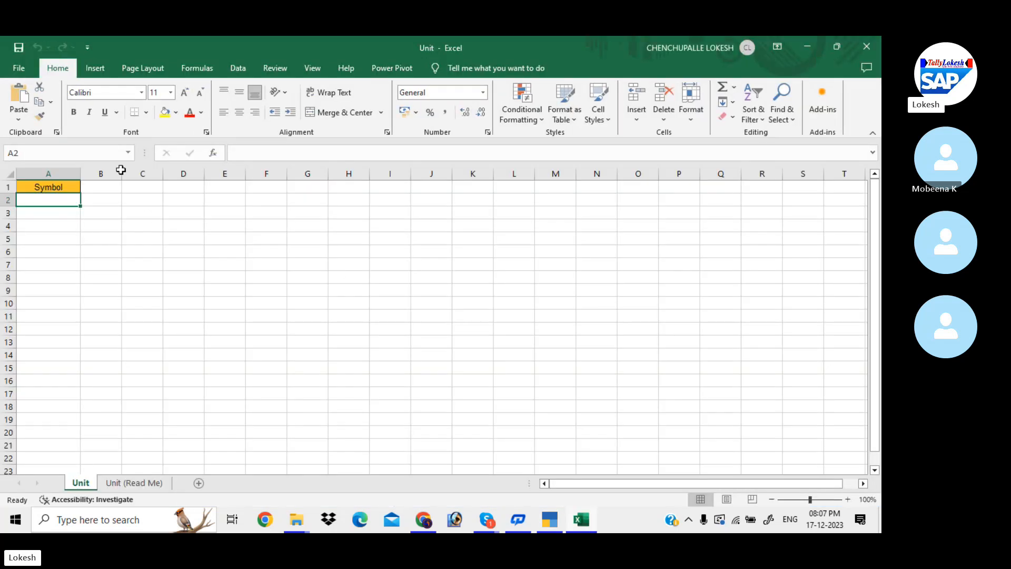
left_click(145, 484)
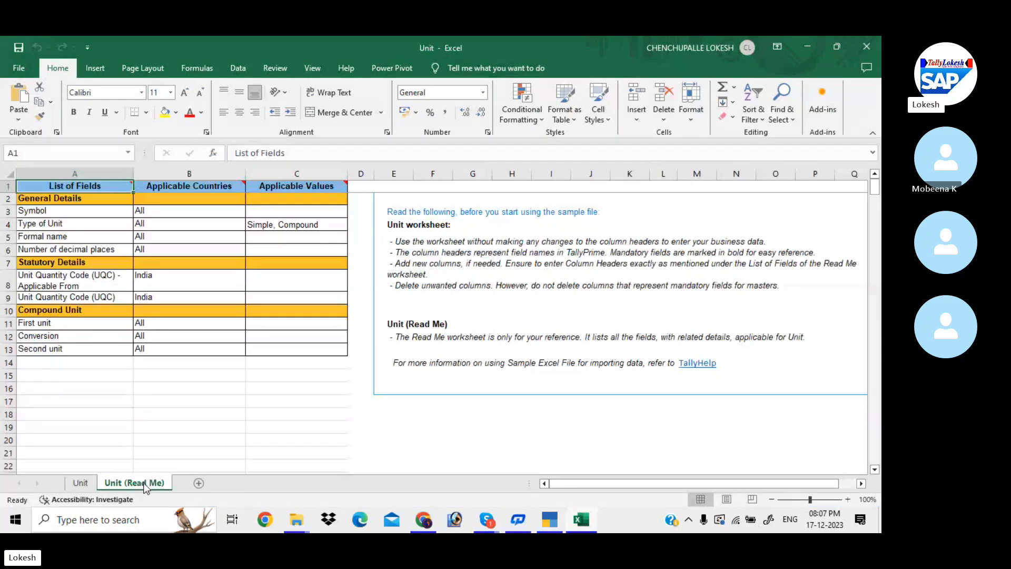
left_click(864, 44)
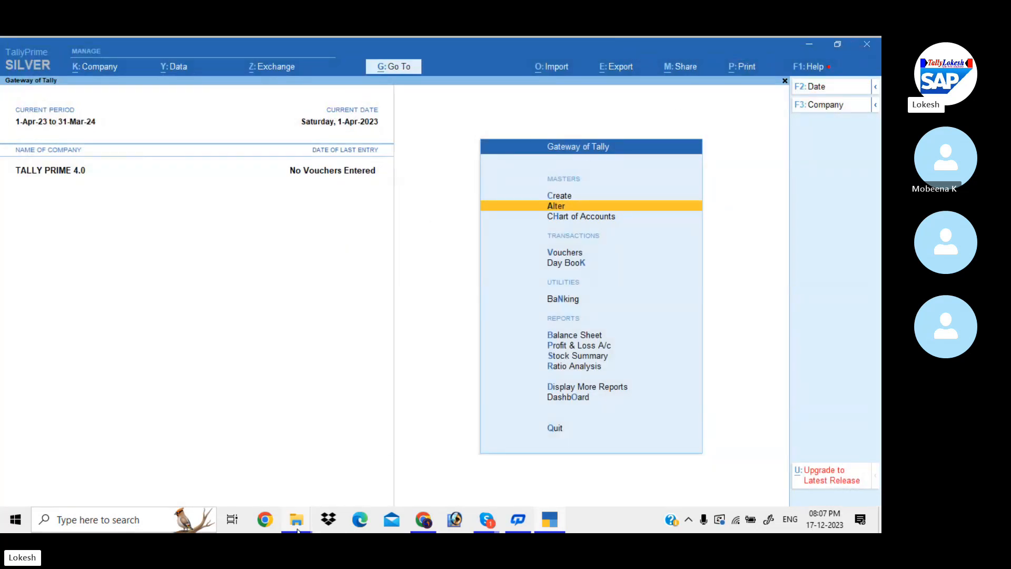
Step: Review all the exported master sample files in the TALLY EXCEL FILES folder
mouse_move(298, 526)
left_click(319, 466)
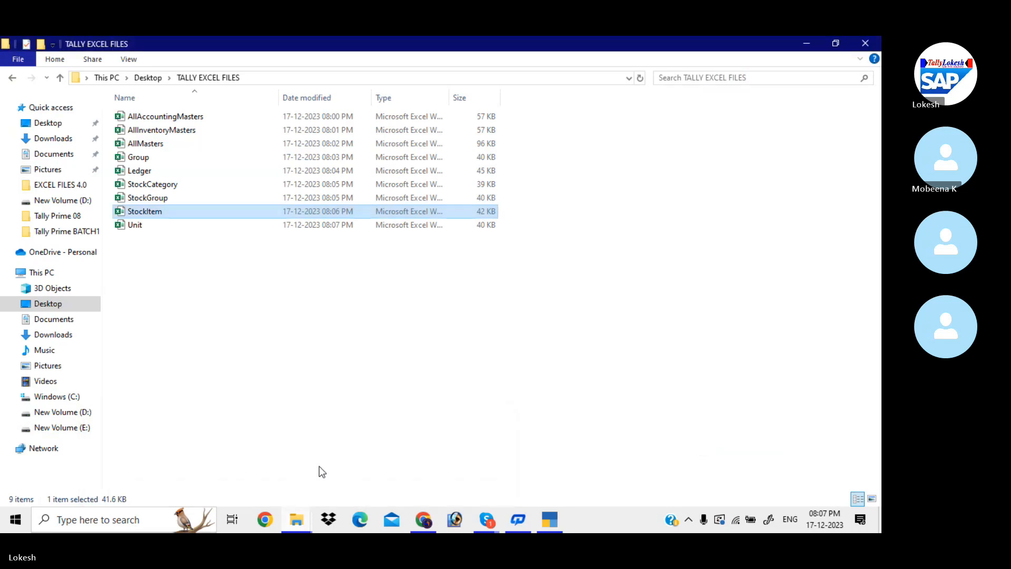
left_click(224, 274)
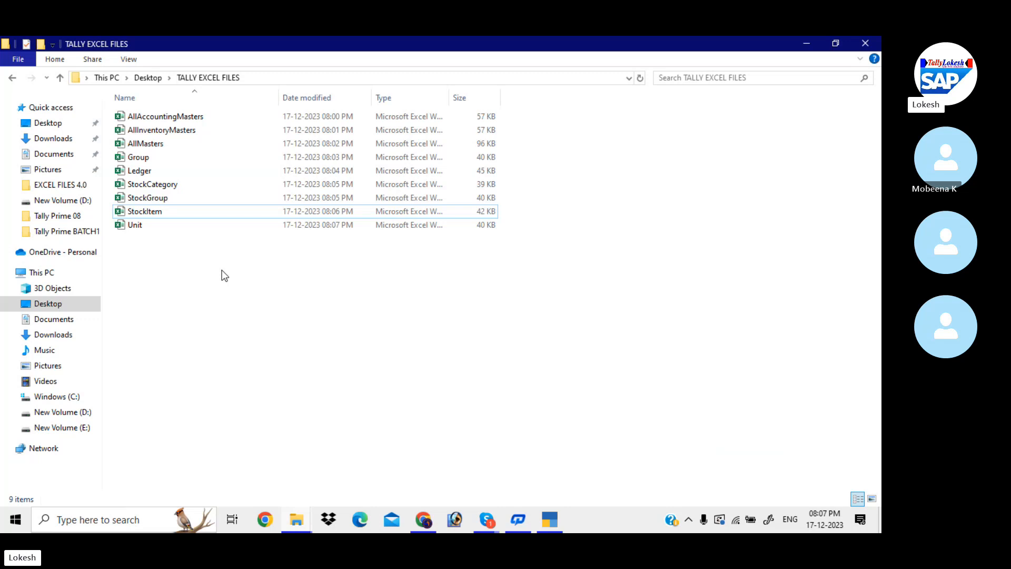
key("Up")
key("Up")
key("Up")
key("Up")
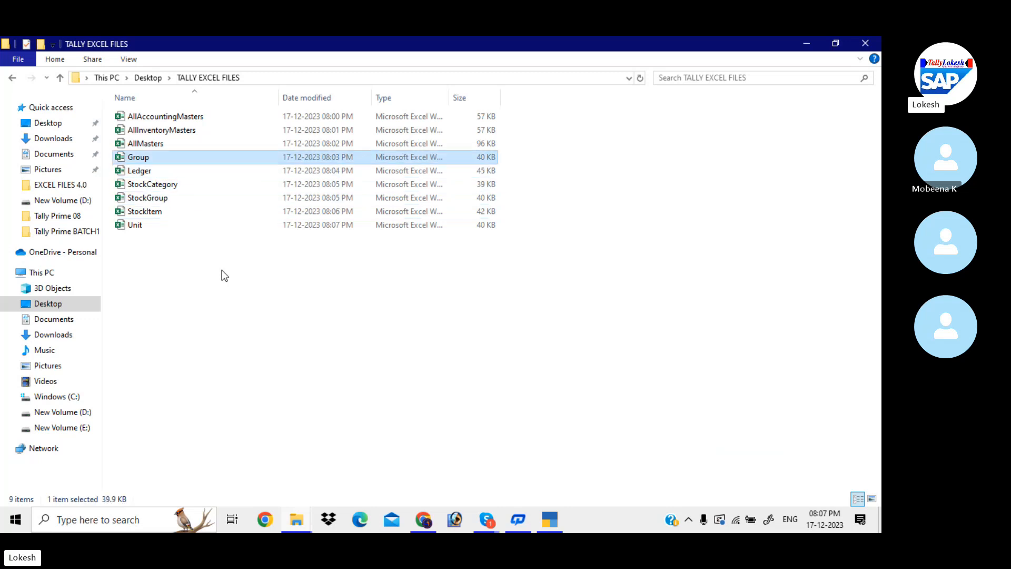
key("Up")
key("Up")
key("Up")
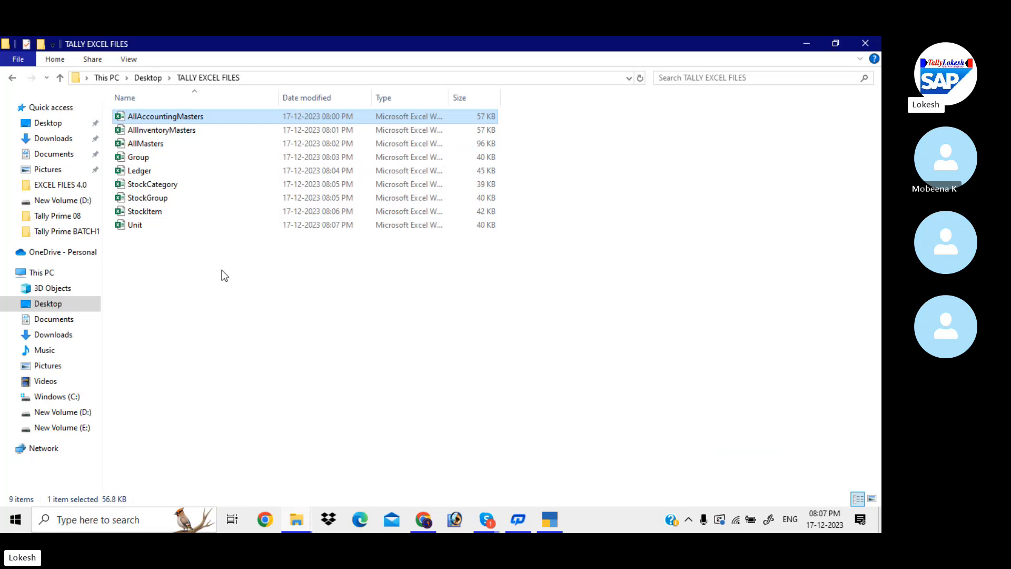
Step: Open the Group workbook from the folder and select cell A2 below the Name header
key("Down")
key("Down")
key("Down")
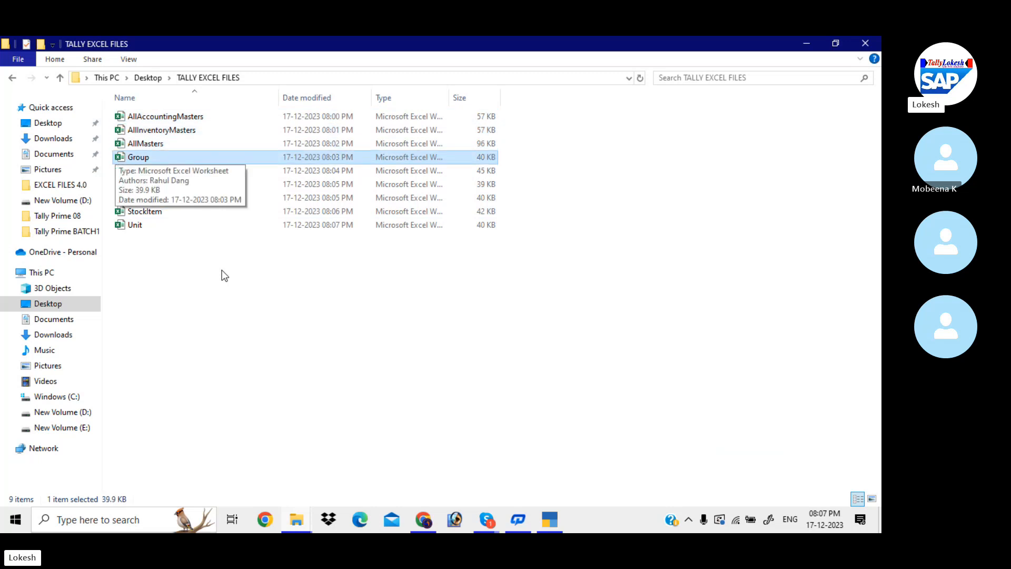
key("Return")
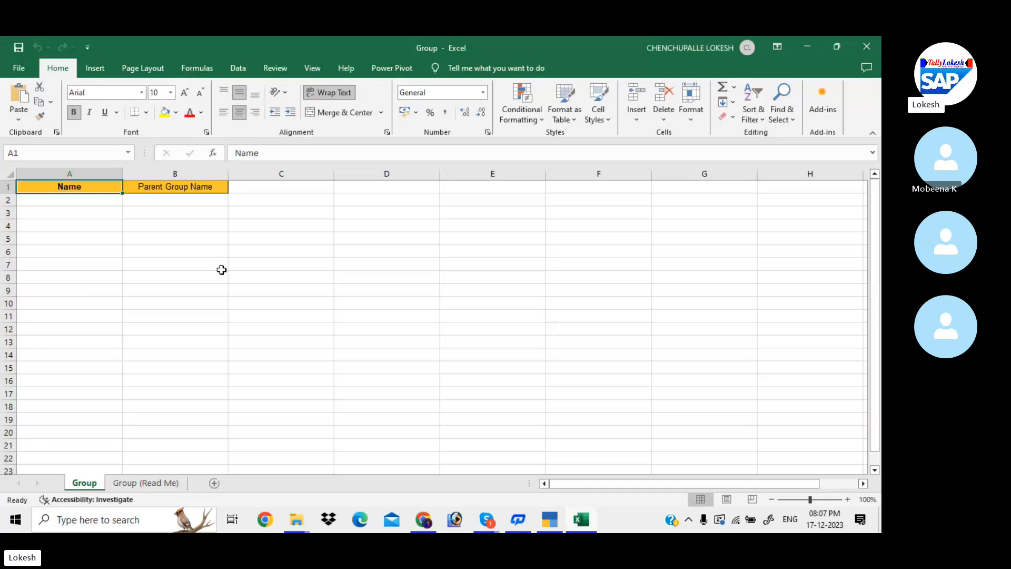
left_click(99, 205)
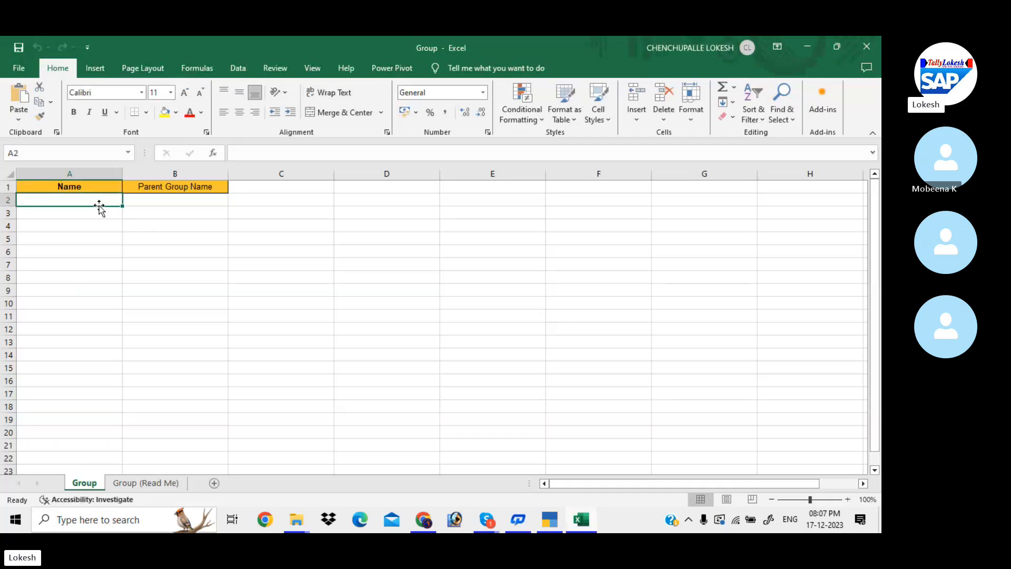
Step: Switch to TallyPrime and review the complete list of existing groups available for alteration, then return to the Gateway of Tally
left_click(552, 527)
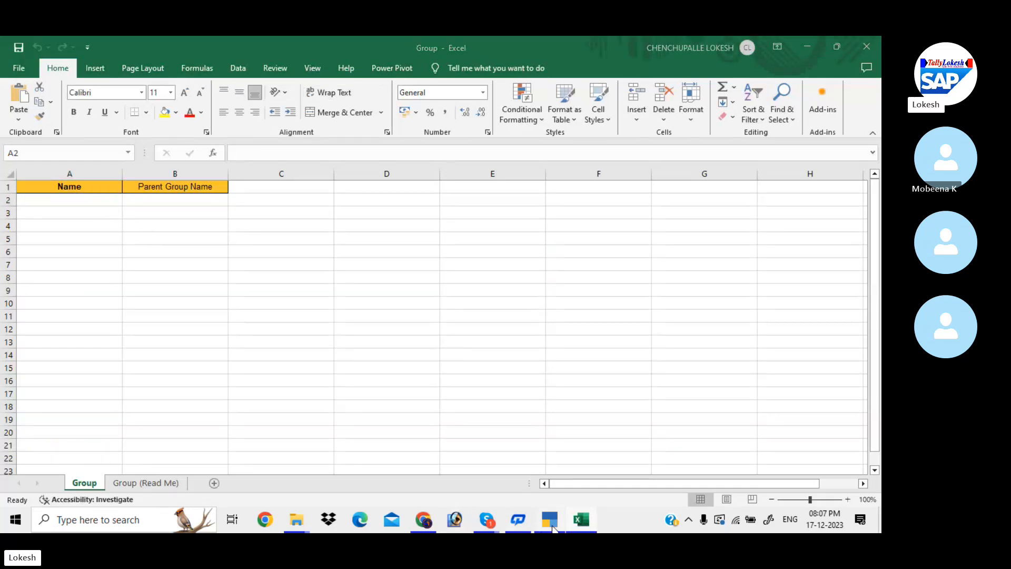
key("Return")
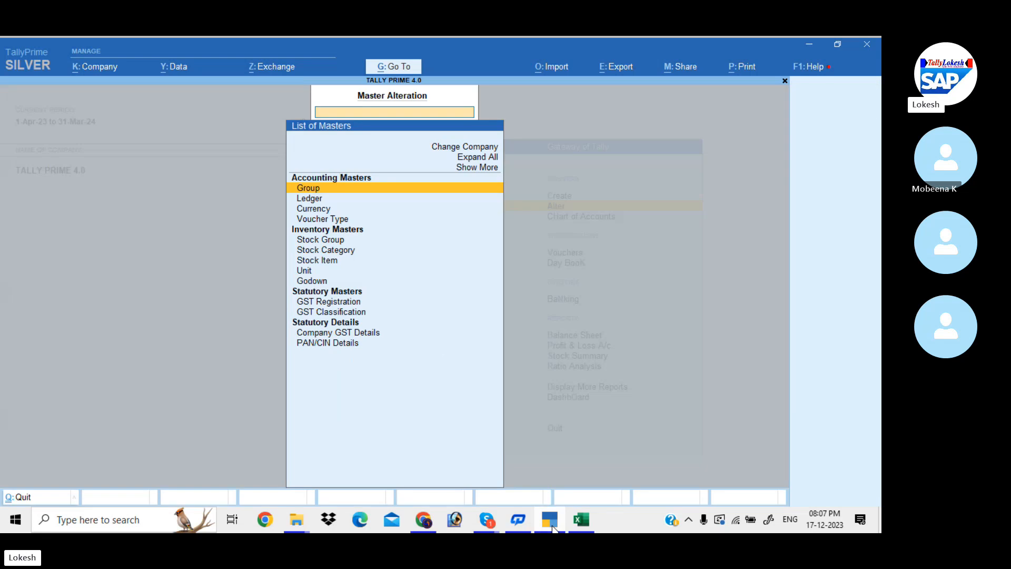
key("Return")
key("Down")
key("Down")
key("Down")
key("Down")
key("Down")
key("Down")
key("Down")
key("Down")
key("Down")
key("Down")
key("Down")
key("Down")
key("Down")
key("Down")
key("Down")
key("Down")
key("Down")
key("Down")
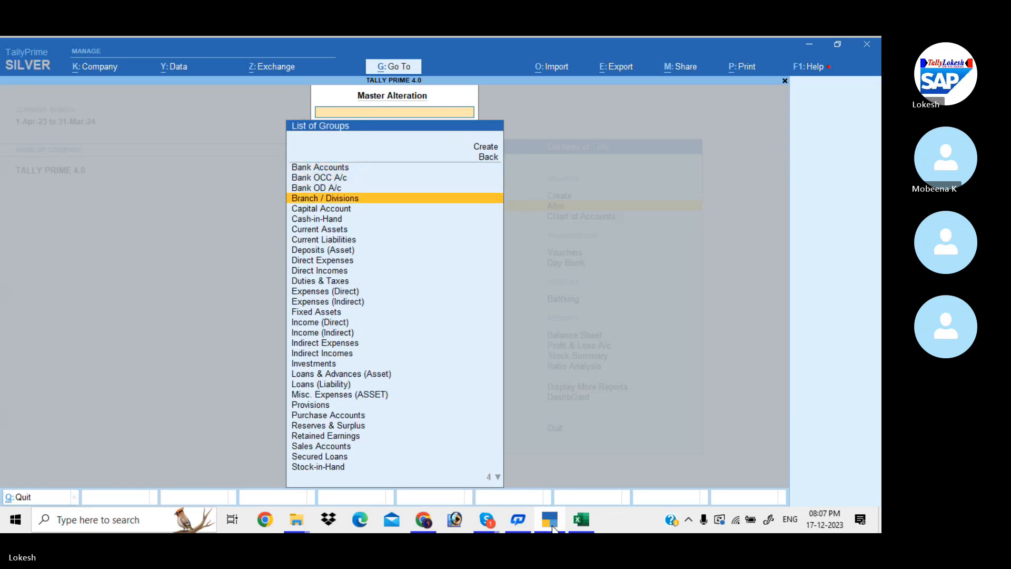
key("Down")
key("Down")
key("Down")
key("Down")
key("Down")
key("Down")
key("Down")
key("Down")
key("Down")
key("Down")
key("Down")
key("Down")
key("Down")
key("Down")
key("Down")
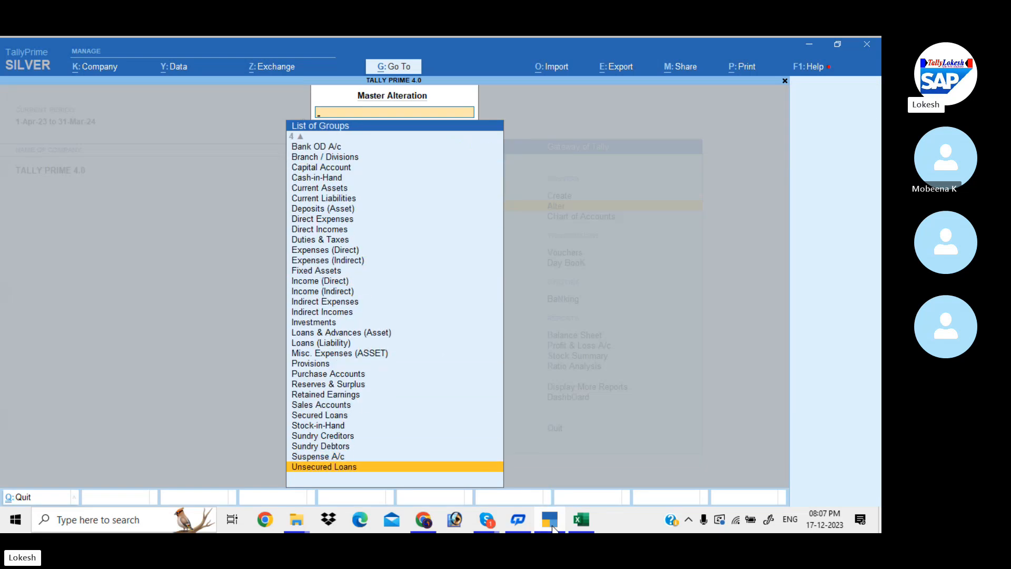
key("Escape")
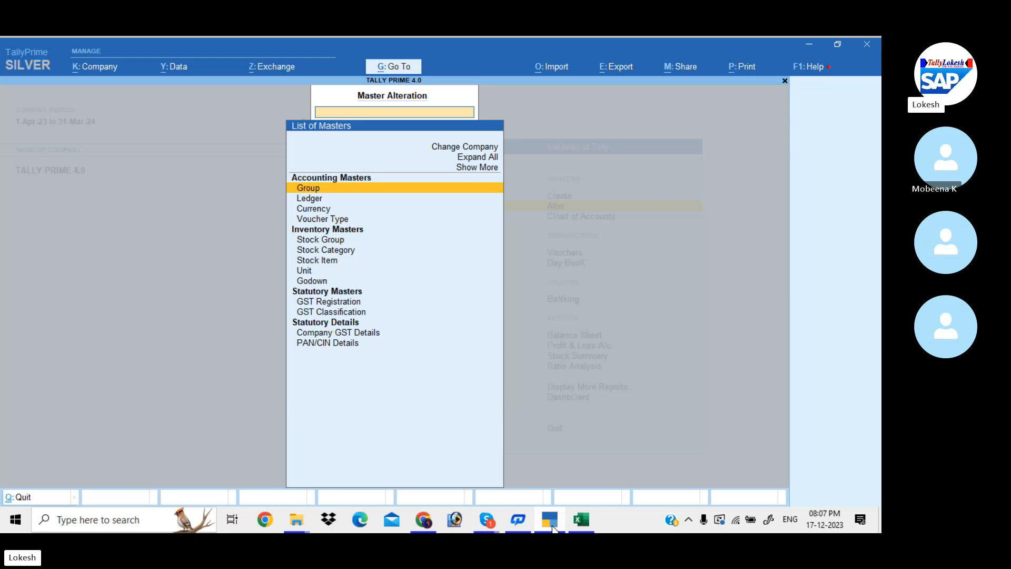
key("Escape")
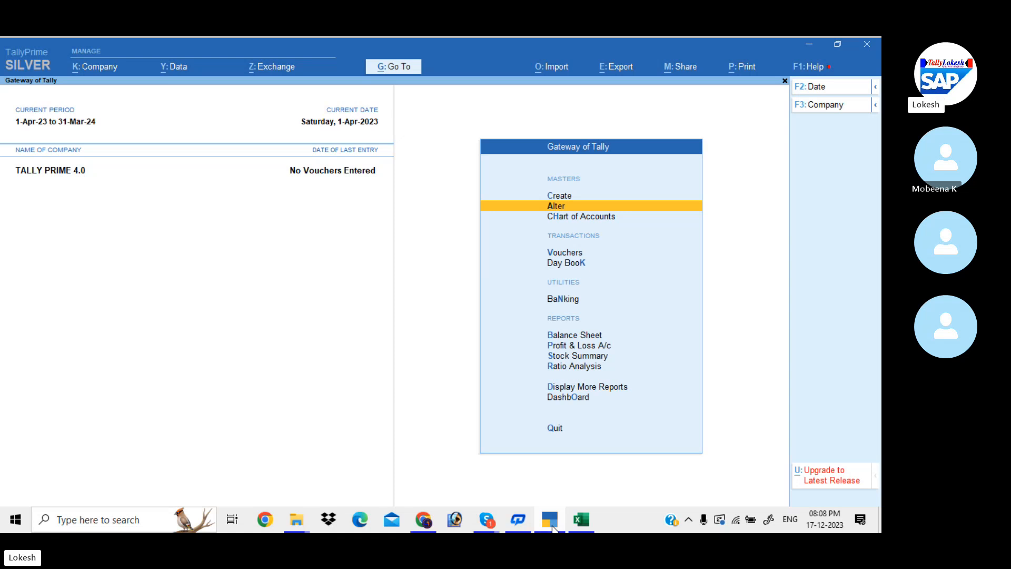
Step: Create a group named SCHOOL EXPE under Indirect Expenses, keeping the default settings for its remaining fields
key("Up")
key("Return")
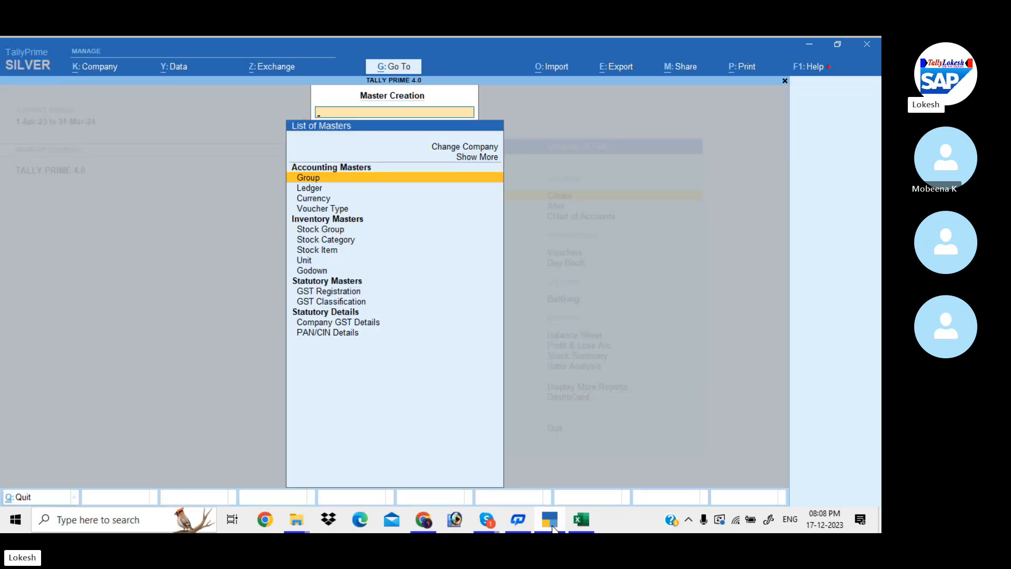
key("Return")
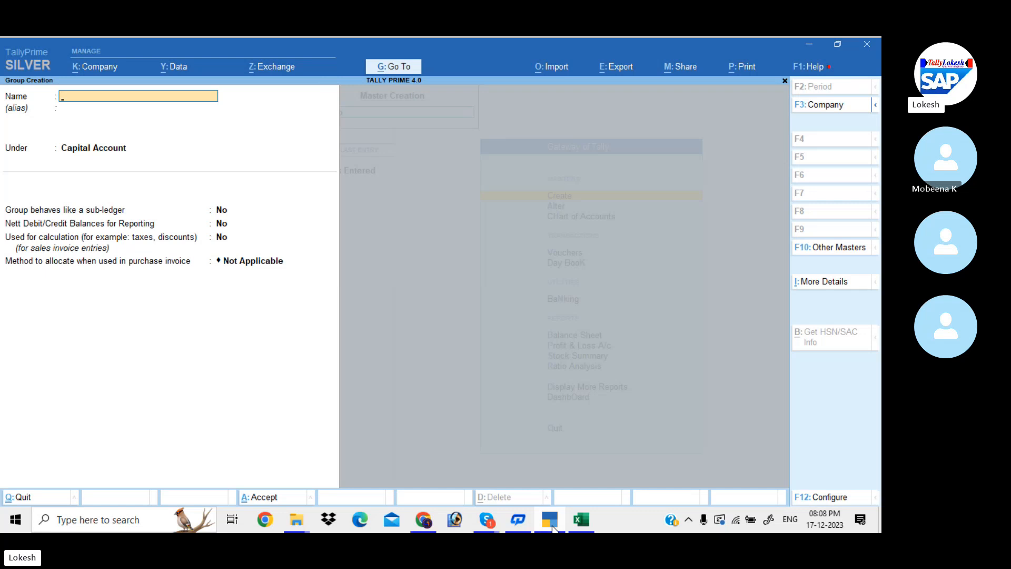
type("SCHOOL EXPE")
key("Return")
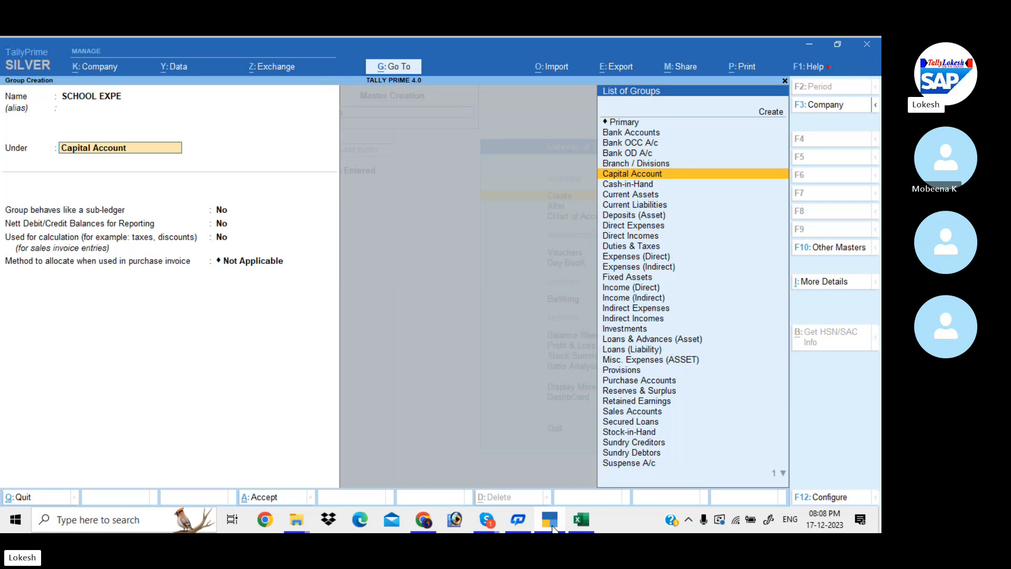
type("IND")
key("Return")
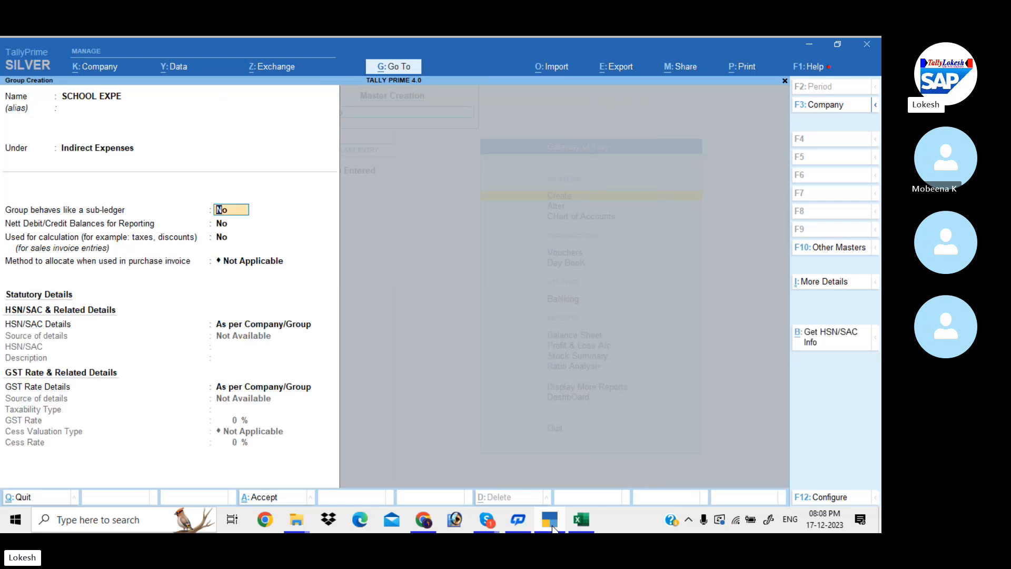
key("Return")
key("Return")
key("Return")
key("Return")
key("Return")
key("Return")
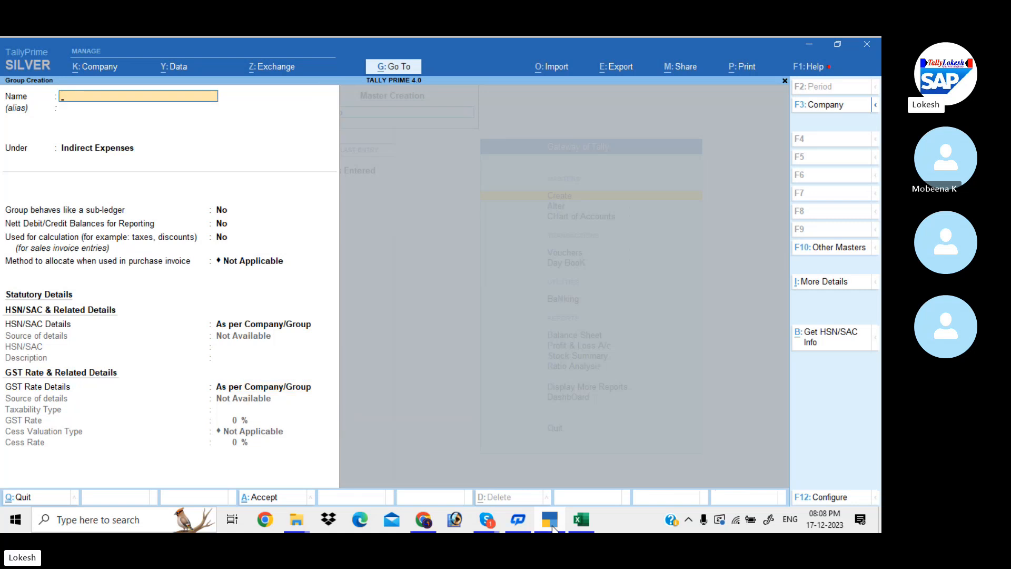
Step: Switch to File Explorer and open the Group workbook from the Desktop folder EXCEL FILES 4.0, closing the blank Group workbook of the same name
key("alt+Tab")
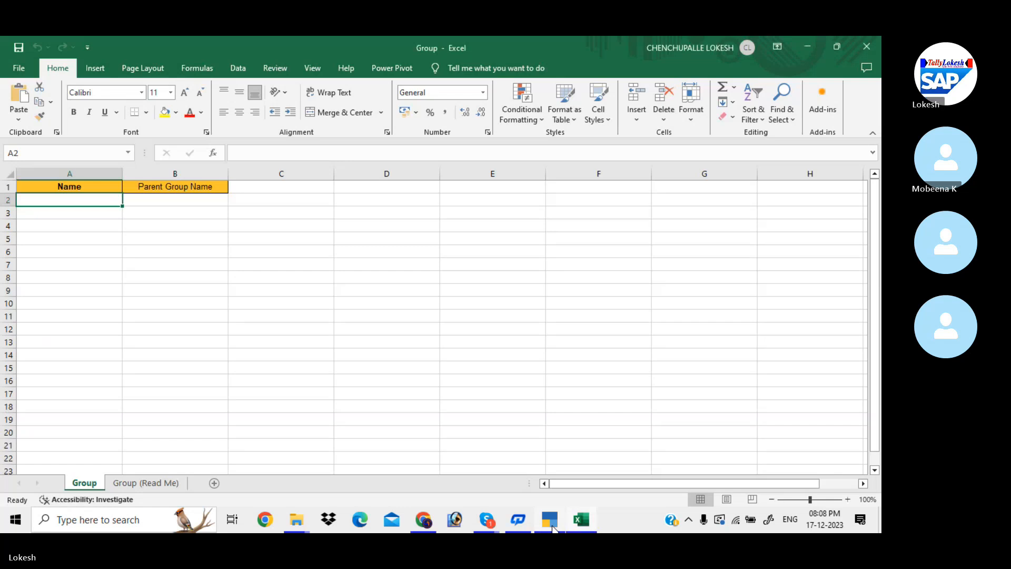
left_click(299, 522)
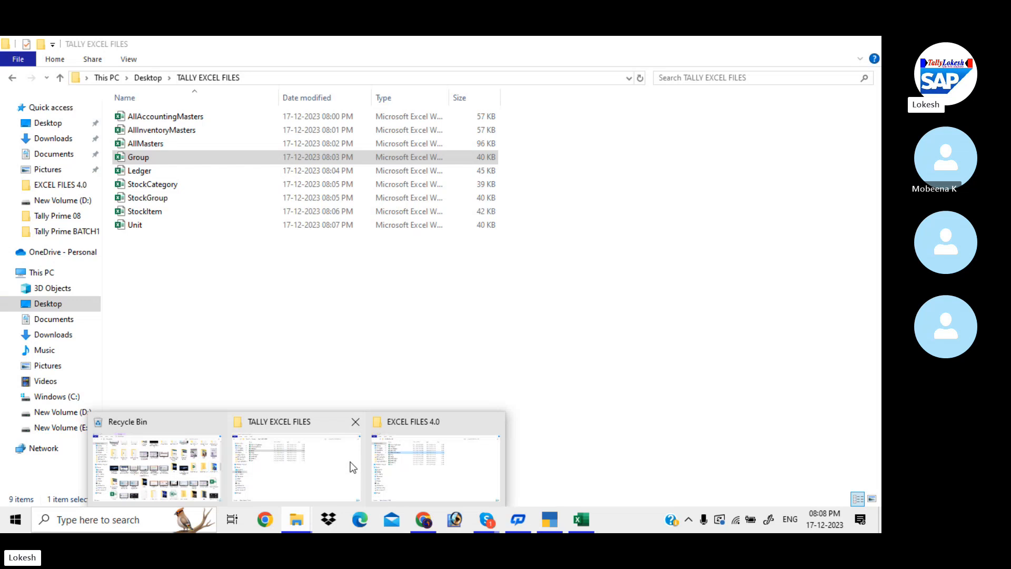
left_click(326, 463)
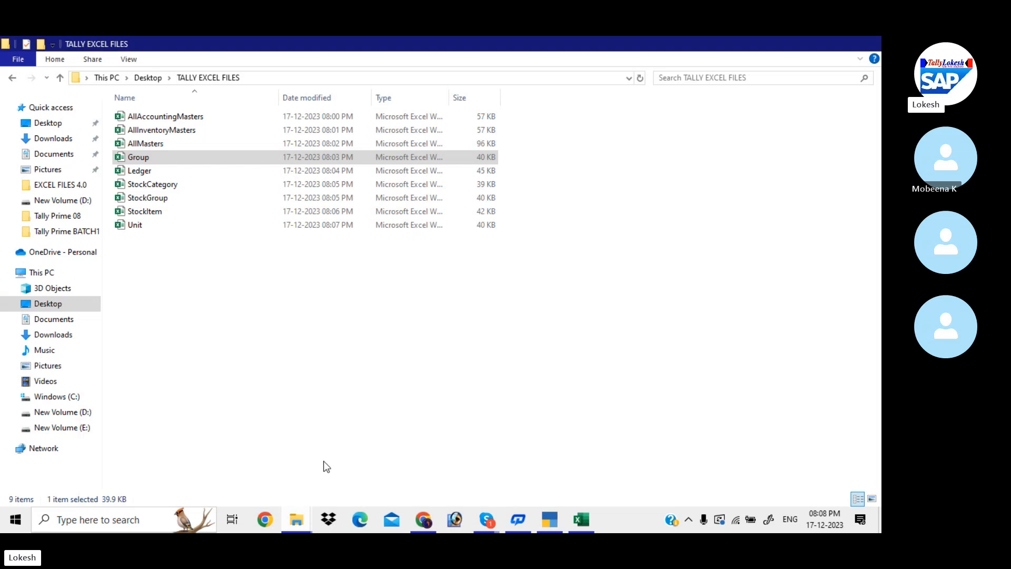
left_click(140, 78)
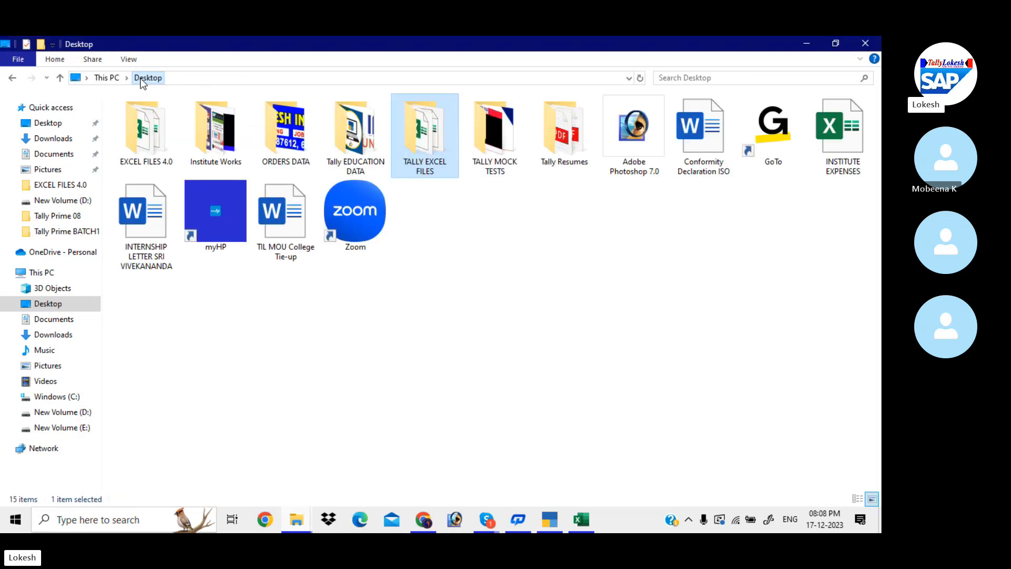
double_click(158, 148)
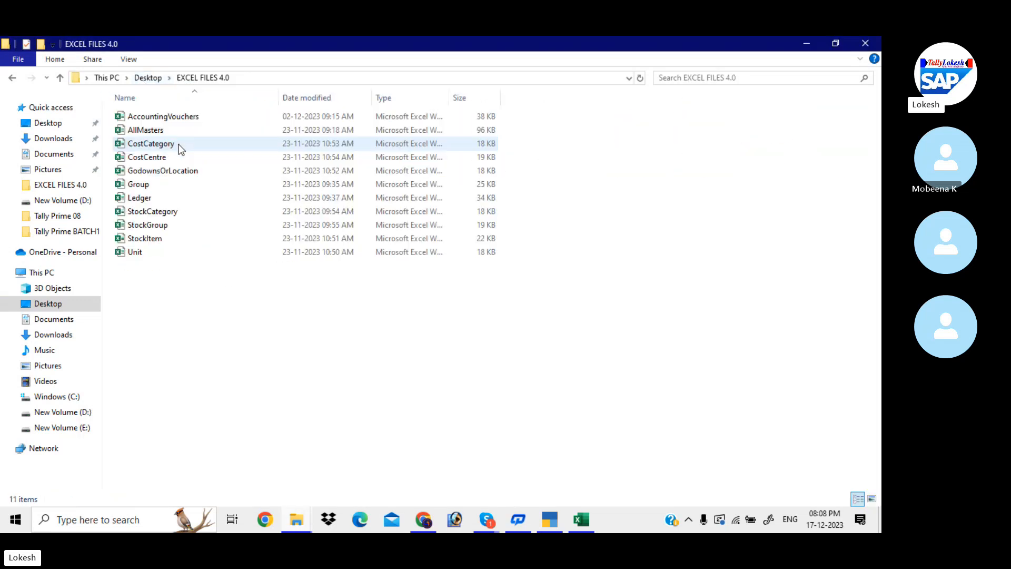
double_click(166, 184)
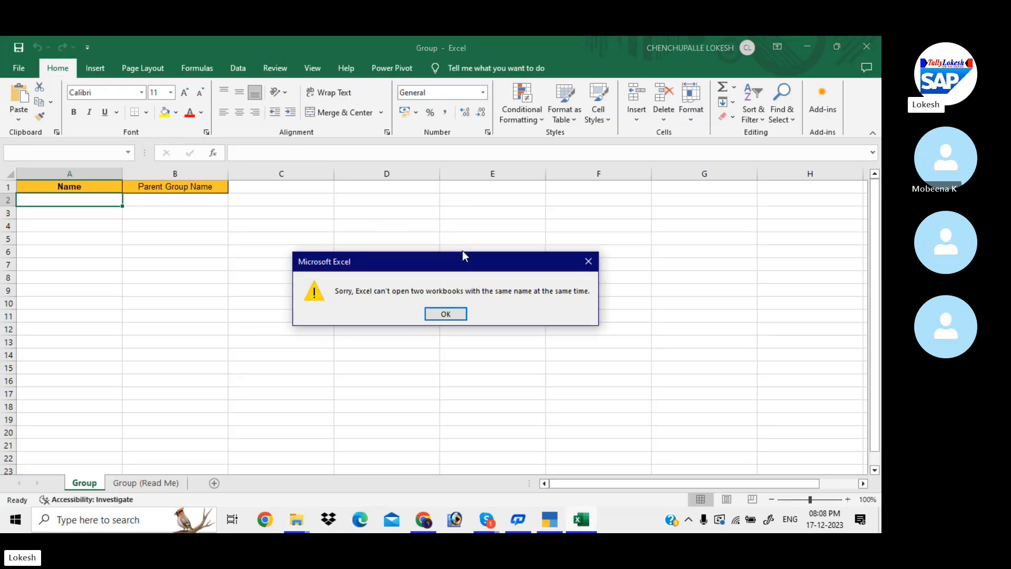
left_click(588, 261)
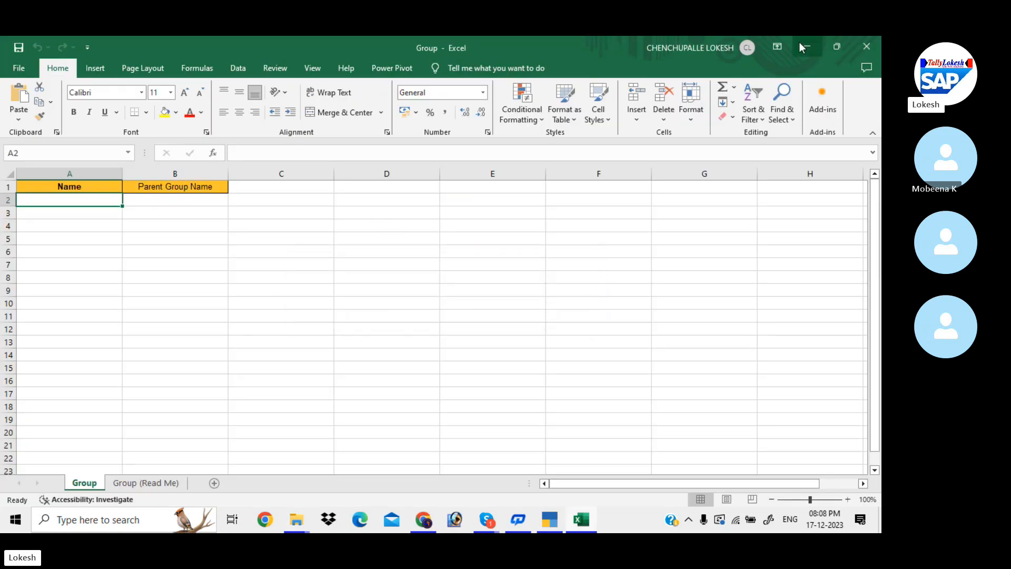
left_click(863, 46)
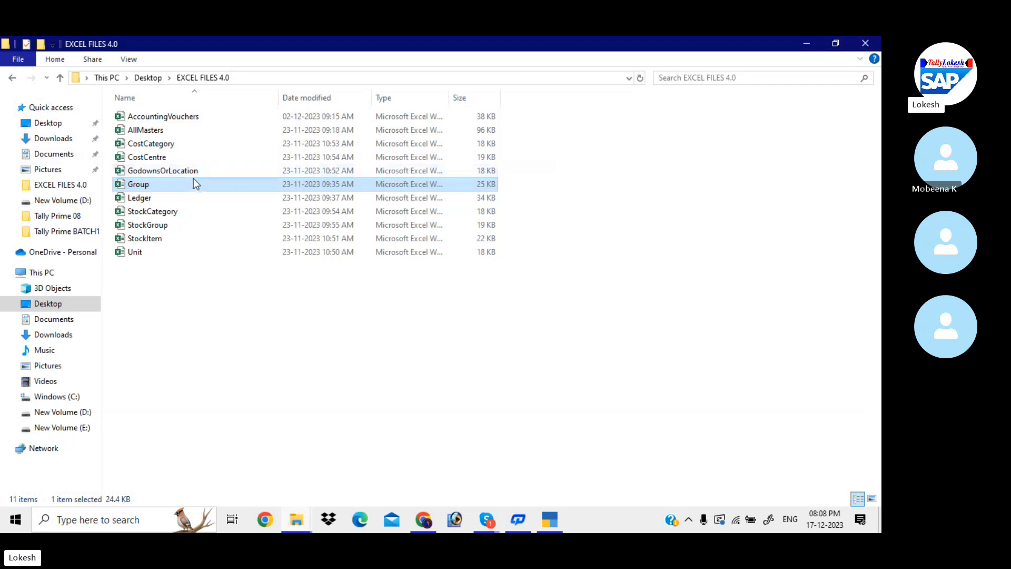
double_click(194, 184)
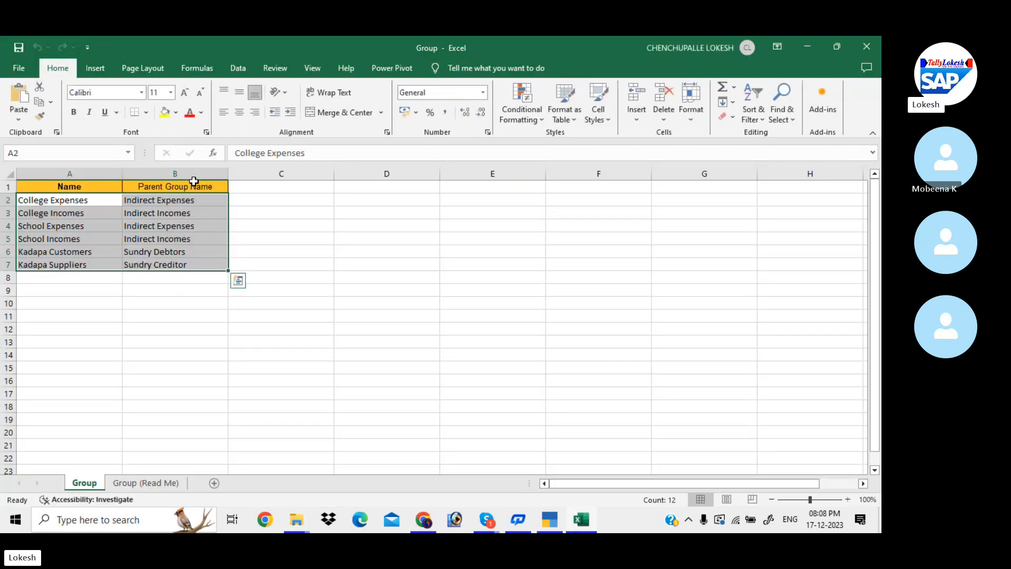
Step: Review each group name and its parent group in rows 2 to 7 of the Group sheet
left_click(109, 222)
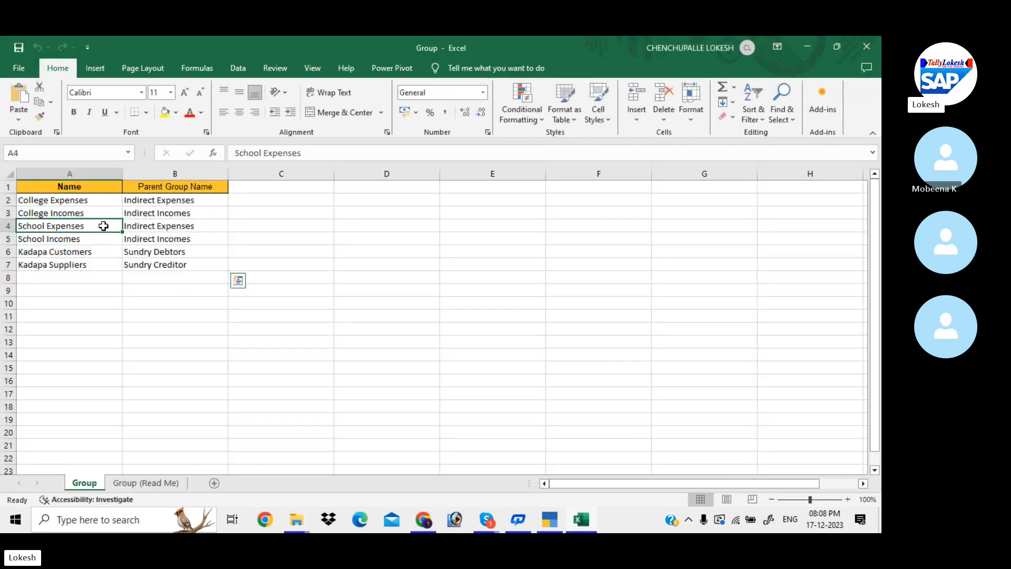
left_click(82, 200)
left_click(136, 202)
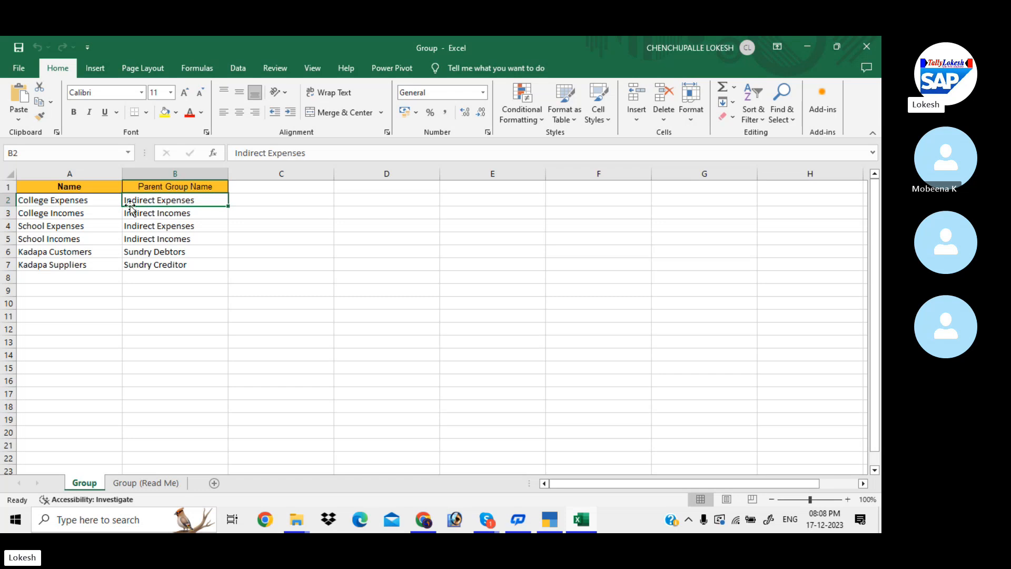
left_click(89, 209)
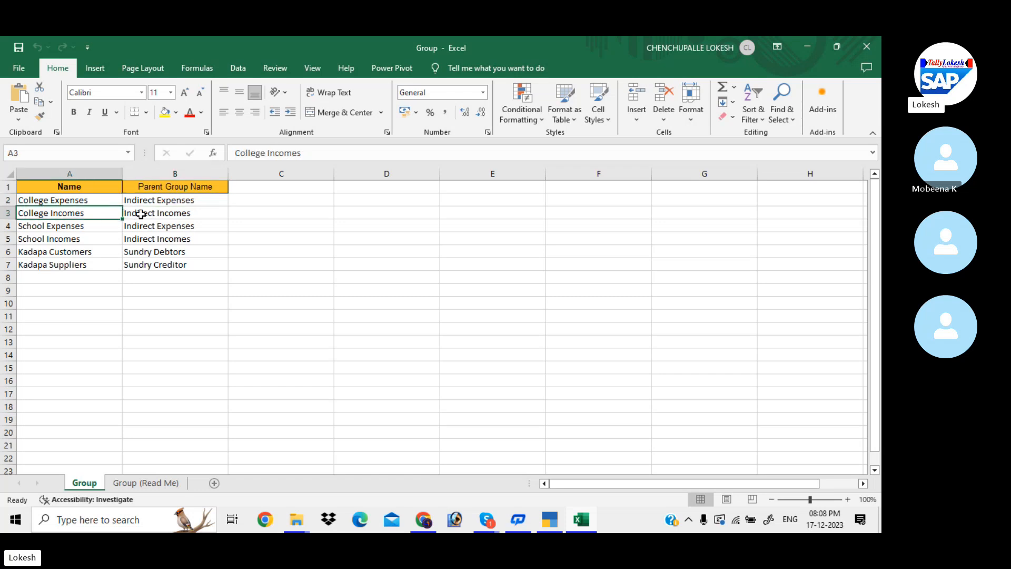
left_click(140, 214)
left_click(97, 225)
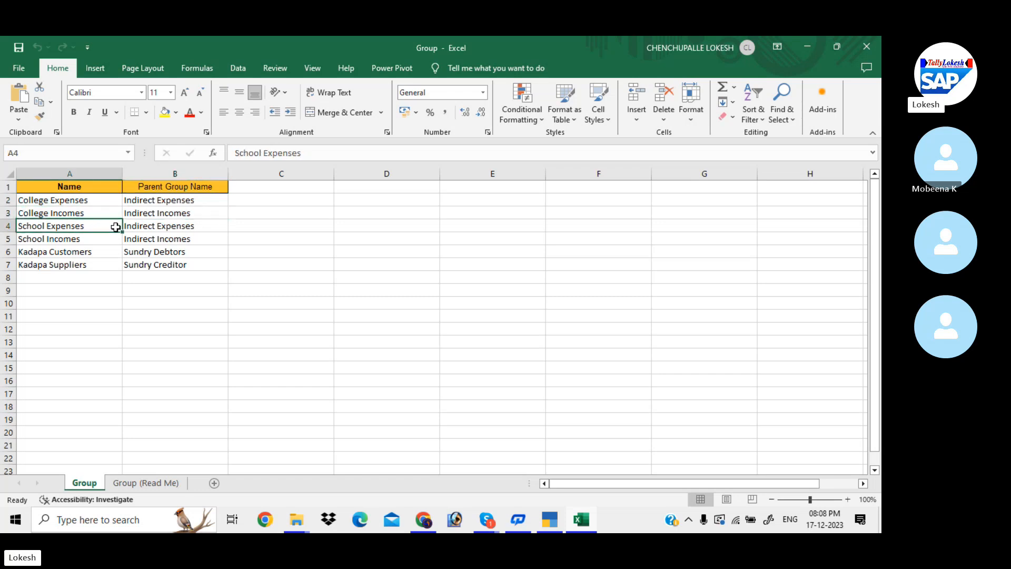
left_click(154, 226)
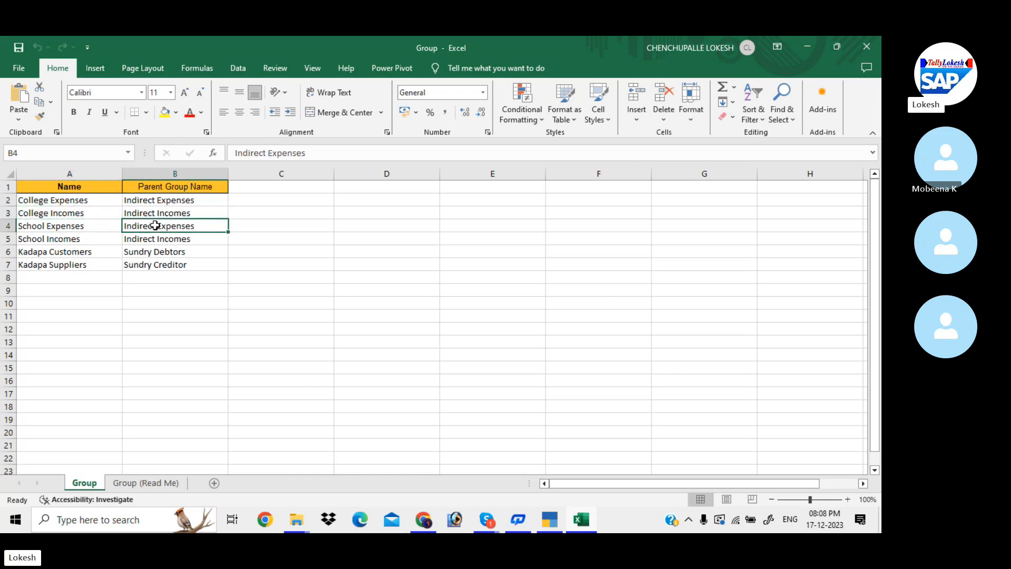
left_click(90, 238)
left_click(140, 240)
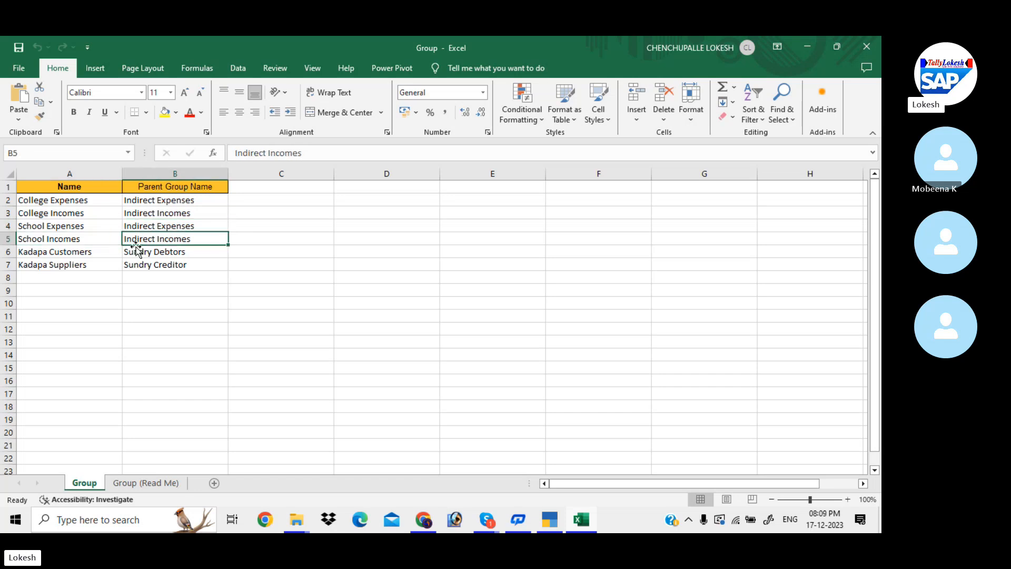
left_click(100, 251)
left_click(157, 251)
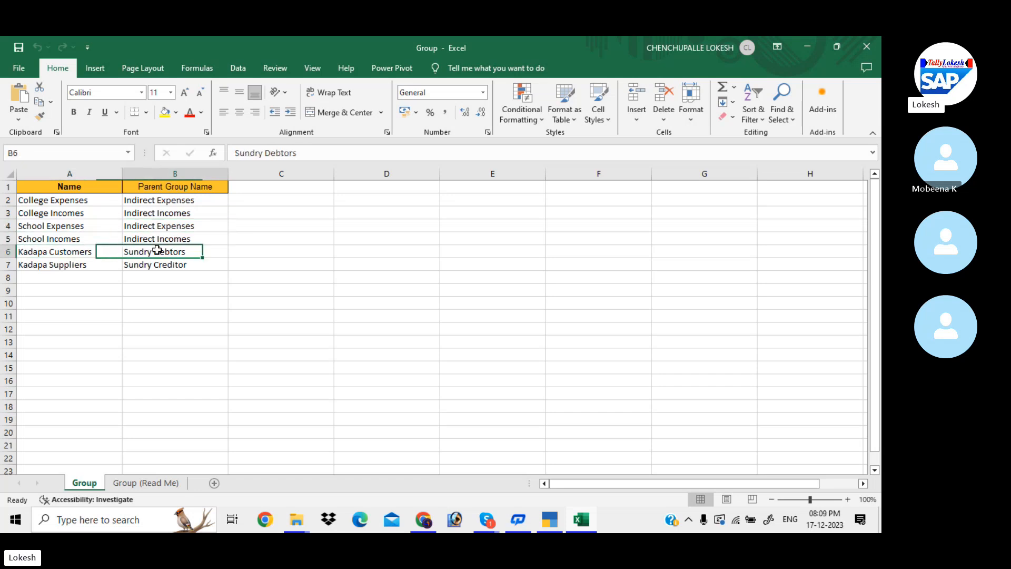
left_click(98, 264)
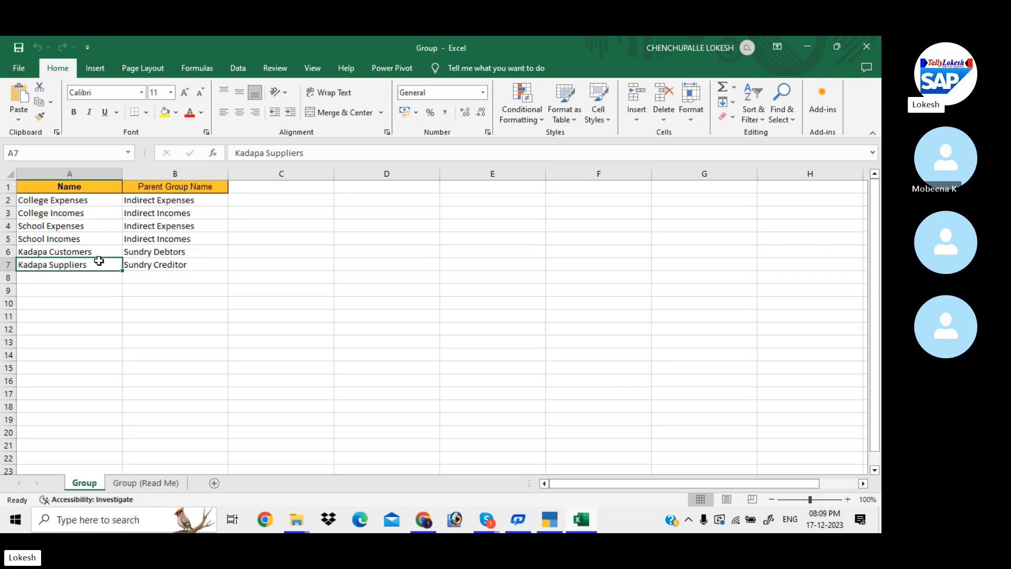
left_click(156, 269)
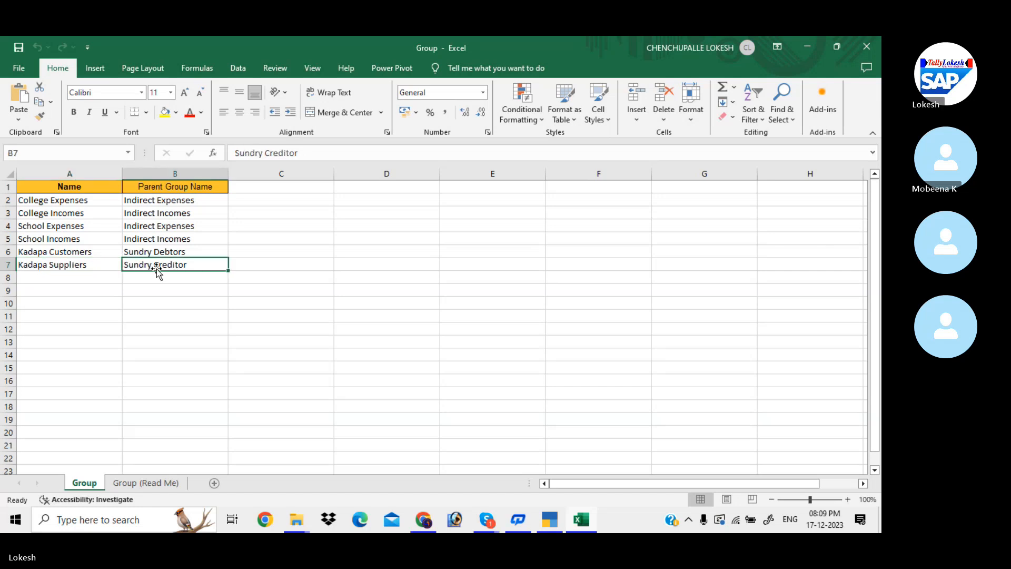
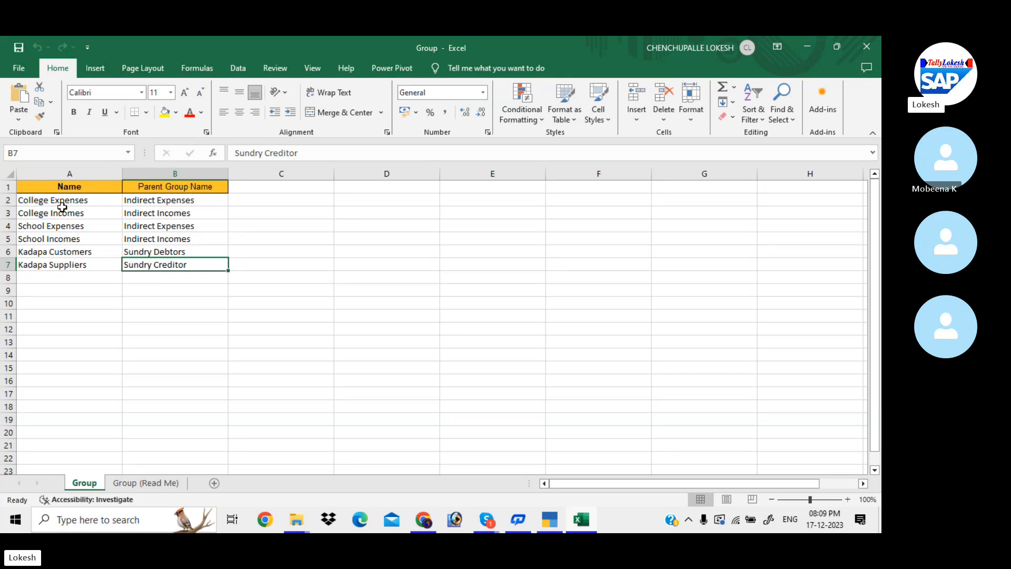
Step: Copy the group names and parent groups in A2:B7, then close the workbook
left_click_drag(79, 200, 200, 261)
key("ctrl+c")
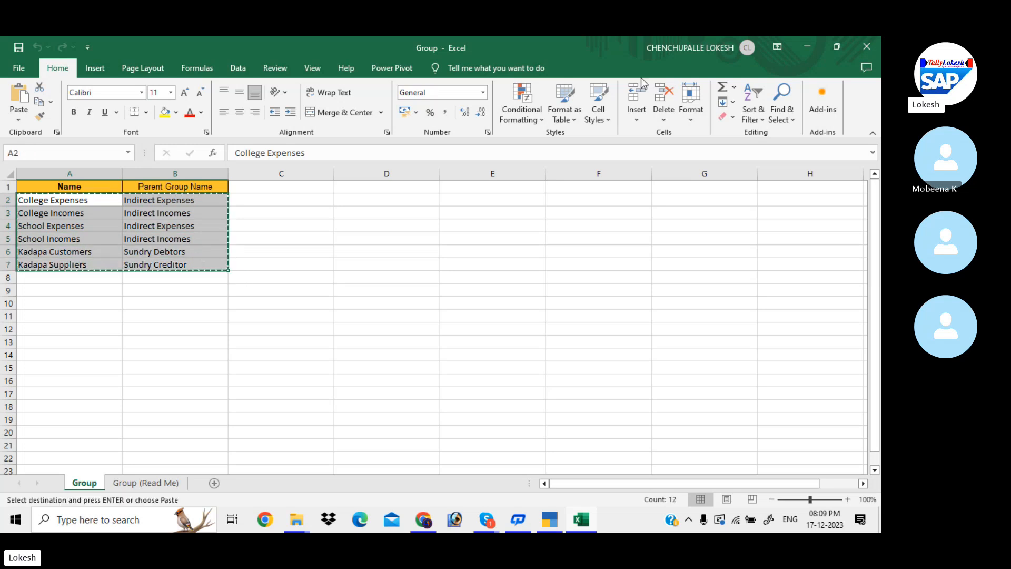
left_click(864, 43)
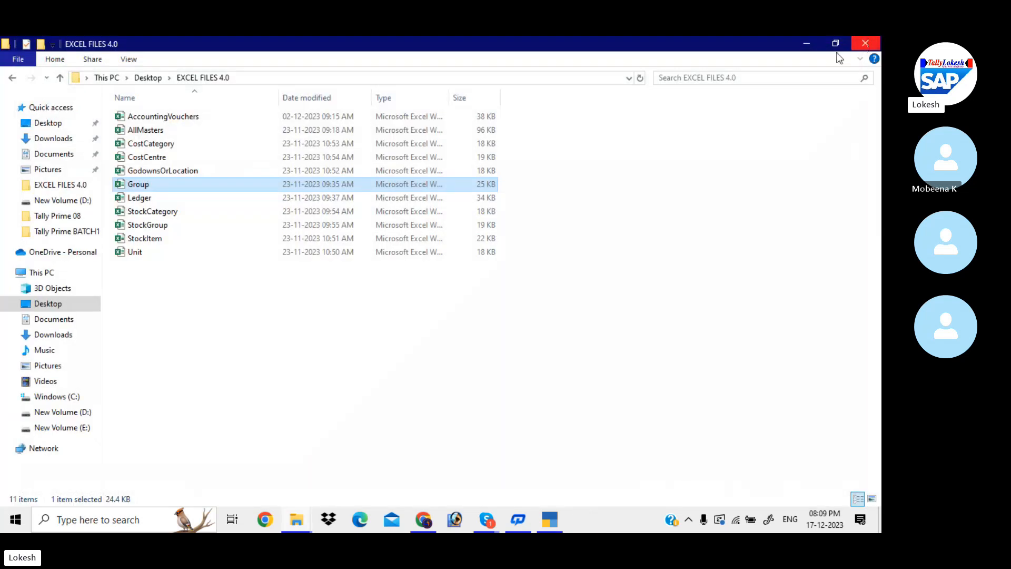
Step: Paste the copied groups at cell A2 of the Group workbook in the TALLY EXCEL FILES folder and check the pasted rows
left_click(149, 78)
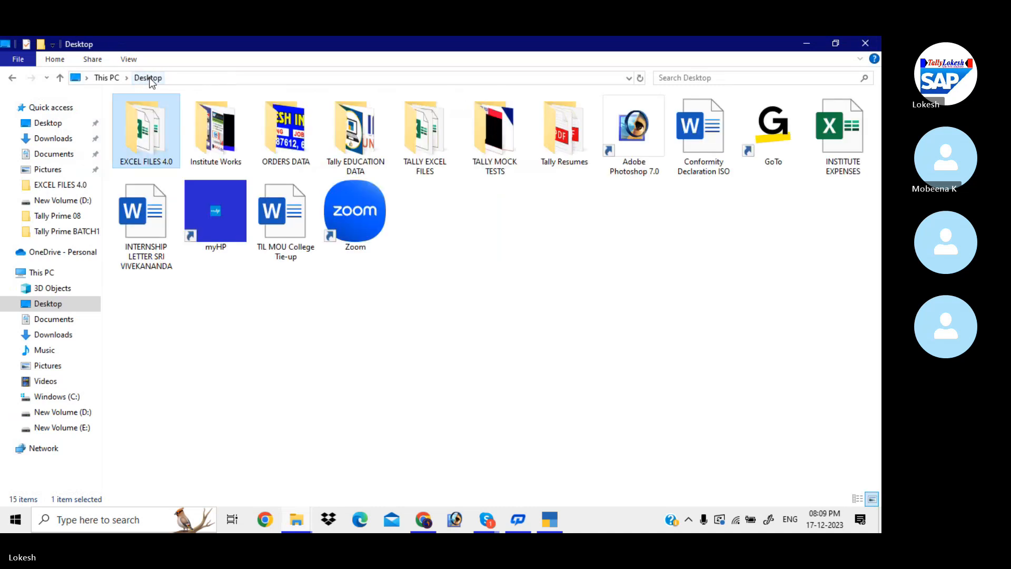
left_click(420, 143)
double_click(420, 141)
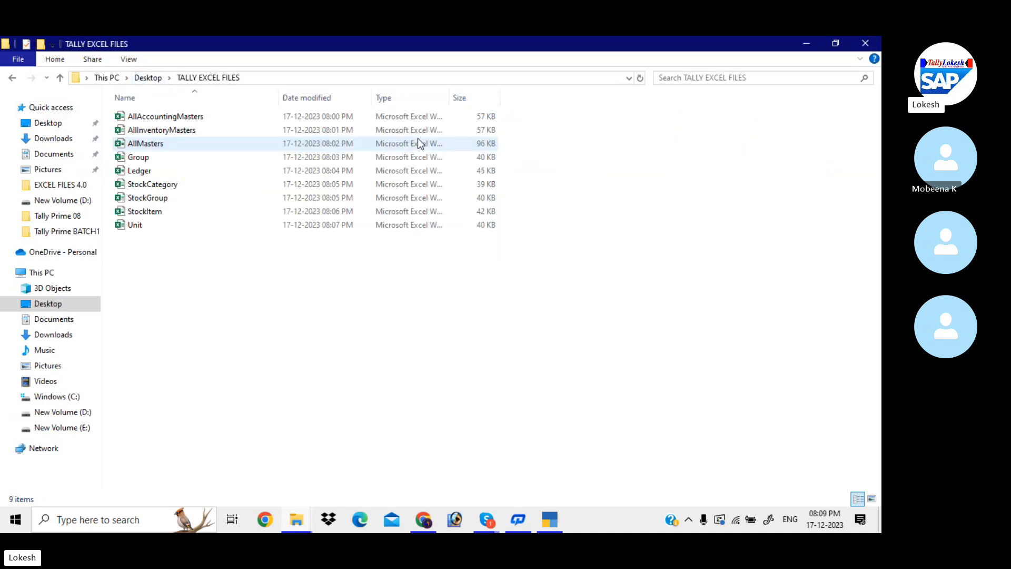
double_click(173, 160)
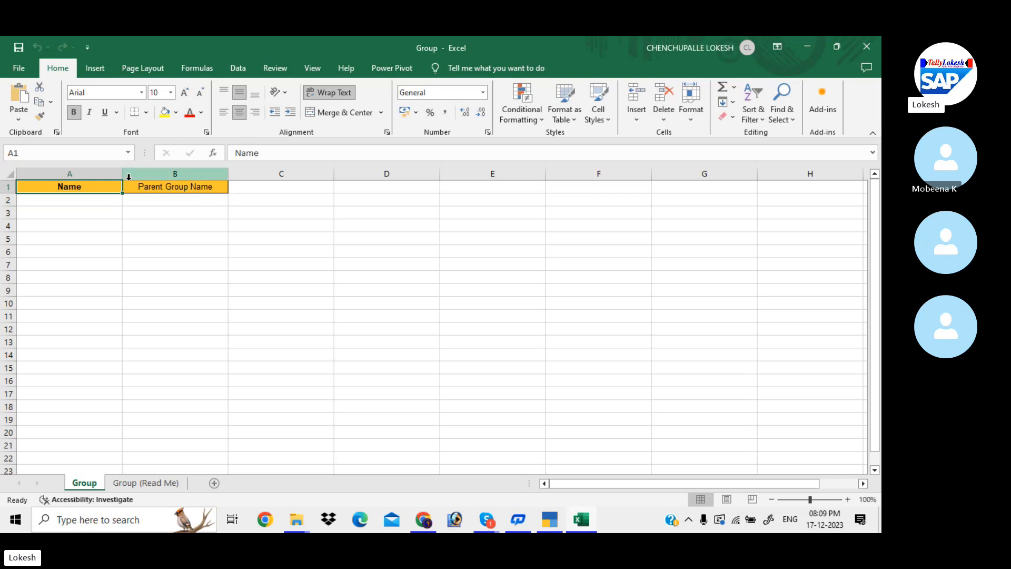
left_click(100, 198)
type("College Expenses\tIndirect Expenses College Incomes\tIndirect Incomes School Expenses\tIndirect Expenses School Incomes\tIndirect Incomes Kadapa Customers\tSundry Debtors Kadapa Suppliers\tSundry Creditor")
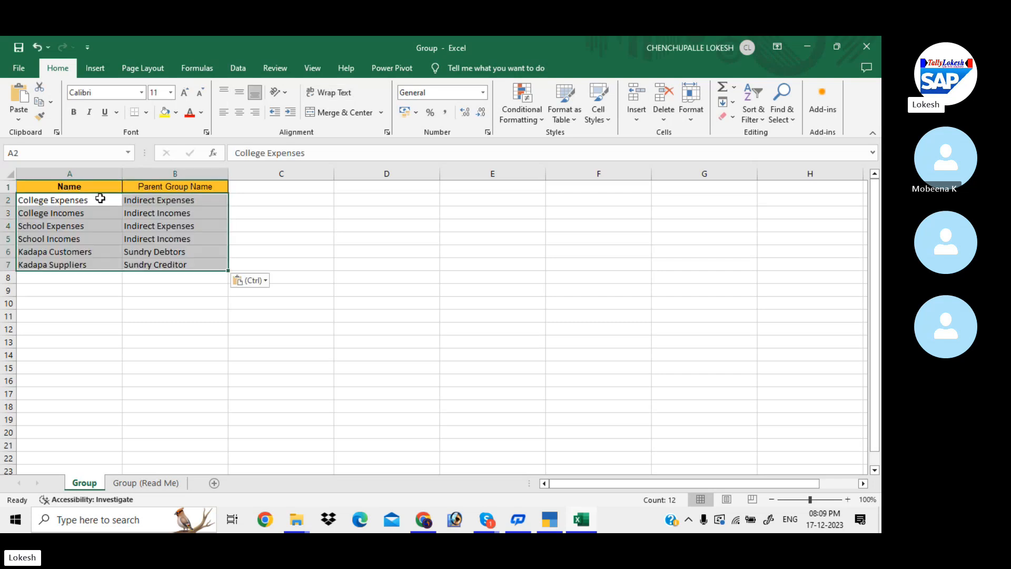
left_click(177, 291)
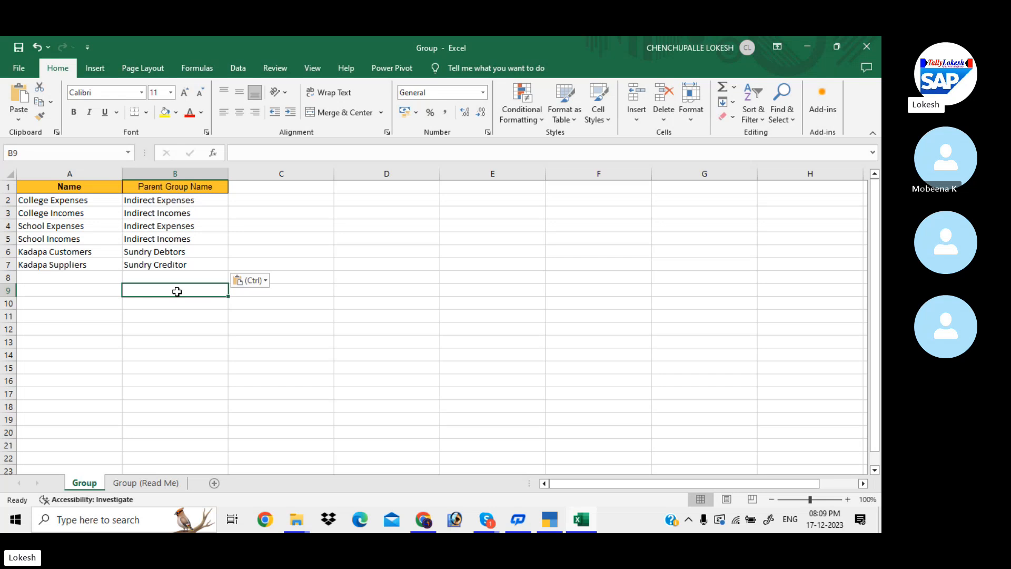
left_click(99, 223)
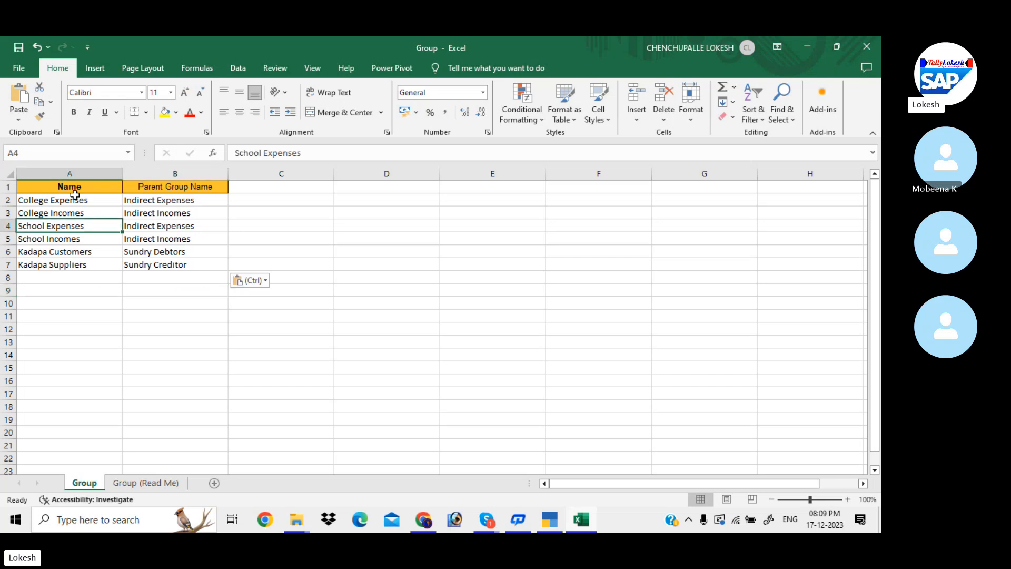
left_click_drag(74, 195, 188, 264)
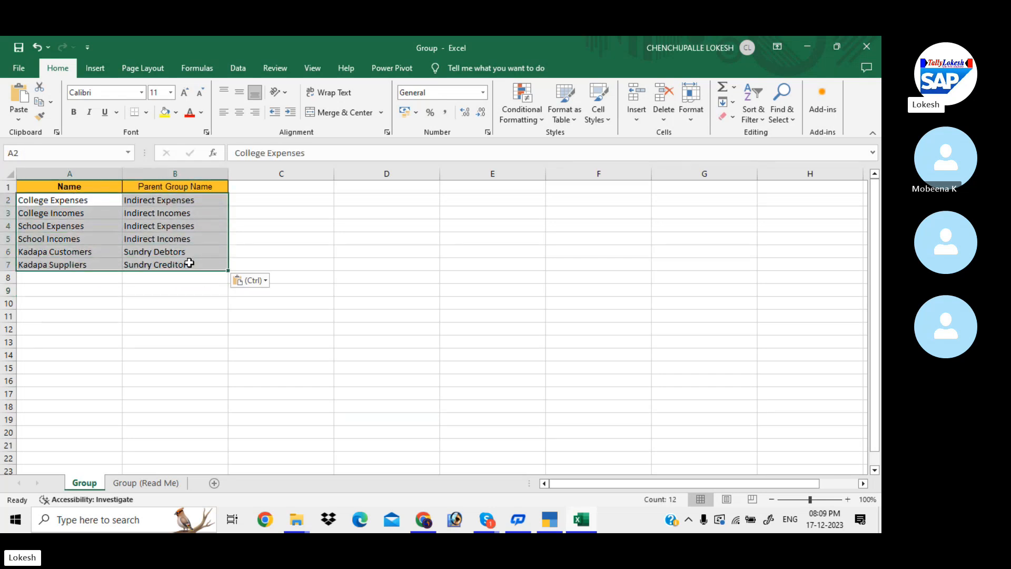
left_click(188, 263)
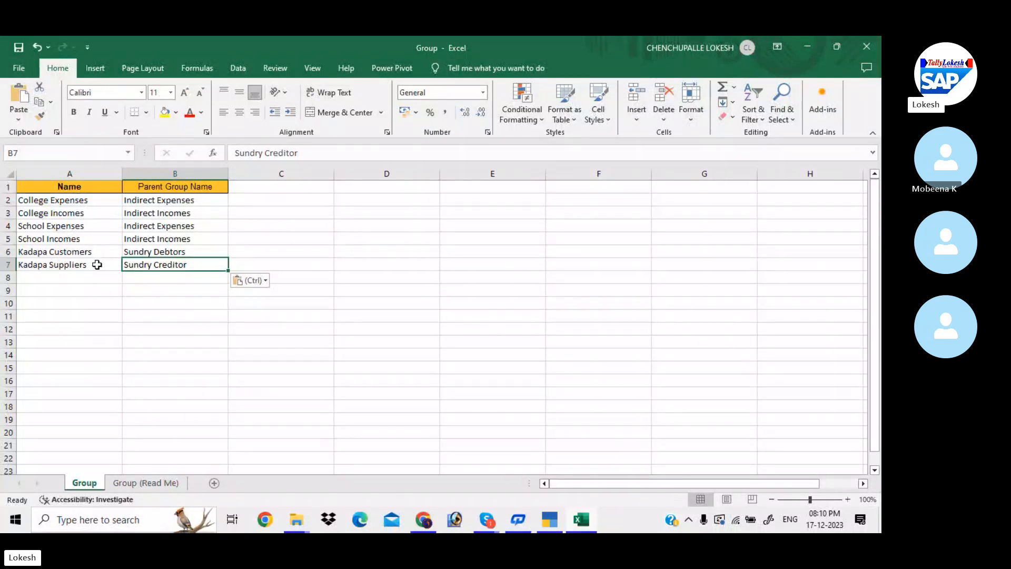
left_click(93, 241)
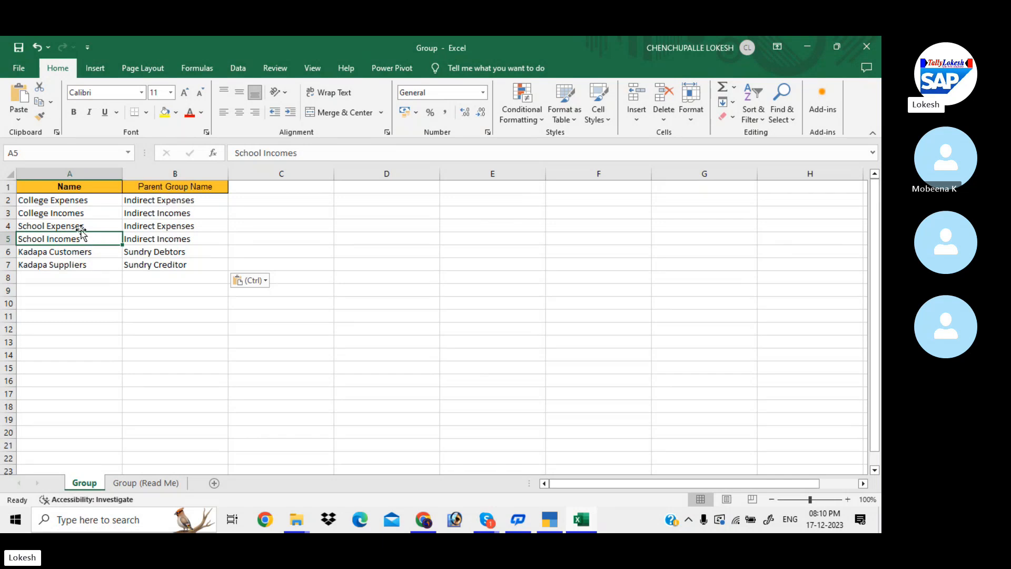
Step: Review the Name and Parent Group Name columns and the group rows from College Expenses to Kadapa Suppliers
left_click(95, 173)
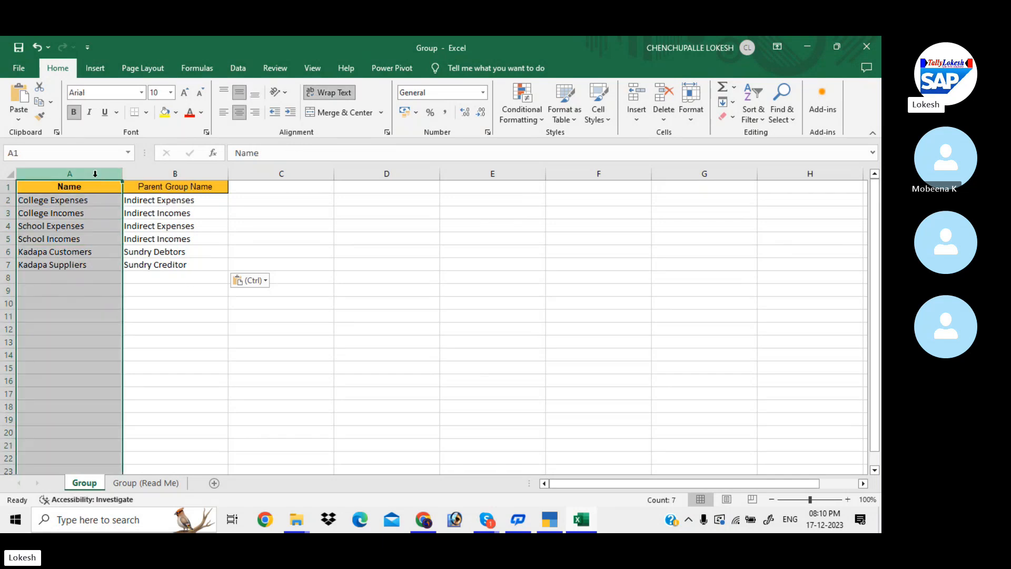
left_click(149, 174)
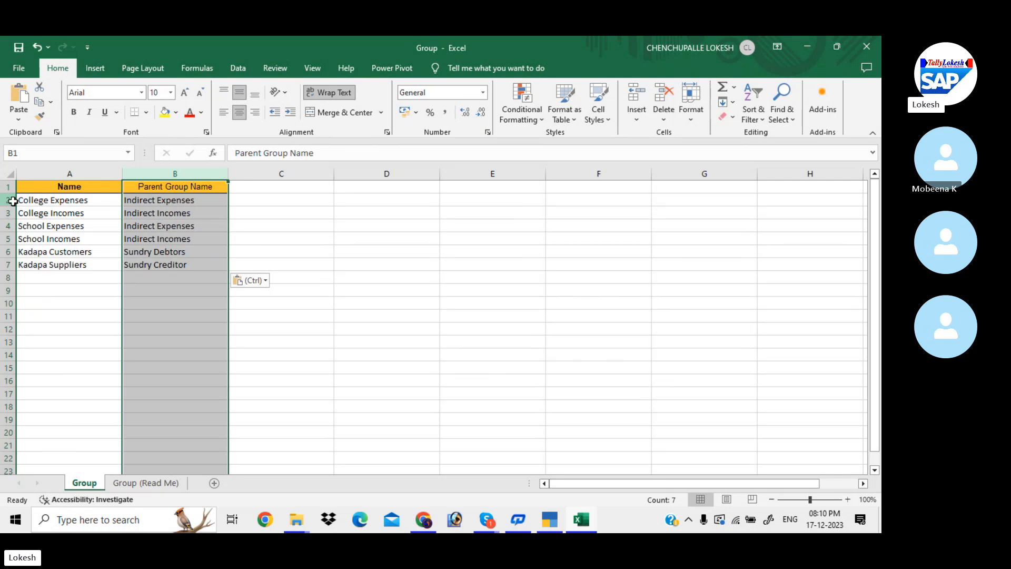
left_click(9, 200)
left_click(31, 201)
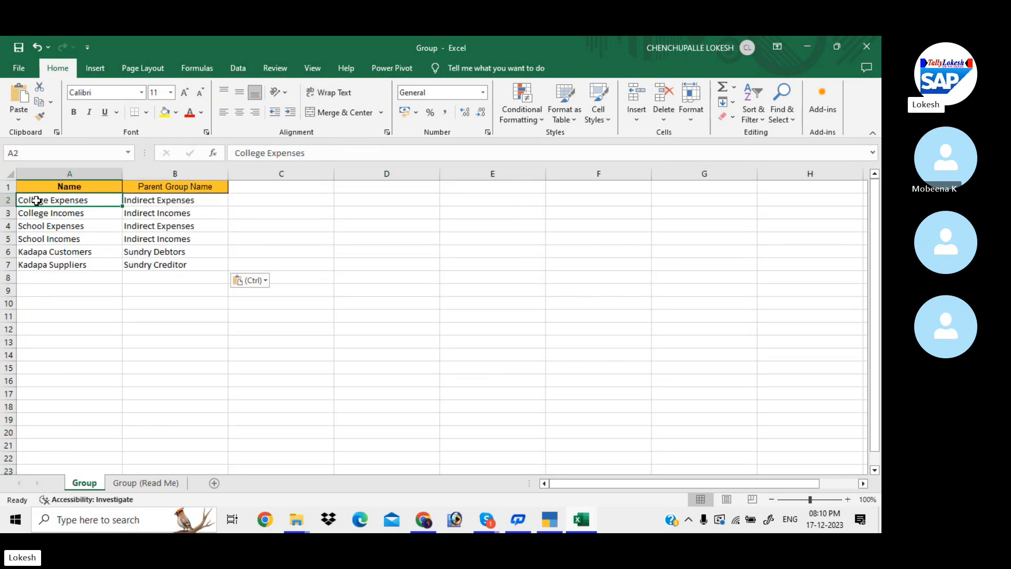
left_click(9, 201)
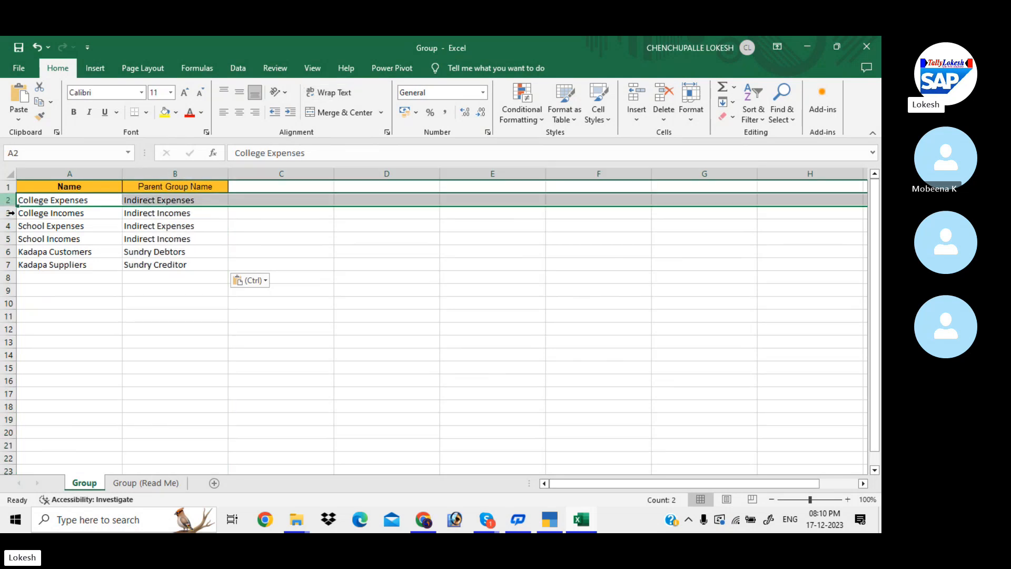
left_click(8, 265)
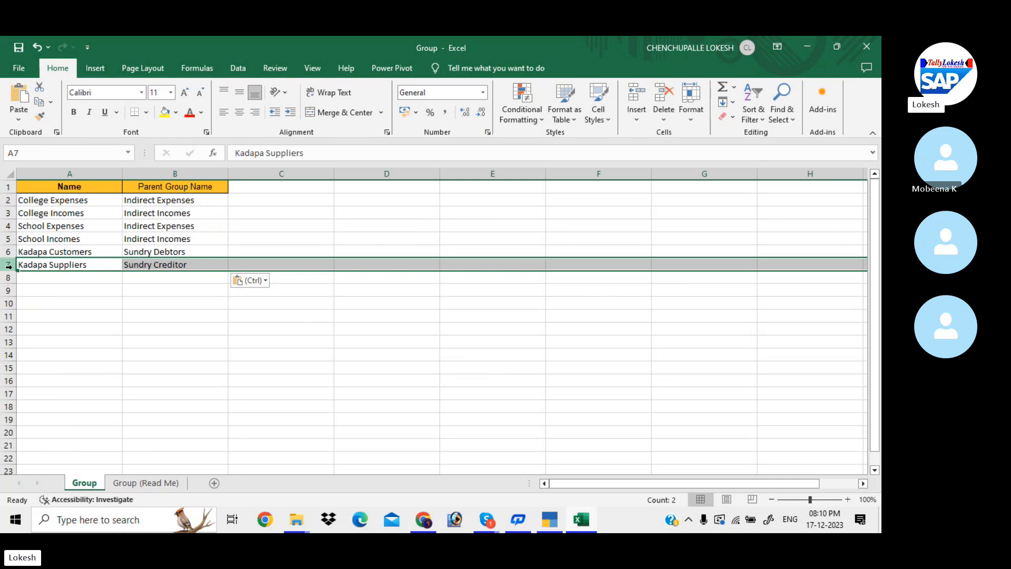
left_click(111, 340)
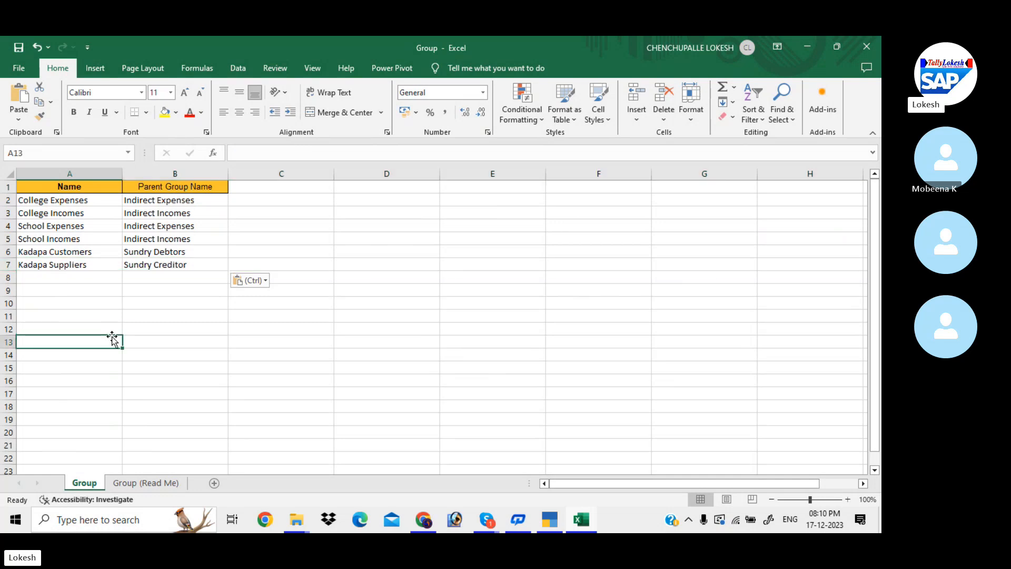
Step: Switch to TallyPrime, leave Group Creation without entering anything, and open the list of masters for alteration
left_click(538, 511)
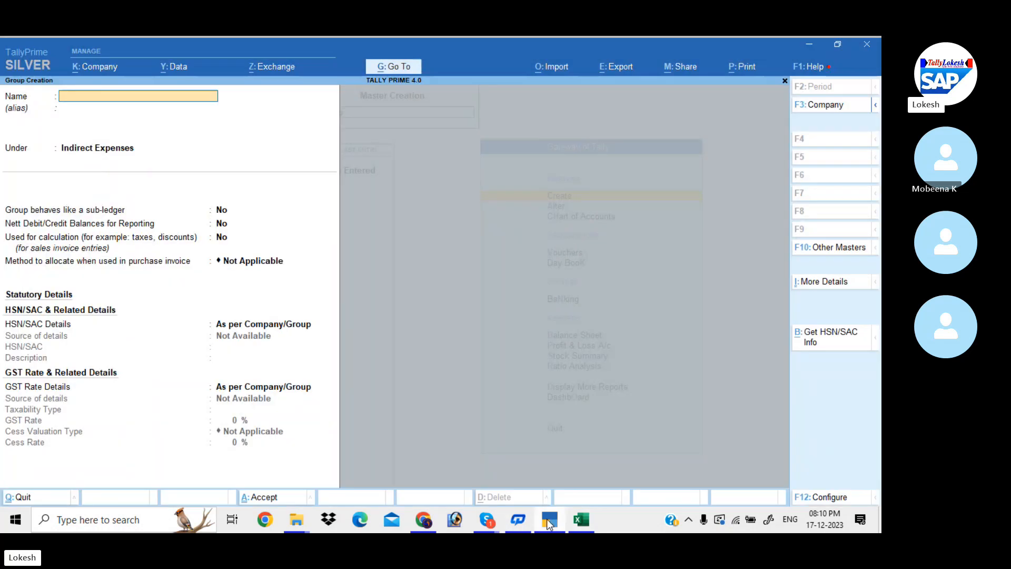
key("Escape")
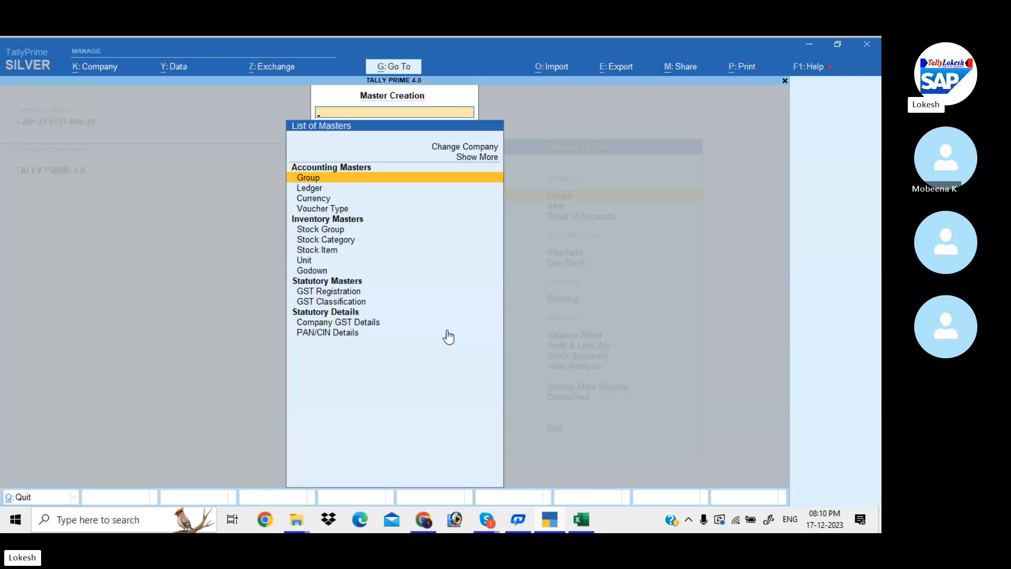
key("Escape")
key("Down")
key("Return")
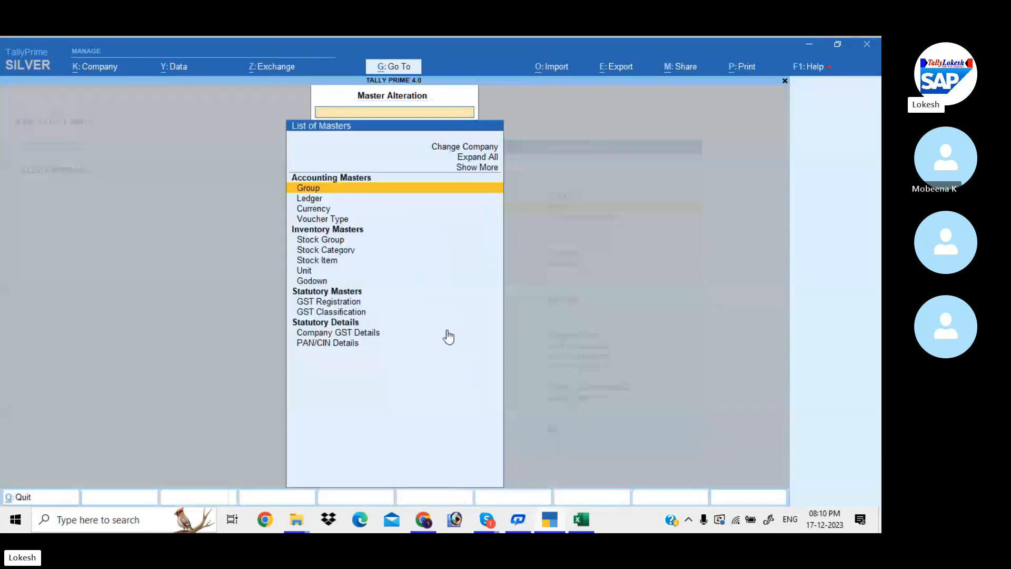
key("Down")
key("Return")
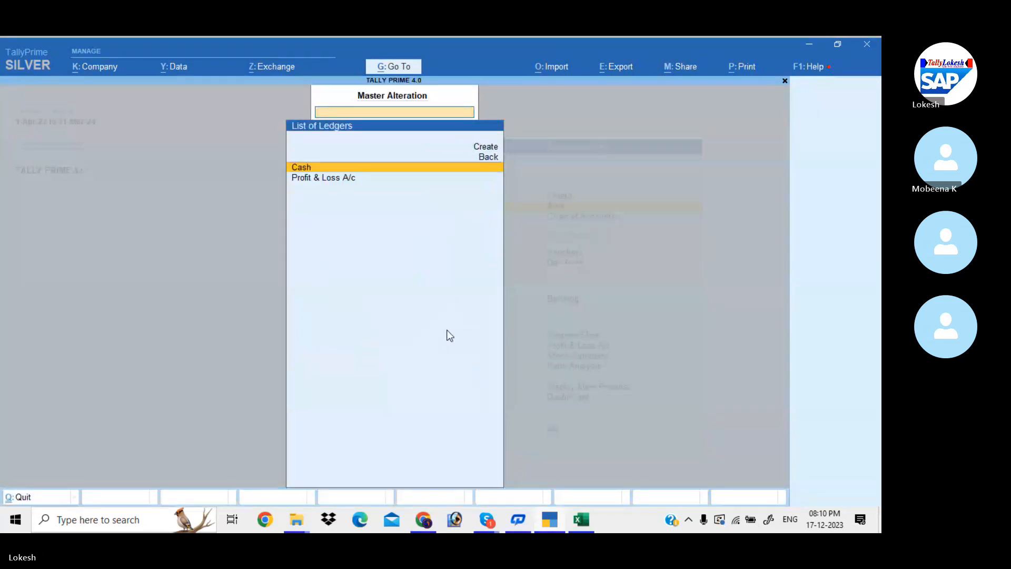
key("Escape")
key("Up")
Step: Delete the SCHOOL EXPE group from the list of groups and return to the Gateway of Tally
key("Return")
type("S")
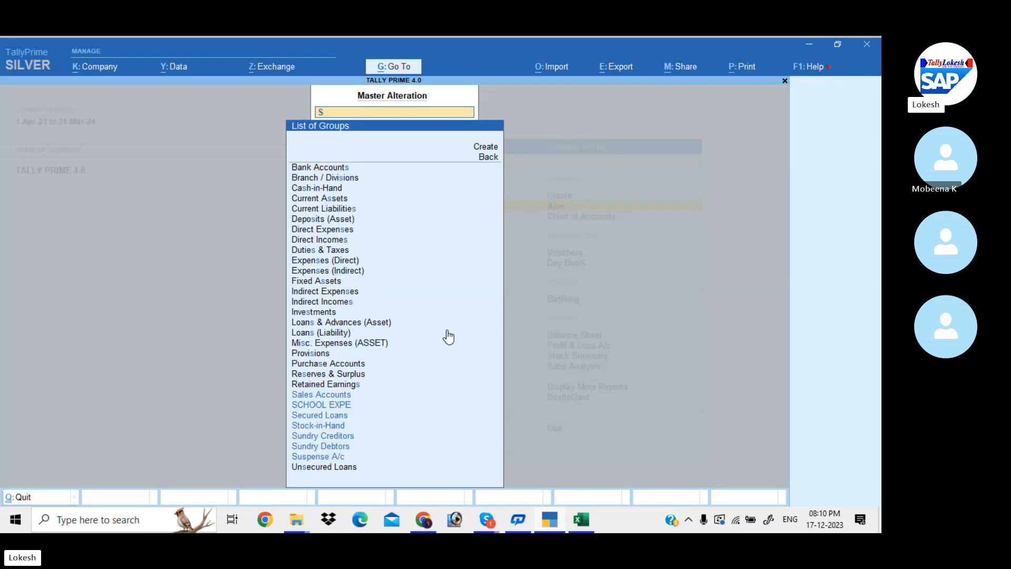
type("C")
key("Return")
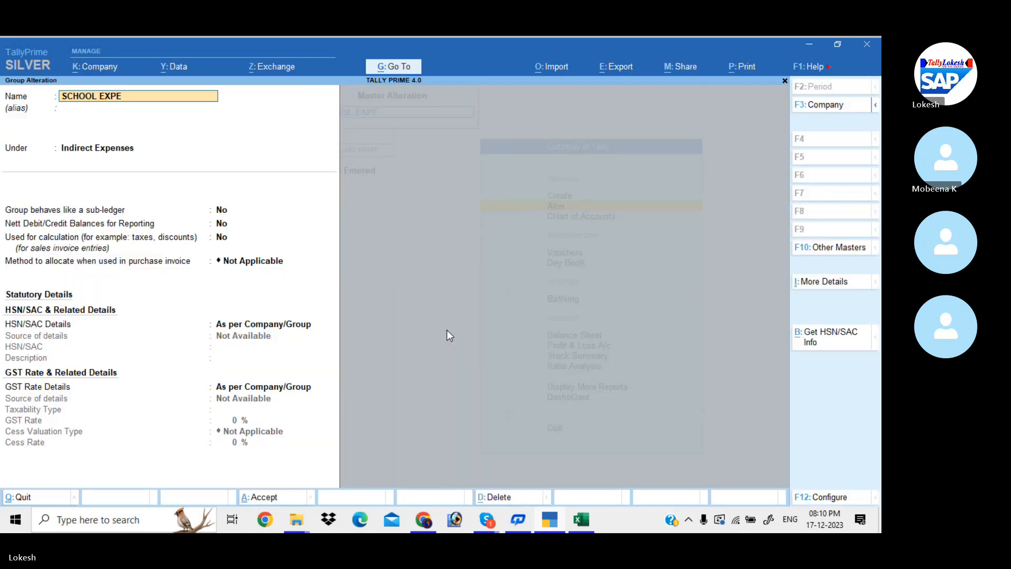
key("alt+d")
key("y")
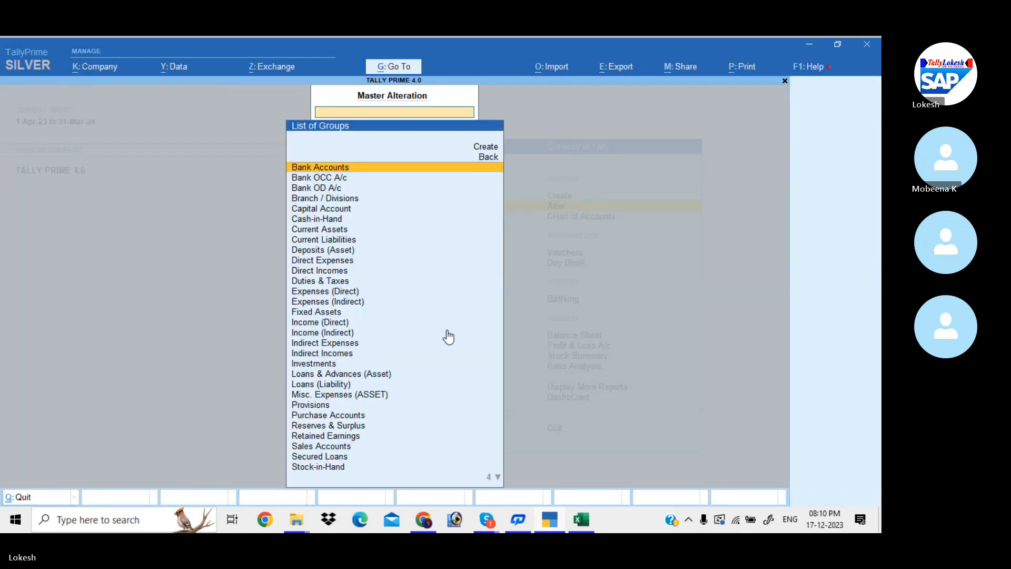
key("Escape")
key("Escape")
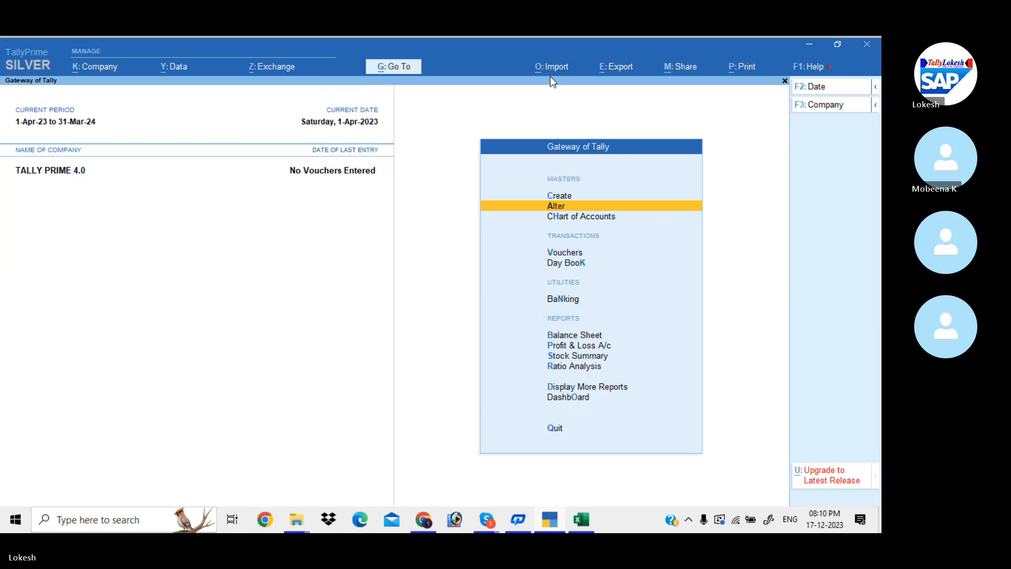
Step: Start a masters import with Excel (Spreadsheet) as the file format
left_click(563, 68)
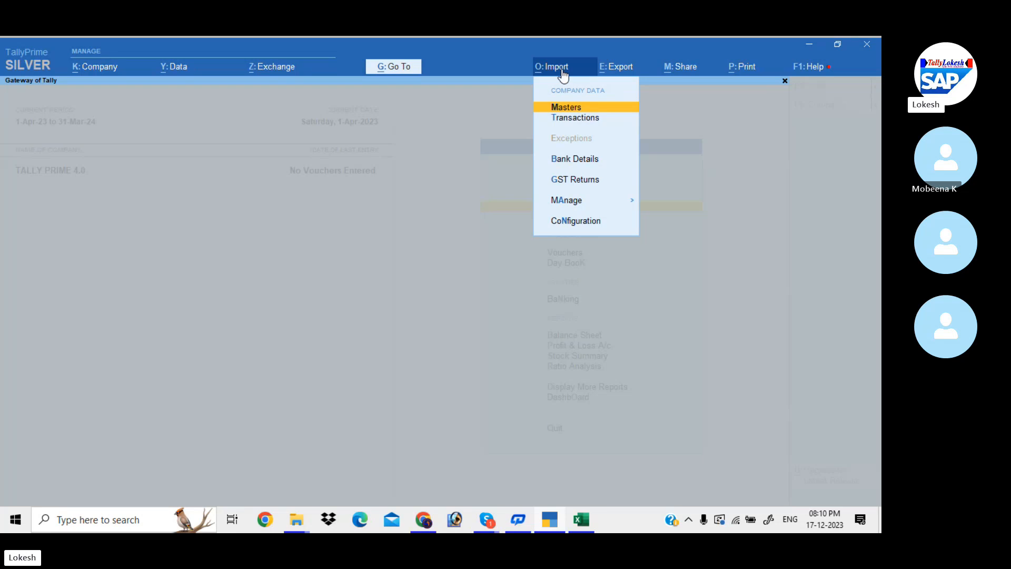
left_click(575, 109)
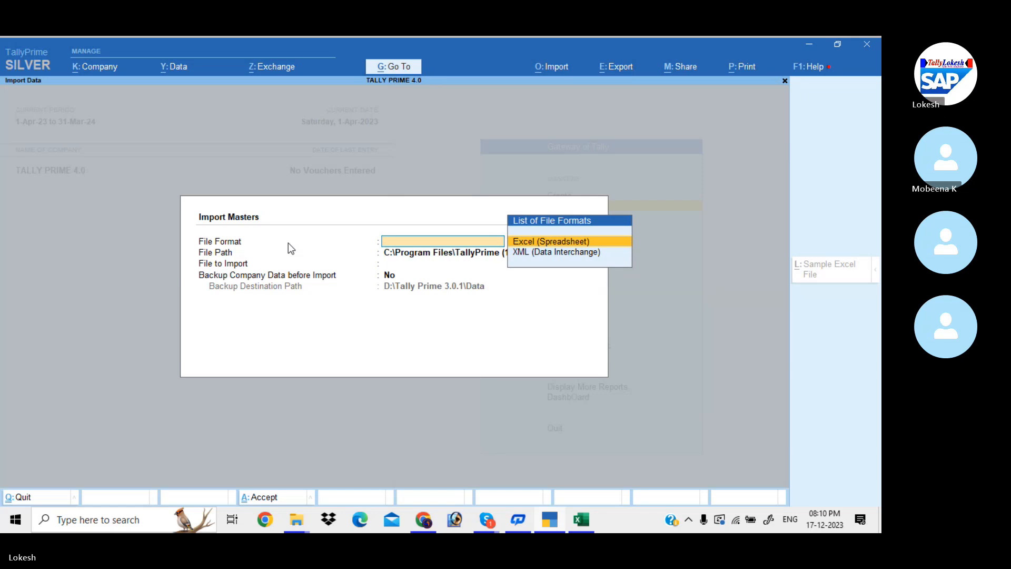
key("Return")
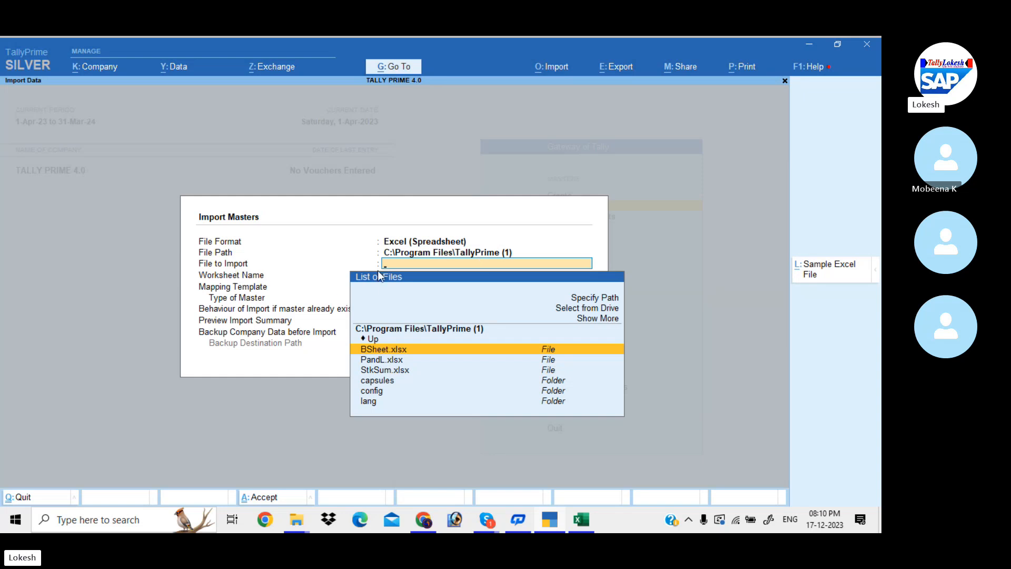
Step: Browse from the drive list to the Desktop folder to locate the file to import
key("Up")
key("Up")
key("Up")
key("Up")
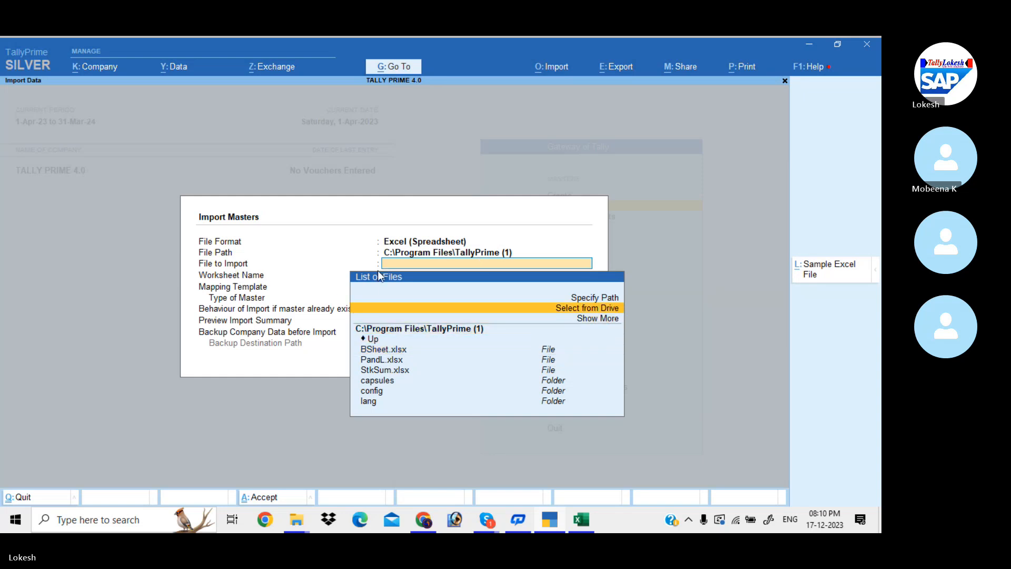
key("Return")
key("Down")
key("Down")
key("Down")
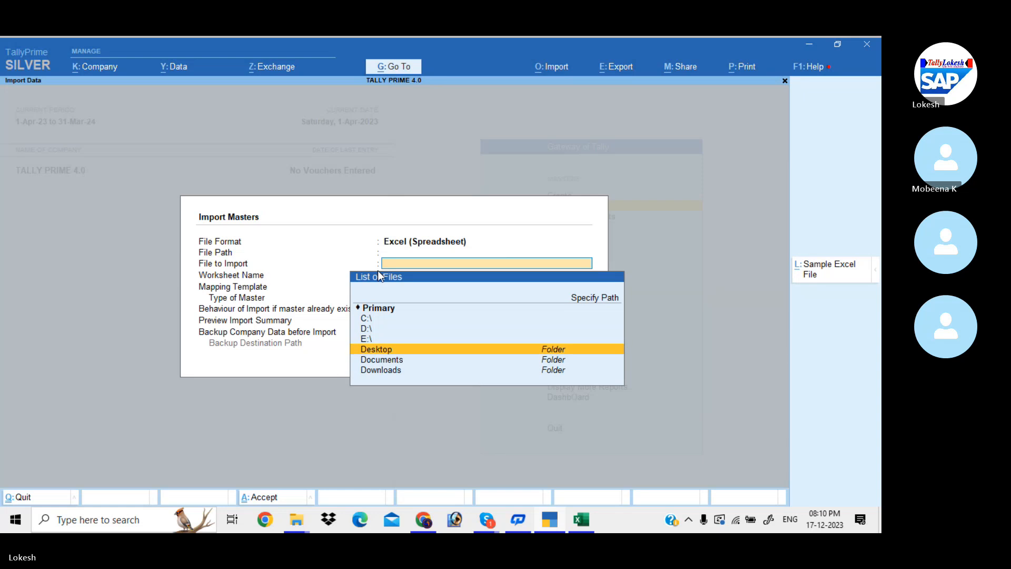
key("Return")
Step: Set the import path to the TALLY EXCEL FILES folder and highlight Group.xlsx in its file list
key("Down")
key("Down")
key("Down")
key("Down")
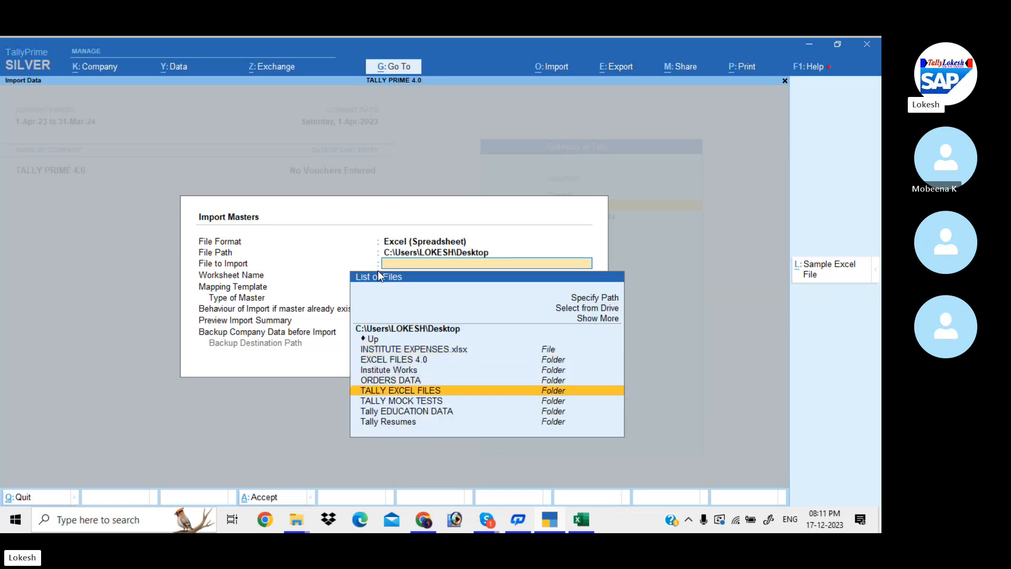
key("Return")
key("Down")
key("Down")
key("Down")
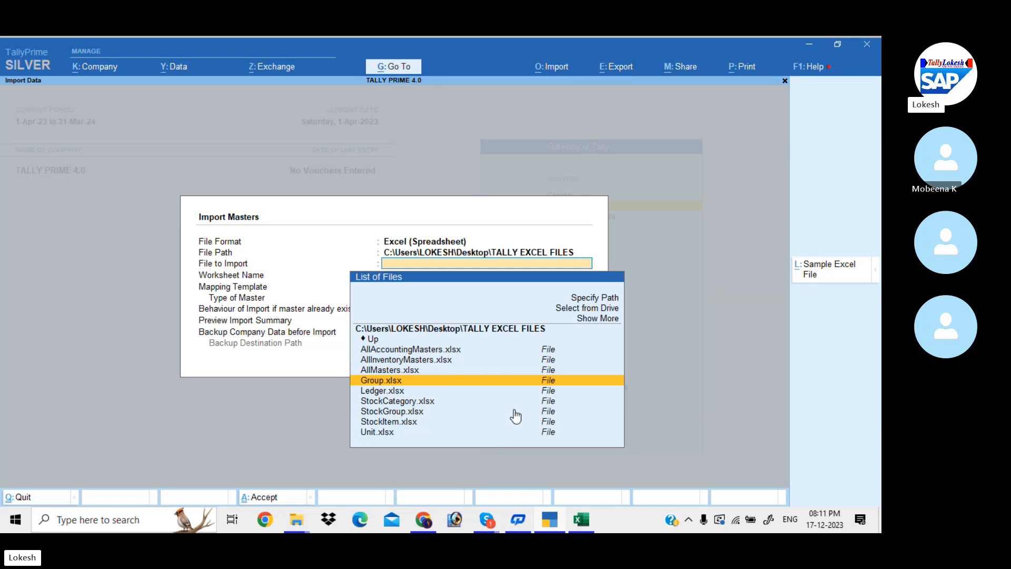
Step: Switch to Excel to save and close the Group workbook, and choose Group.xlsx as the file to import in TallyPrime
left_click(580, 520)
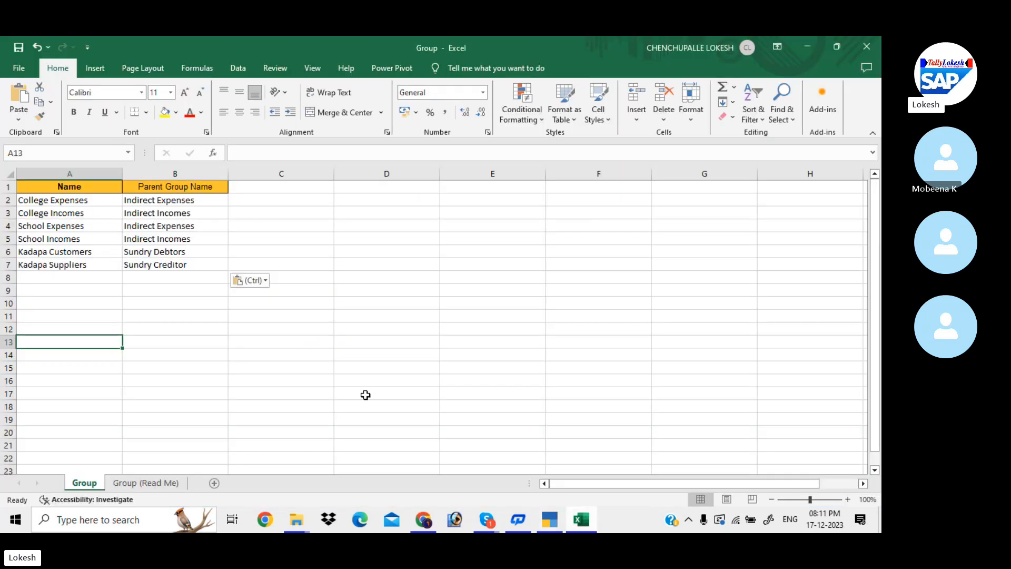
left_click(244, 321)
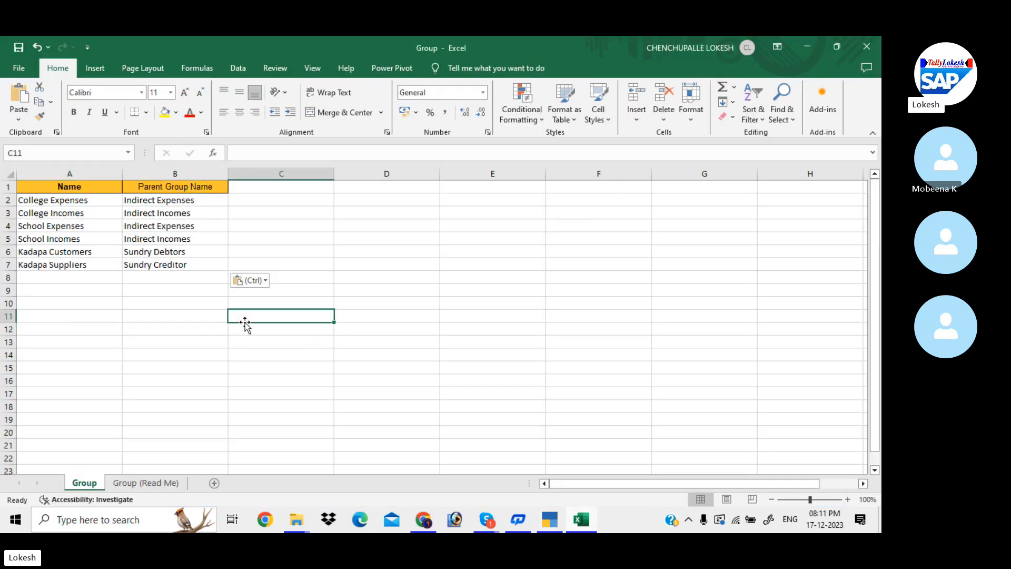
key("ctrl+s")
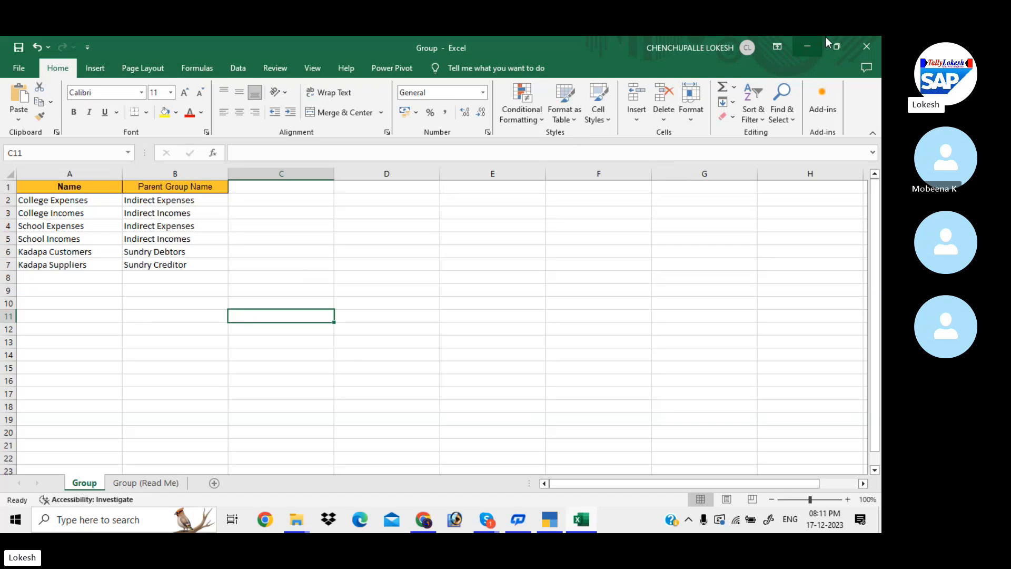
left_click(876, 46)
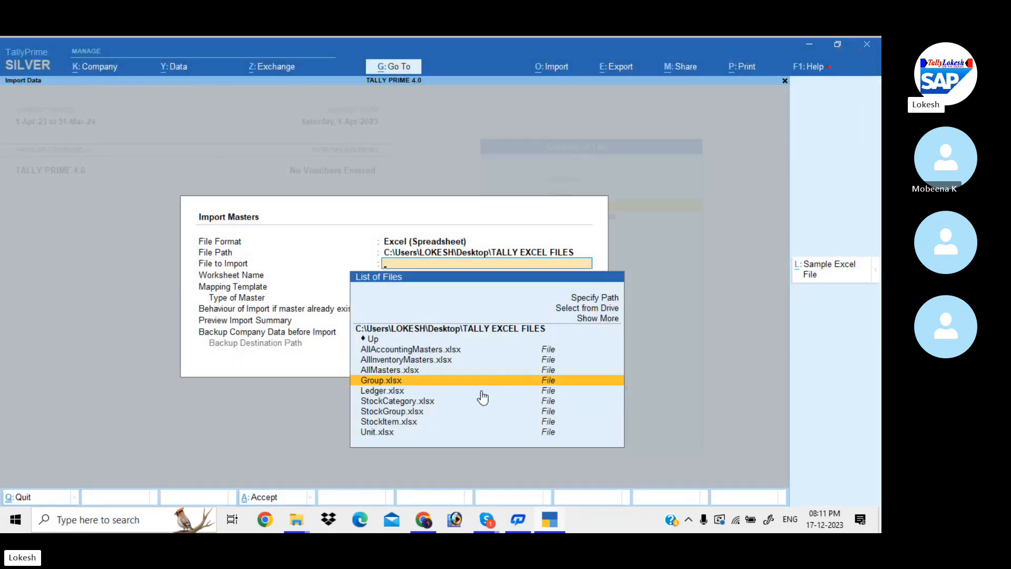
key("Return")
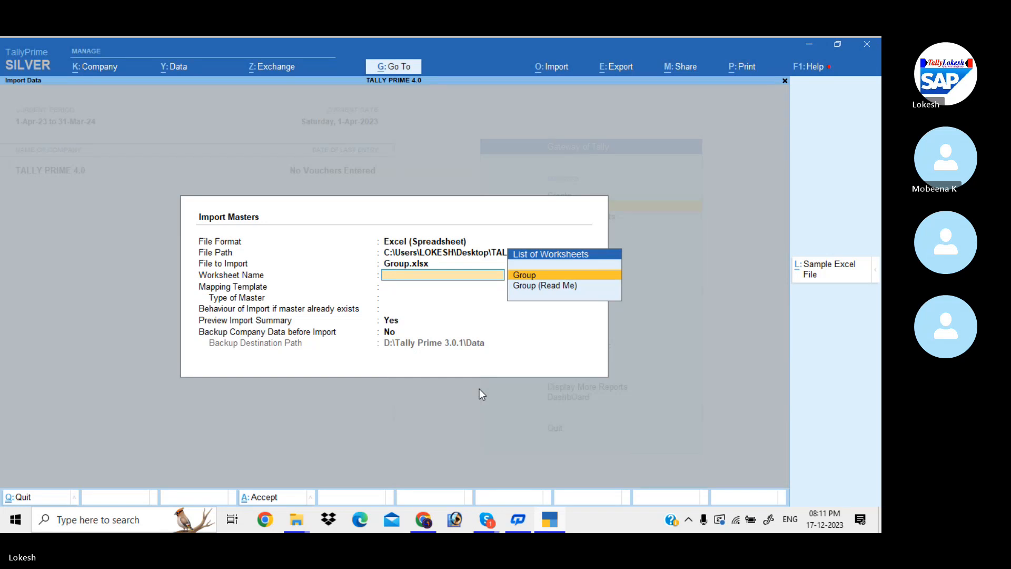
Step: Configure the masters import with worksheet Group, Default Template, master type Group, Ignore Duplicates, and the import summary preview set to Yes
key("Return")
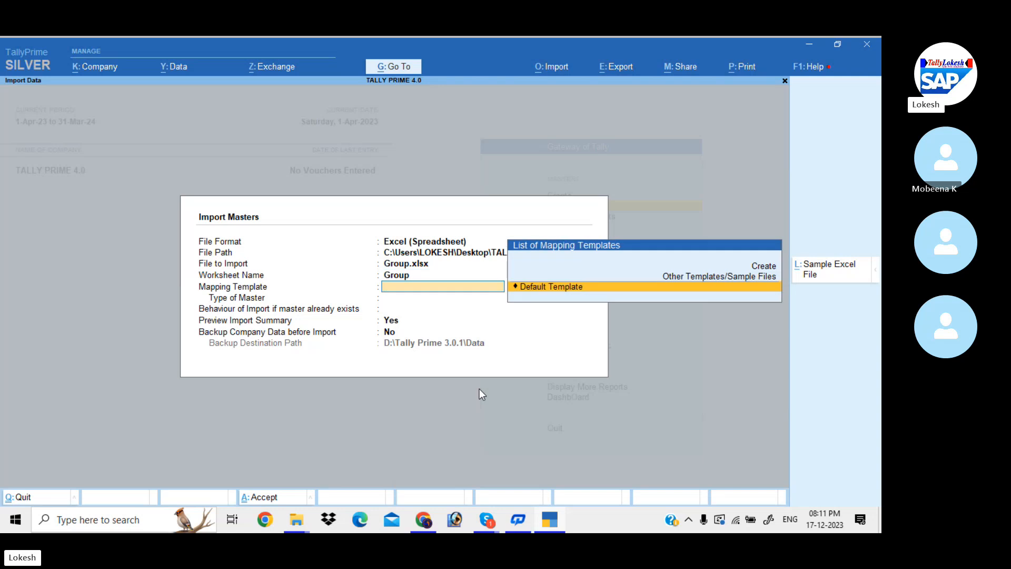
key("Return")
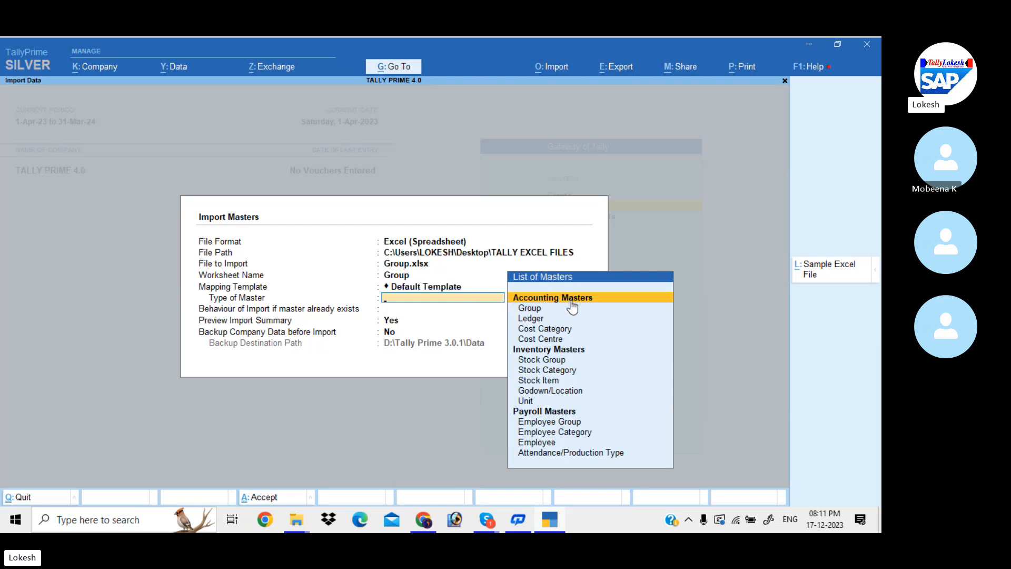
left_click(531, 311)
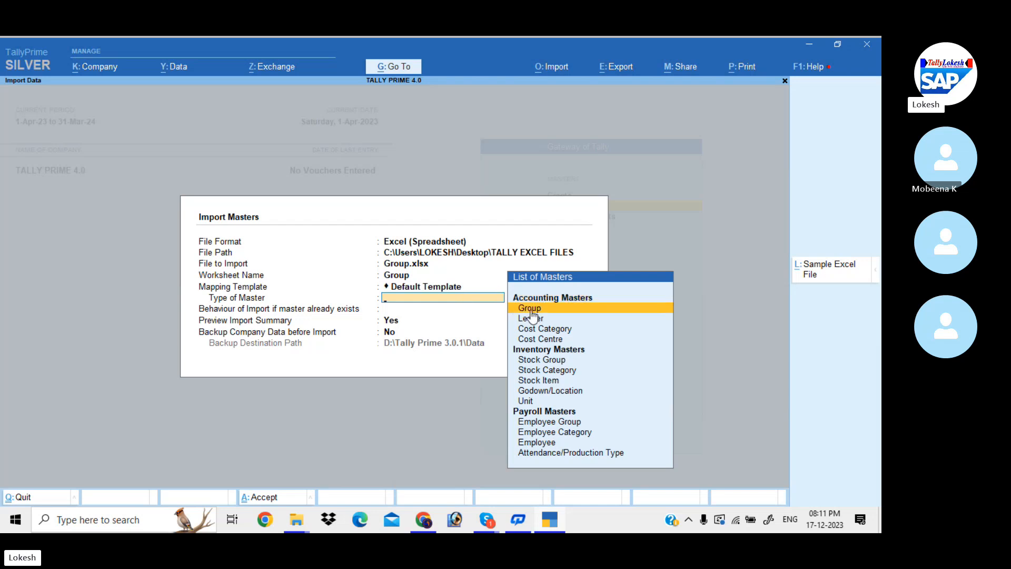
left_click(532, 313)
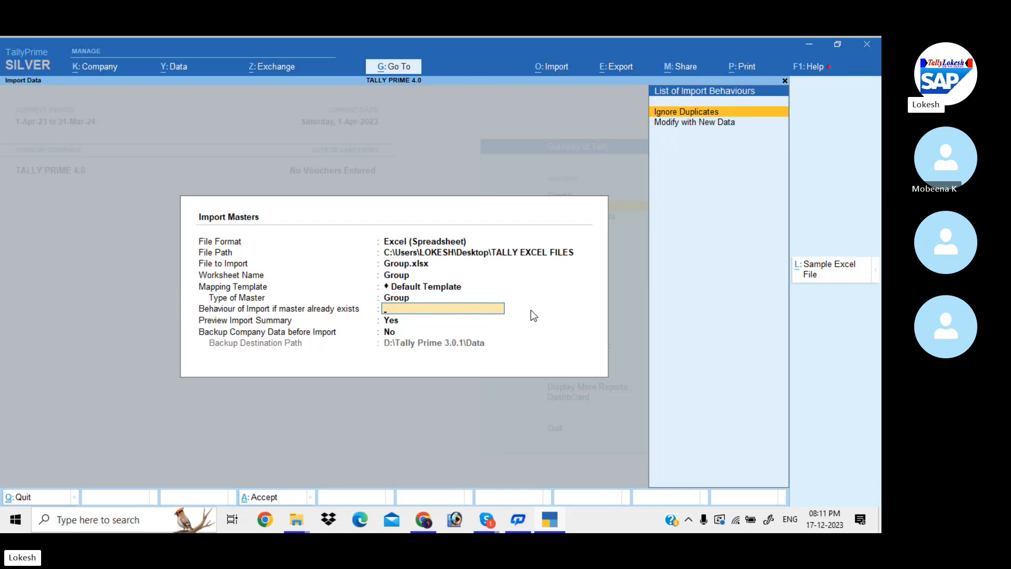
key("Return")
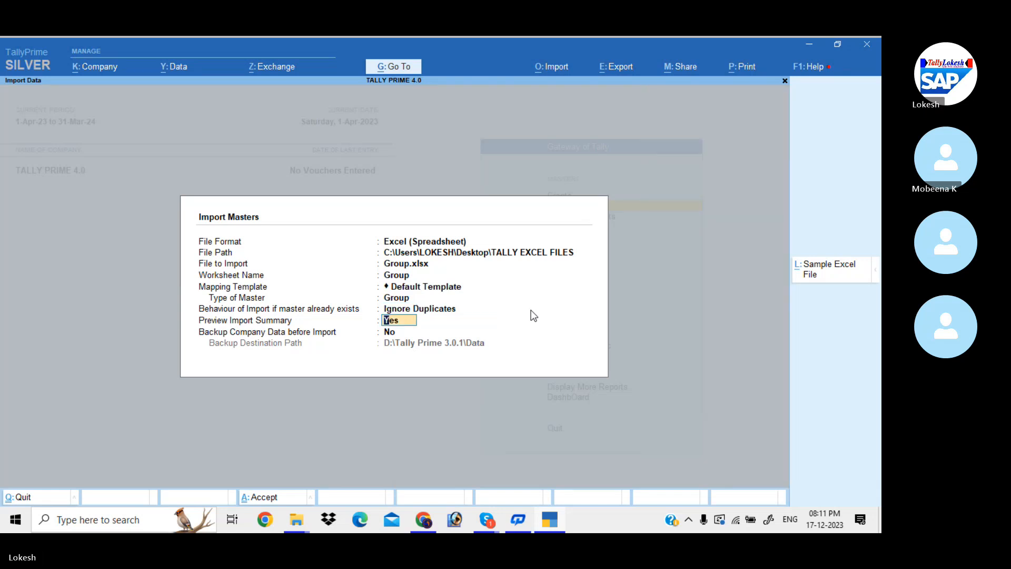
key("Return")
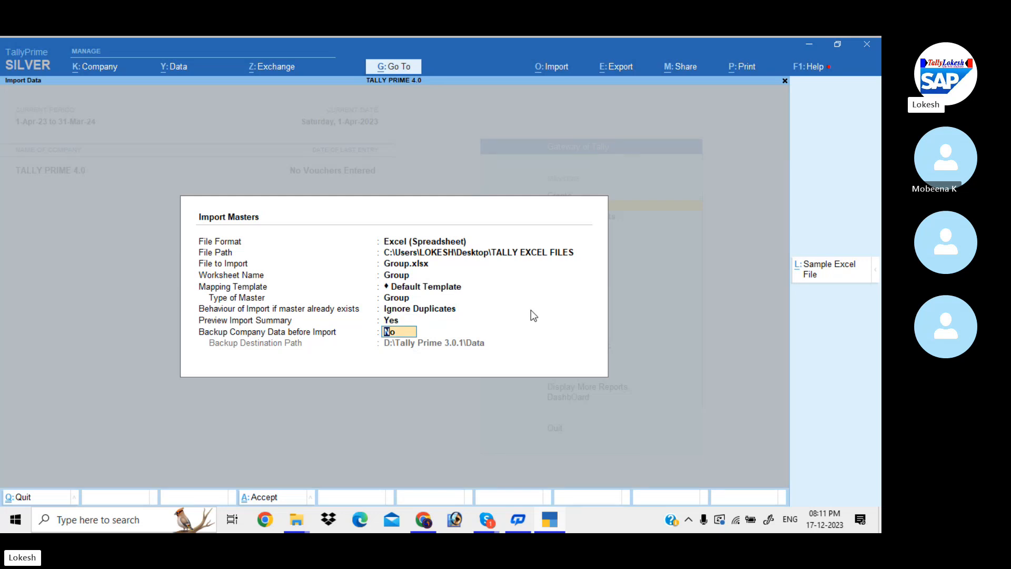
Step: Enable company data backup before import, with the desktop folder TALLY EXCEL FILES as destination, and proceed to the import summary preview
key("y")
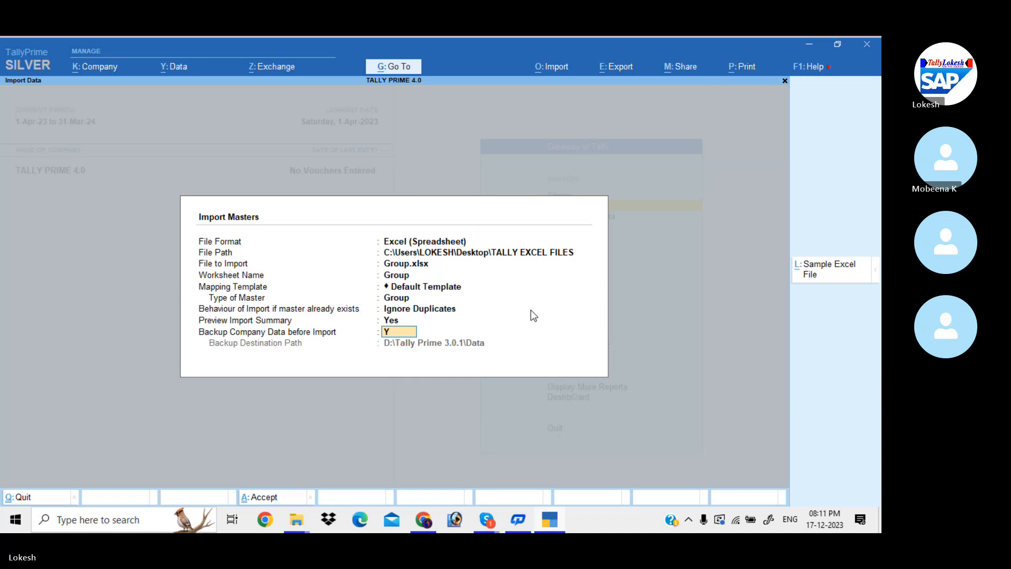
key("Return")
key("Up")
key("Return")
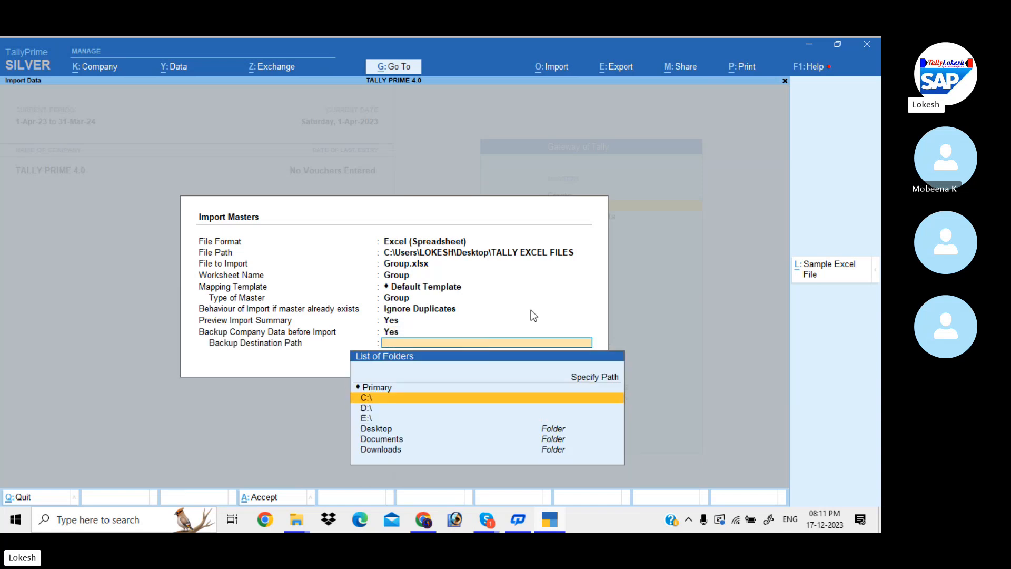
key("Down")
key("Down")
key("Down")
key("Return")
key("Down")
key("Down")
key("Down")
key("Down")
key("Down")
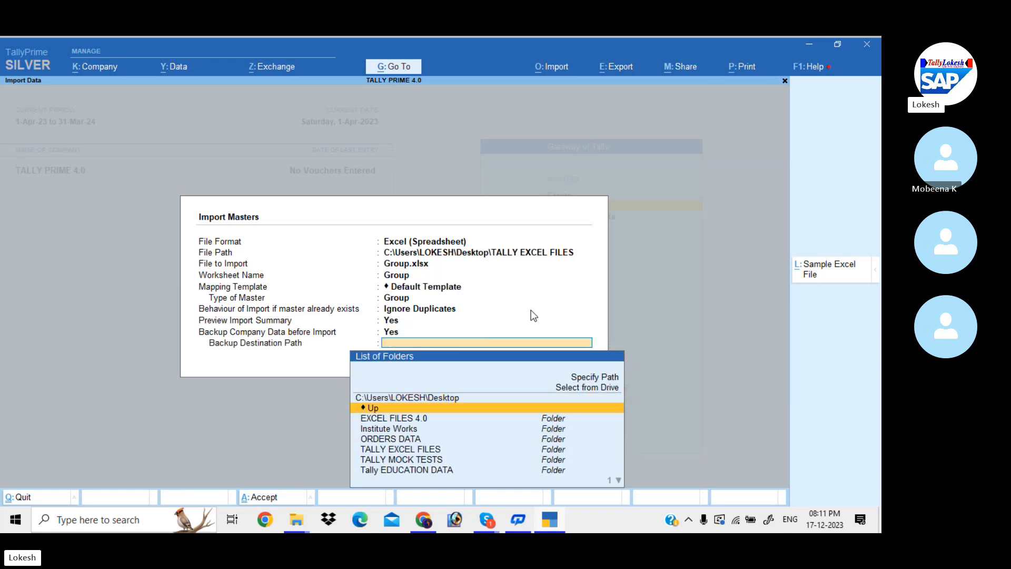
key("Return")
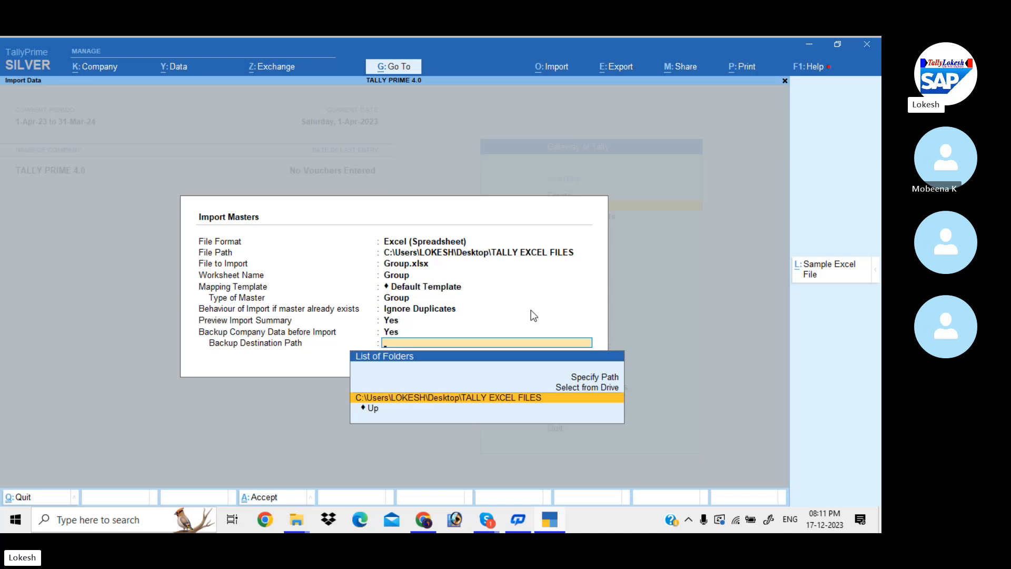
key("Return")
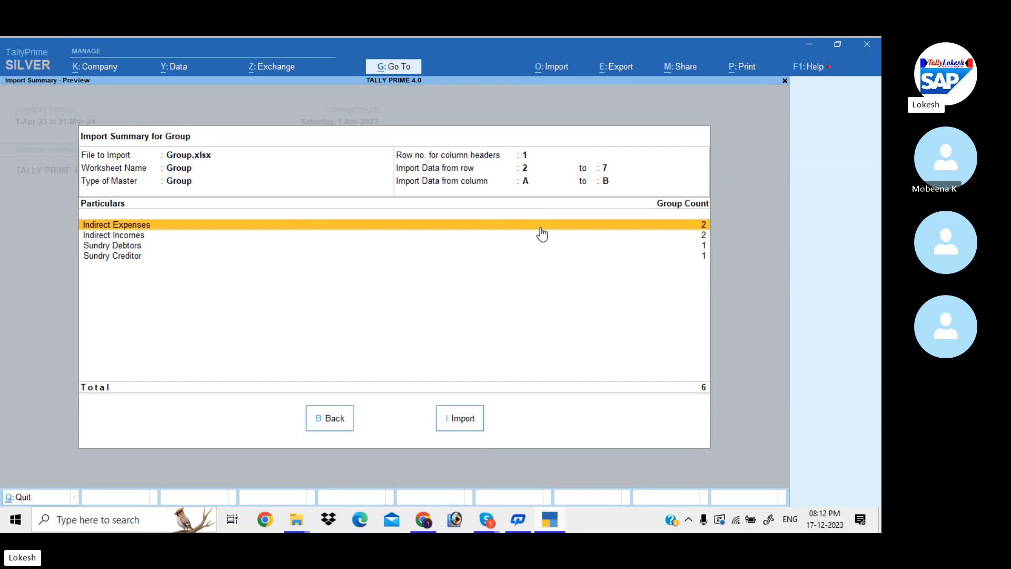
Step: Examine the Indirect Incomes, Sundry Debtors and Sundry Creditor entries in the group import summary
left_click(432, 242)
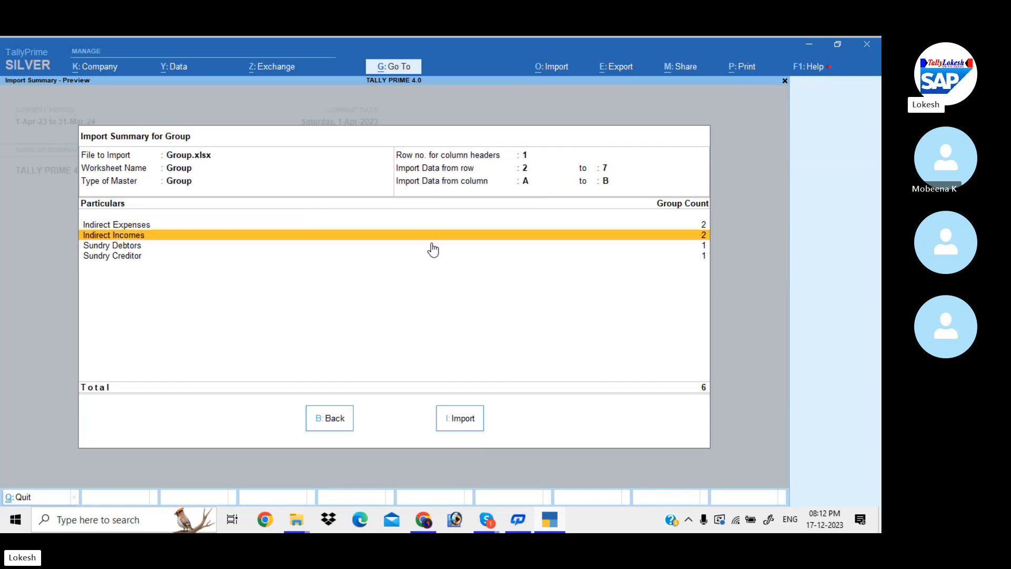
left_click(433, 247)
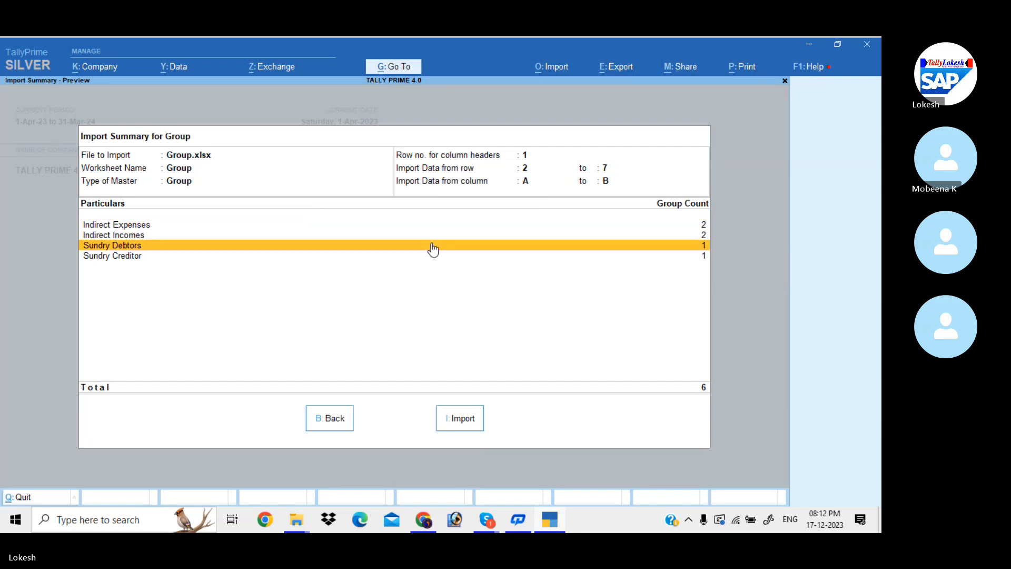
key("Down")
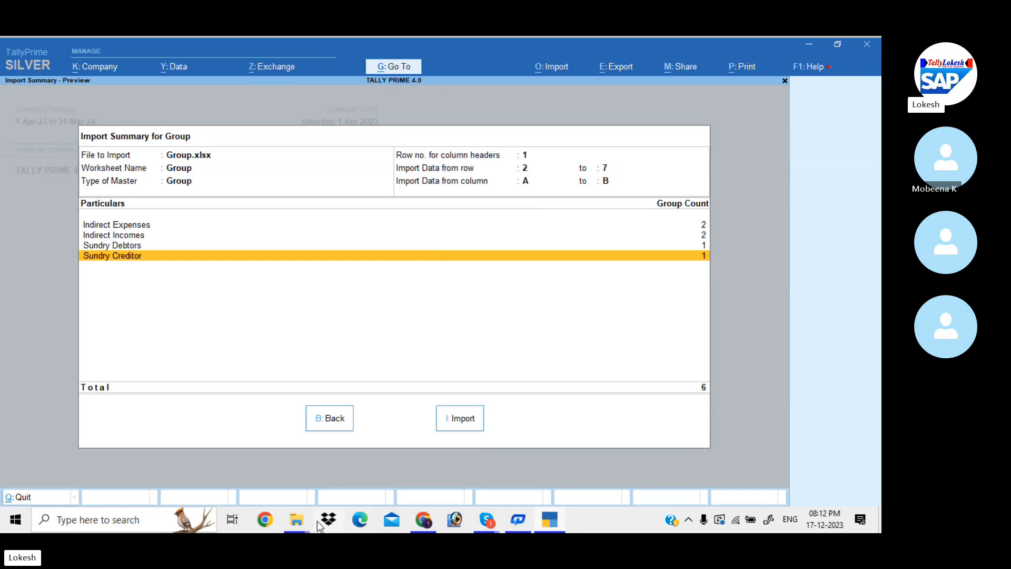
Step: Open the Group workbook from the TALLY EXCEL FILES folder and compare its rows 2 to 7 with TallyPrime's import row range
mouse_move(307, 527)
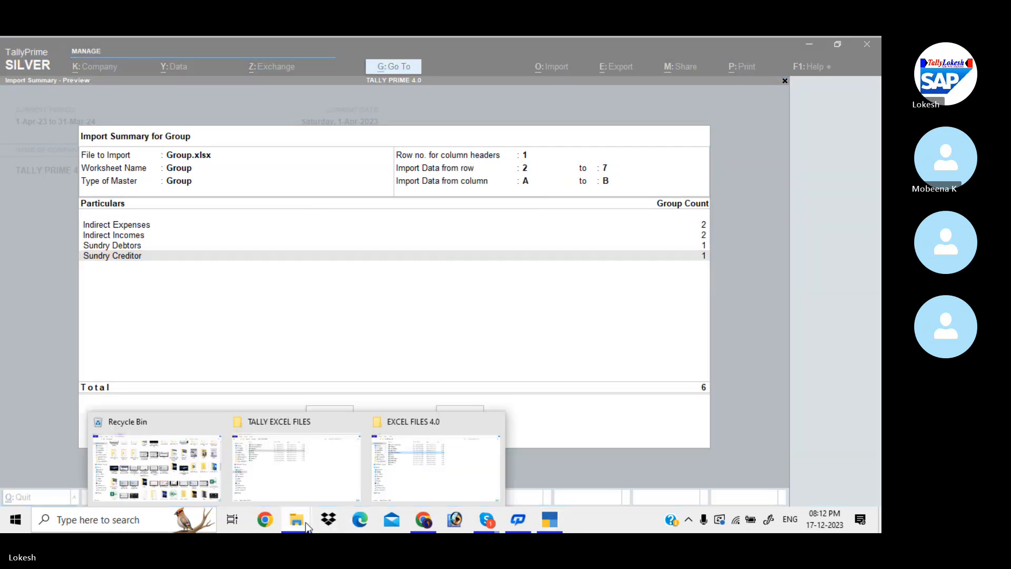
left_click(320, 485)
double_click(186, 160)
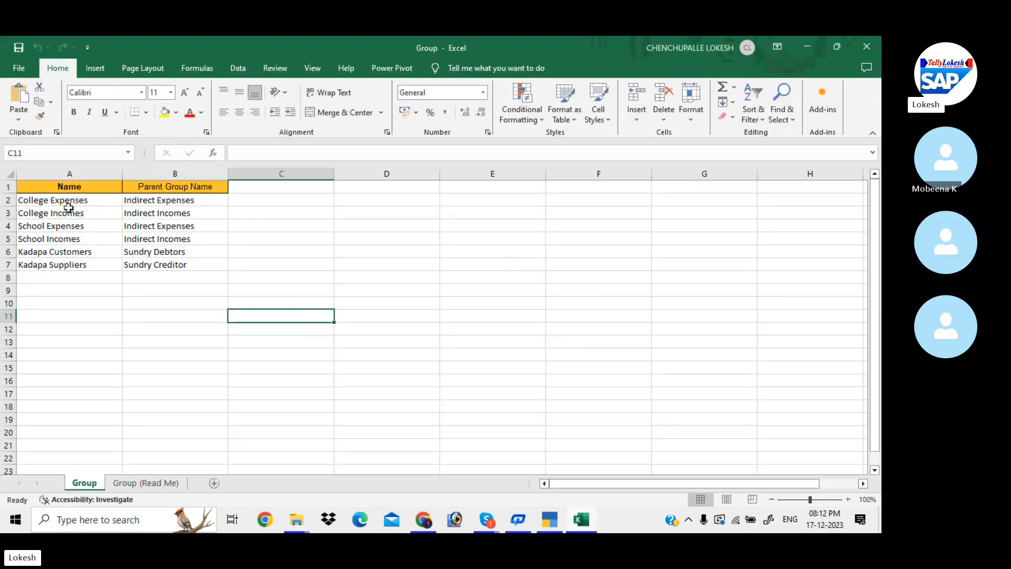
left_click(7, 200)
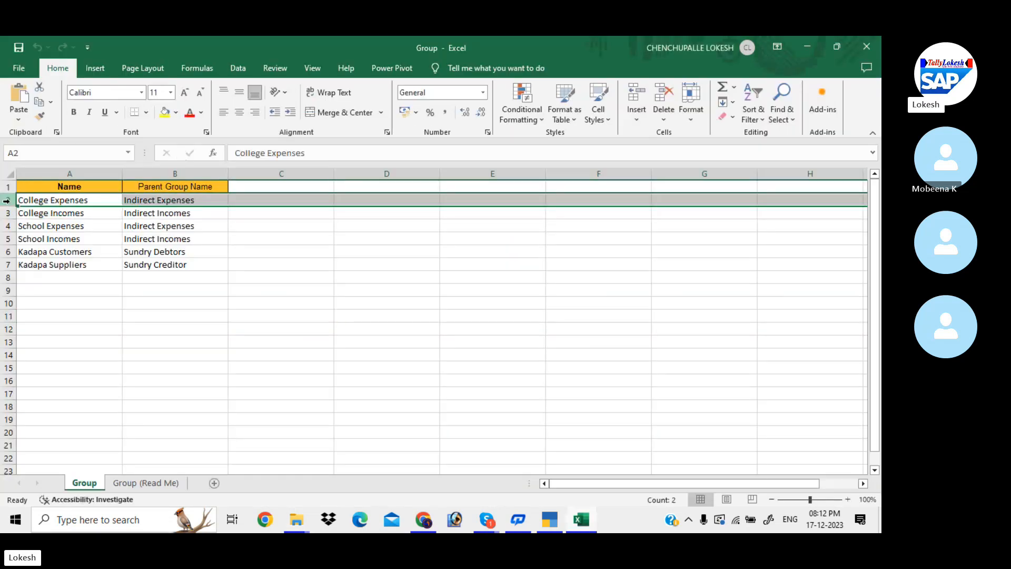
left_click(9, 265)
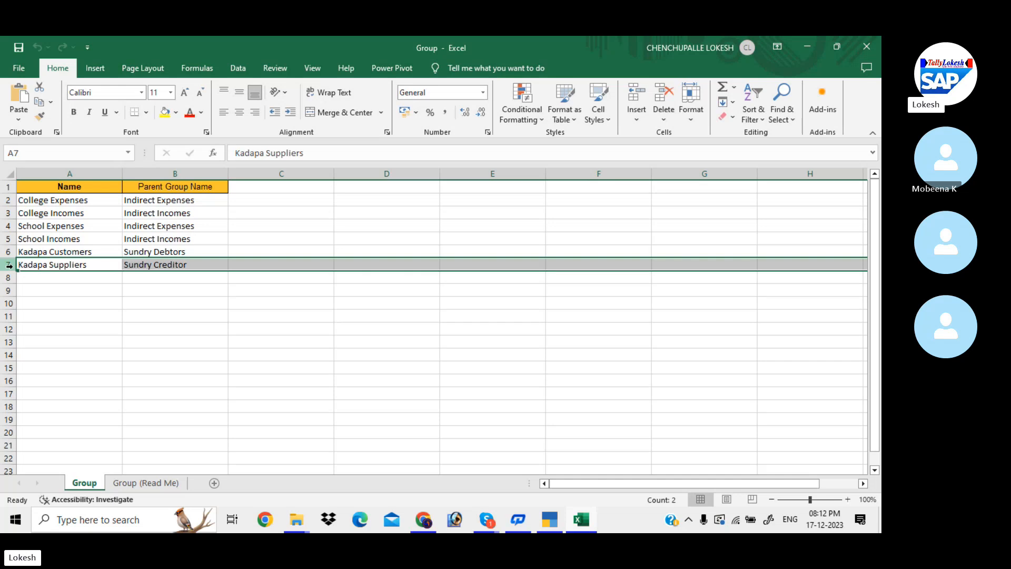
key("alt+Tab")
key("alt+Tab")
key("Tab")
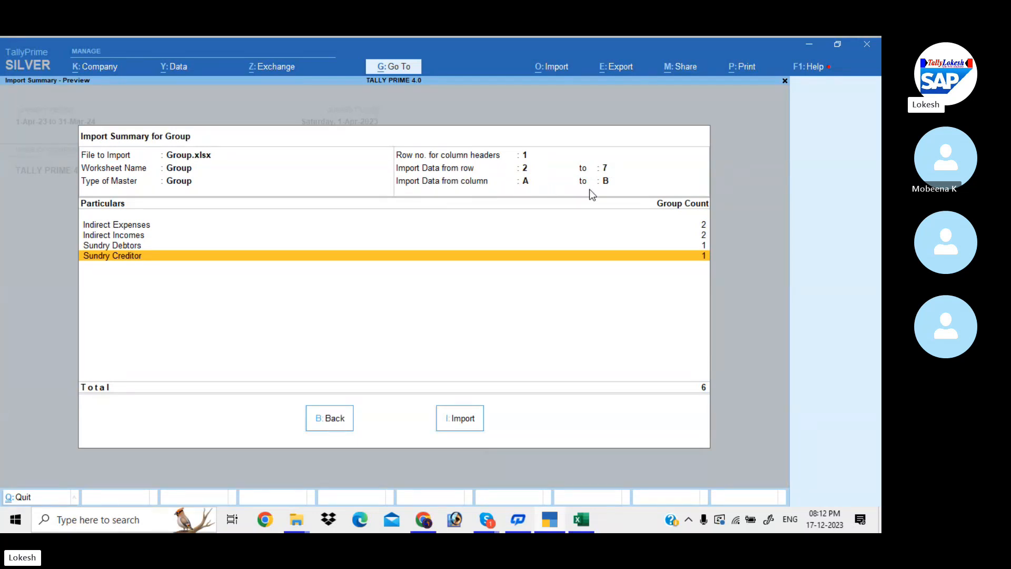
Step: Switch back to the Group workbook in Excel and check columns A and B against the import column range
key("alt+Tab")
key("alt+Tab")
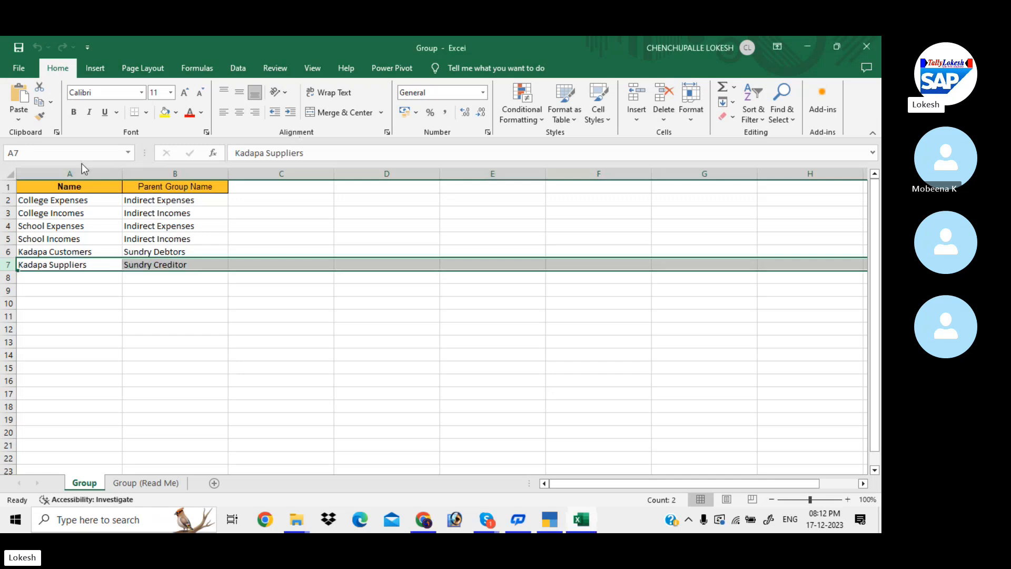
left_click(74, 173)
left_click(162, 168)
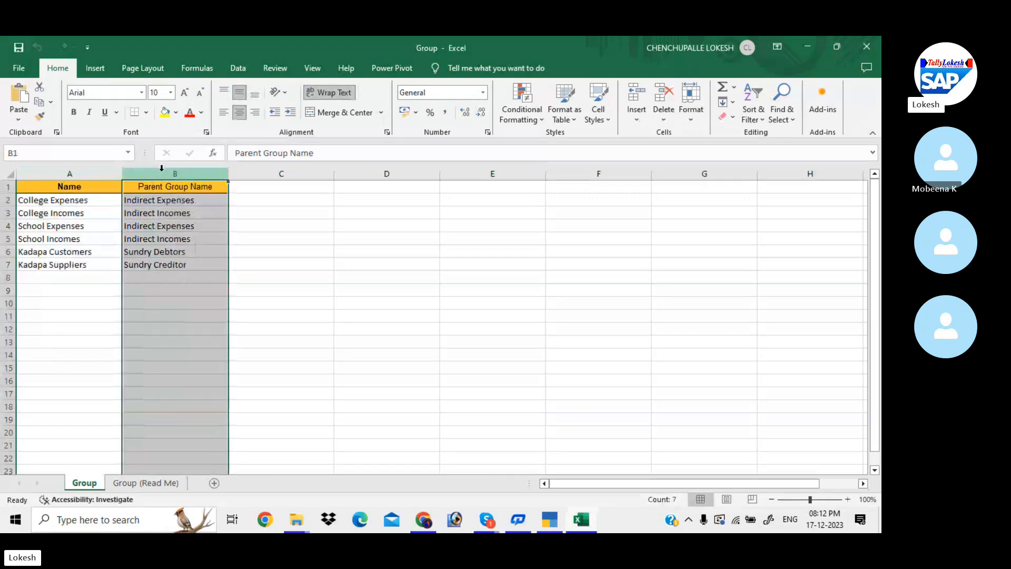
left_click(250, 242)
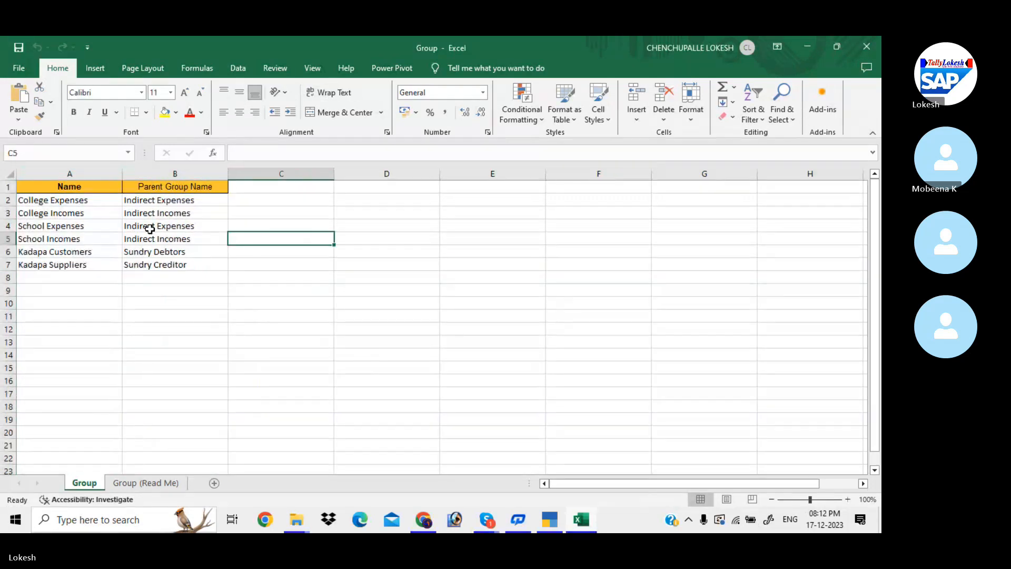
Step: Check the parent group names of the listed groups in cells B2 to B7
left_click(183, 202)
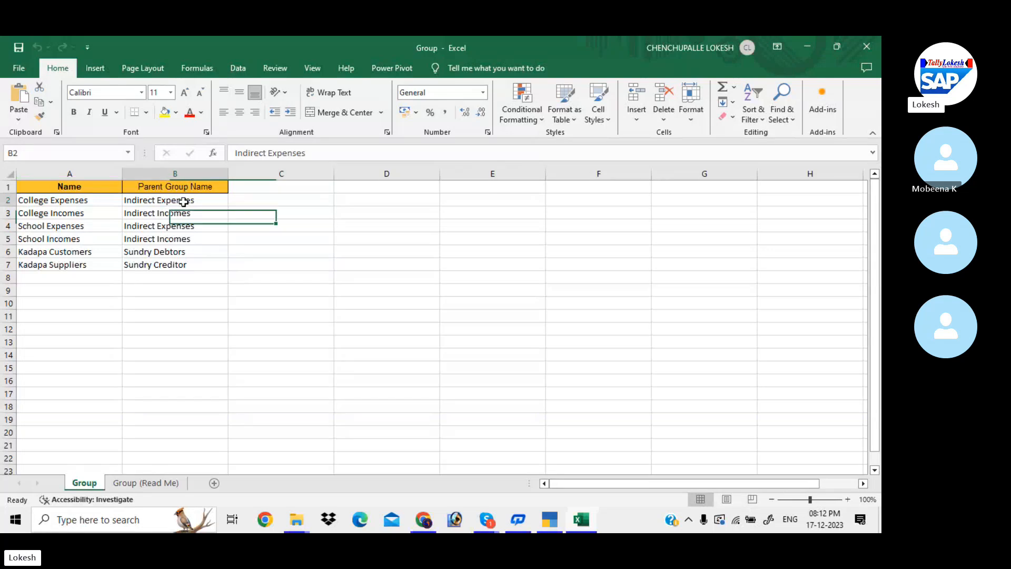
left_click(195, 225)
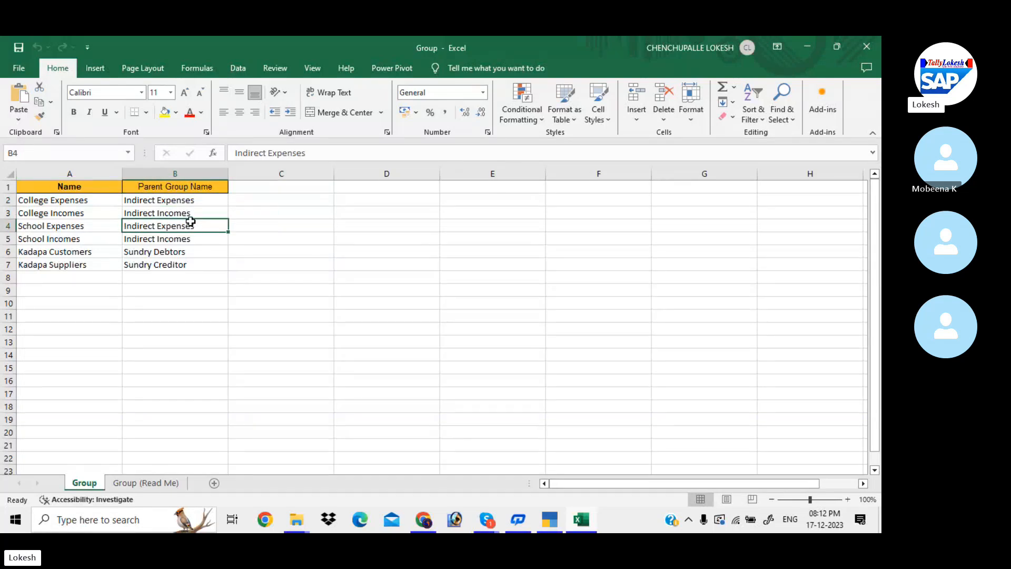
left_click(188, 215)
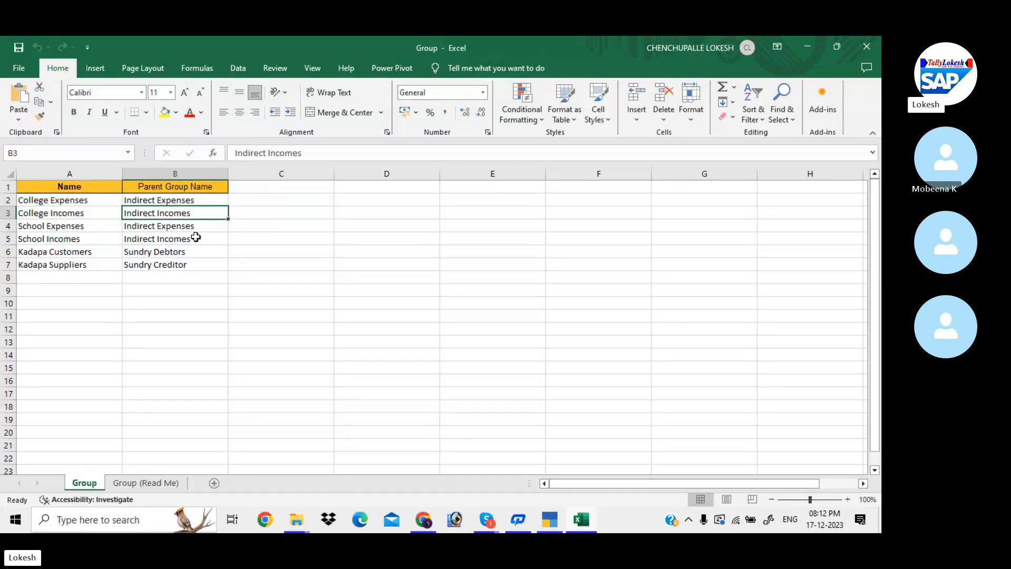
left_click(197, 229)
left_click(199, 237)
left_click(198, 251)
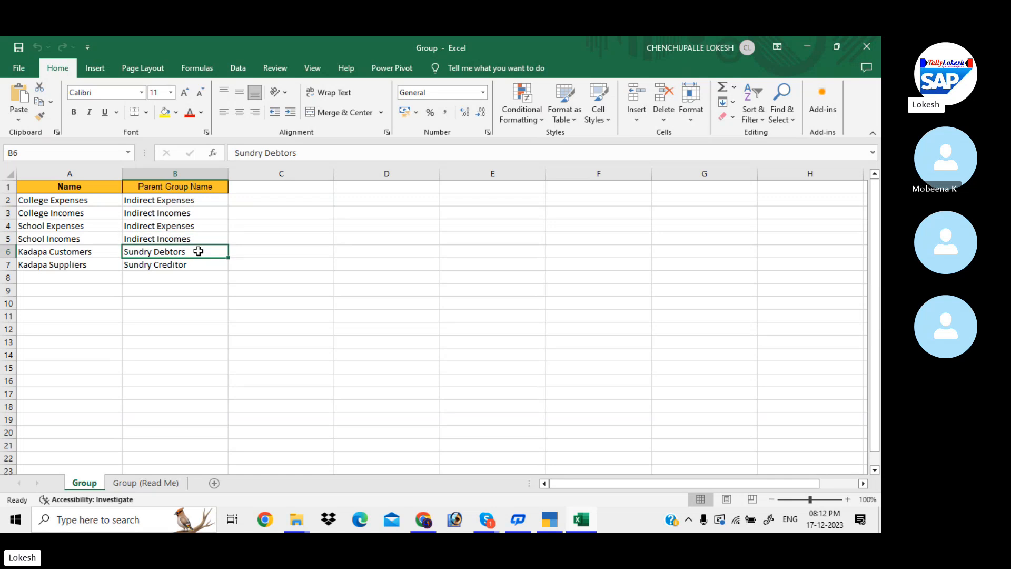
left_click(202, 267)
Step: Return to TallyPrime, review the group counts in the import summary, and import the groups from Group.xlsx
key("alt+Tab")
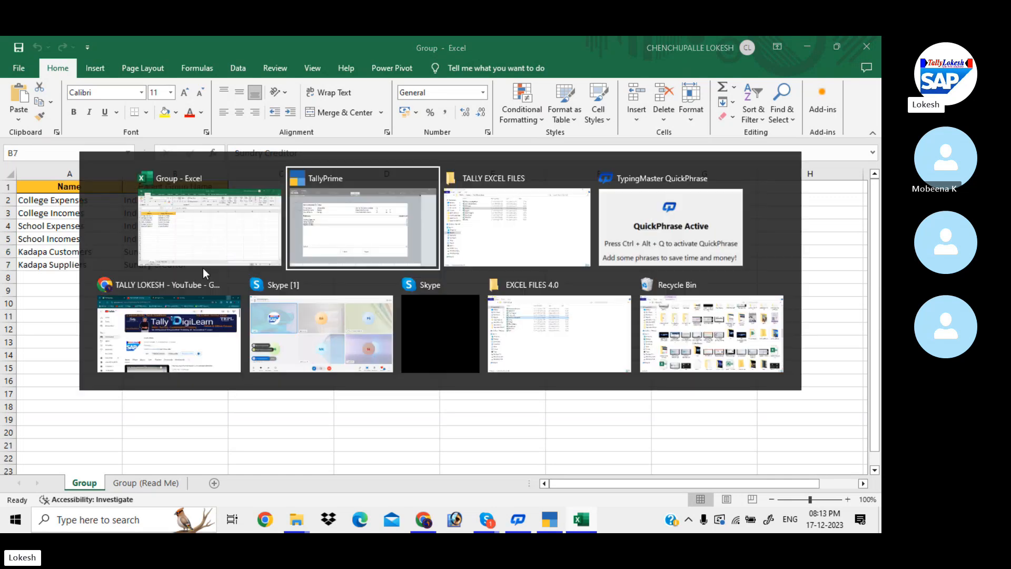
key("Up")
key("Up")
key("Up")
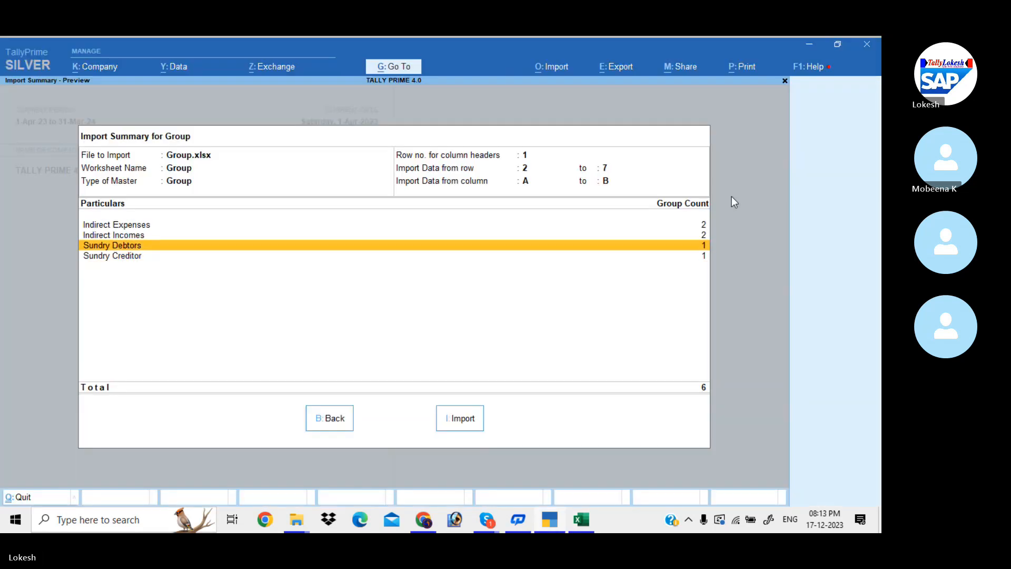
key("Down")
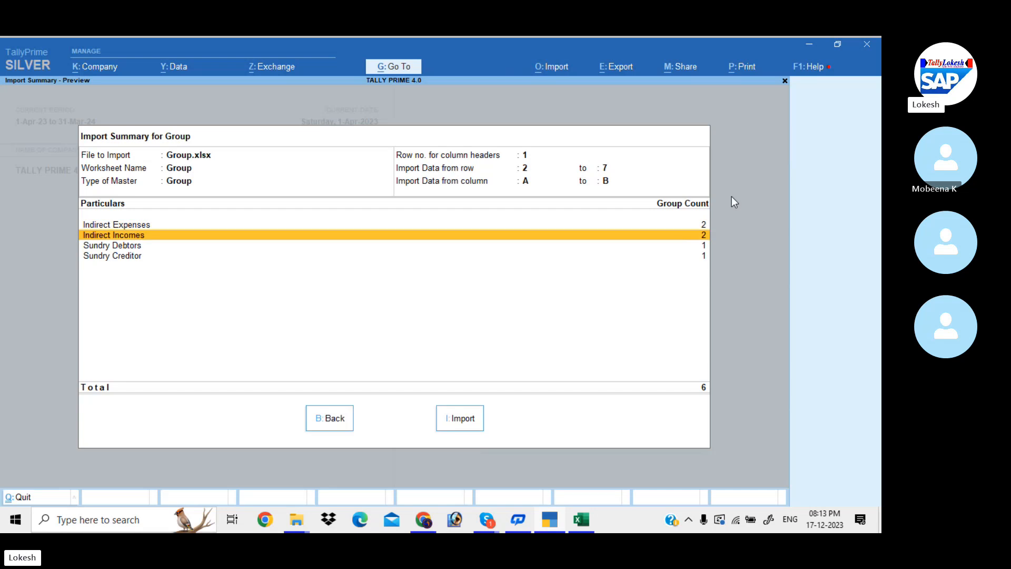
key("Down")
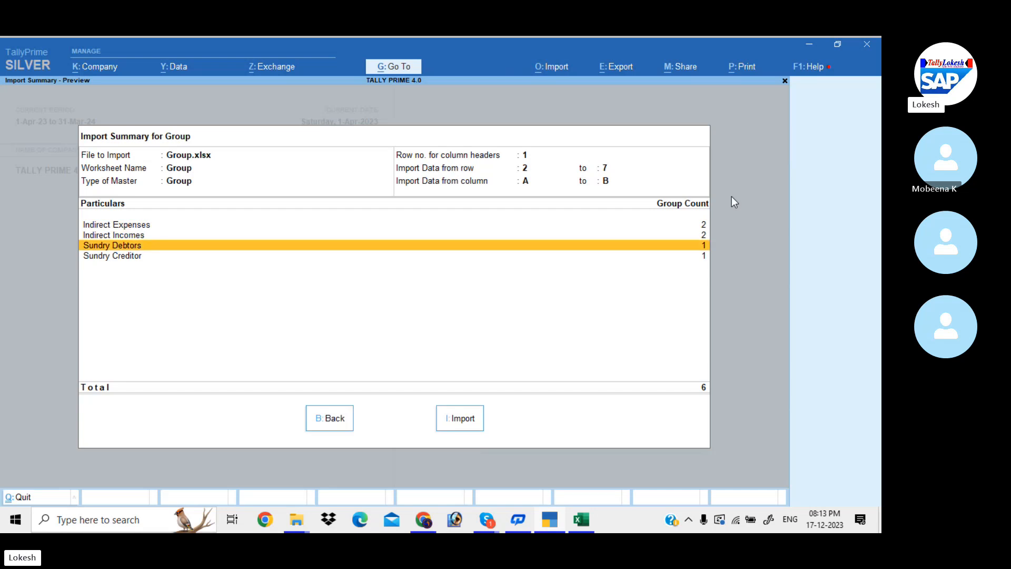
key("Down")
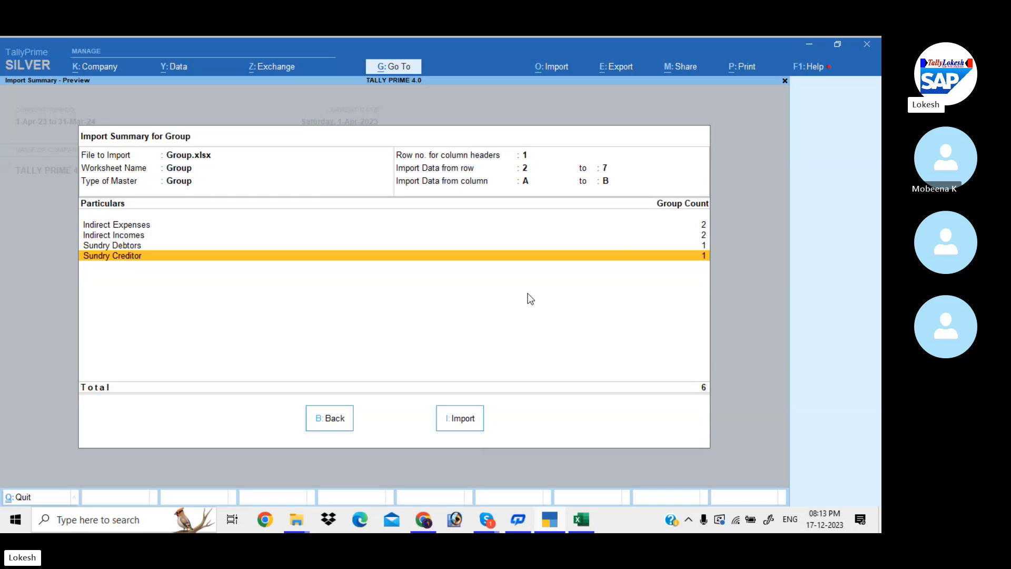
left_click(479, 418)
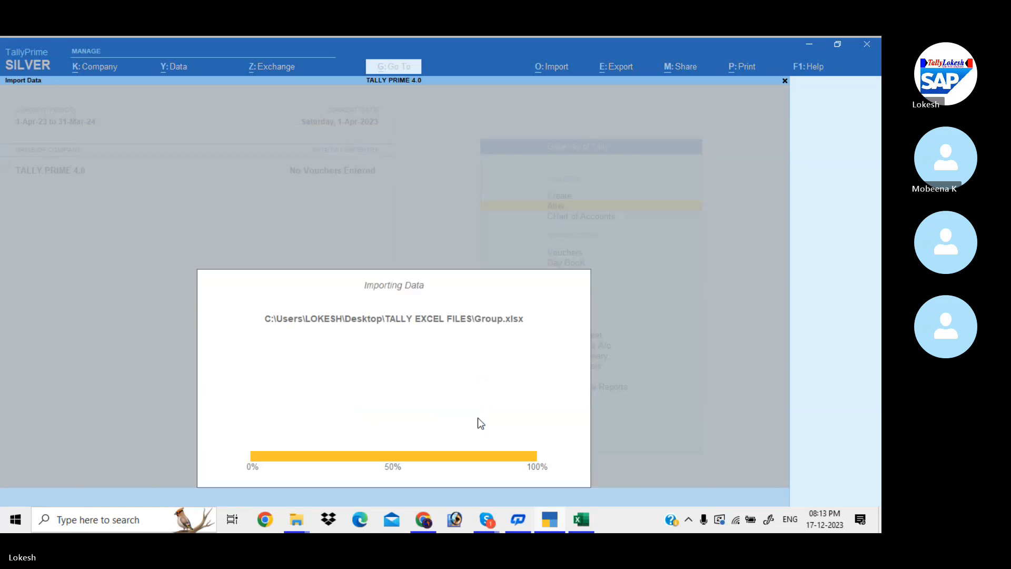
key("Escape")
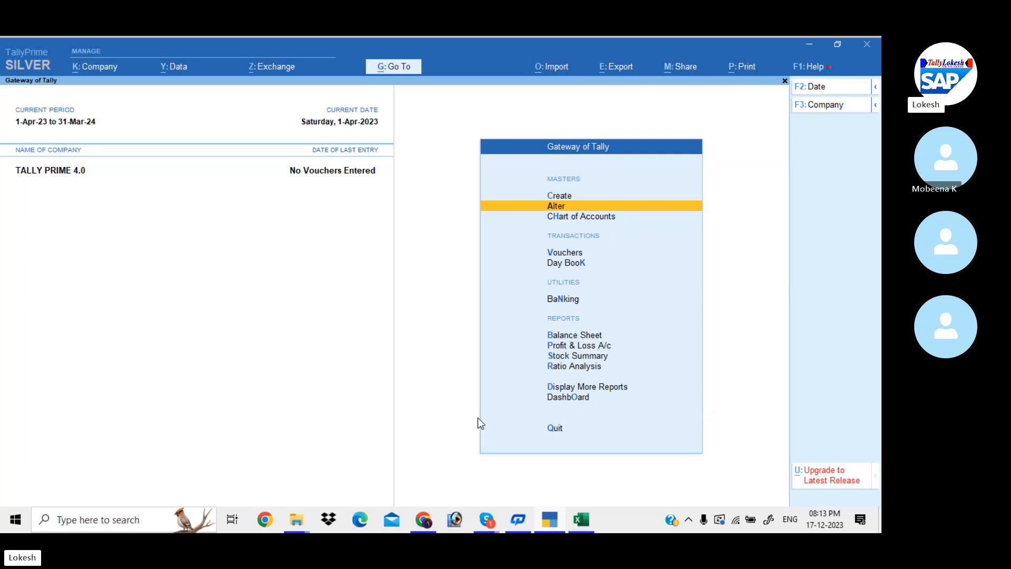
Step: Open the list of groups for alteration from the Gateway of Tally to check the imported groups
key("Up")
key("Down")
key("Return")
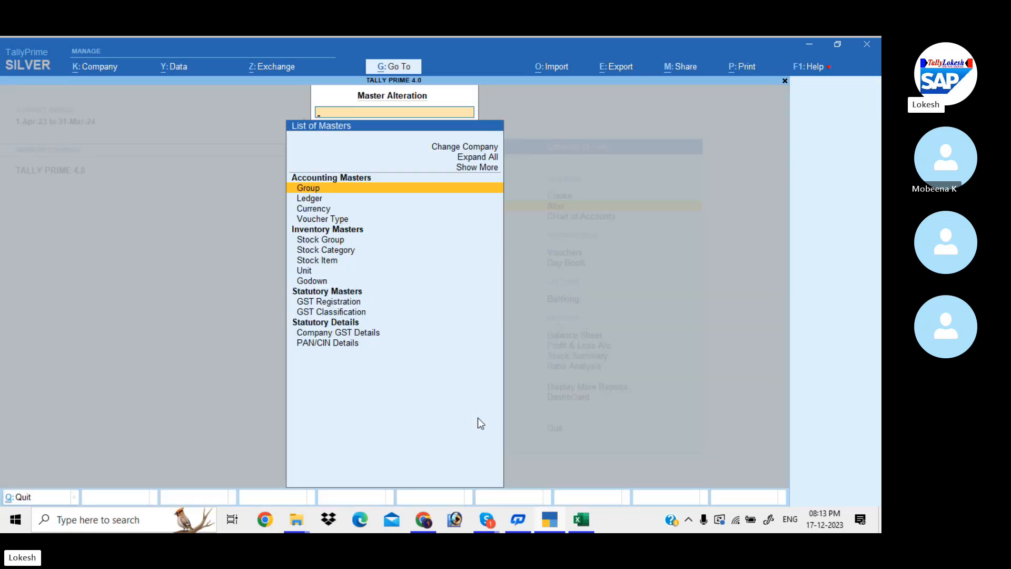
key("Return")
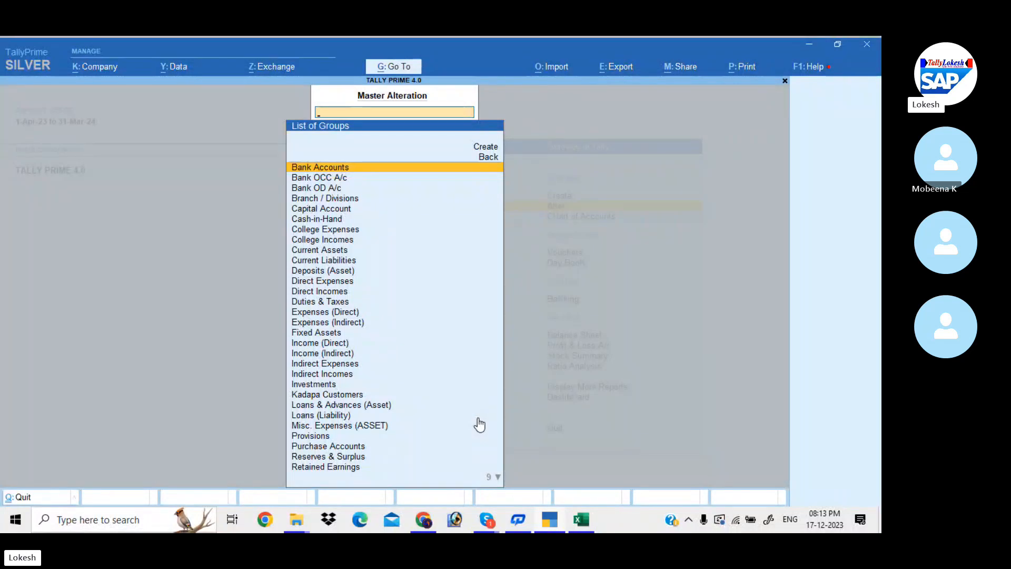
Step: Check the list of groups for the imported College Expenses and College Incomes groups
key("Down")
key("Down")
key("Down")
key("Down")
key("Down")
key("Down")
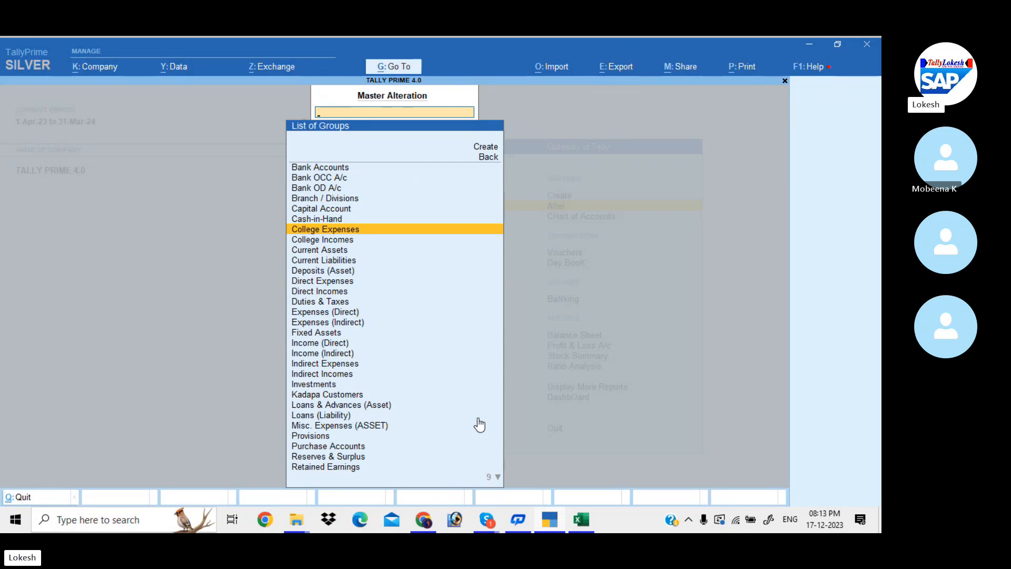
key("Down")
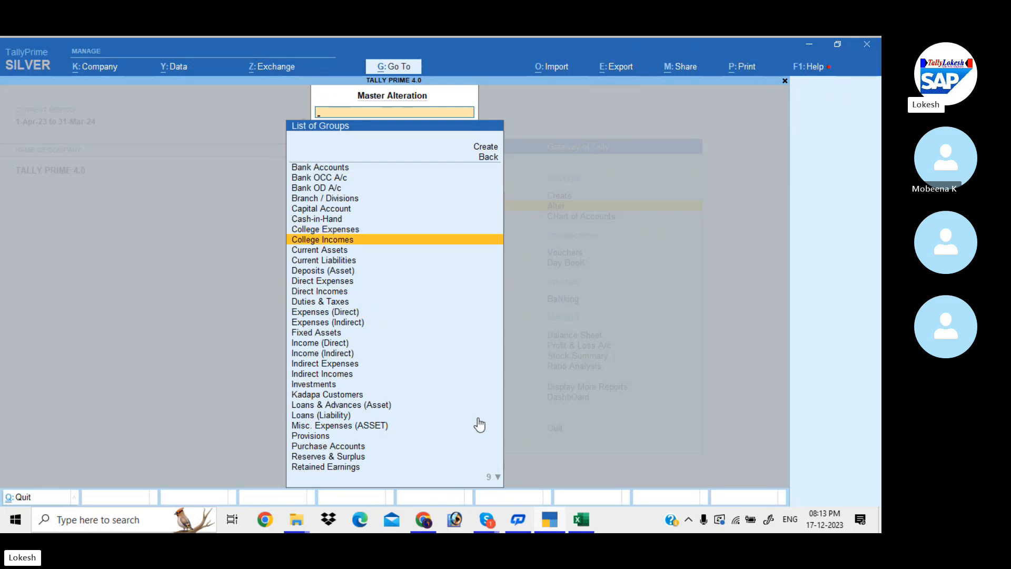
Step: Find the Kadapa Customers group in the list, inspect its alteration details and return without saving
key("Down")
key("Down")
key("Down")
key("Down")
key("Down")
key("Down")
key("Down")
key("Down")
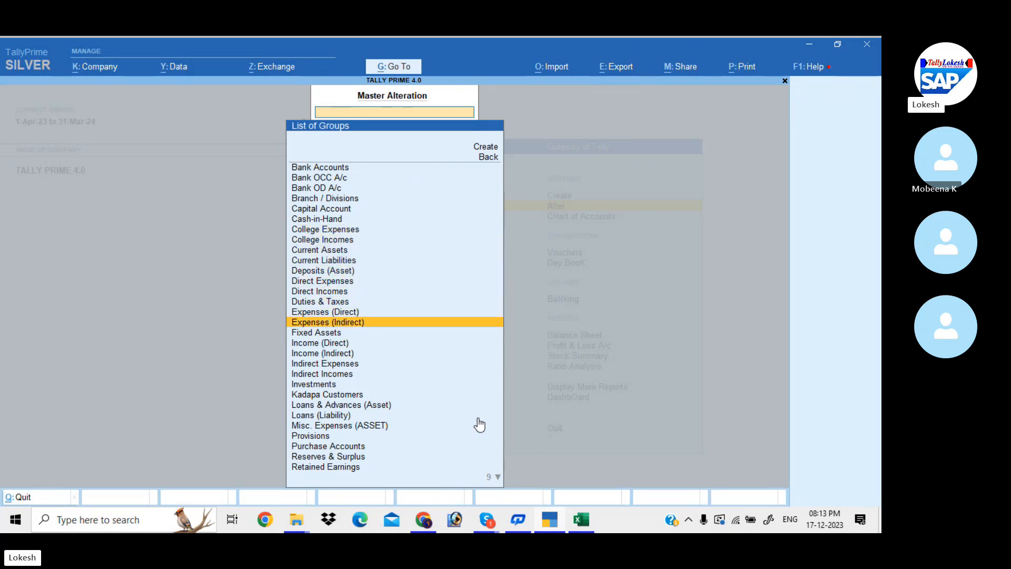
key("Down")
key("Down")
key("Down")
key("Down")
key("Down")
key("Down")
key("Down")
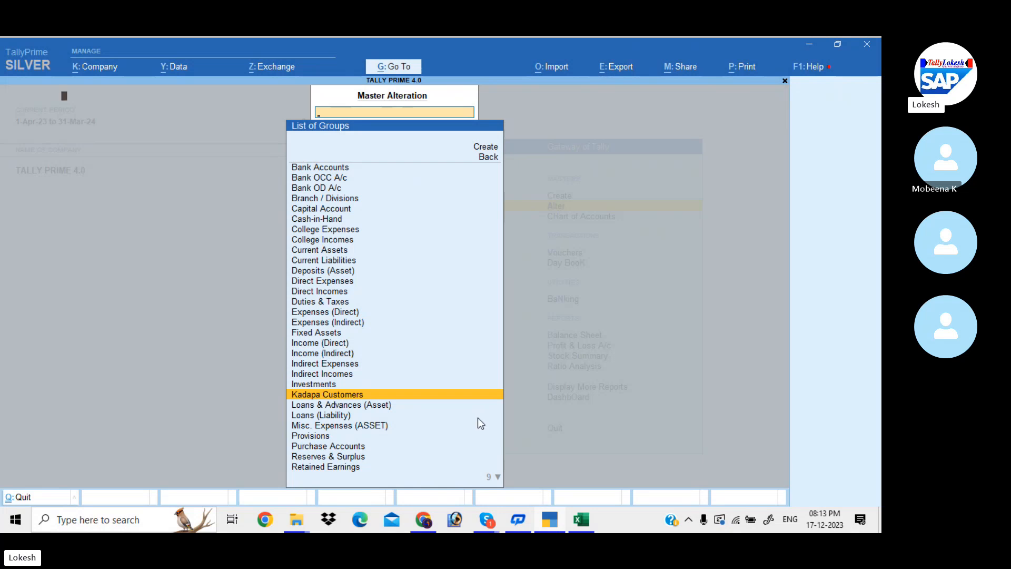
key("Return")
key("BackSpace")
key("Escape")
Step: Find the School Expenses group in the list, check its parent group and return without saving
key("Down")
key("Down")
key("Down")
key("Down")
key("Down")
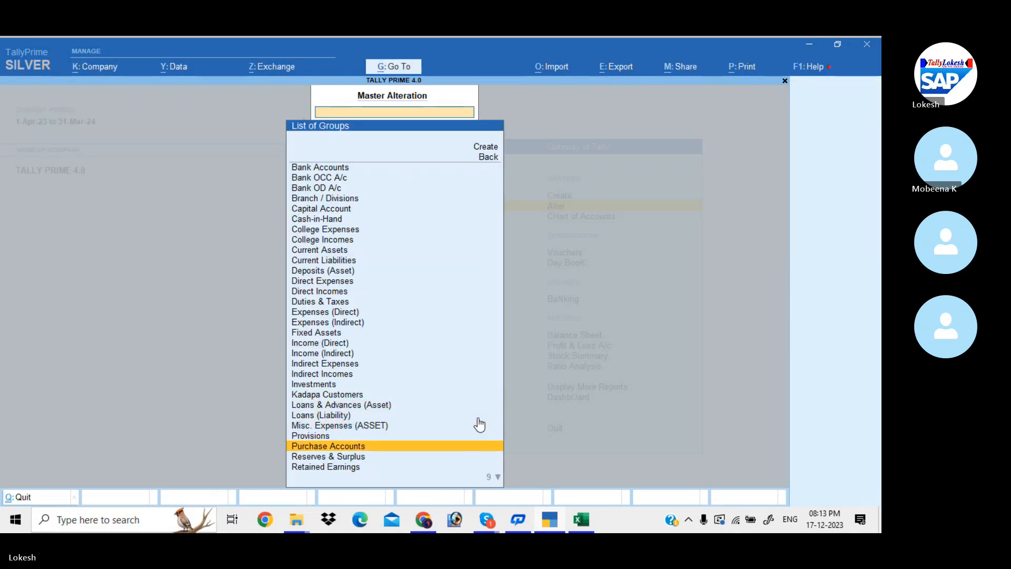
key("Down")
key("Down")
key("Down")
key("Down")
key("Down")
key("Down")
key("Up")
key("Up")
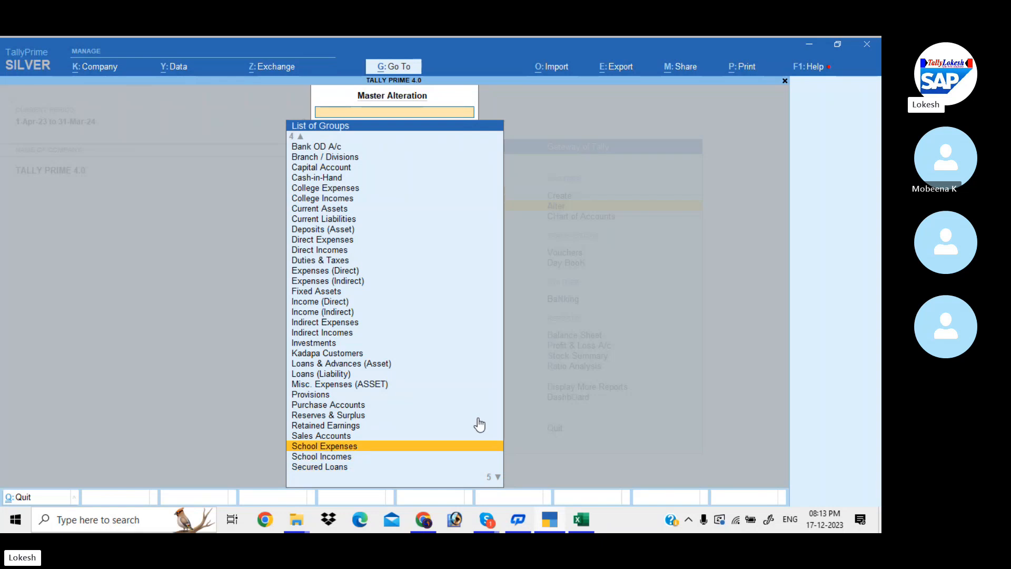
key("Return")
key("BackSpace")
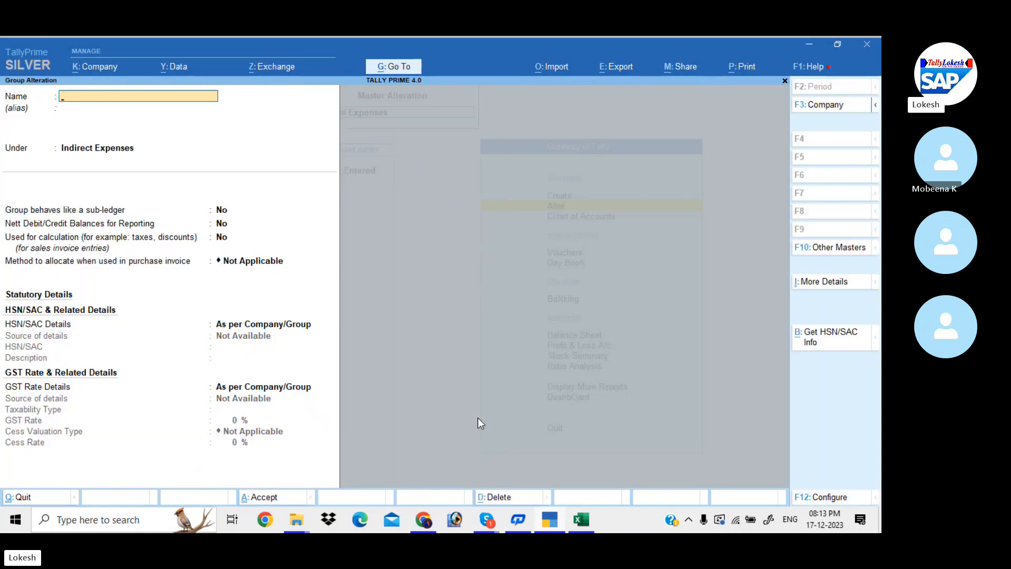
key("Escape")
Step: View the School Incomes group's alteration details, check its parent group and return without saving
key("Down")
key("Return")
key("Return")
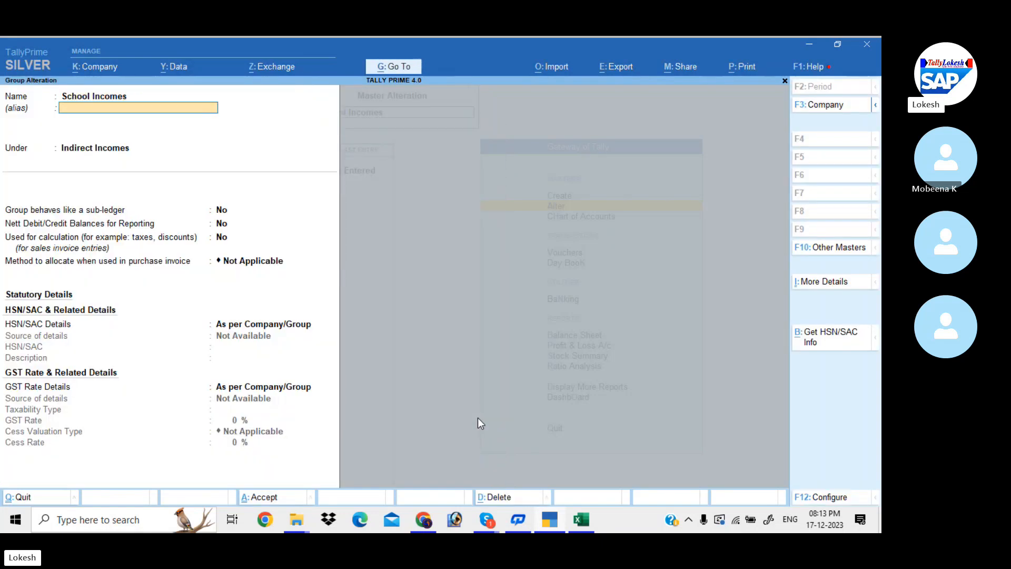
key("Return")
key("Escape")
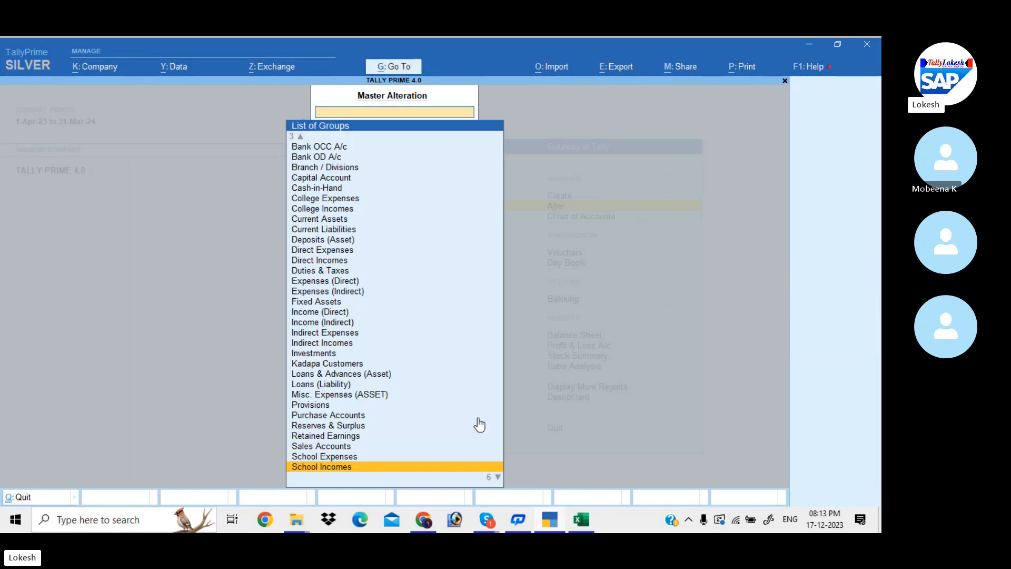
Step: Look through the whole list of groups, down to Unsecured Loans and back up to Bank Accounts, for the remaining imported groups
key("Down")
key("Down")
key("Down")
key("Down")
key("Down")
key("Down")
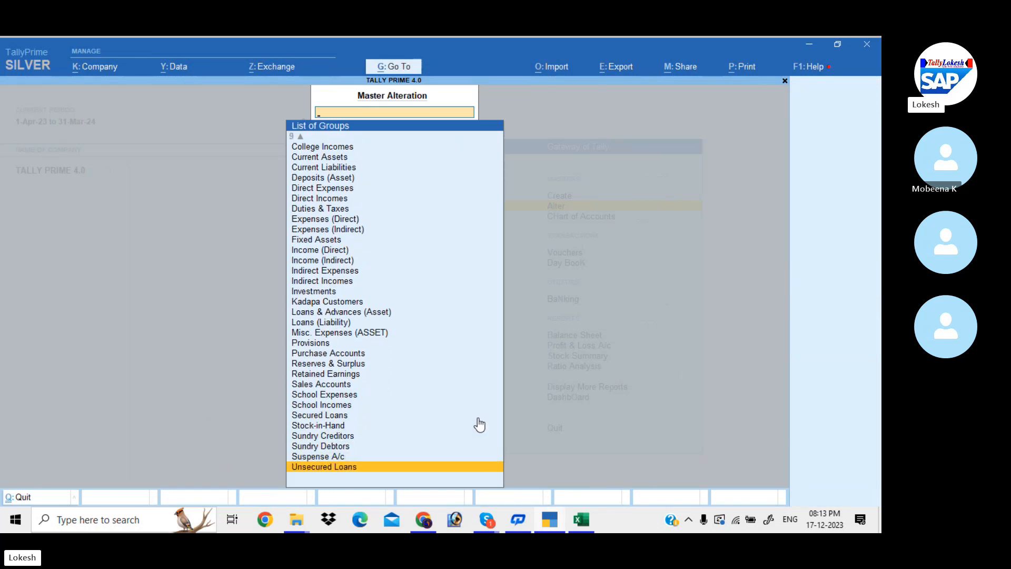
key("Up")
key("Up")
key("Up")
key("Up")
key("Up")
key("Up")
key("Up")
key("Up")
key("Up")
key("Up")
key("Up")
key("Up")
key("Up")
key("Up")
key("Up")
key("Up")
key("Up")
key("Up")
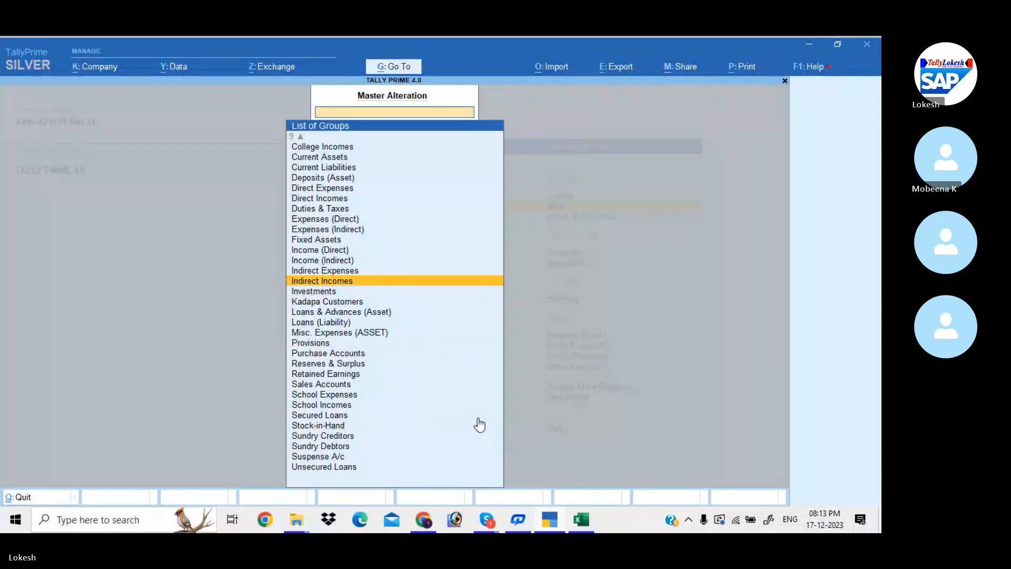
key("Up")
key("Up")
key("Up")
key("Up")
key("Up")
key("Up")
key("Up")
key("Up")
key("Up")
key("Up")
key("Up")
key("Up")
key("Up")
key("Up")
key("Up")
key("Up")
key("Up")
key("Up")
key("Up")
key("Up")
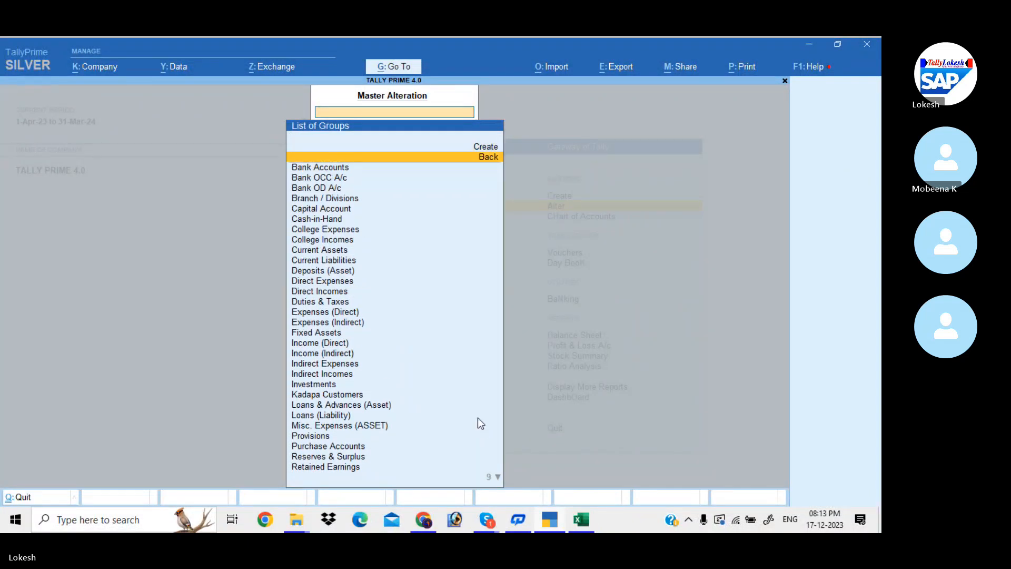
key("Down")
key("Down")
key("Down")
key("Down")
Step: Leave the master alteration list and open the Groups list in the Chart of Accounts
key("Escape")
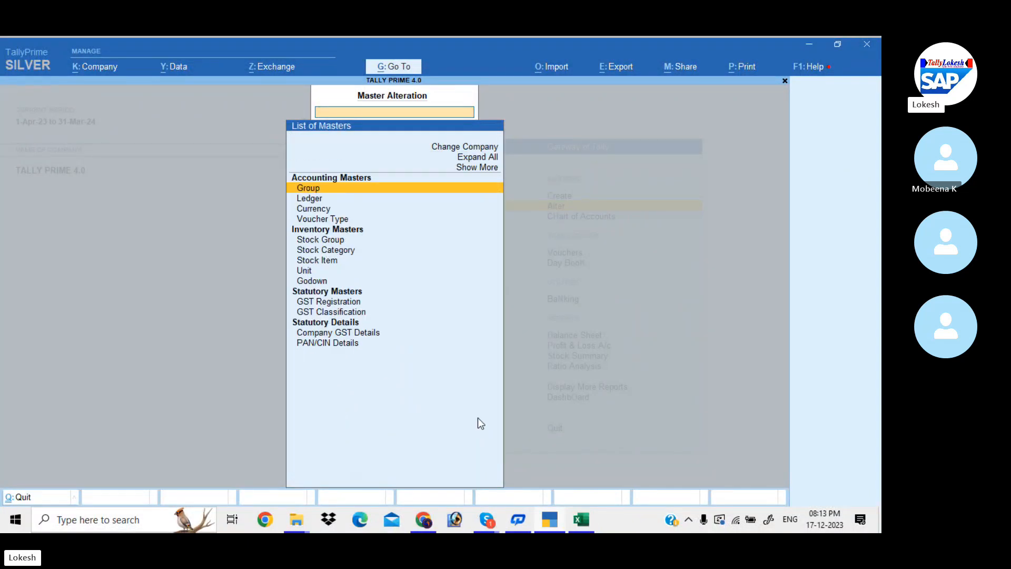
key("Escape")
key("Down")
key("Return")
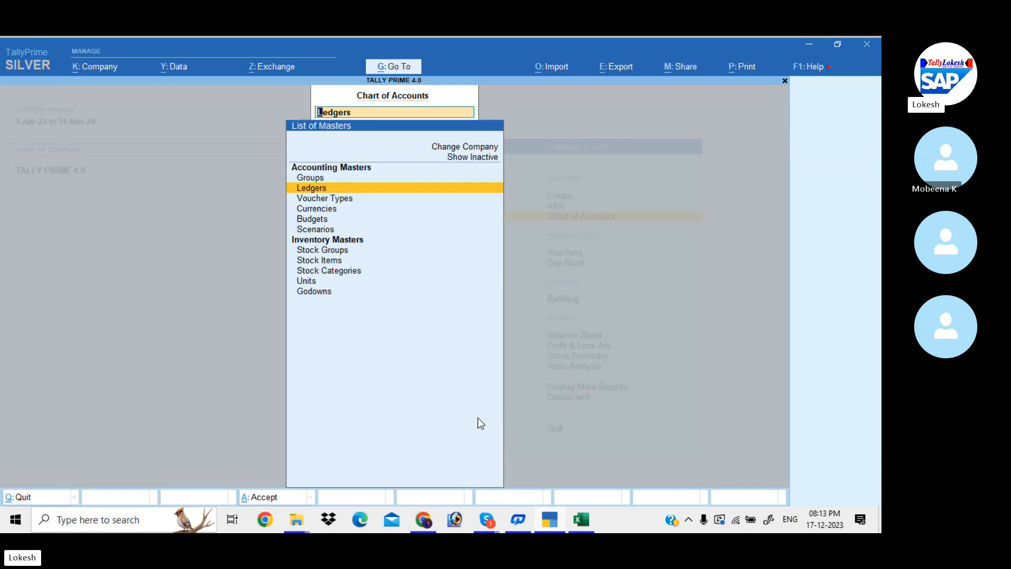
key("Down")
key("Up")
key("Up")
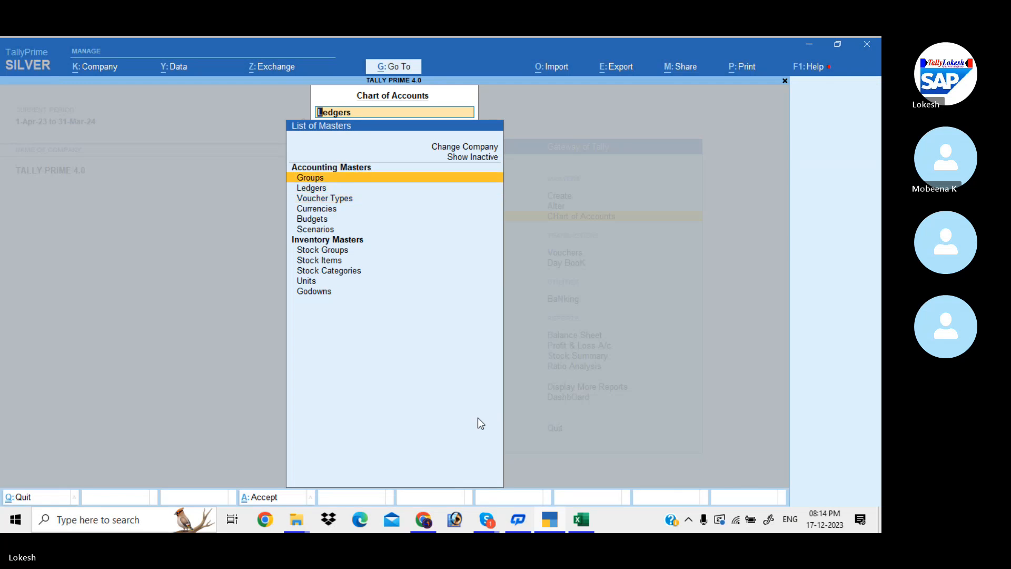
key("Return")
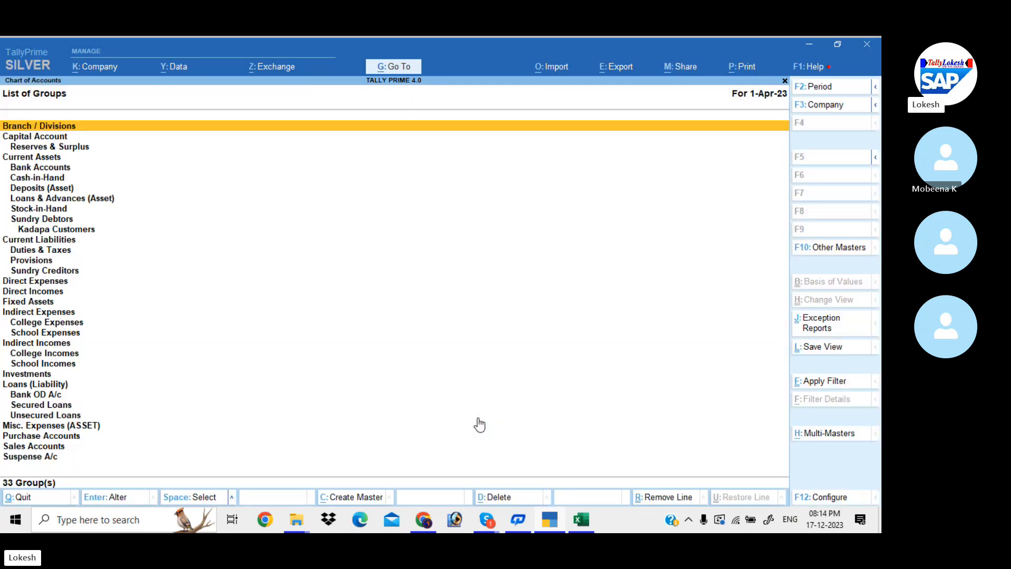
Step: Check the placement of Kadapa Customers under Sundry Debtors in the group hierarchy
key("Down")
key("Down")
key("Down")
key("Down")
key("Down")
key("Down")
key("Down")
key("Down")
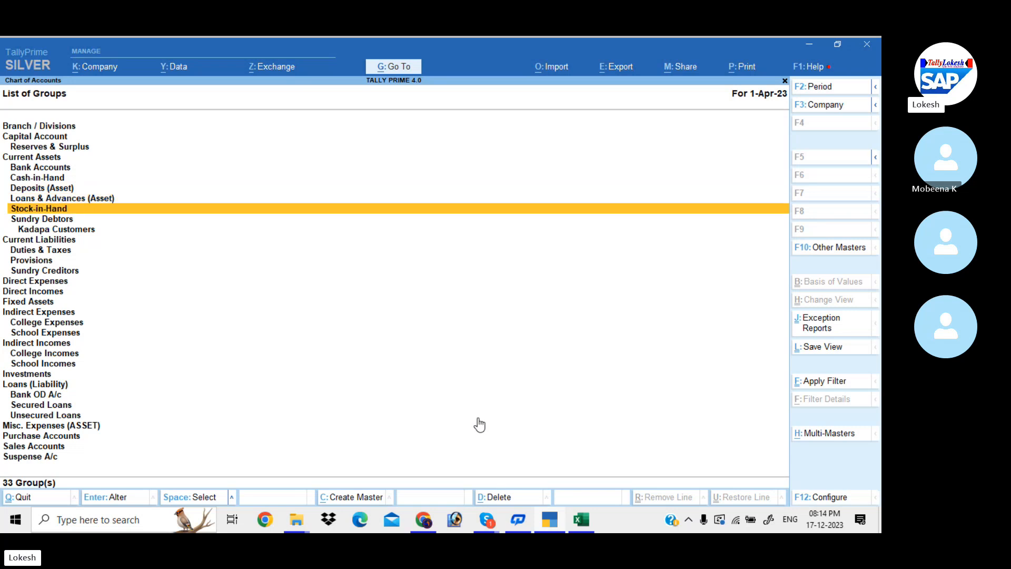
key("Down")
key("Down")
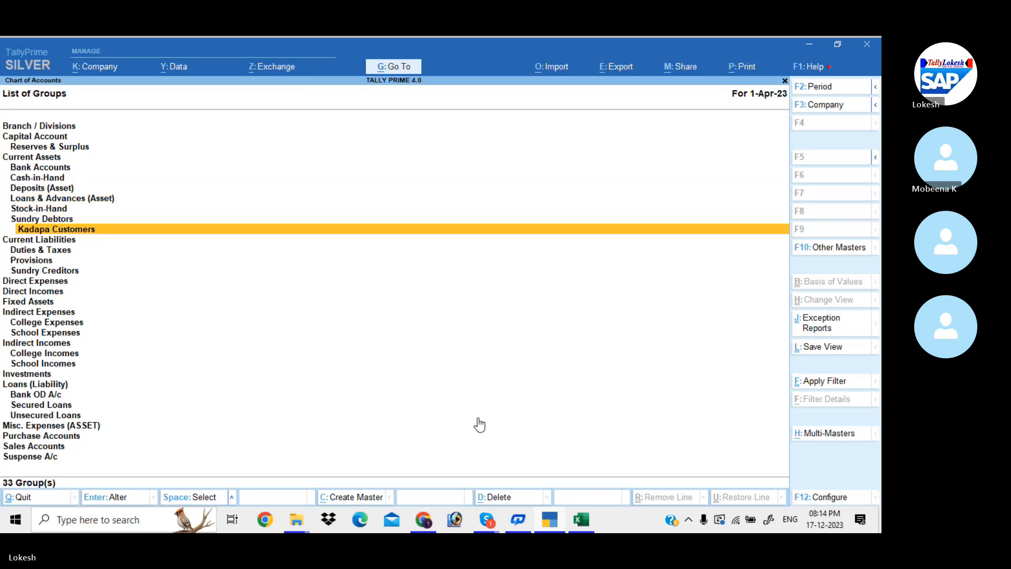
Step: Check the College and School groups placed under Indirect Expenses and Indirect Incomes in the hierarchy
key("Down")
key("Down")
key("Down")
key("Down")
key("Down")
key("Down")
key("Down")
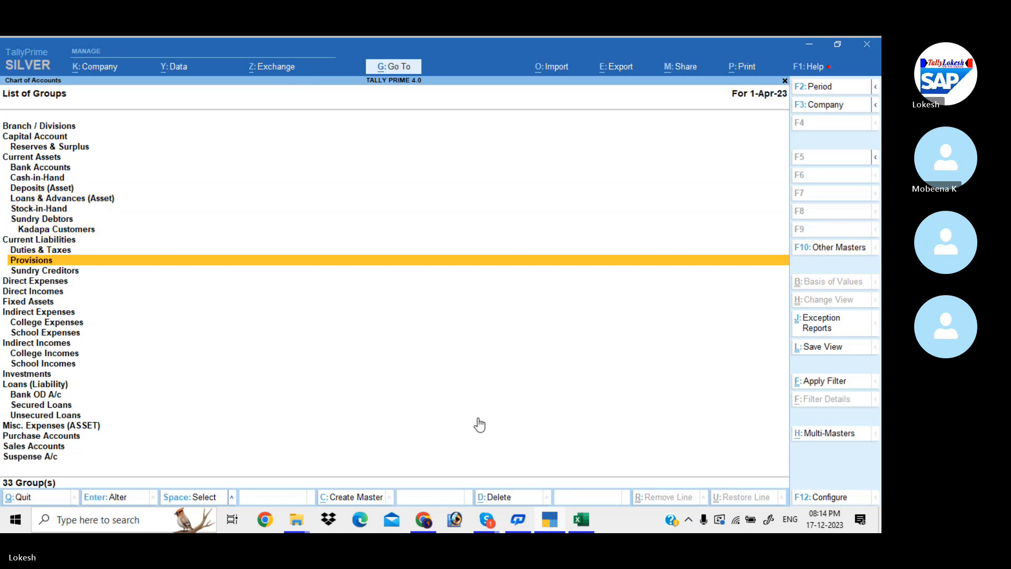
key("Down")
key("Down")
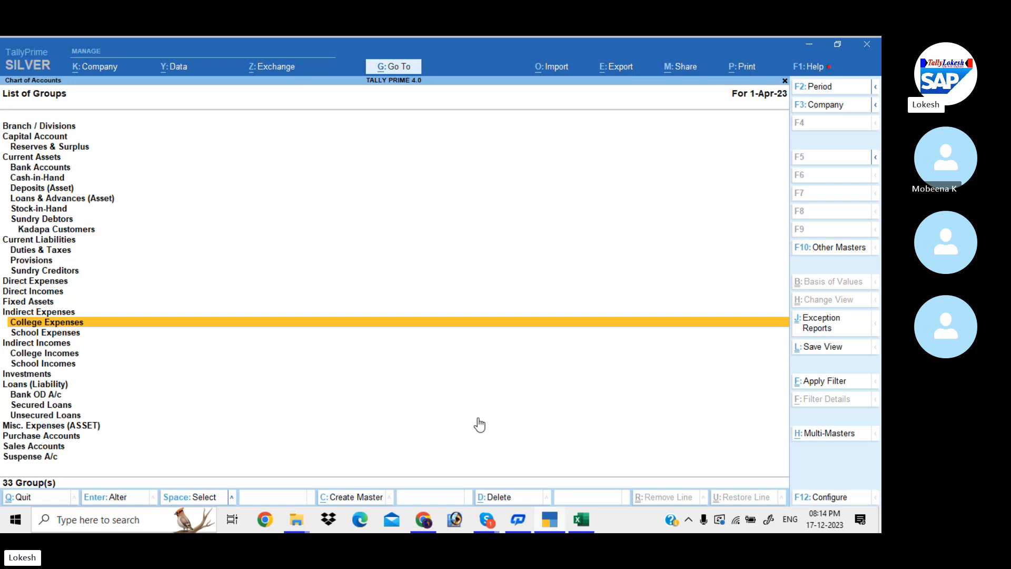
key("Down")
key("Down")
key("Down")
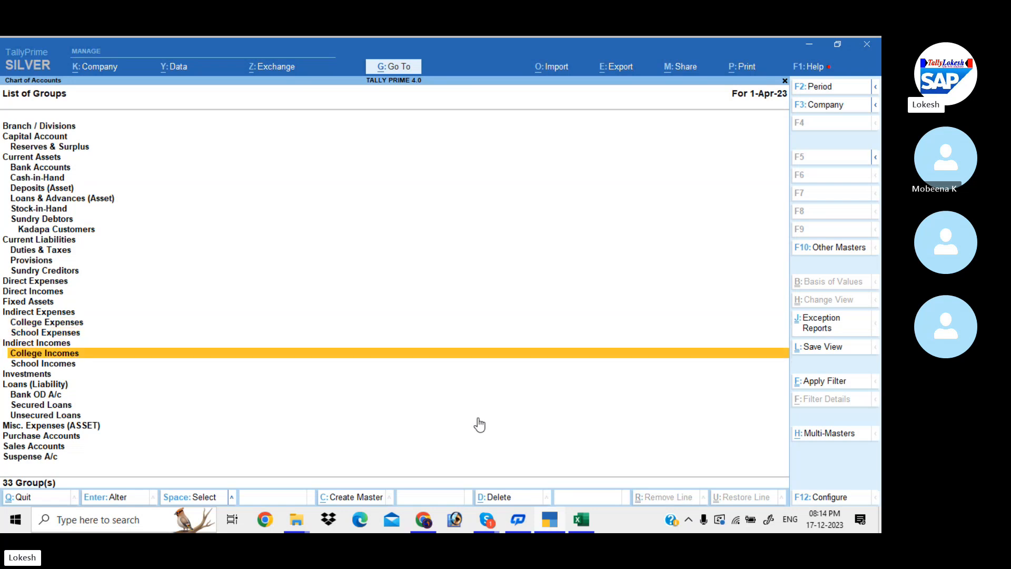
key("Down")
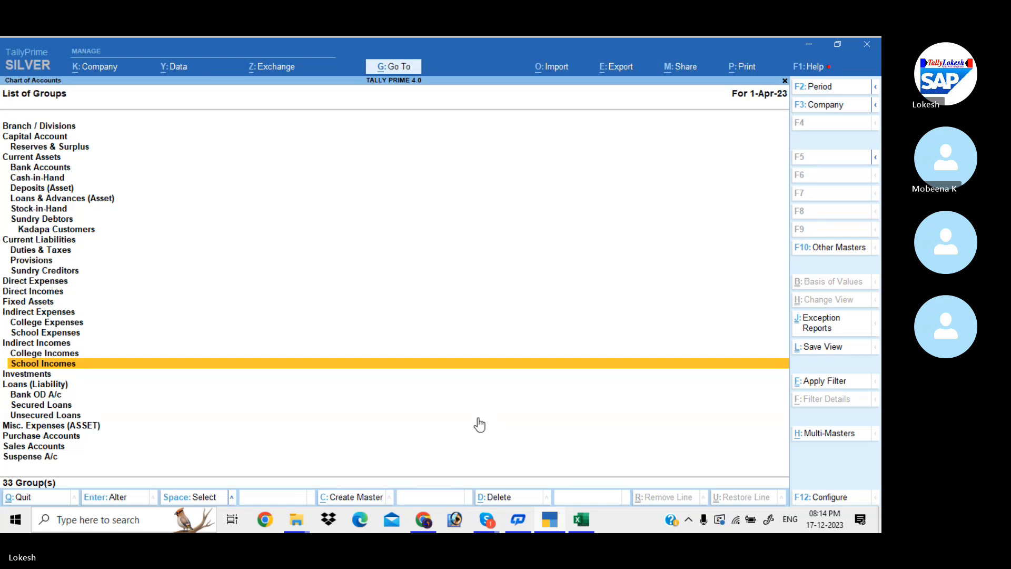
Step: Return to the Gateway of Tally, switch to the Group workbook in Excel and close it
key("Escape")
key("Escape")
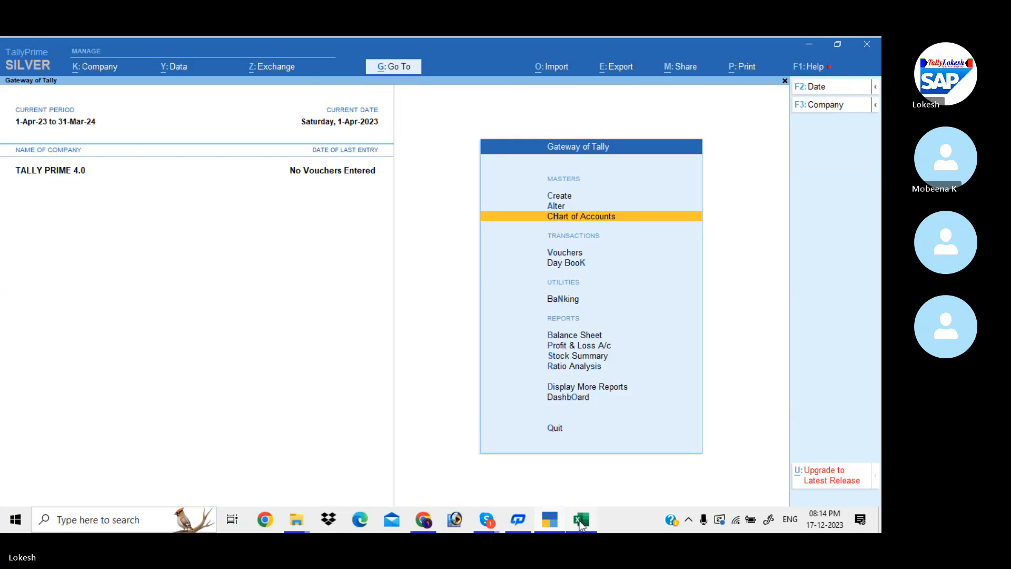
mouse_move(580, 521)
left_click(566, 454)
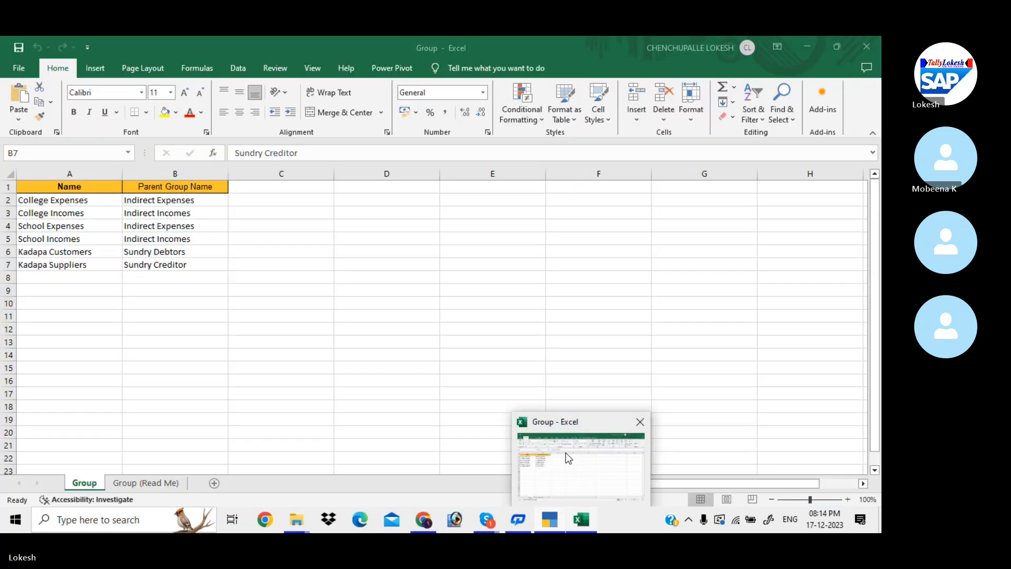
left_click(272, 310)
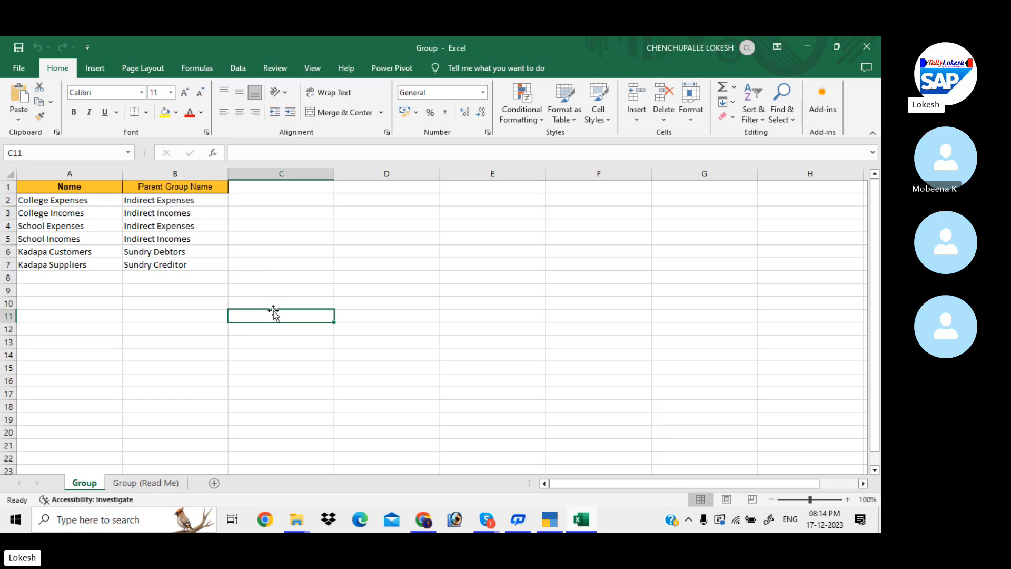
left_click(866, 46)
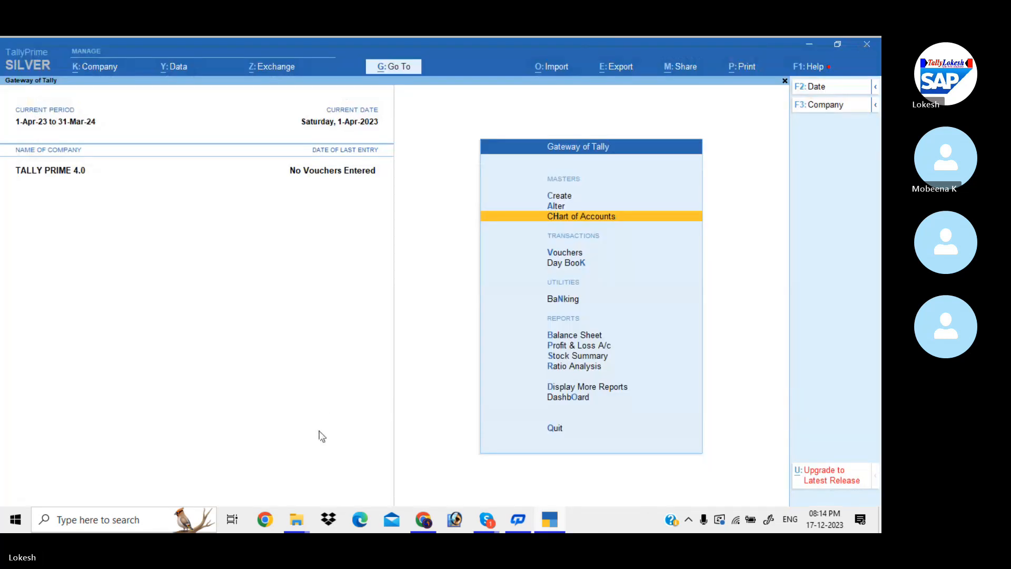
Step: Open the Ledger workbook from the TALLY EXCEL FILES folder and look at its Ledger (Read Me) and Ledger sheets
mouse_move(296, 520)
left_click(314, 469)
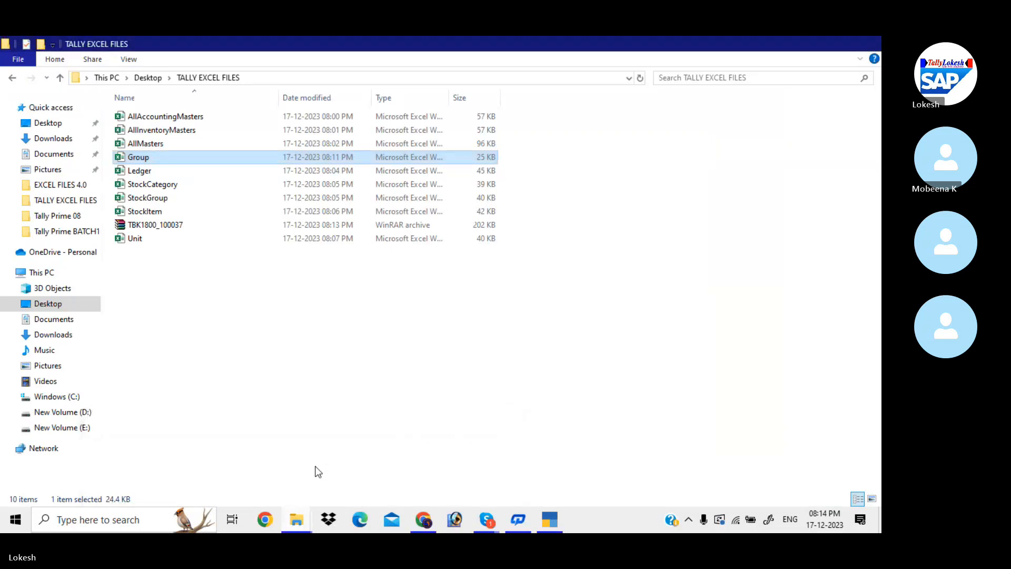
double_click(160, 170)
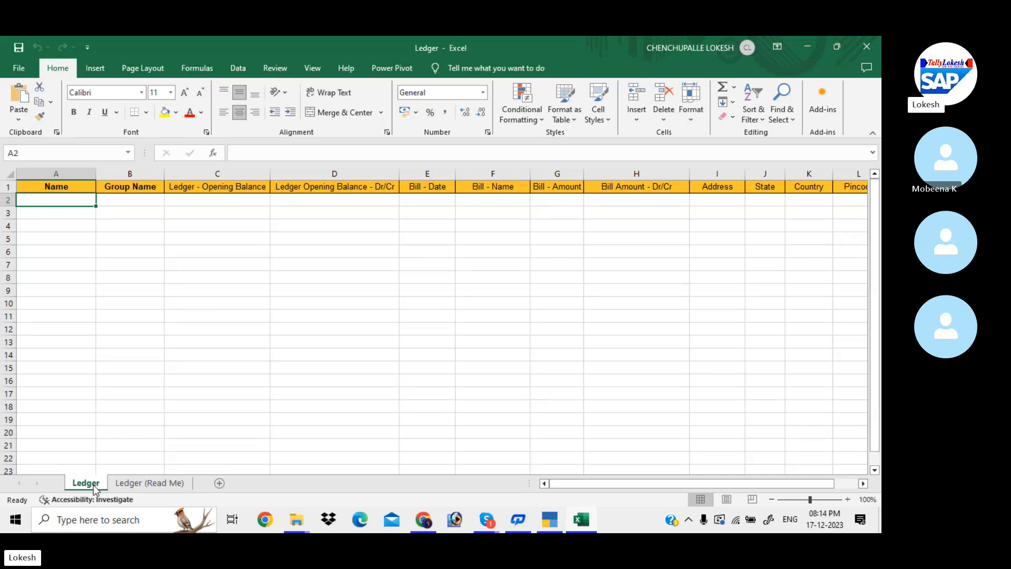
left_click(135, 483)
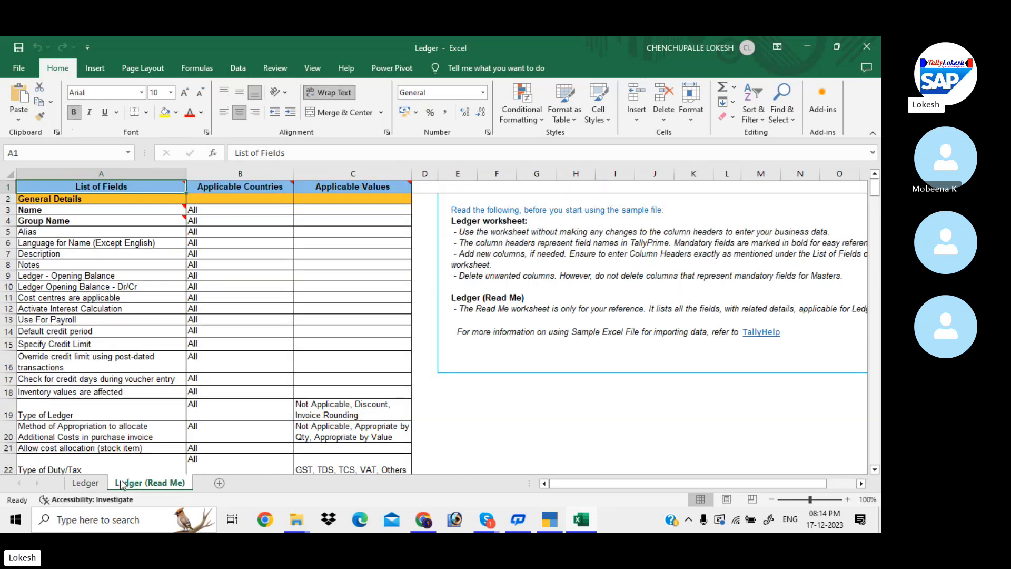
left_click(95, 485)
left_click(101, 291)
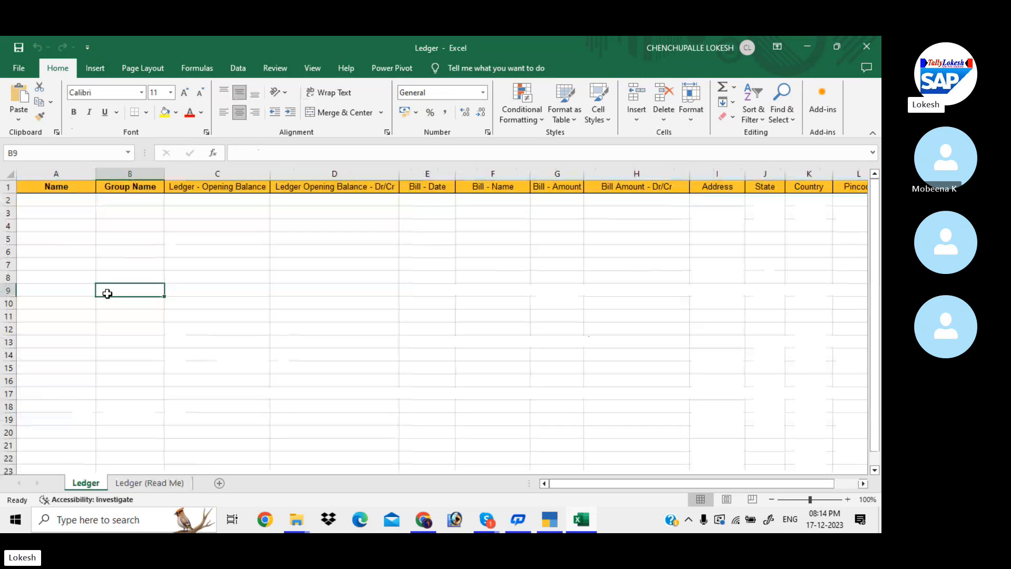
Step: Try to open the Ledger workbook from the EXCEL FILES 4.0 folder, and close the Ledger workbook already open in Excel
mouse_move(302, 522)
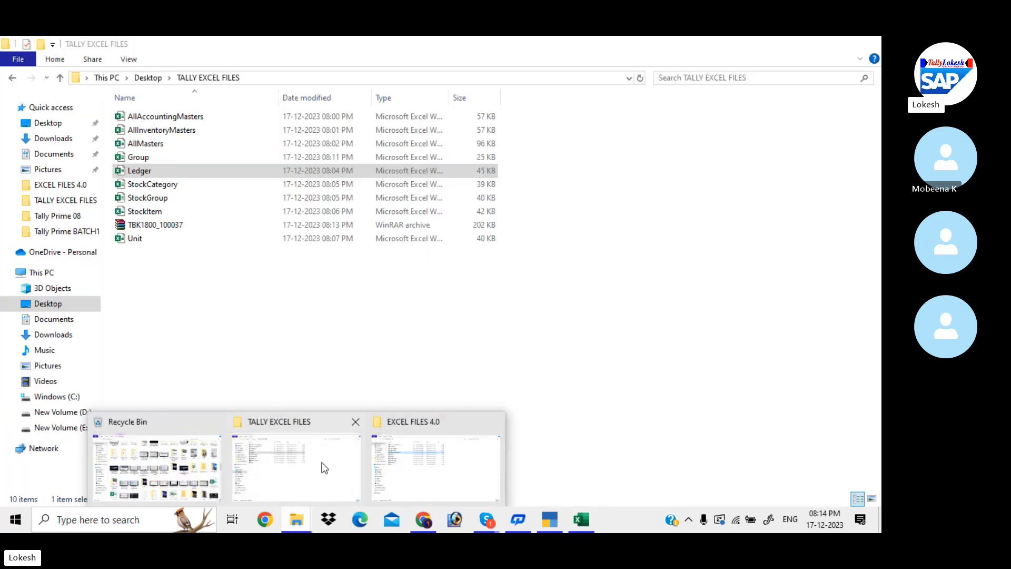
left_click(322, 467)
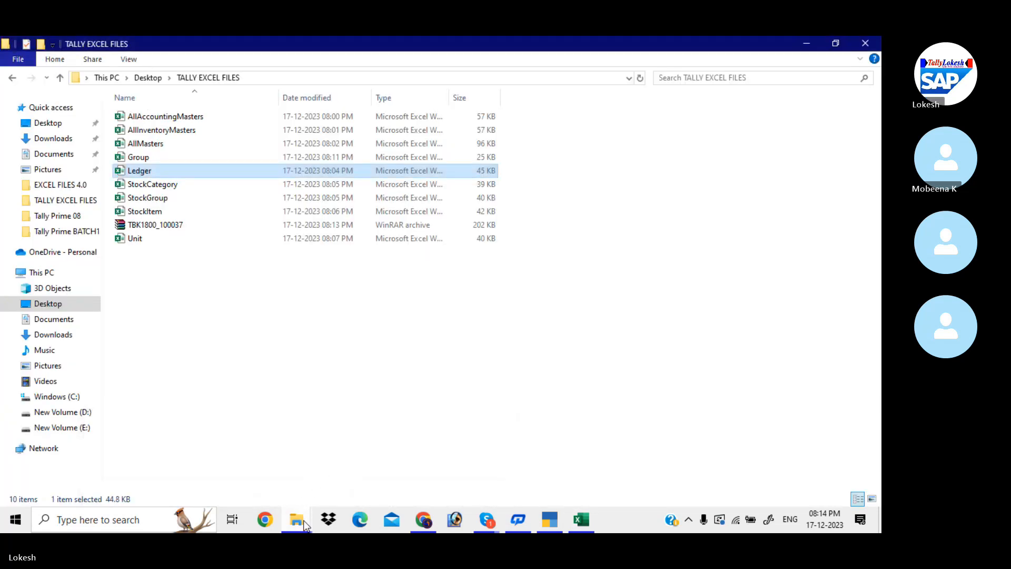
mouse_move(303, 520)
left_click(420, 469)
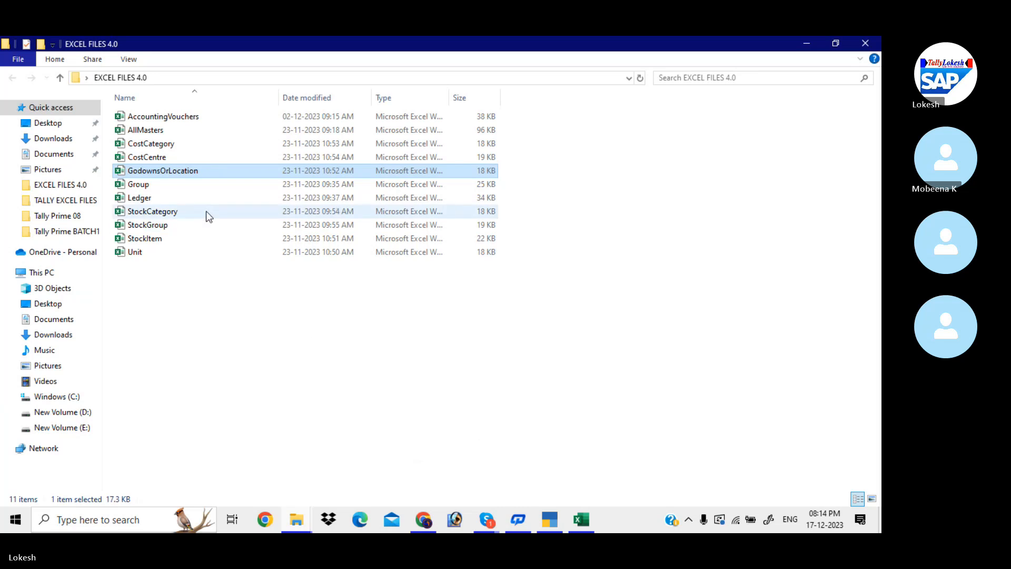
double_click(175, 198)
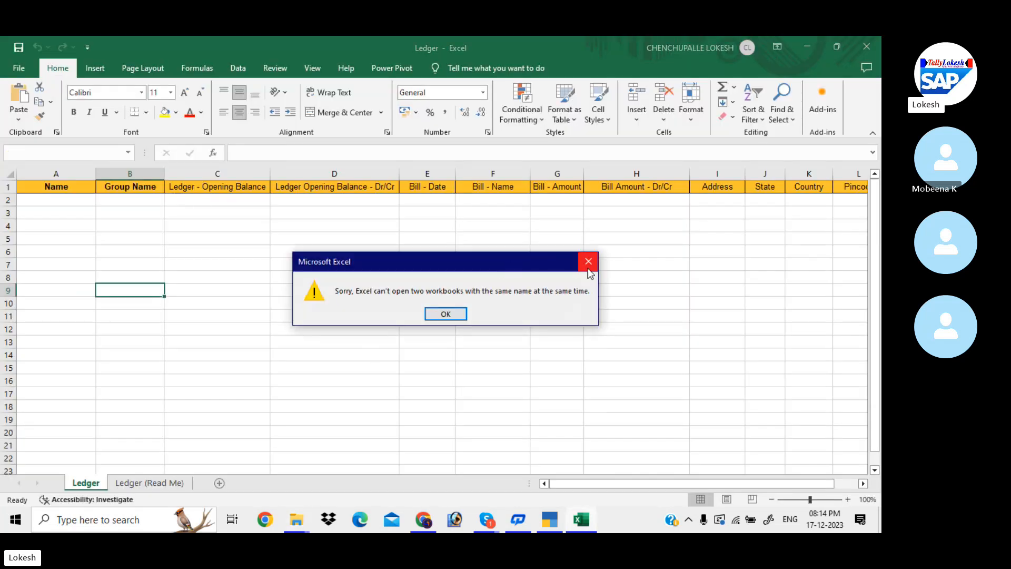
left_click(587, 263)
left_click(866, 42)
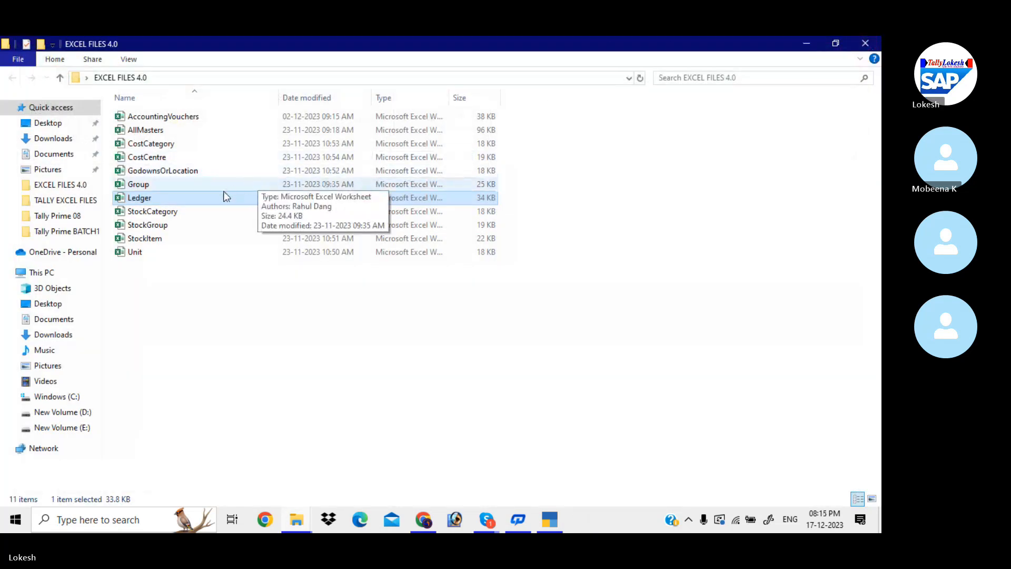
Step: Open the Ledger workbook from the EXCEL FILES 4.0 folder and go through the listed ledger names and their groups
double_click(213, 198)
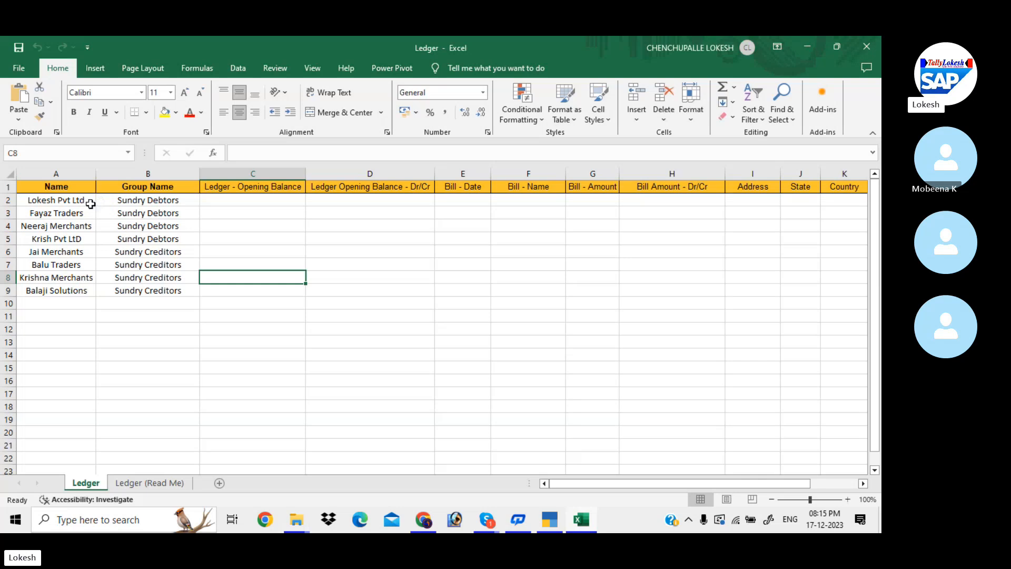
left_click(88, 202)
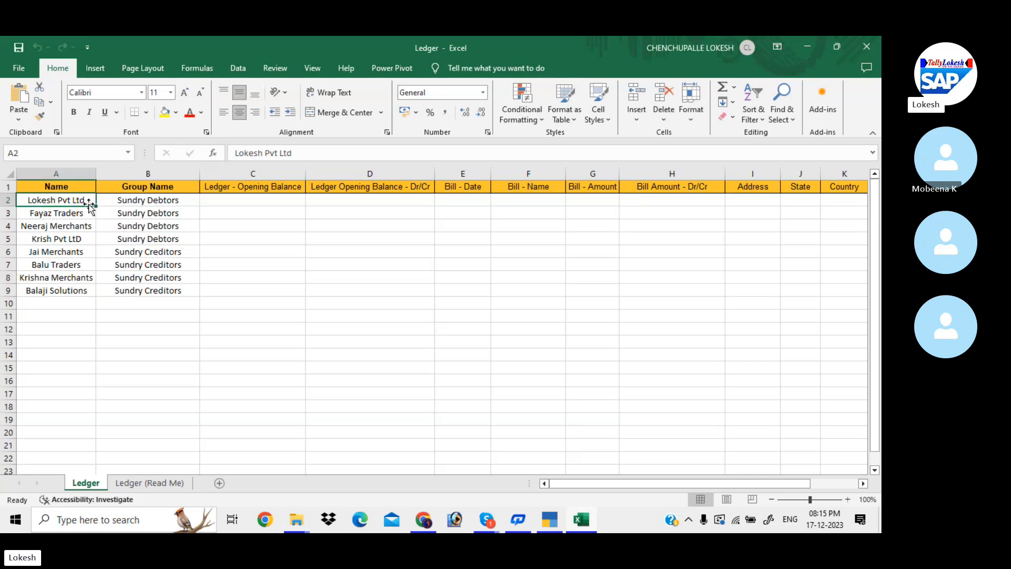
key("Right")
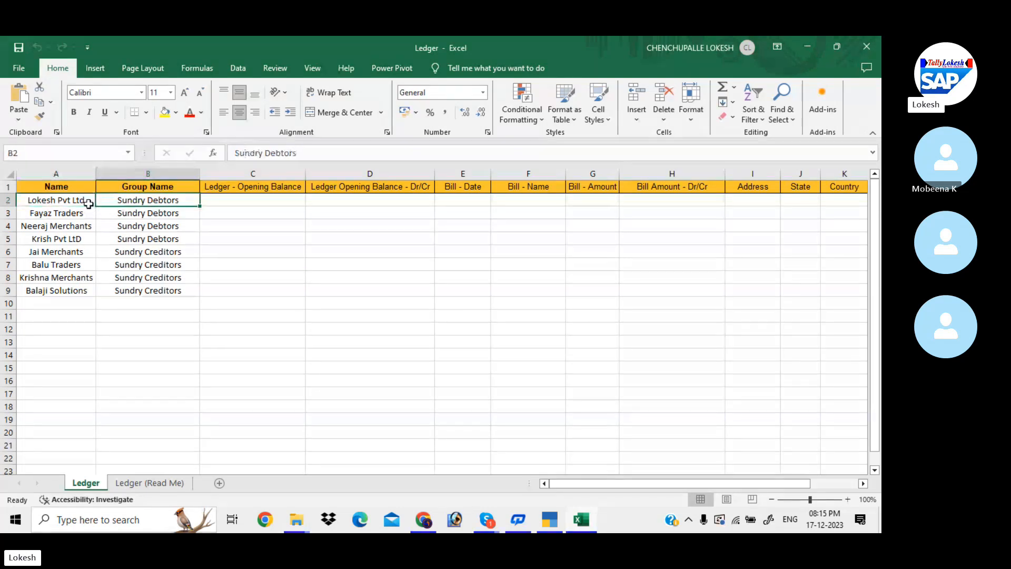
key("Return")
key("Right")
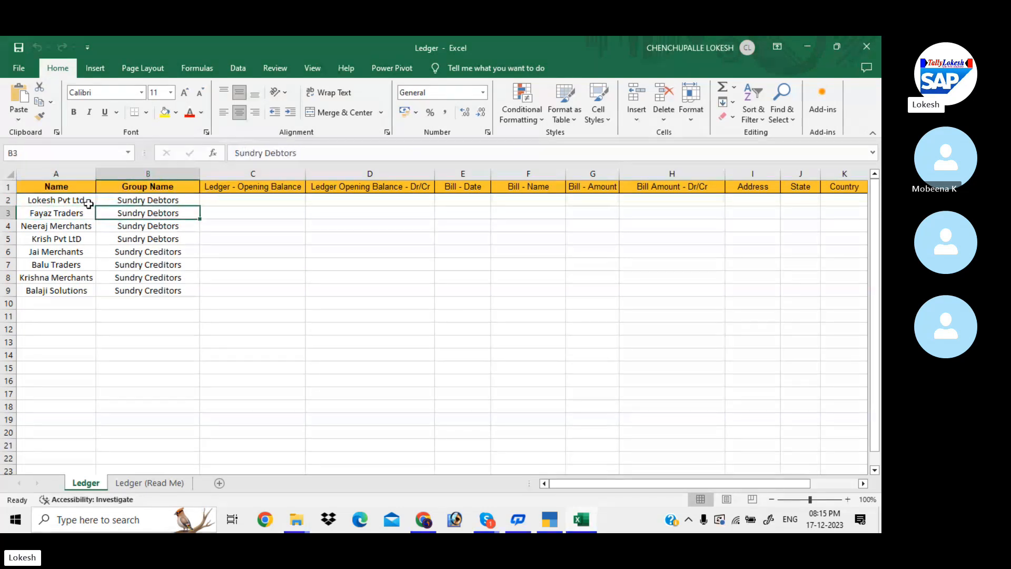
key("Down")
key("Left")
key("Down")
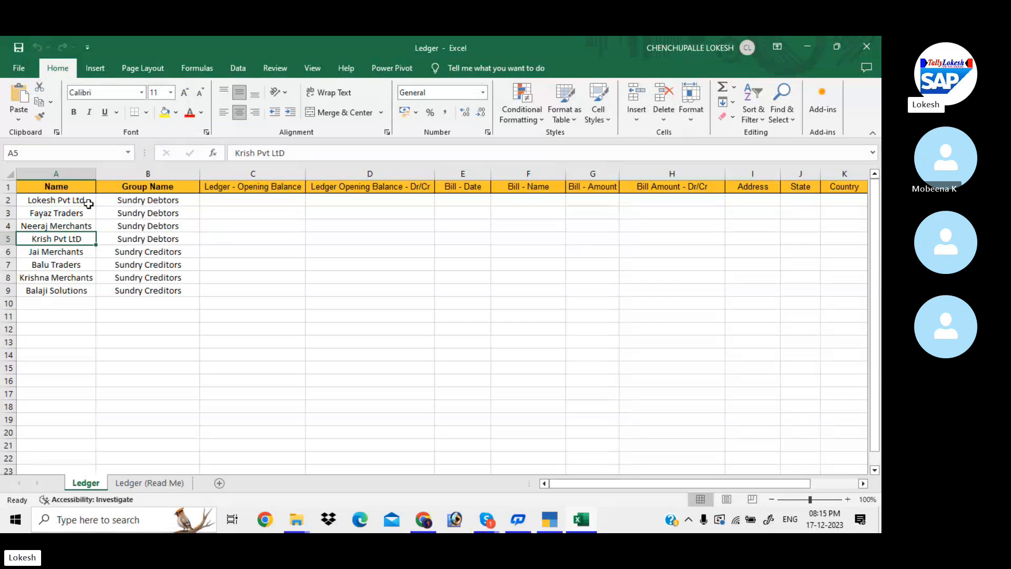
key("Right")
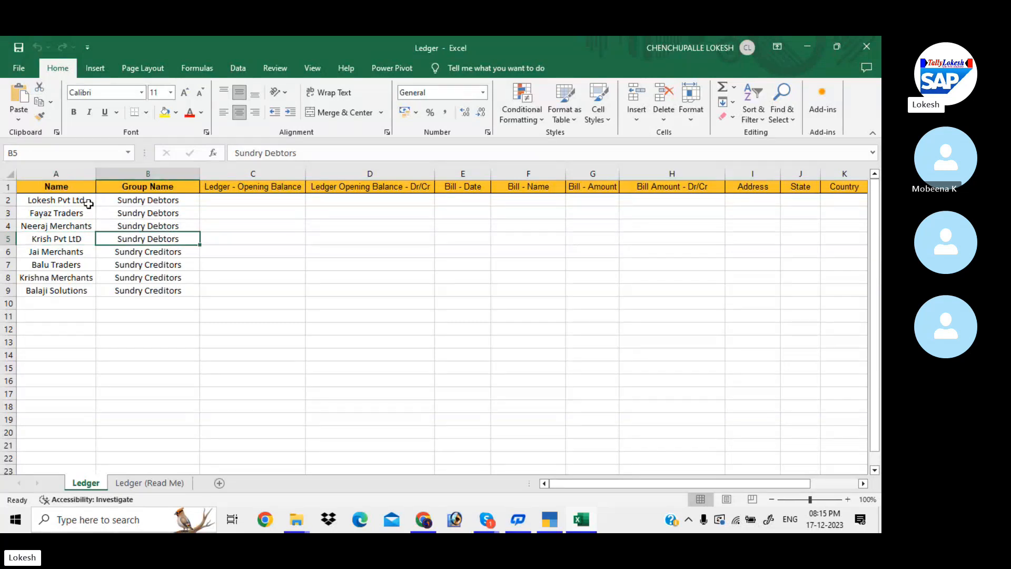
key("Down")
key("Left")
key("Down")
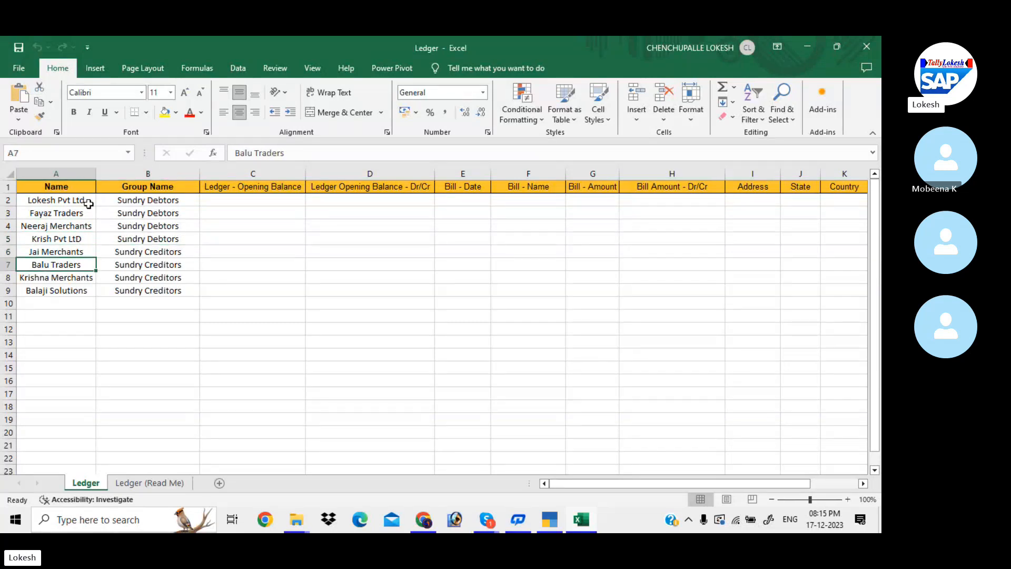
Step: Enter Rent as a new ledger name in cell A10, below the existing ledgers
key("Down")
key("Down")
key("Down")
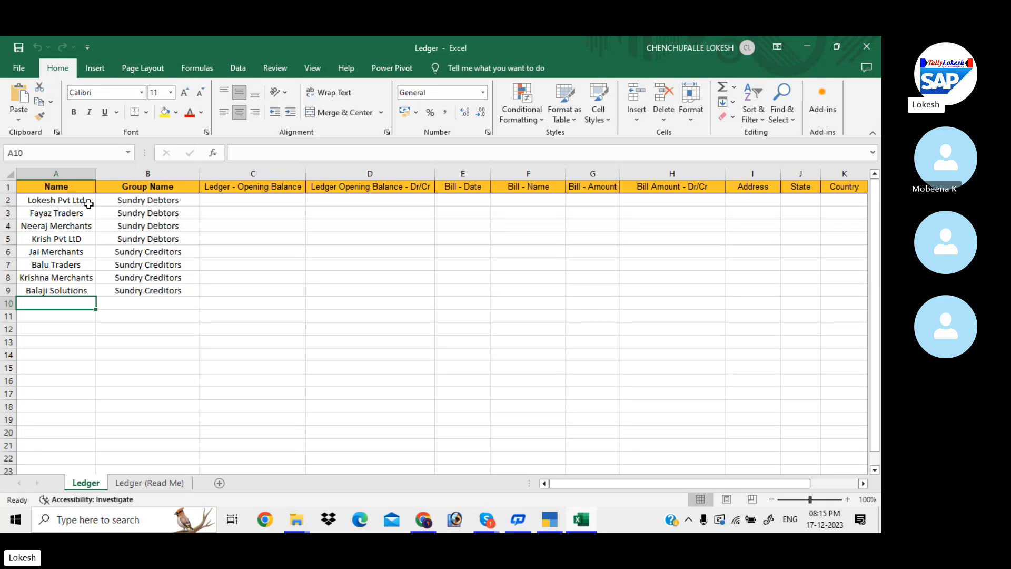
type("RENT")
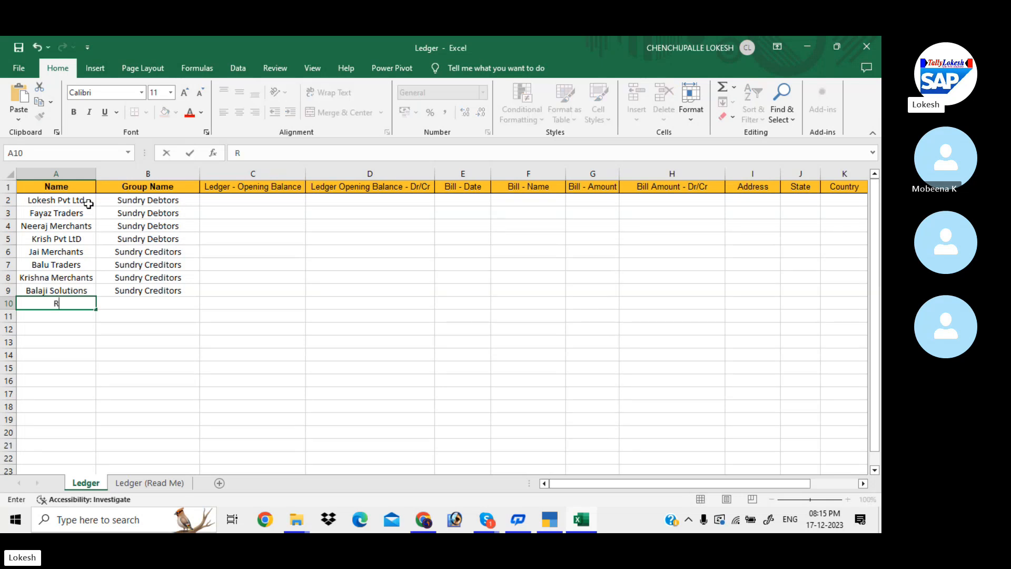
key("BackSpace")
key("BackSpace")
key("BackSpace")
type("ent")
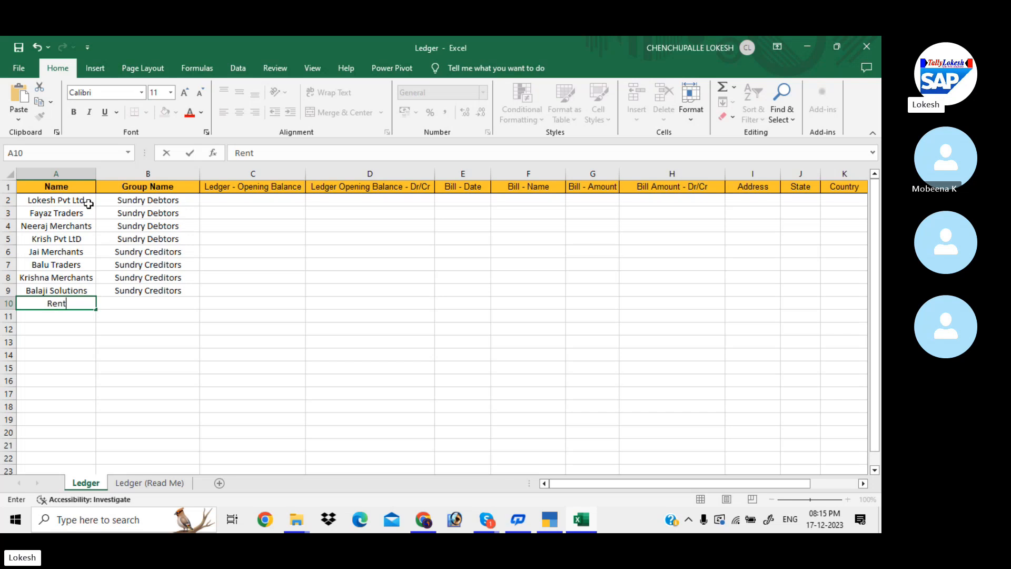
Step: Begin the Group Name for Rent in cell B10 with "indirect Ex"
key("Tab")
type("indir")
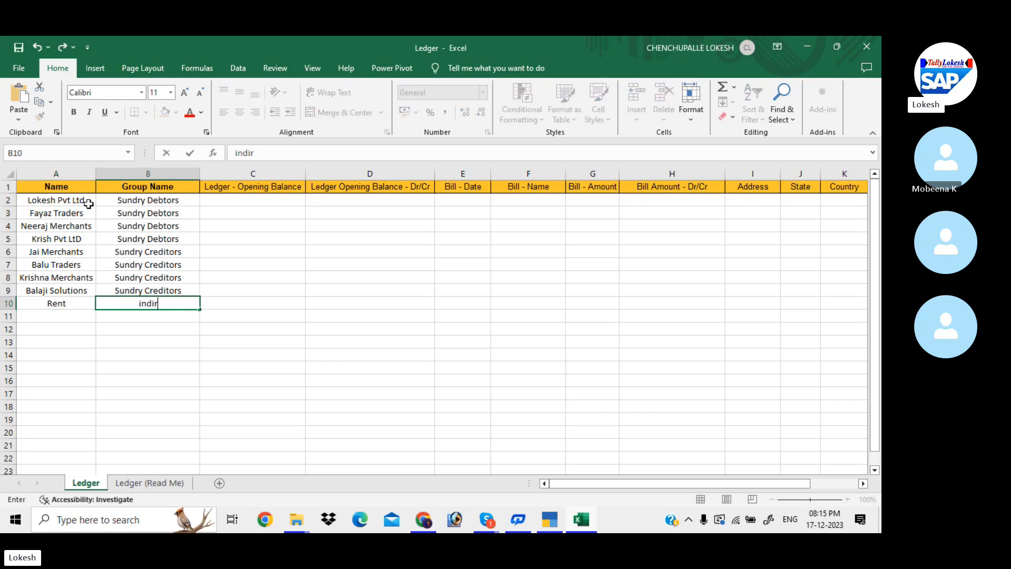
type("ect exp")
key("BackSpace")
key("BackSpace")
key("BackSpace")
type("E")
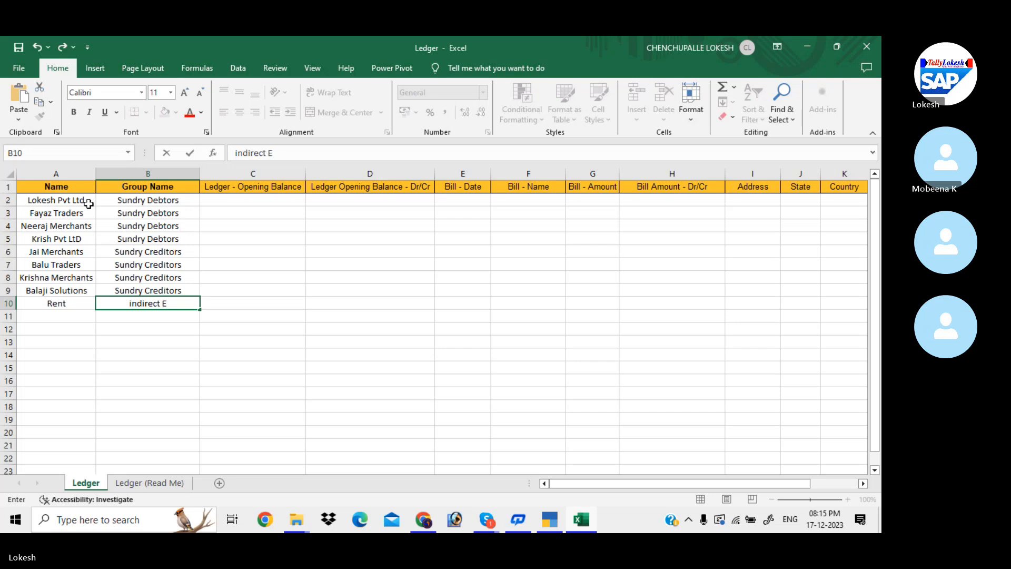
type("x")
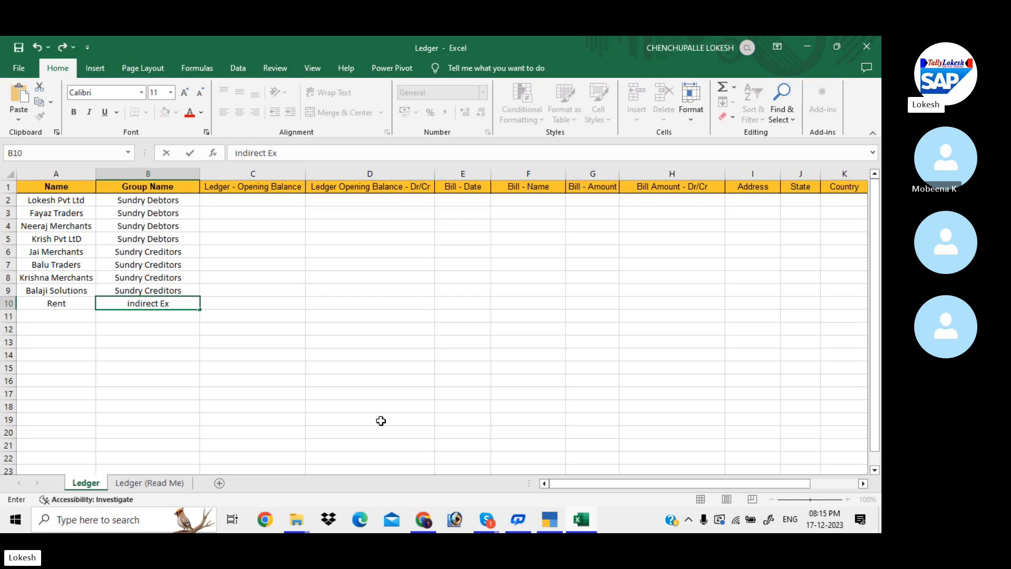
Step: Switch to TallyPrime and look up the exact spelling of Indirect Expenses in the list of groups for alteration
left_click(546, 523)
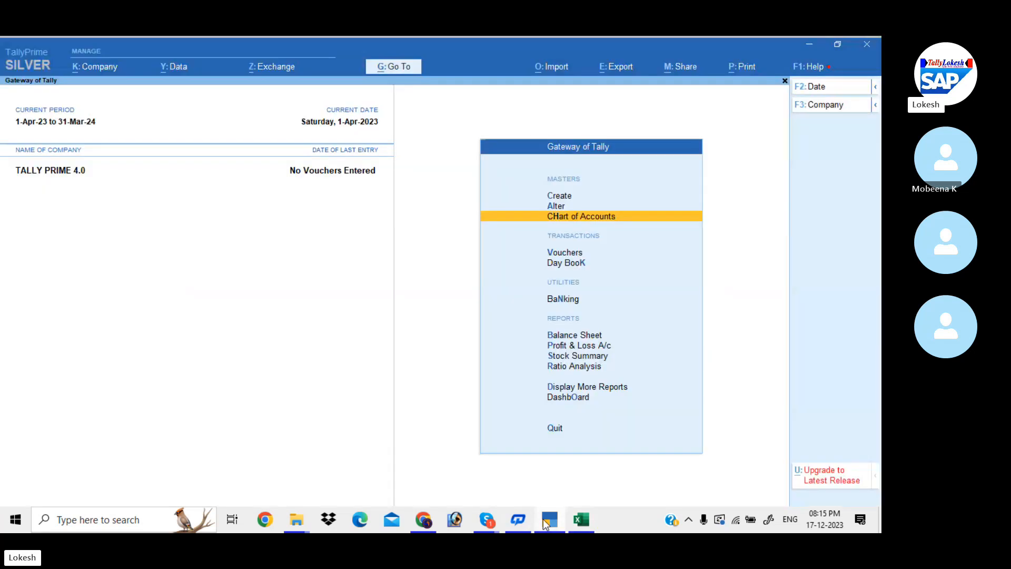
key("Up")
key("Return")
key("Down")
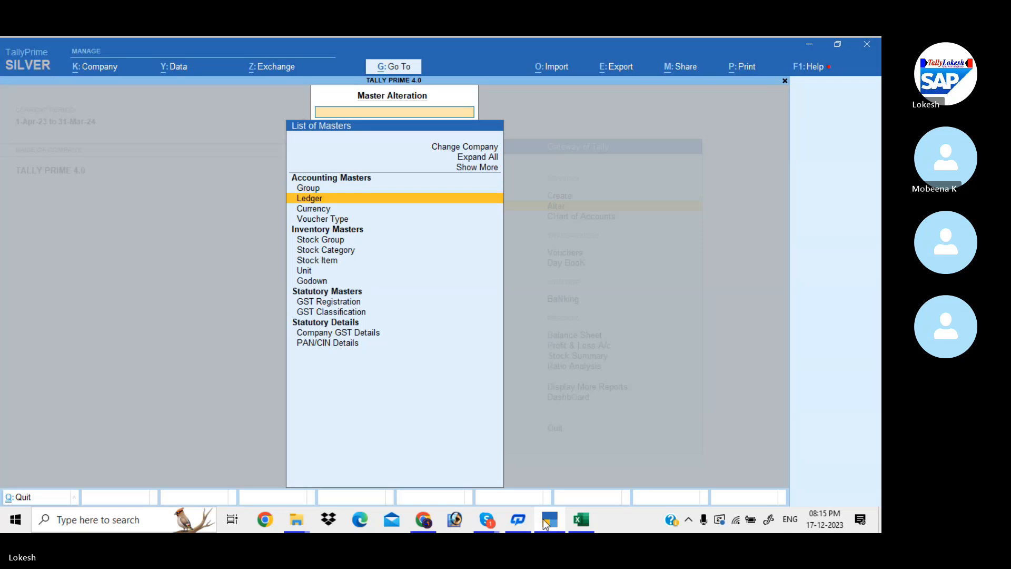
key("Up")
key("Return")
type("In")
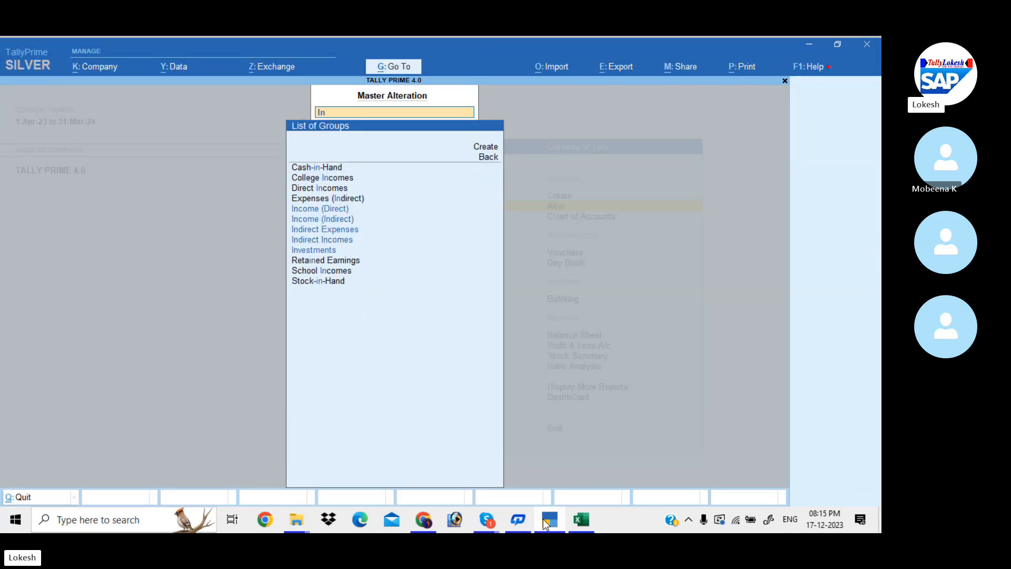
key("Down")
key("Down")
key("Down")
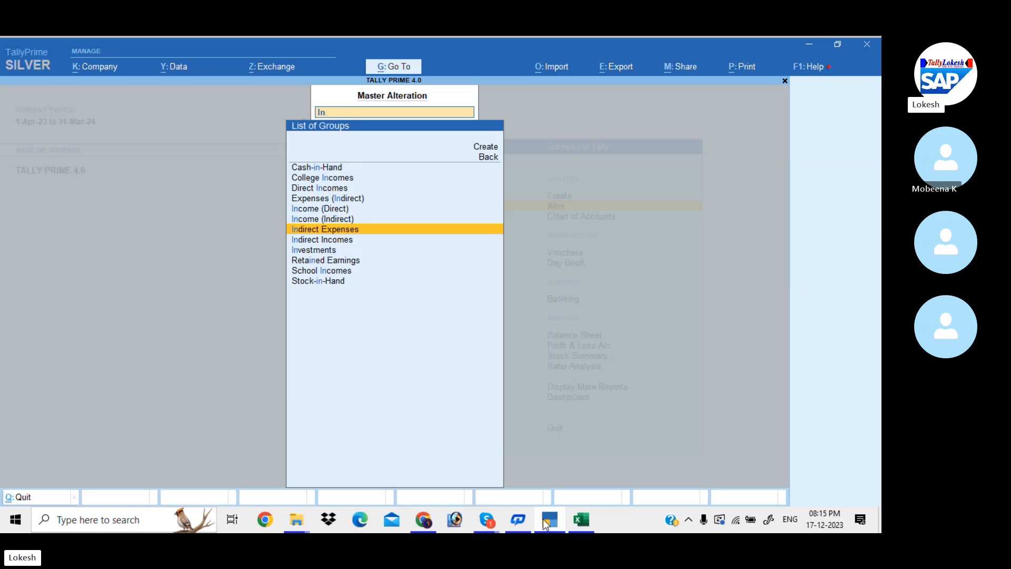
Step: Switch back to the Ledger workbook in Excel and complete Rent's group name as "indirect Expenses"
key("alt+Tab")
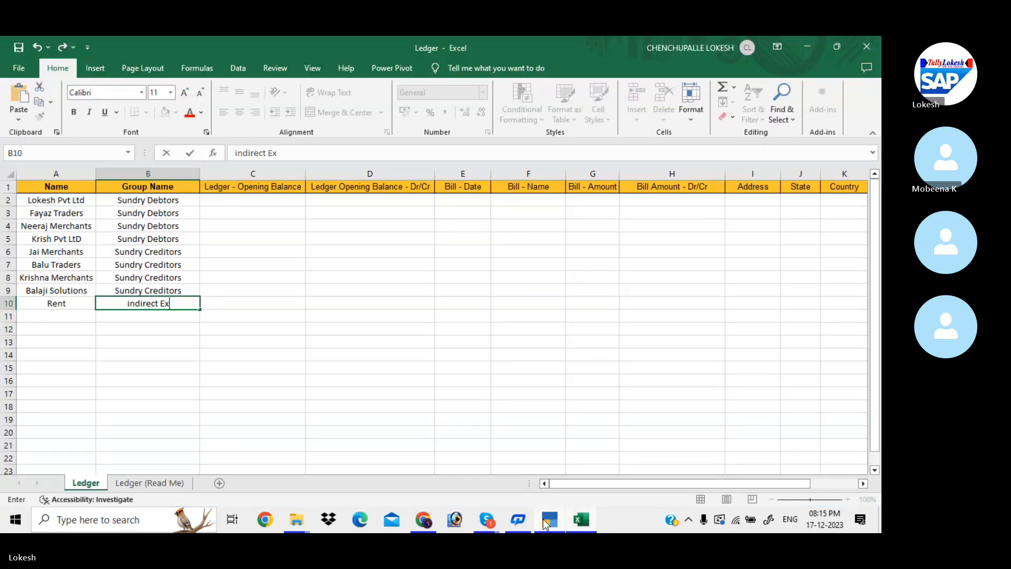
type("penses")
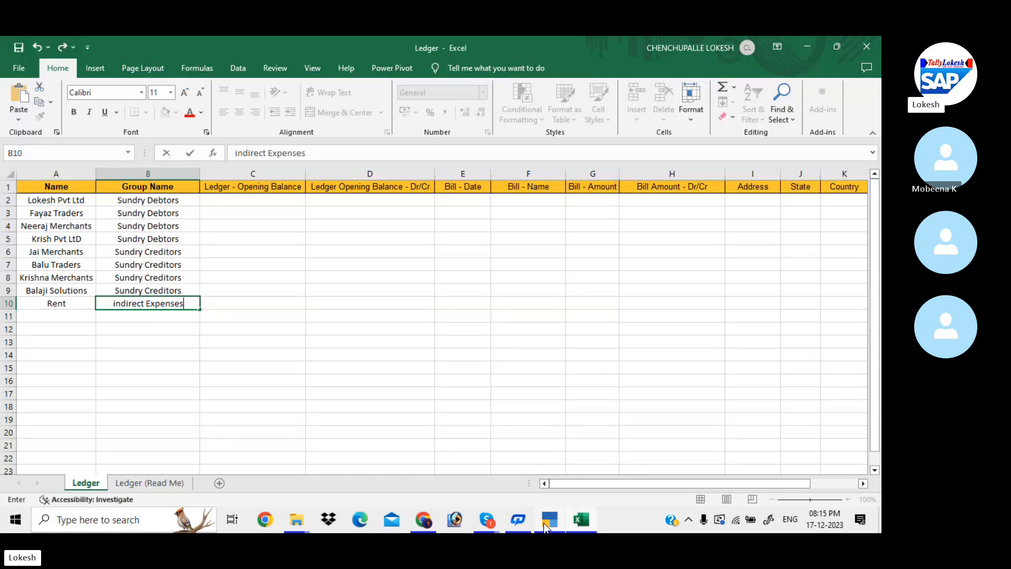
key("Return")
Step: Enter Salaries as the ledger name in cell A11
key("Left")
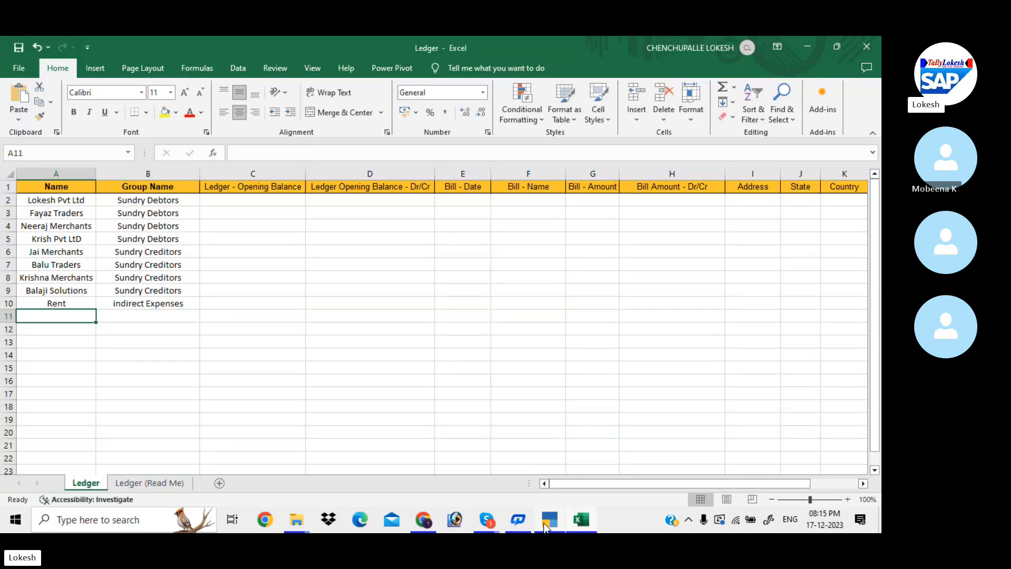
type("Salaries")
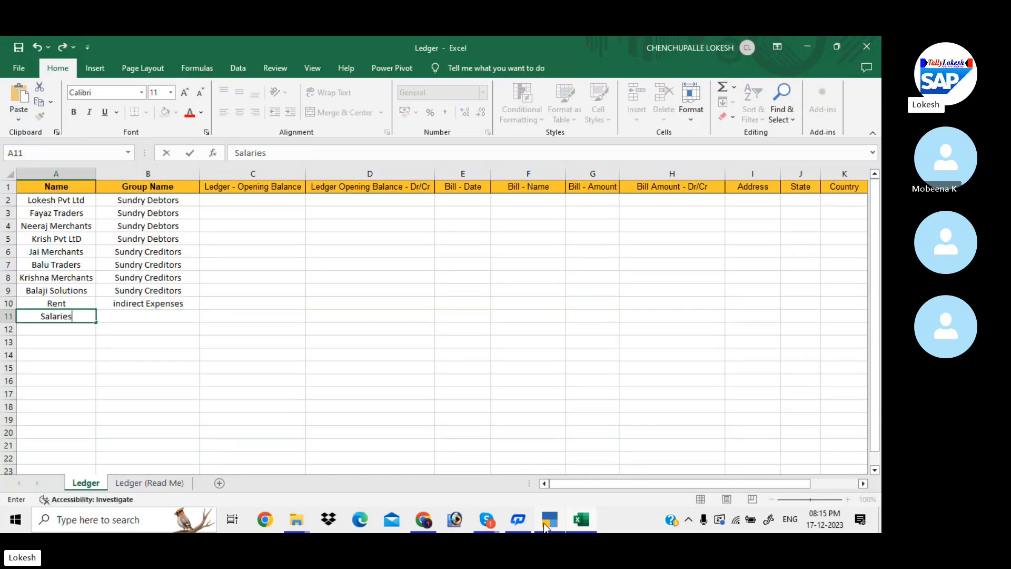
key("Right")
Step: Capitalise the first letter of Rent's group name in cell B10 so it reads "Indirect Expenses"
key("Up")
key("alt+Tab")
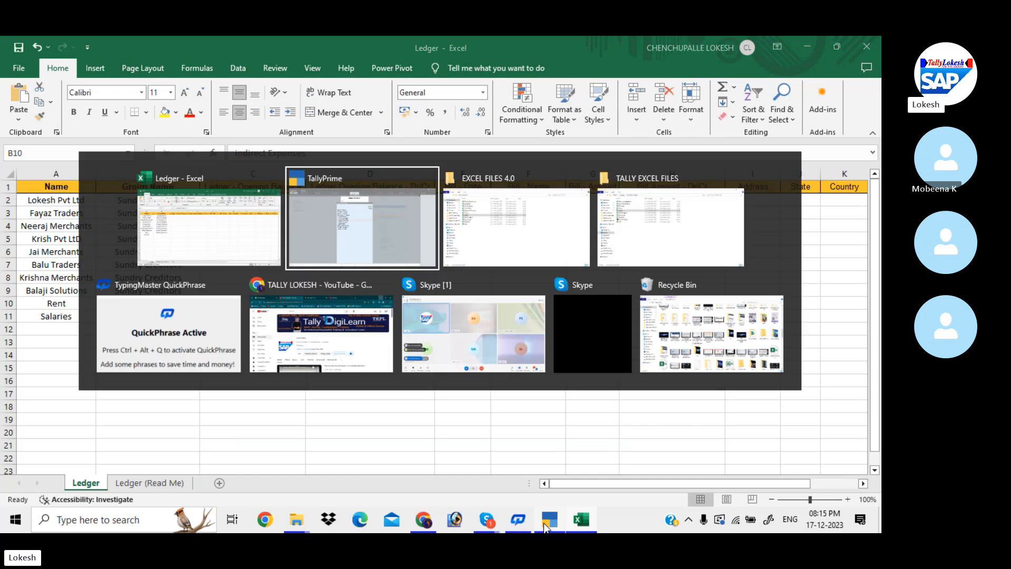
left_click(546, 524)
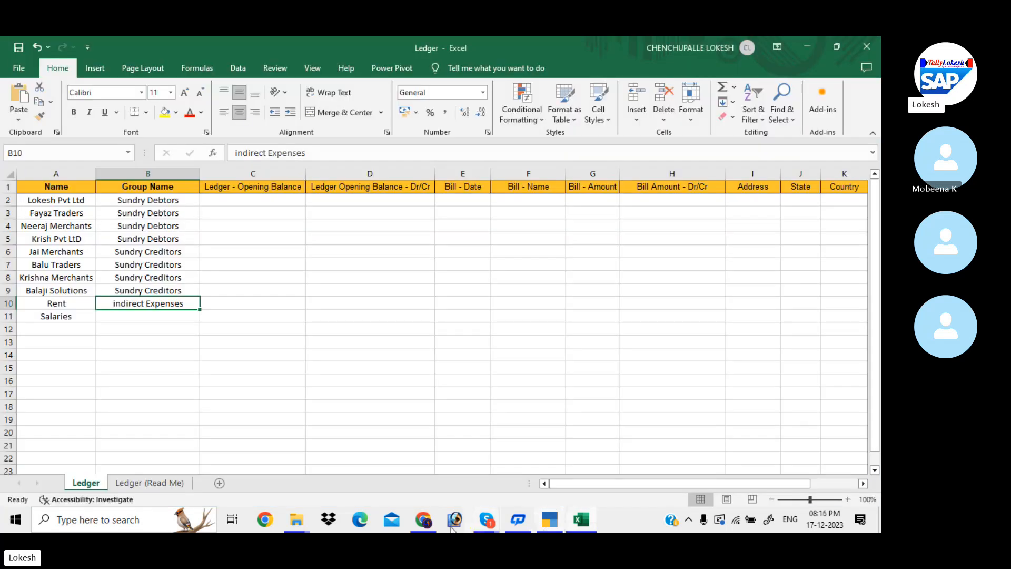
double_click(117, 303)
type("I")
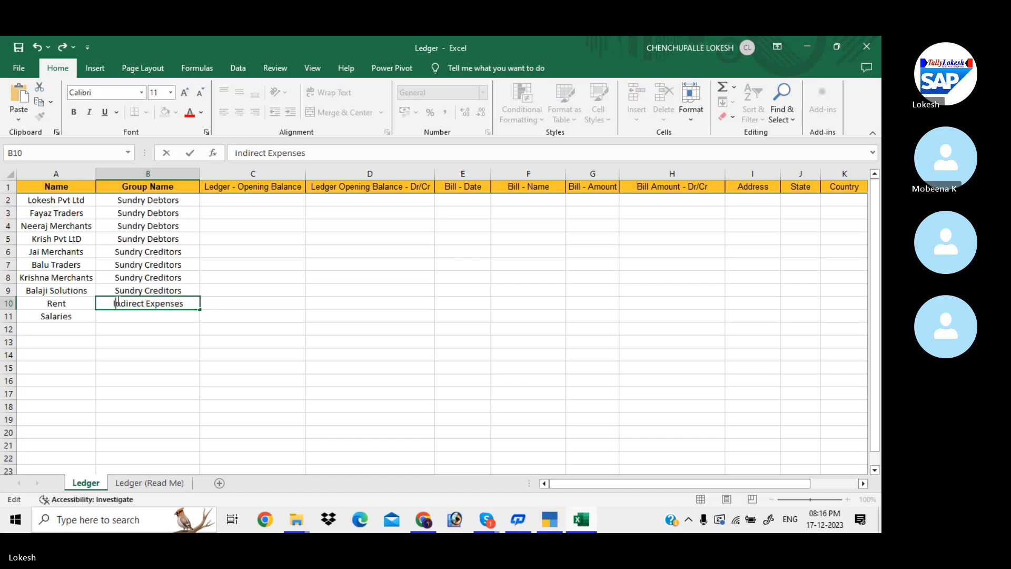
key("Return")
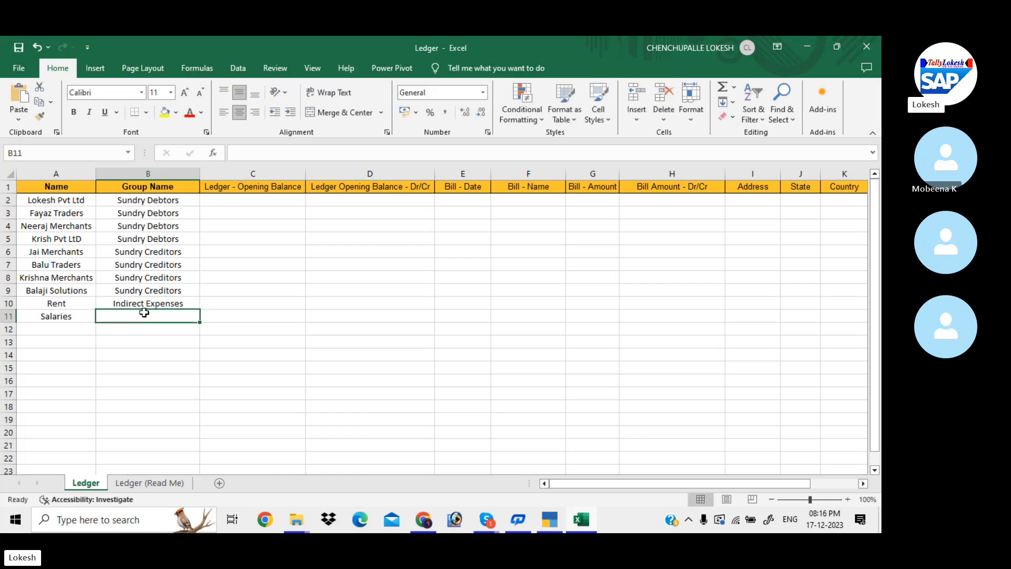
Step: Copy the Indirect Expenses group name from Rent's row into cell B11 for Salaries
left_click(151, 306)
key("ctrl+c")
key("Down")
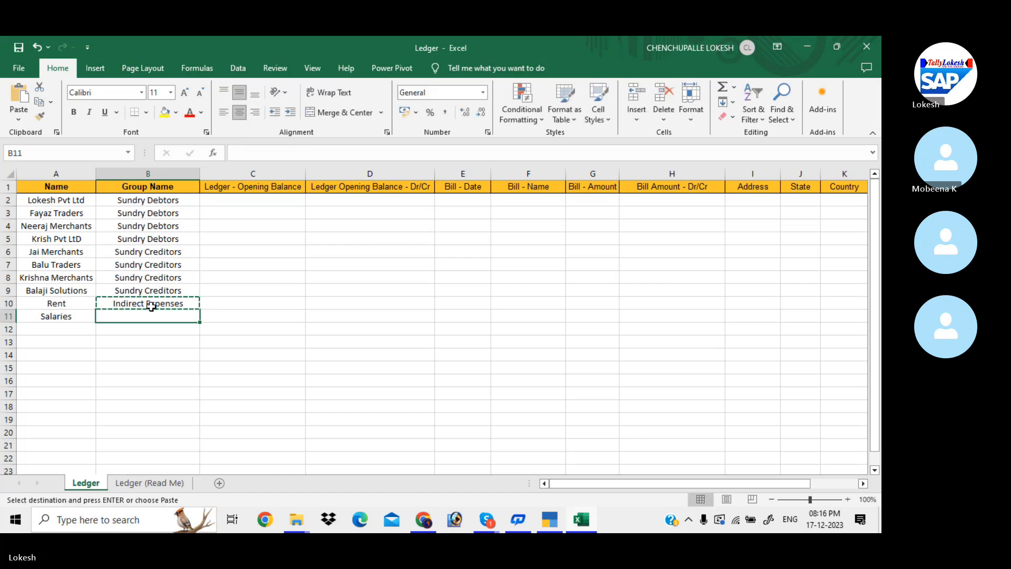
key("ctrl+v")
key("Escape")
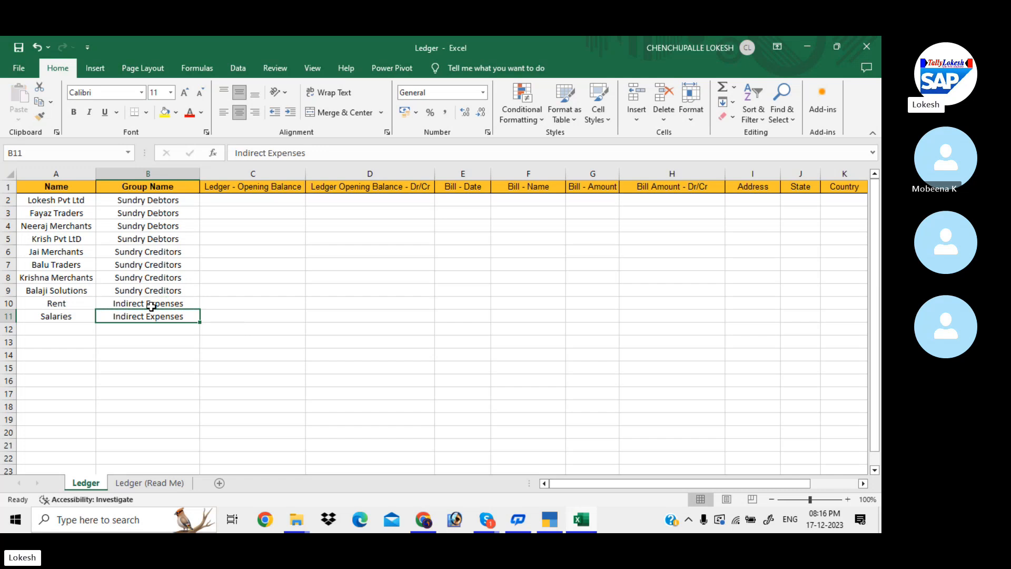
key("Left")
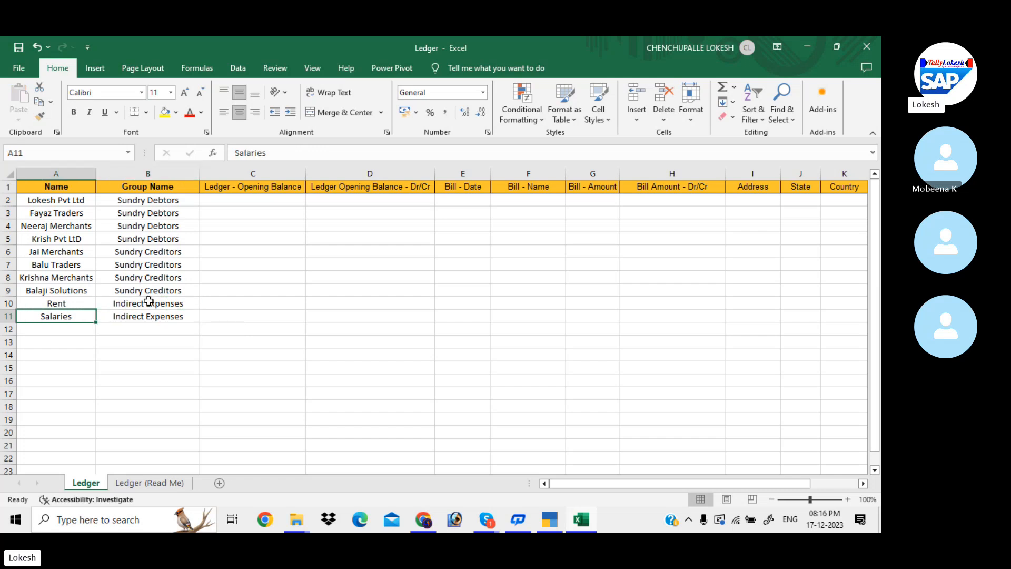
Step: Review the extent of the Ledger sheet's data, from rows 2 to 11 and from the Name column across to Pincode
left_click(11, 200)
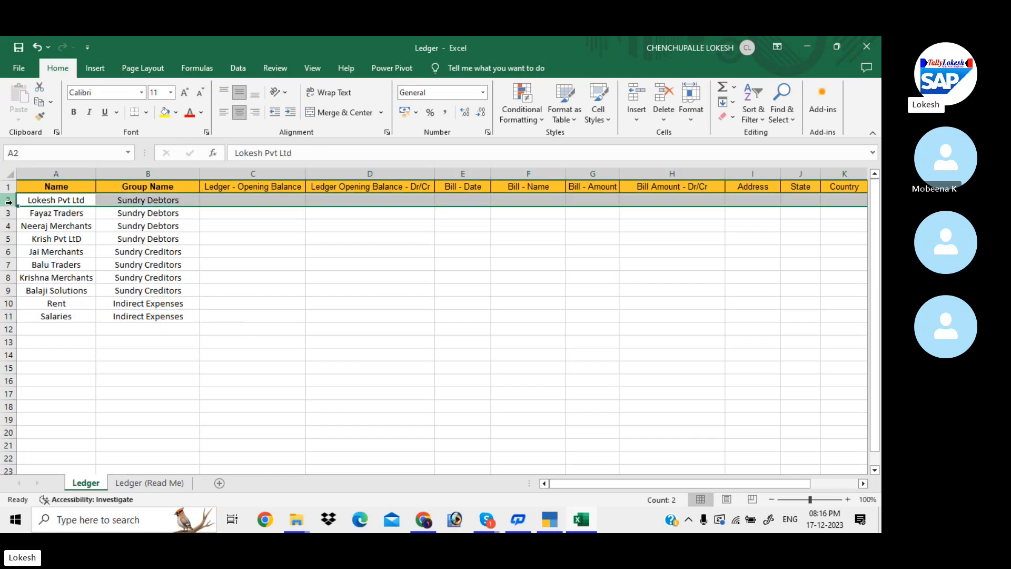
left_click(7, 316)
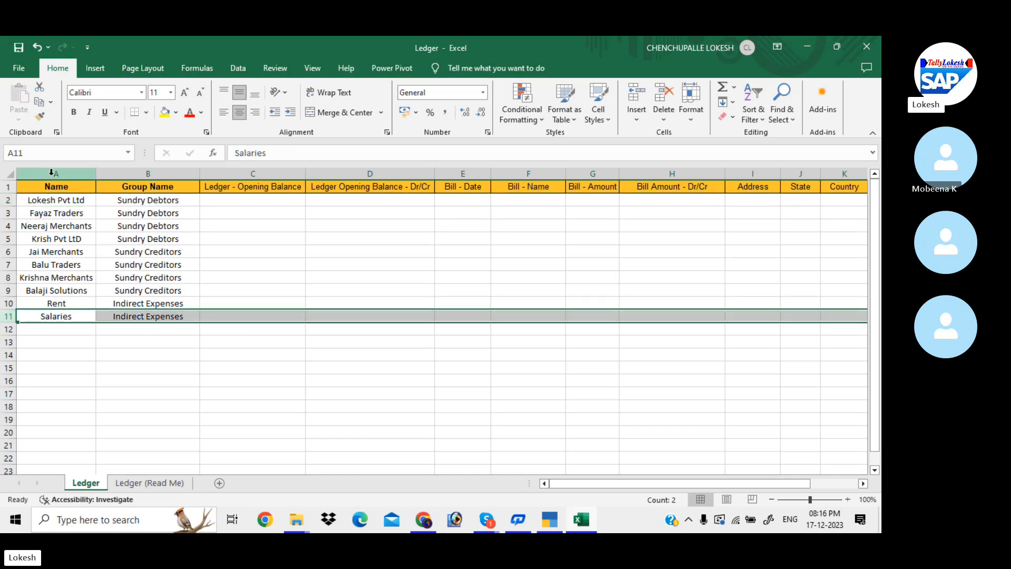
left_click(58, 172)
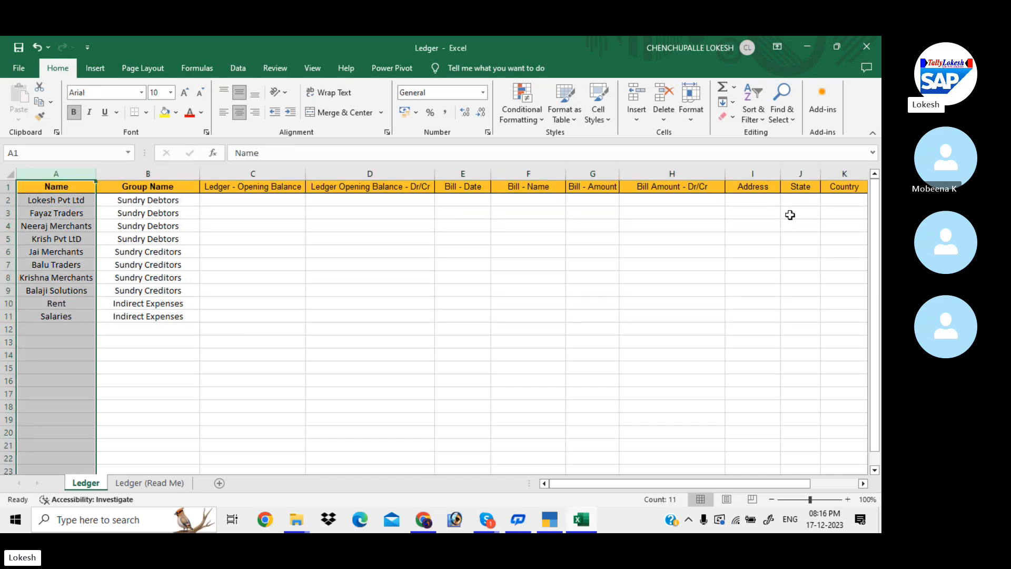
left_click(817, 215)
key("Right")
key("Right")
scroll(819, 214, "right", 1)
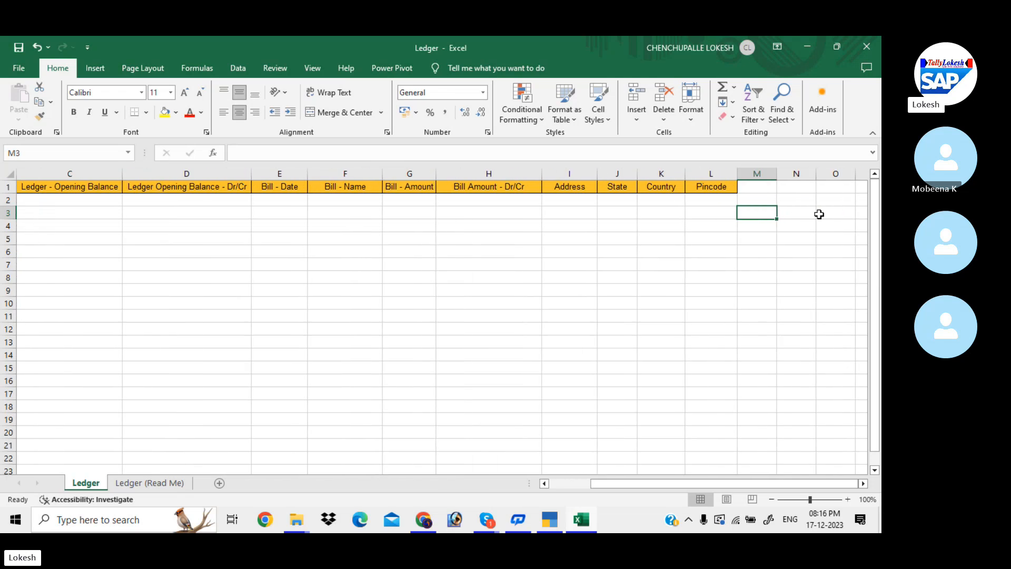
left_click(725, 172)
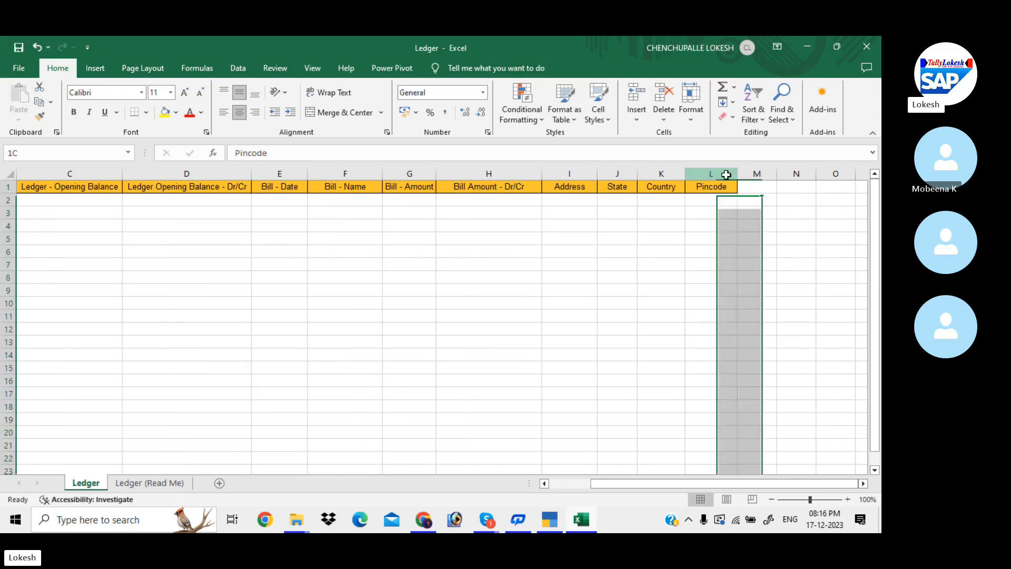
left_click(615, 289)
key("Left")
key("Left")
key("Left")
key("Left")
key("Left")
key("Left")
key("Left")
key("Left")
key("Left")
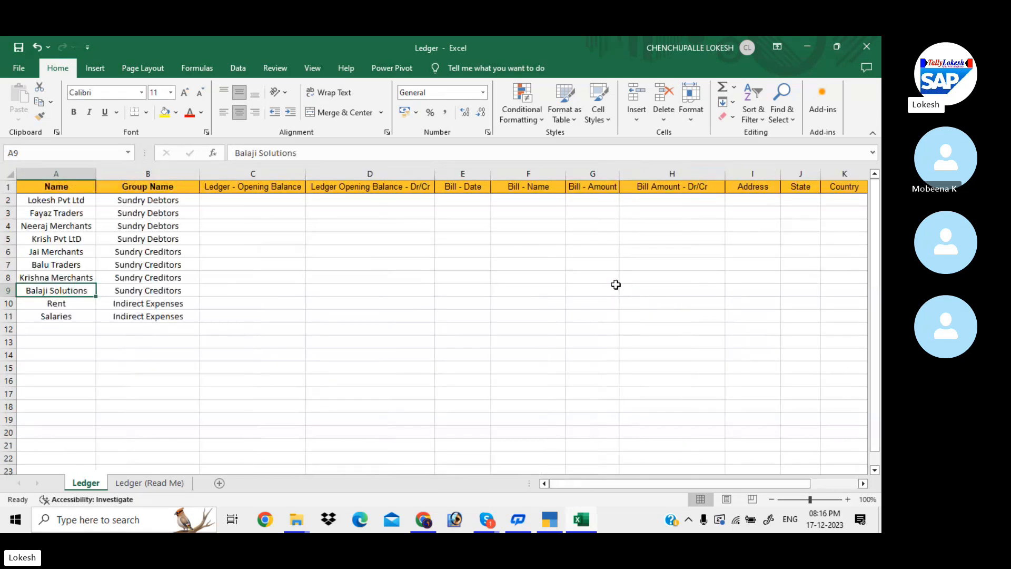
left_click(508, 403)
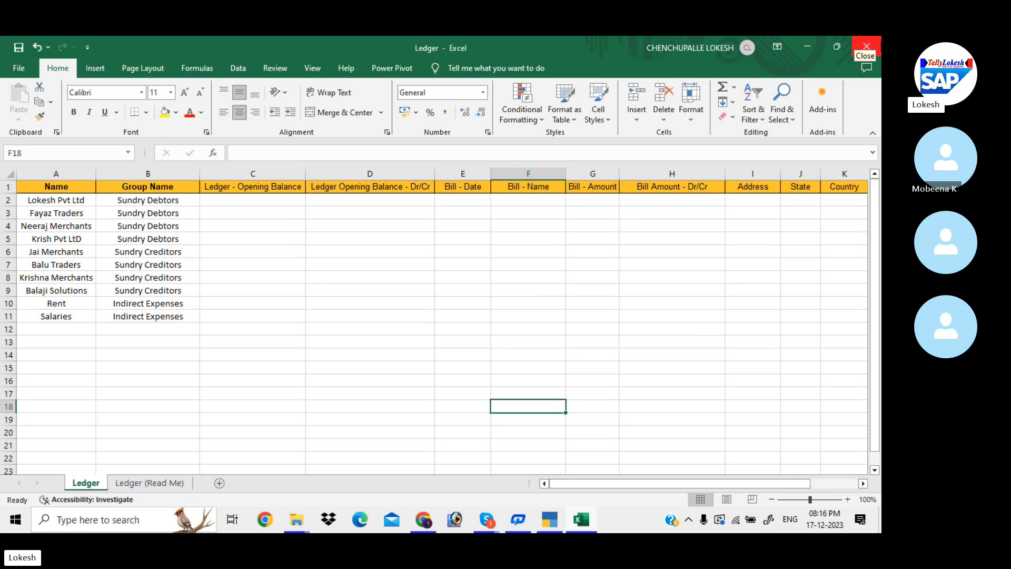
Step: Copy the ledger names and group names in A2:B11 from the Ledger workbook in the EXCEL FILES 4.0 folder, closing the workbook
left_click(867, 47)
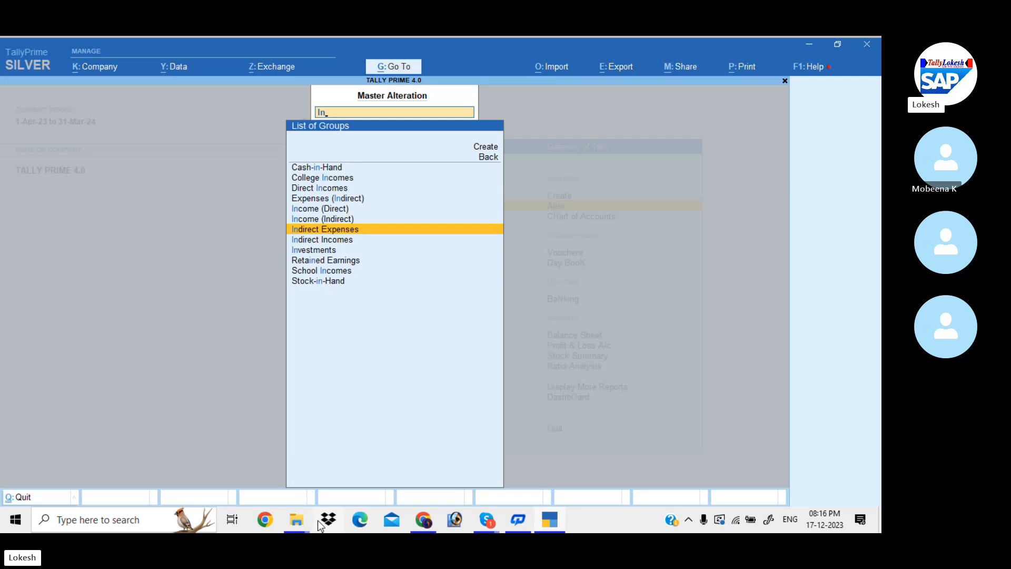
left_click(294, 519)
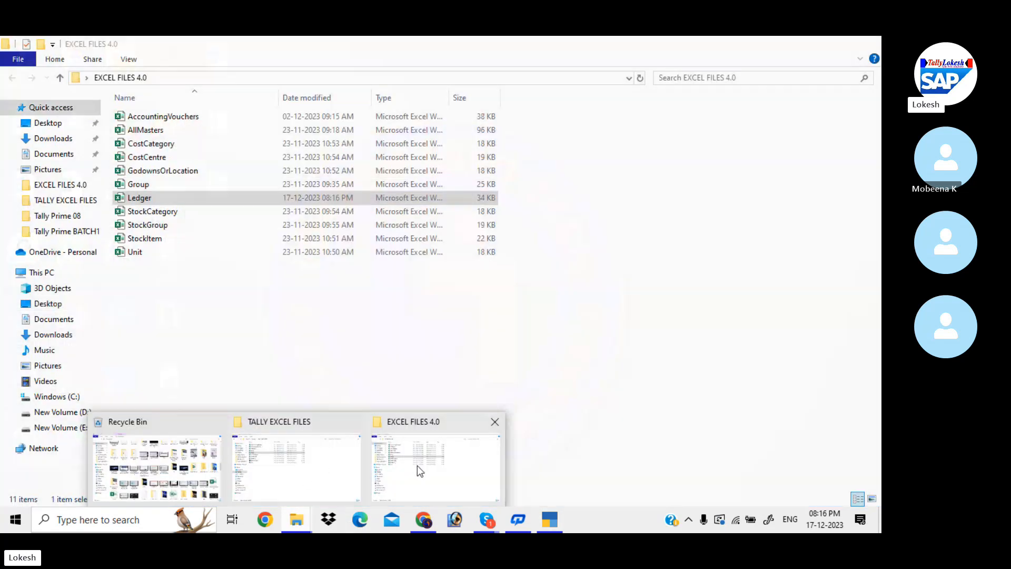
left_click(417, 465)
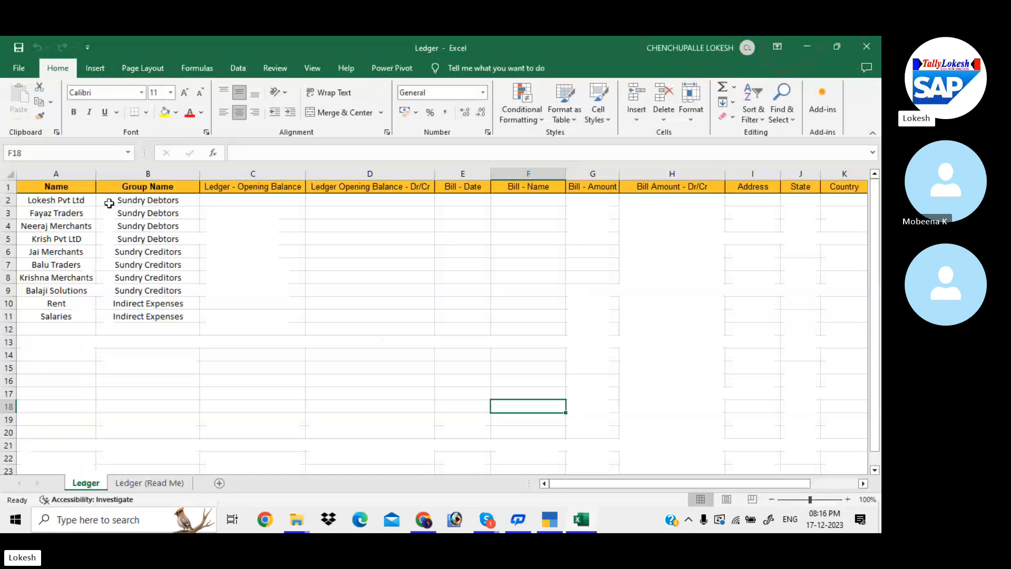
left_click_drag(77, 197, 161, 310)
key("ctrl+c")
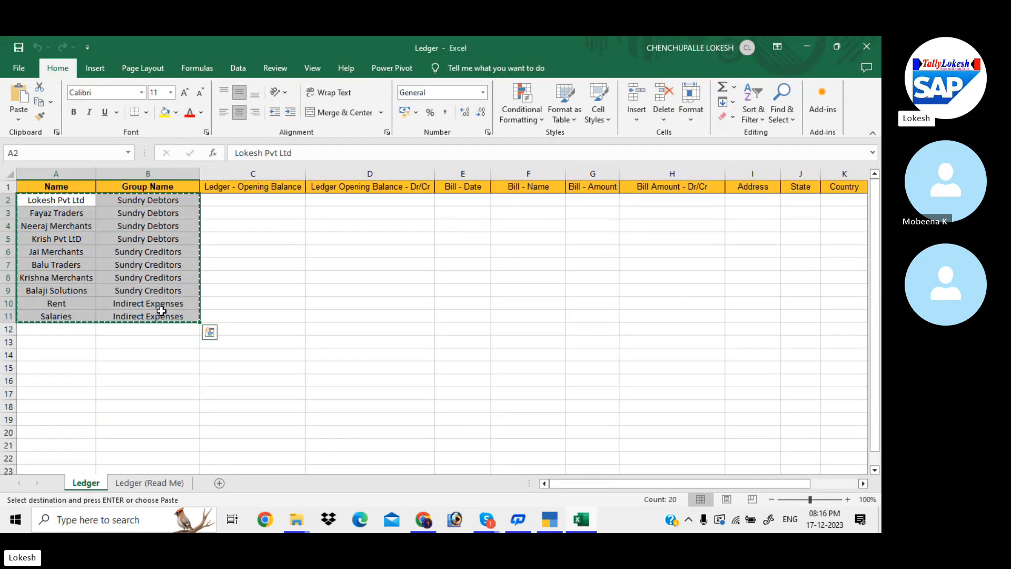
left_click(868, 46)
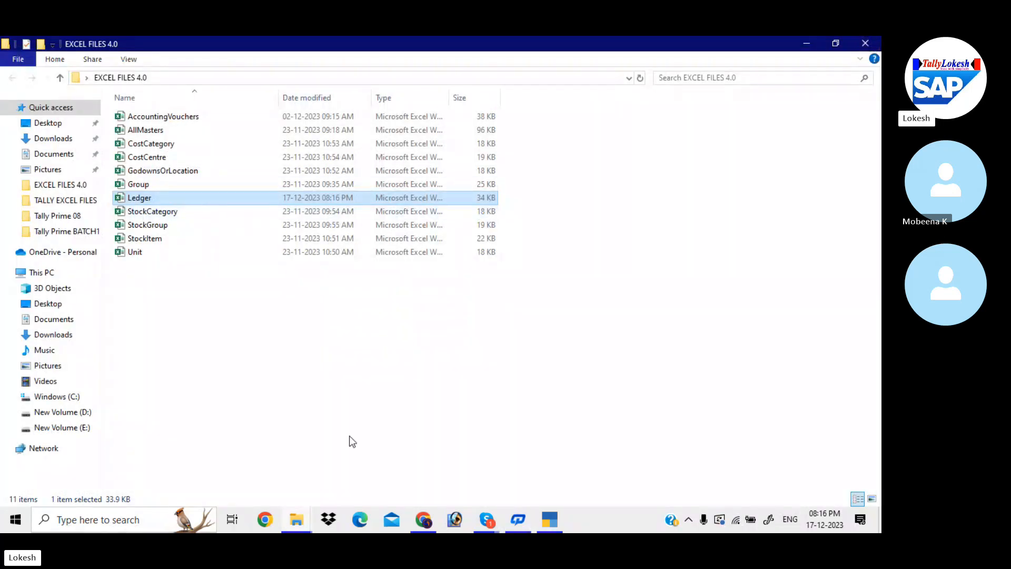
Step: Open the Ledger workbook from the TALLY EXCEL FILES folder and widen its Group Name column
mouse_move(299, 527)
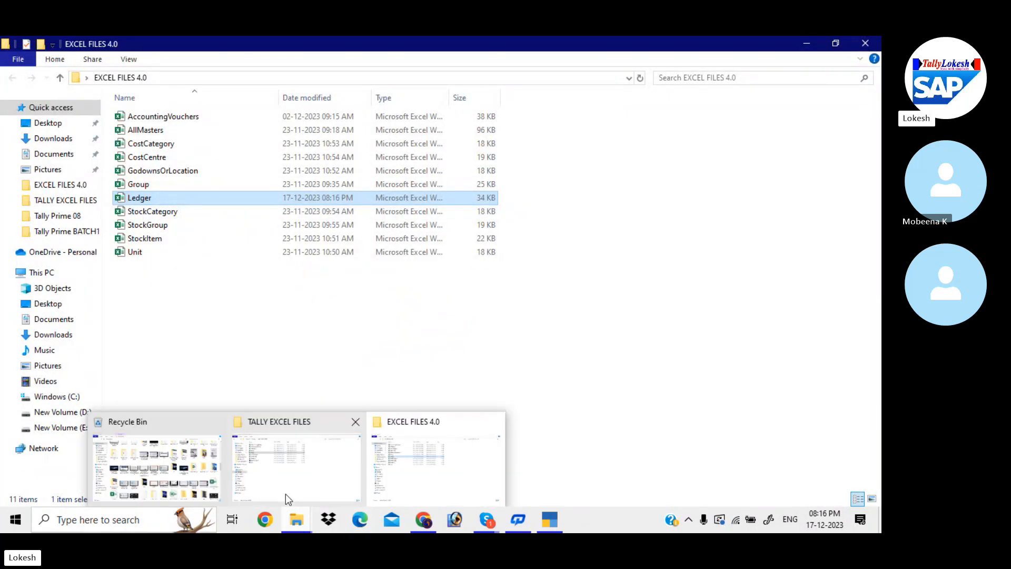
left_click(293, 461)
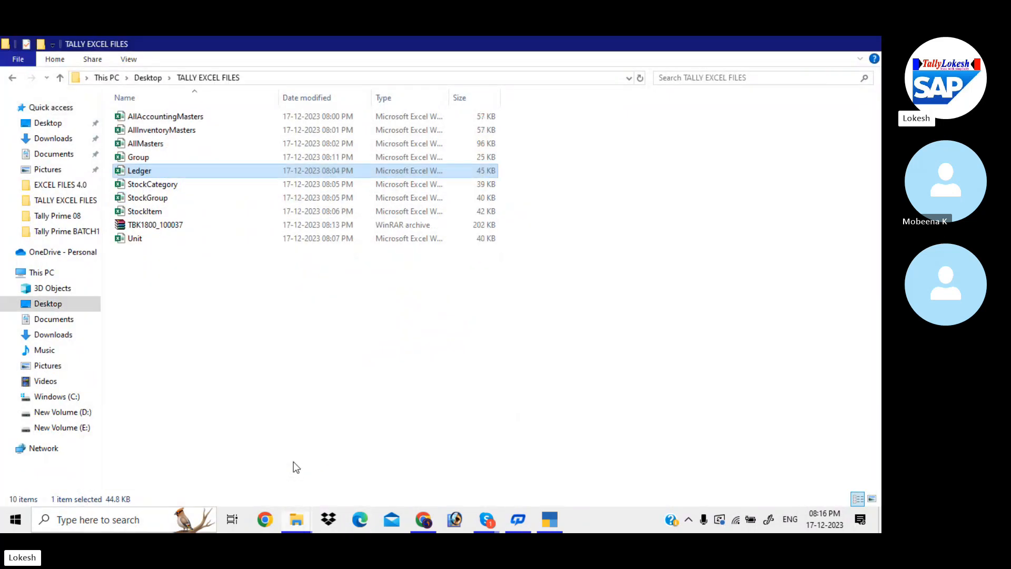
double_click(176, 170)
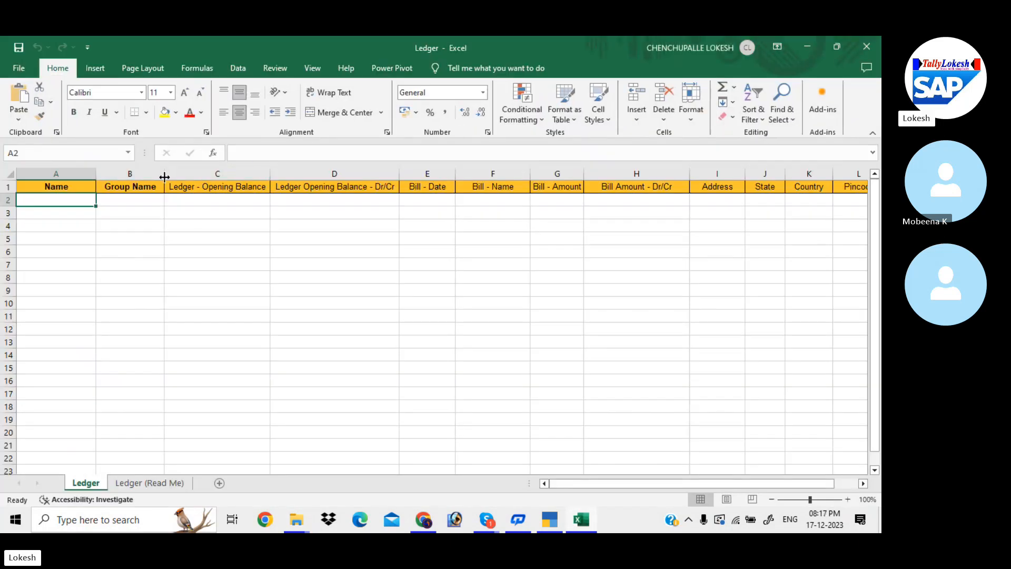
left_click_drag(165, 174, 207, 188)
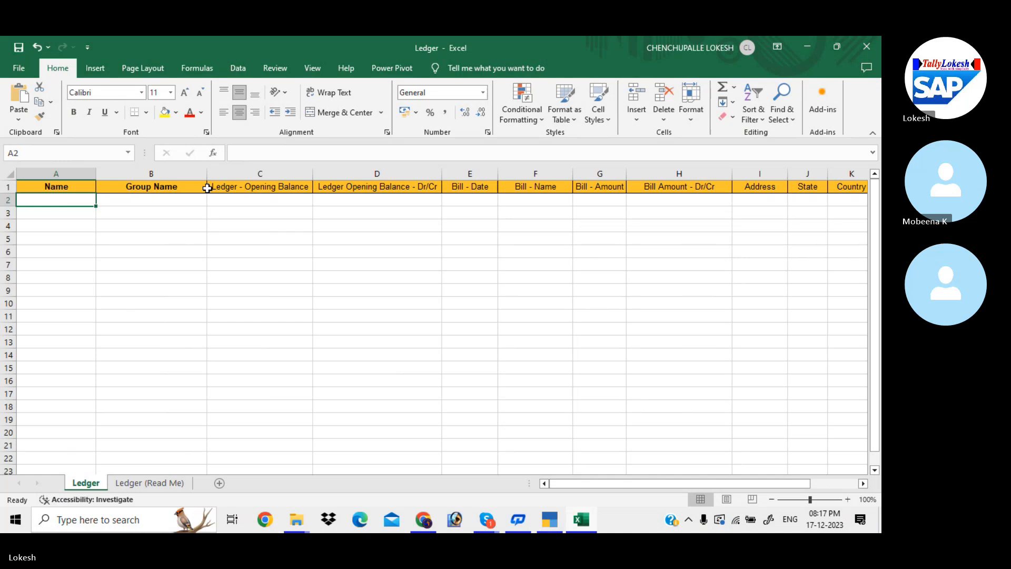
Step: Paste the copied ledger names and groups into the Ledger sheet starting at cell A2, and save and close the workbook
type("Lokesh Pvt Ltd\tSundry Debtors Fayaz Traders\tSundry Debtors Neeraj Merchants\tSundry Debtors Krish Pvt LtD\tSundry Debtors Jai Merchants\tSundry Creditors Balu Traders\tSundry Creditors Krishna Merchants\tSundry Creditors Balaji Solutions\tSundry Creditors Rent\tIndirect Expenses Salaries\tIndirect Expenses")
left_click(256, 264)
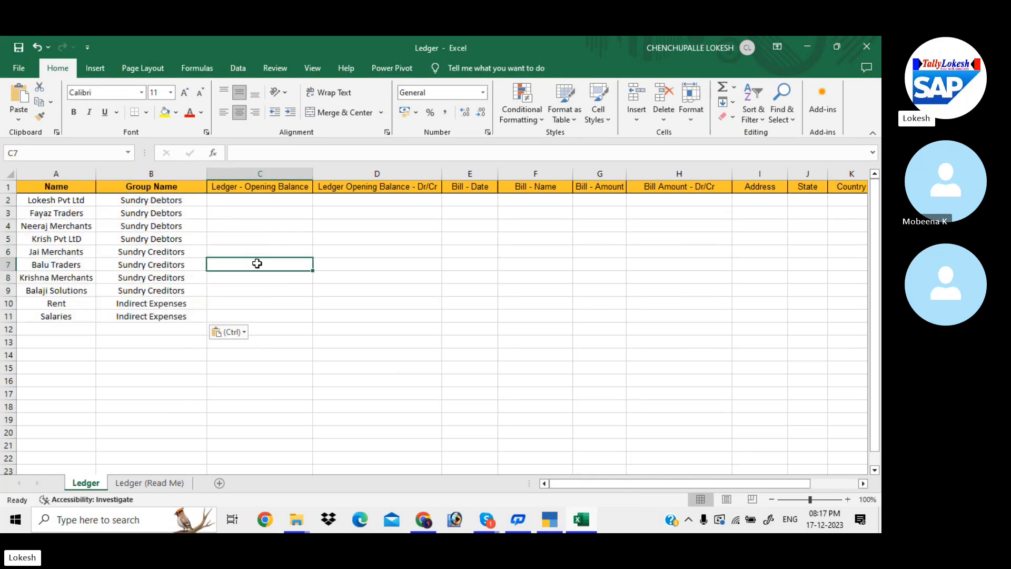
left_click(218, 239)
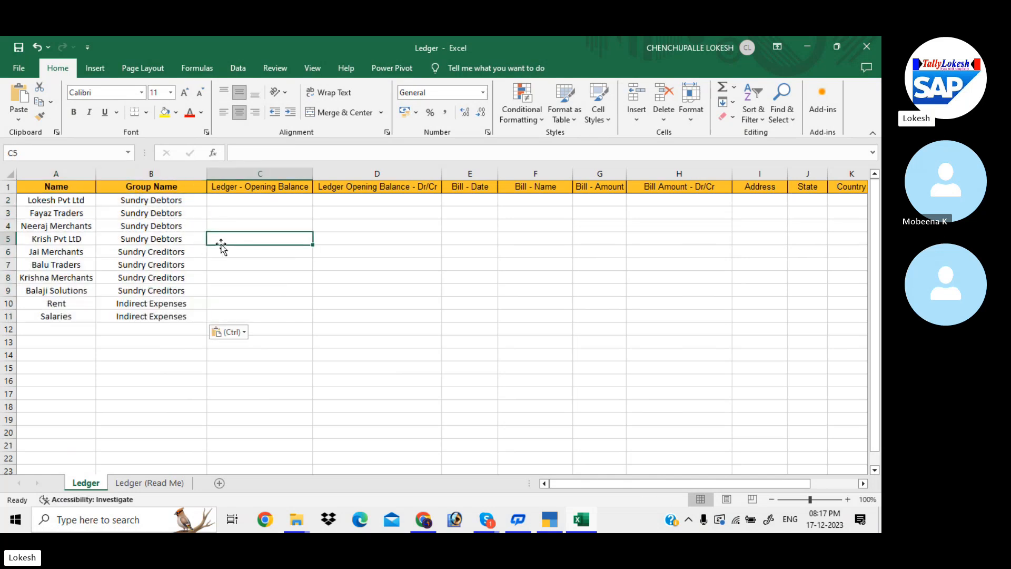
left_click(18, 48)
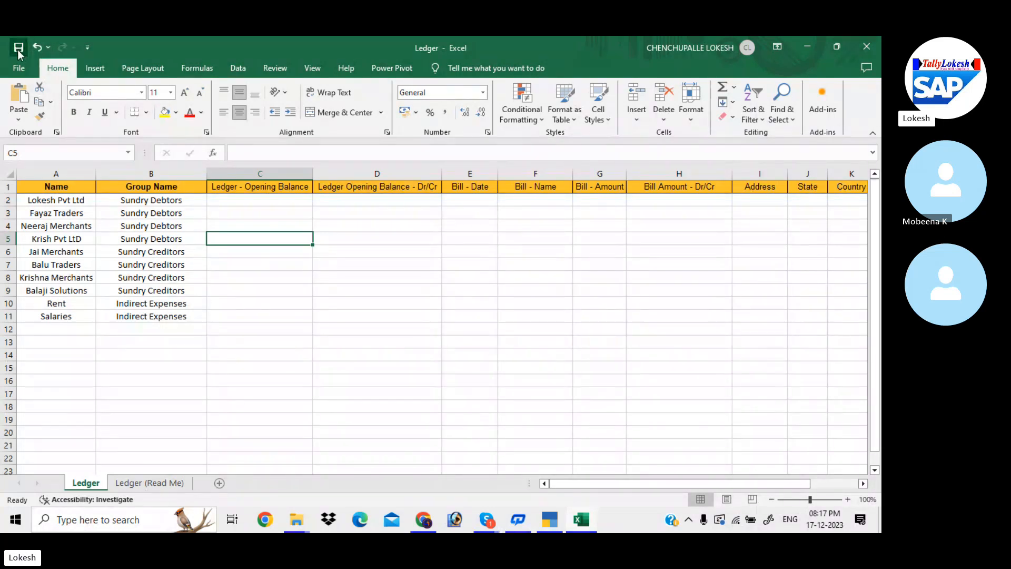
left_click(868, 46)
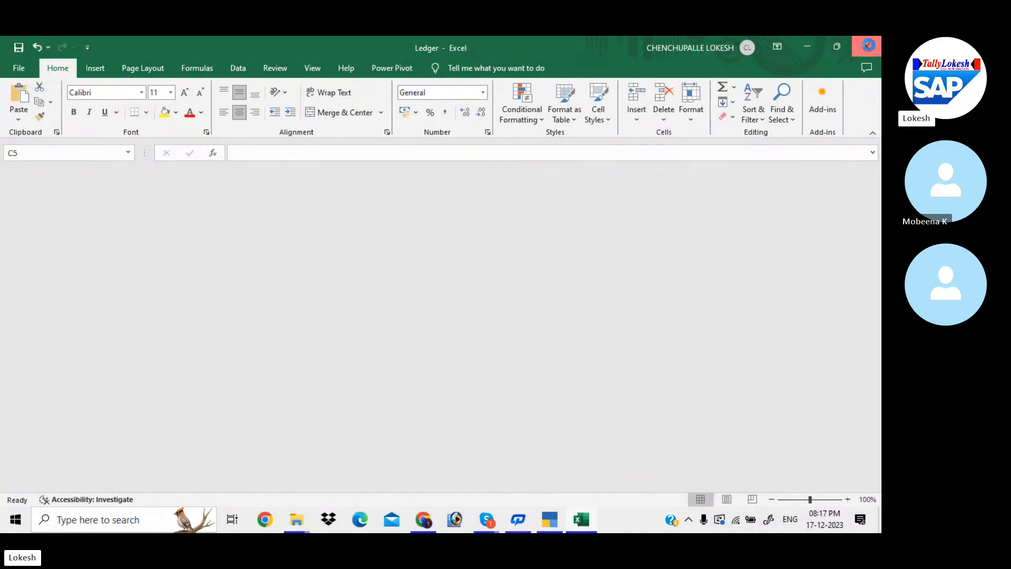
Step: Switch to TallyPrime, check the company's existing ledgers in Master Alteration, and return to the Gateway of Tally
left_click(551, 519)
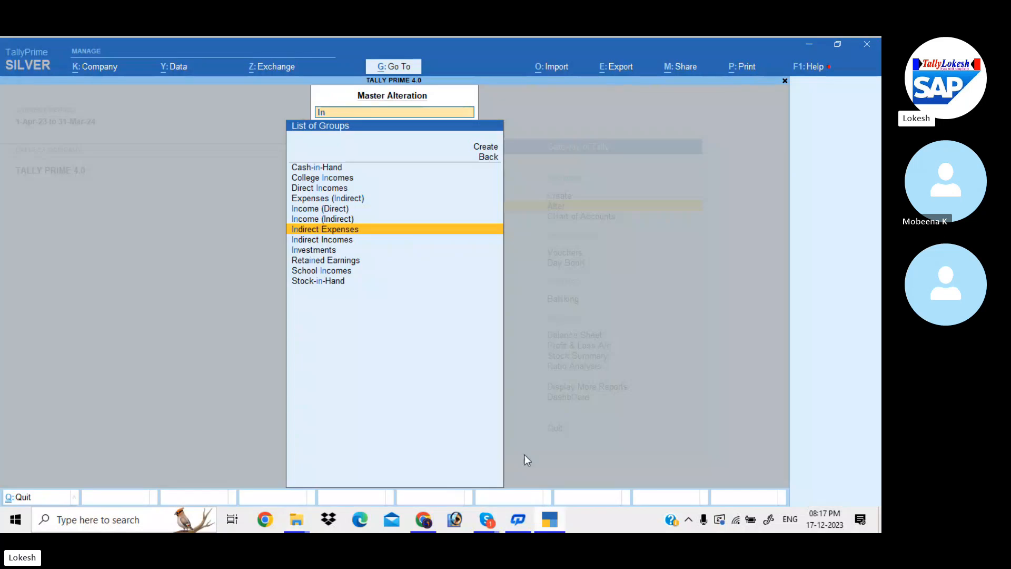
key("BackSpace")
key("BackSpace")
key("Escape")
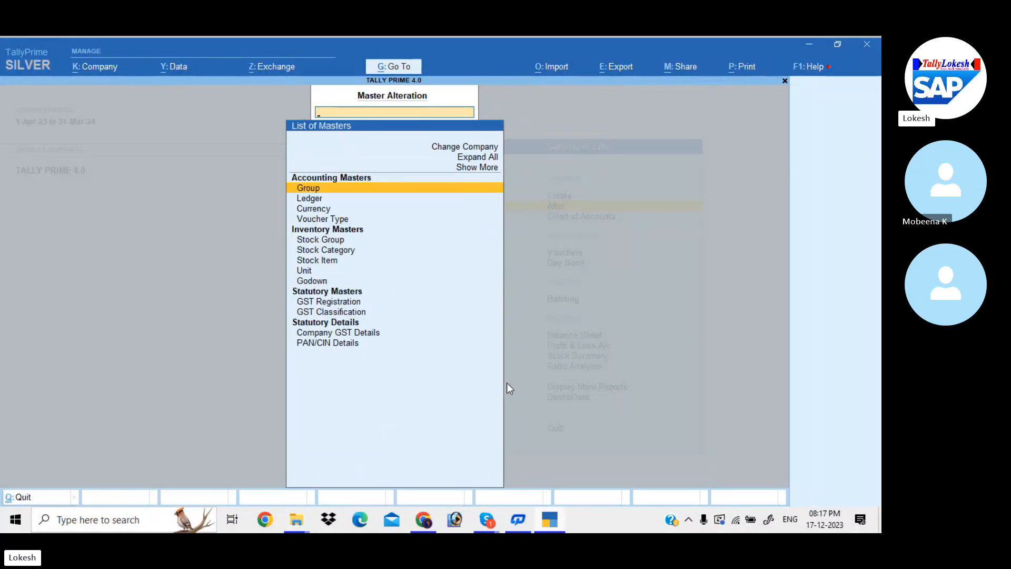
key("Escape")
key("Return")
key("Down")
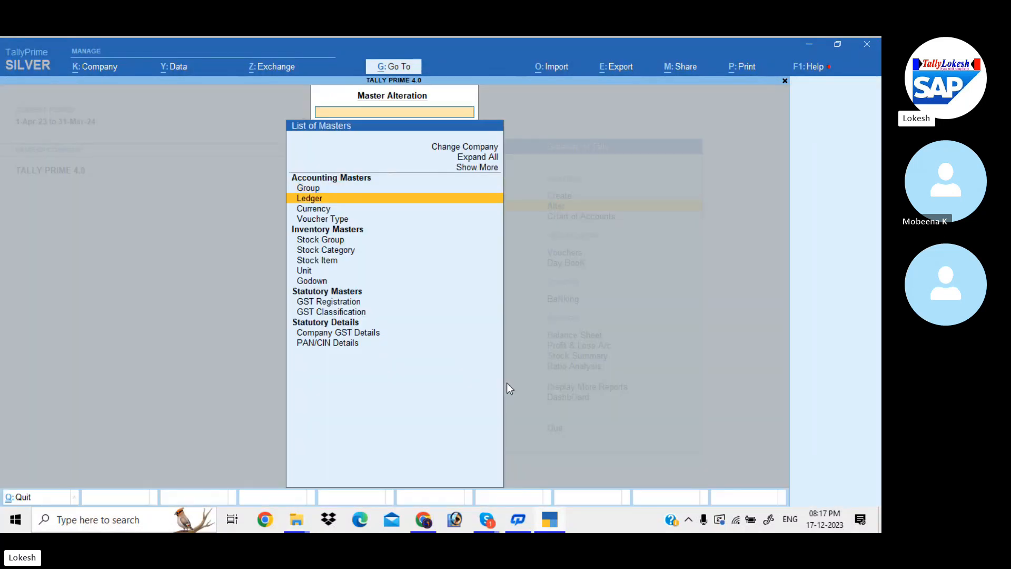
key("Return")
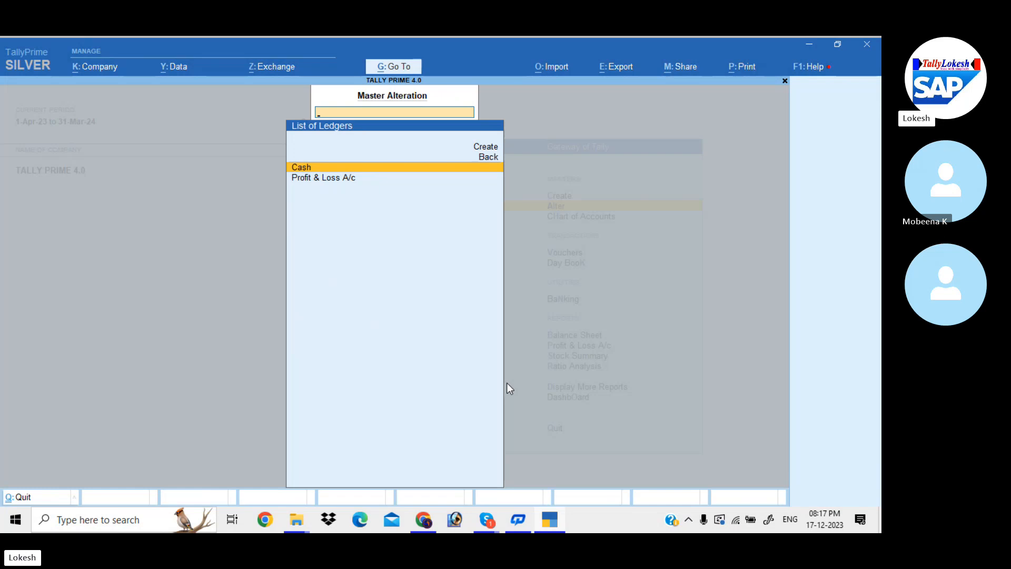
key("Escape")
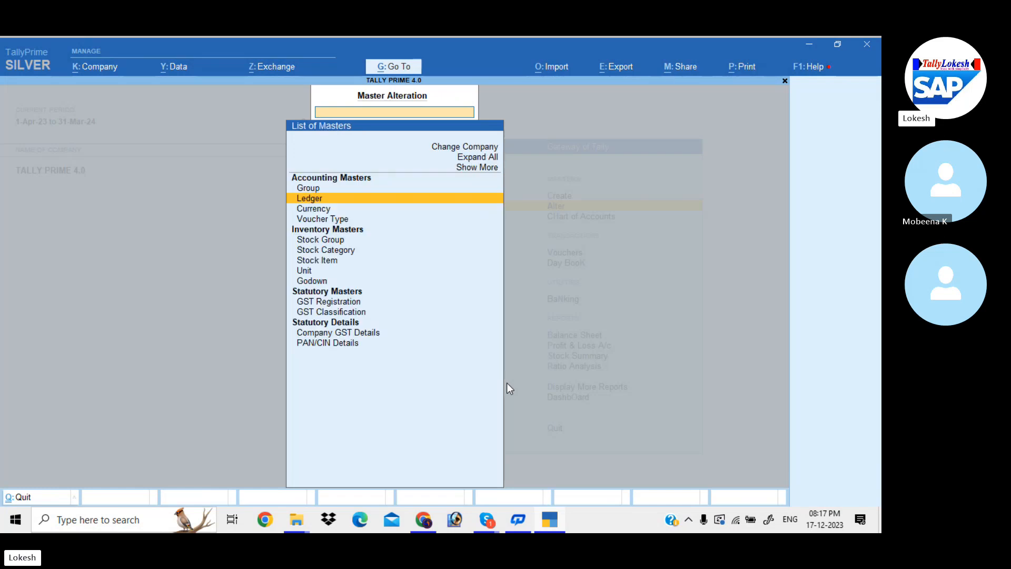
key("Escape")
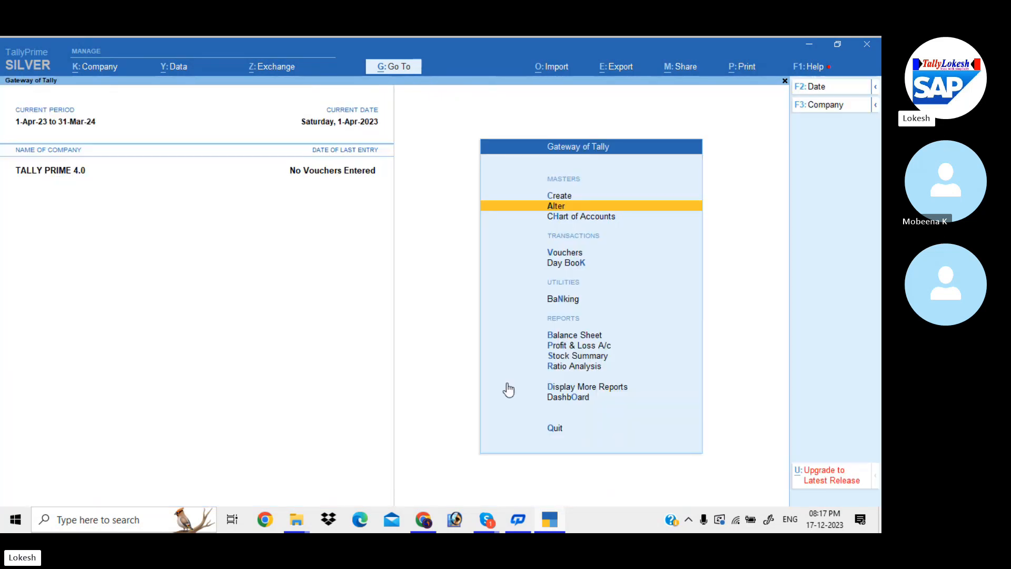
Step: Start a masters import using the Excel (Spreadsheet) file format
left_click(565, 70)
key("Return")
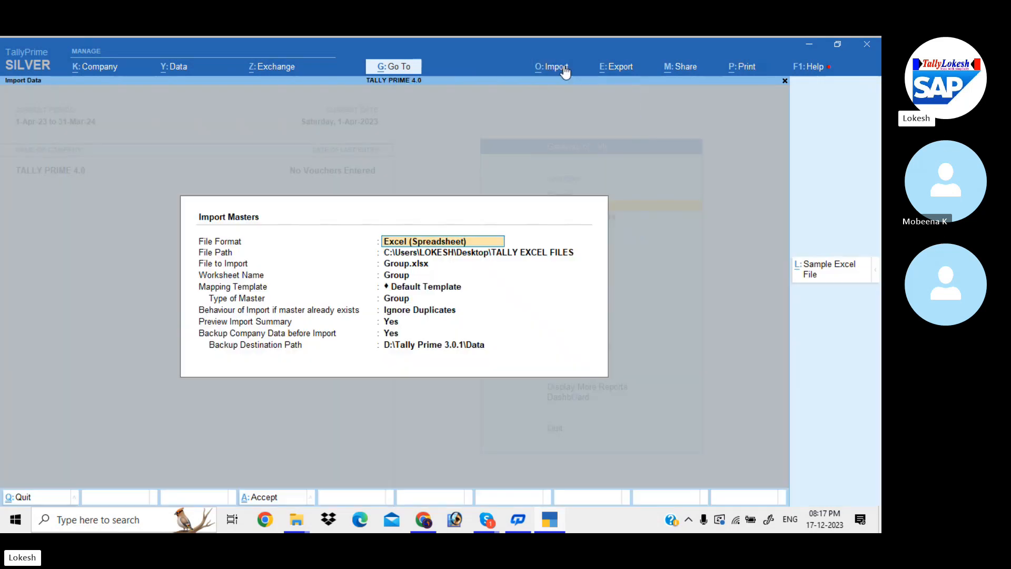
key("Return")
key("Return")
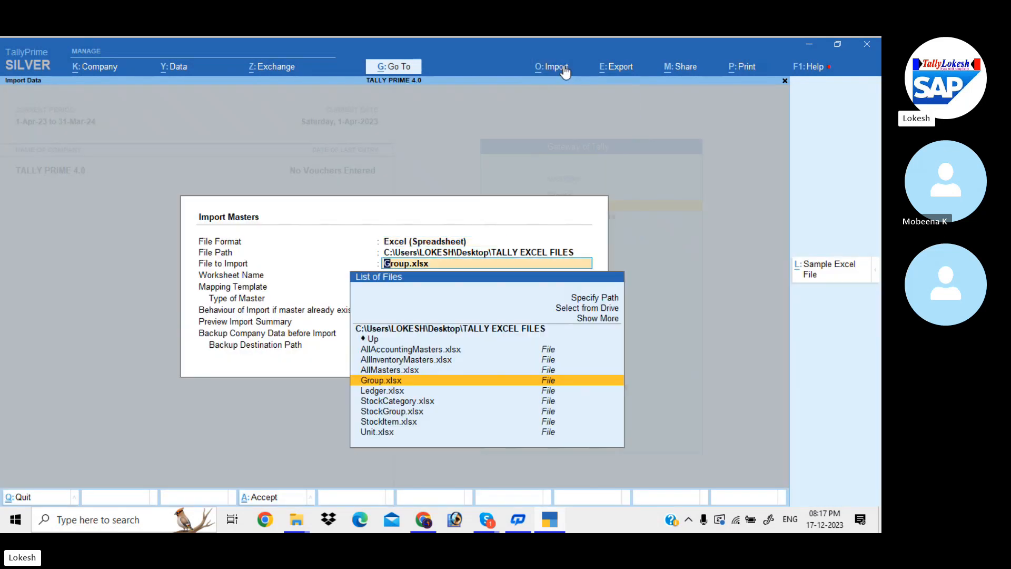
Step: Browse from the drive list to the TALLY EXCEL FILES folder on the Desktop as the import file path
key("Up")
key("Up")
key("Up")
key("Up")
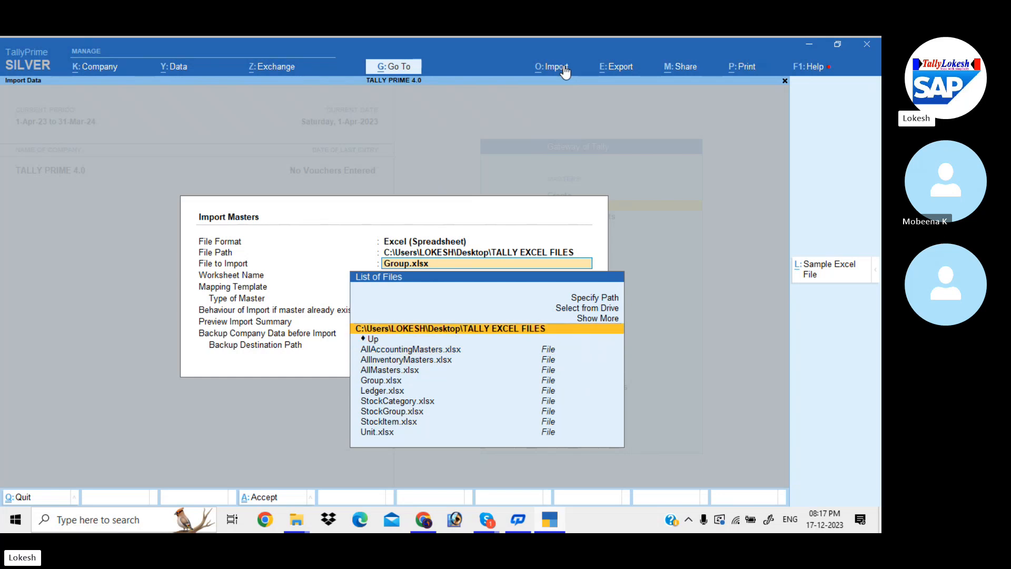
key("Up")
key("Up")
key("Return")
key("Down")
key("Down")
key("Down")
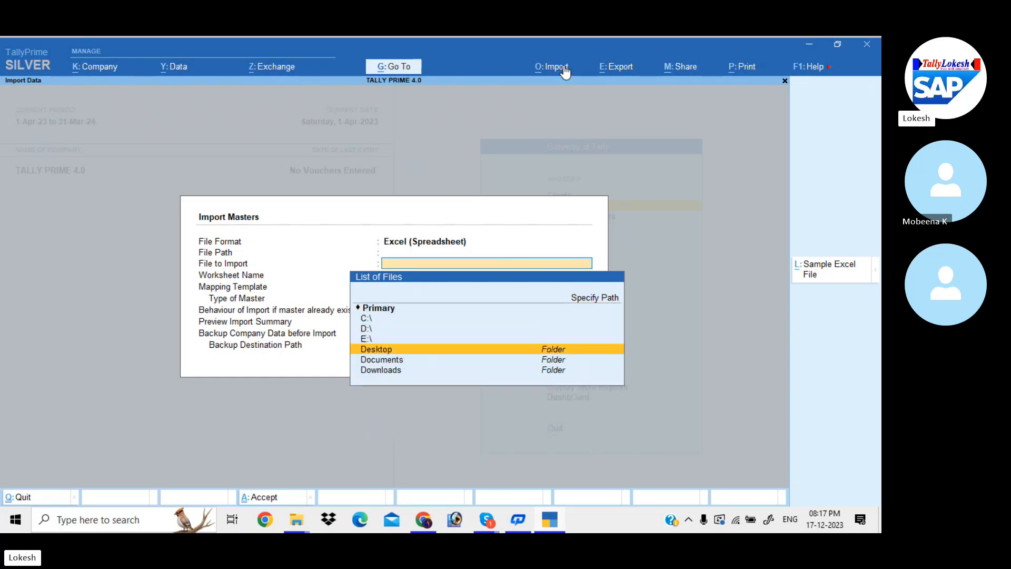
key("Return")
key("Down")
key("Down")
key("Down")
key("Down")
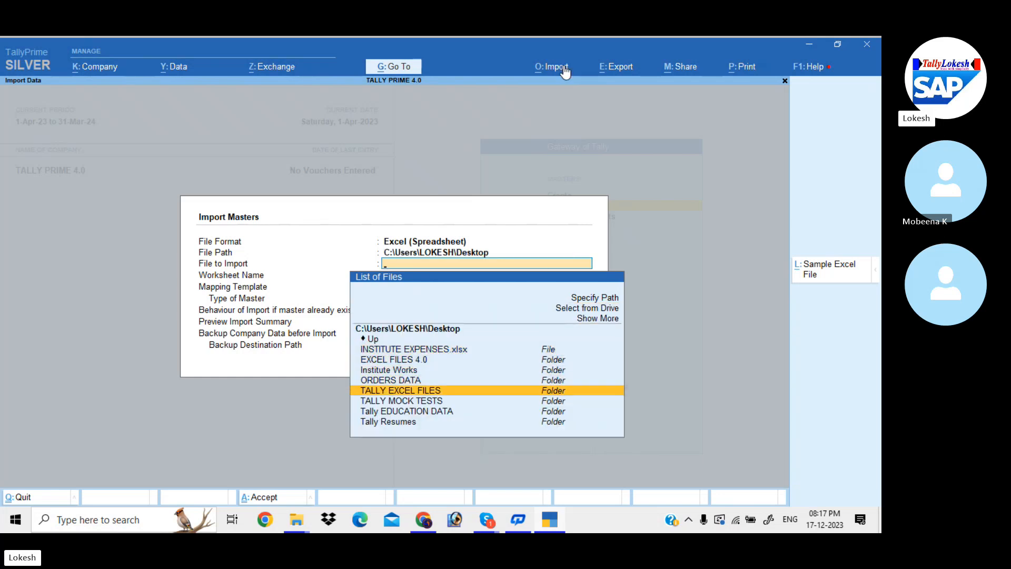
key("Return")
Step: Choose Ledger.xlsx as the file to import, with the Ledger worksheet and the Default Template mapping
key("Down")
key("Down")
key("Down")
key("Down")
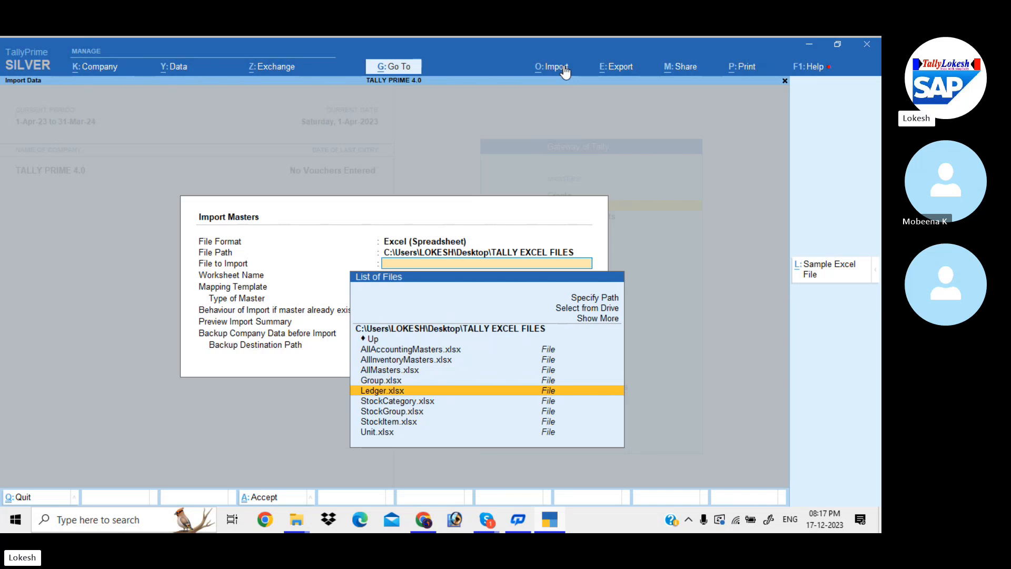
key("Return")
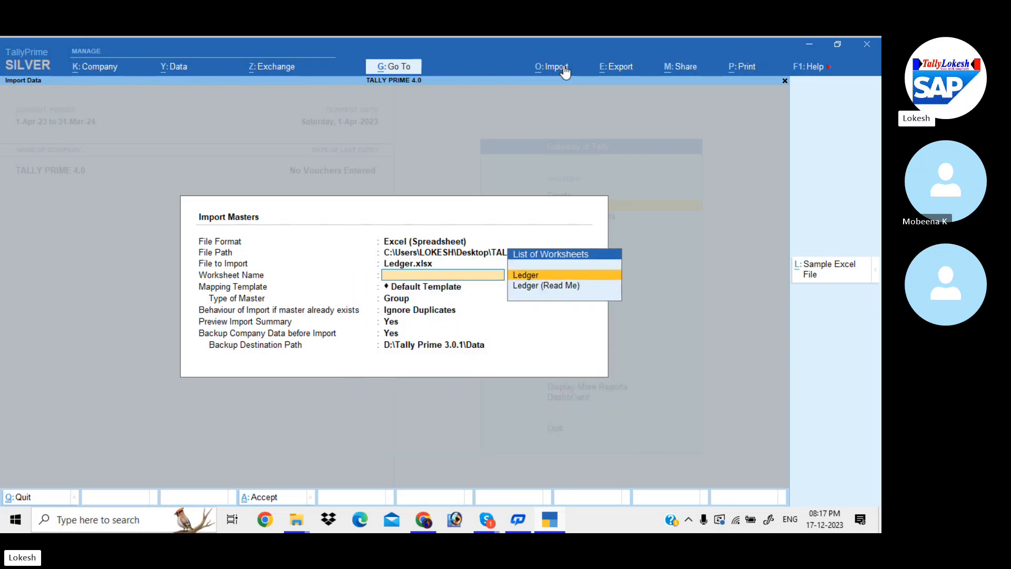
key("Return")
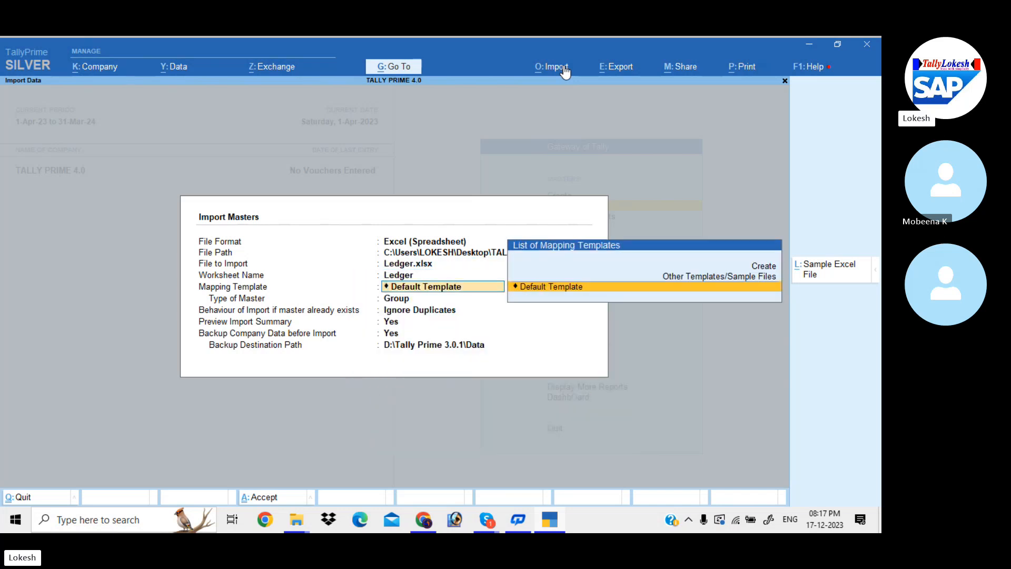
key("Return")
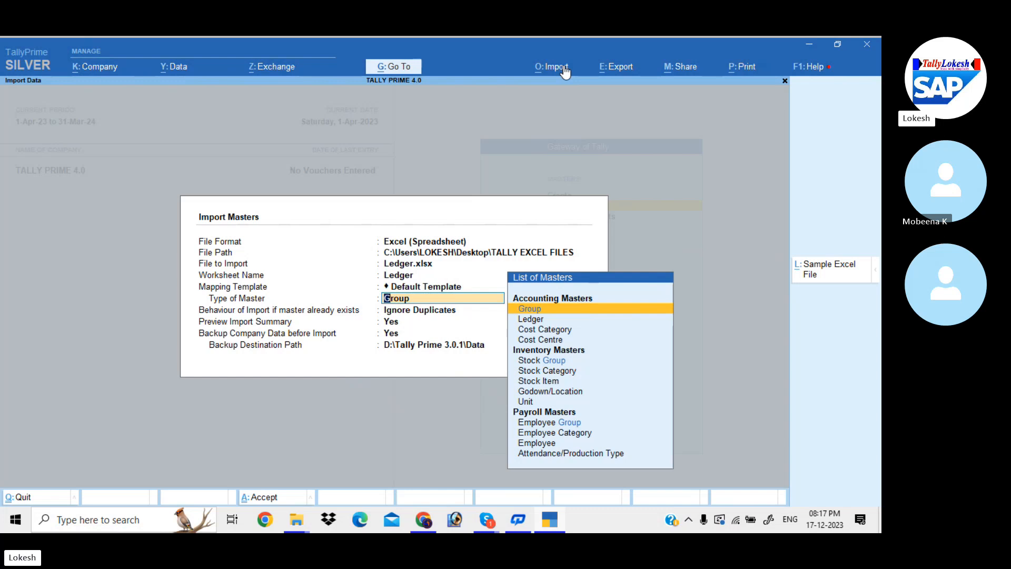
Step: Set the type of master to Ledger and the behaviour for existing masters to Combine Opening Balances, keeping the import summary preview on
key("Up")
key("Down")
key("Down")
key("Return")
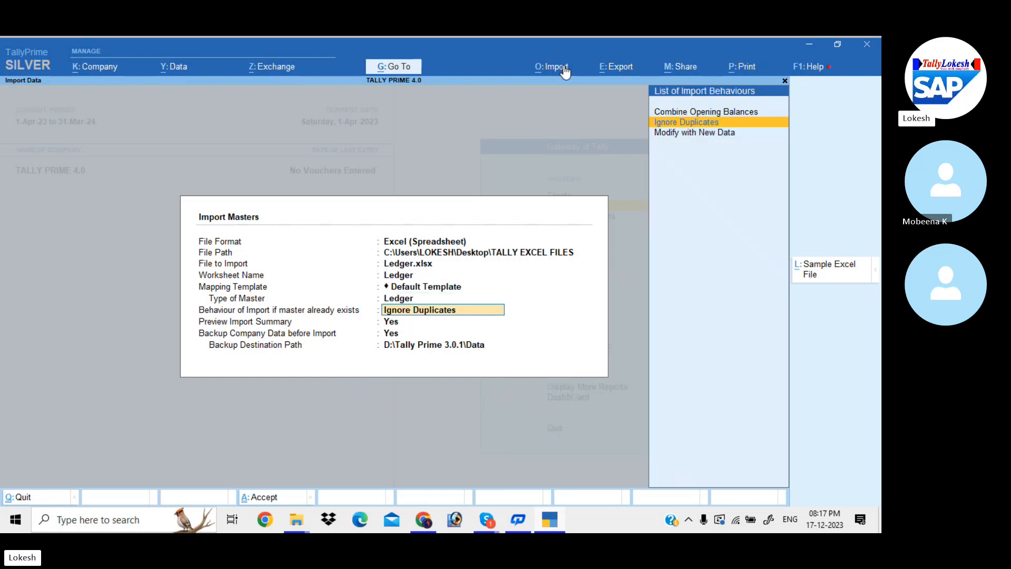
key("Up")
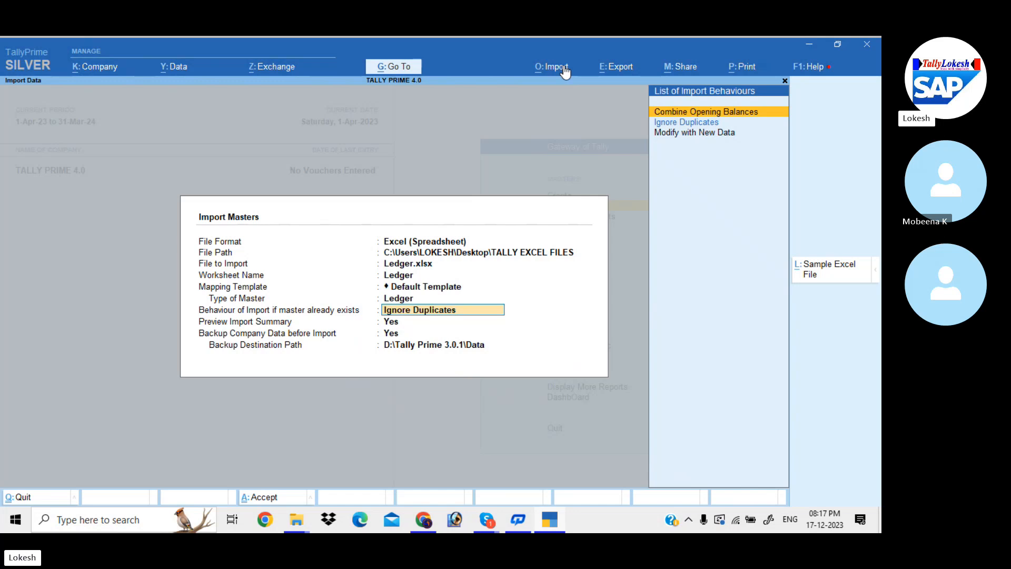
key("Return")
key("Return")
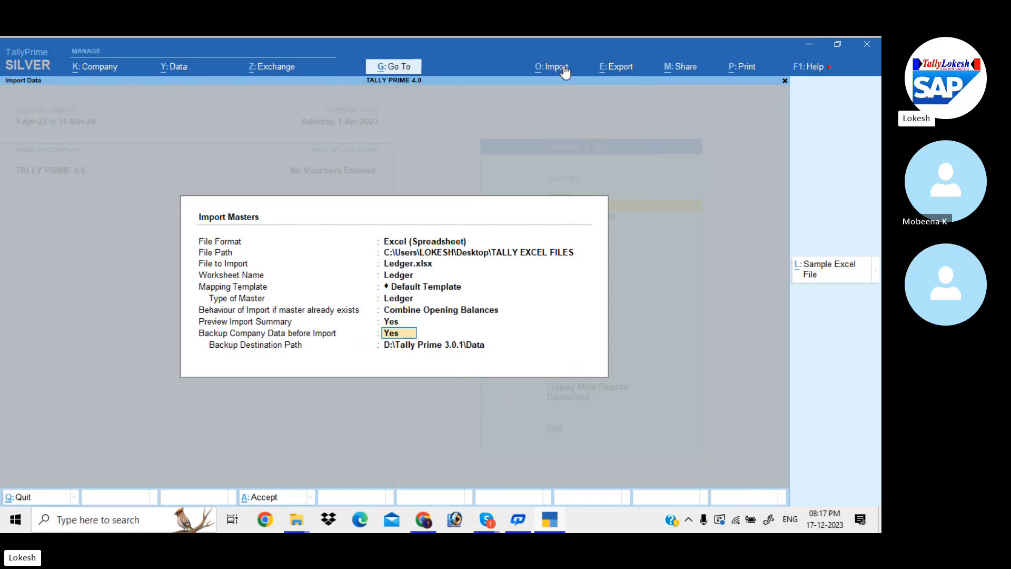
Step: Keep the company data backup on, set its destination to Desktop\TALLY EXCEL FILES, and proceed to the import summary preview
key("Return")
key("Up")
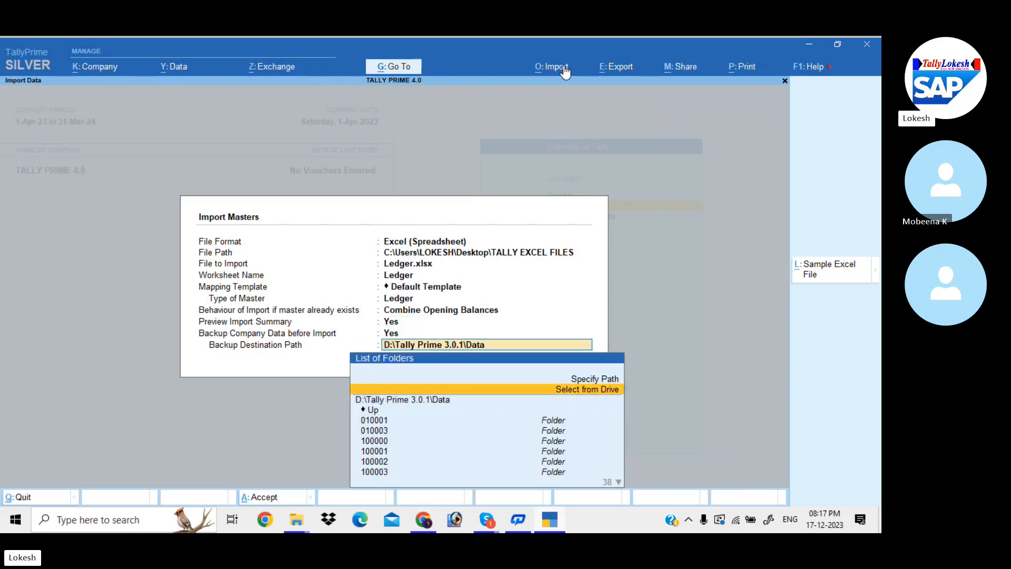
key("Return")
key("Down")
key("Down")
key("Down")
key("Return")
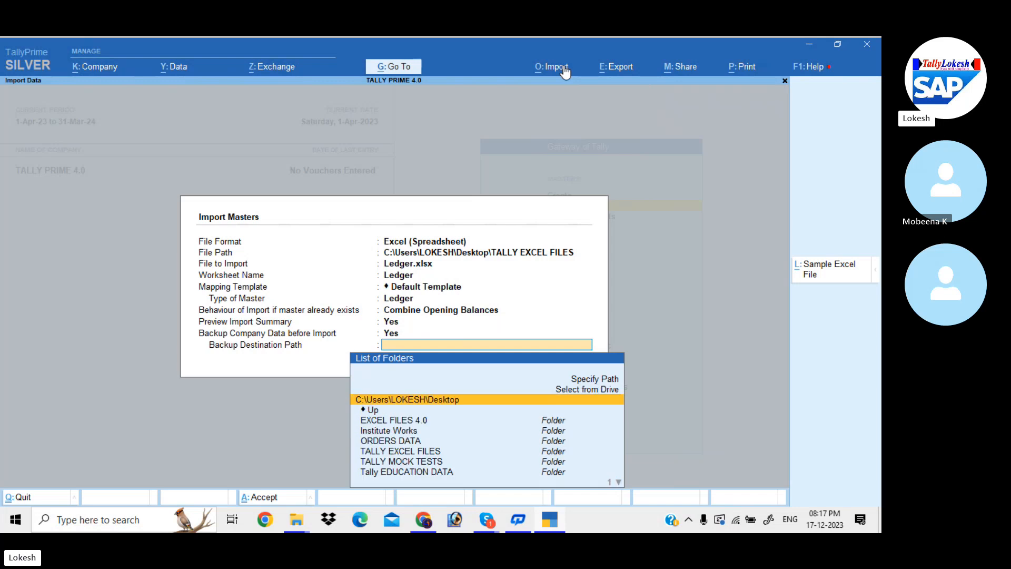
key("Down")
key("Down")
key("Down")
key("Down")
key("Down")
key("Return")
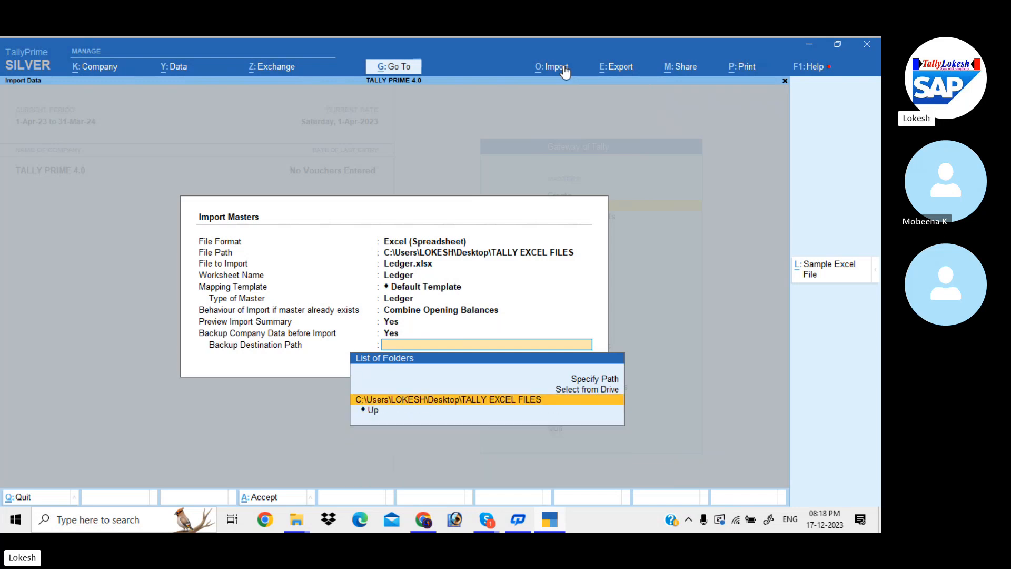
key("Return")
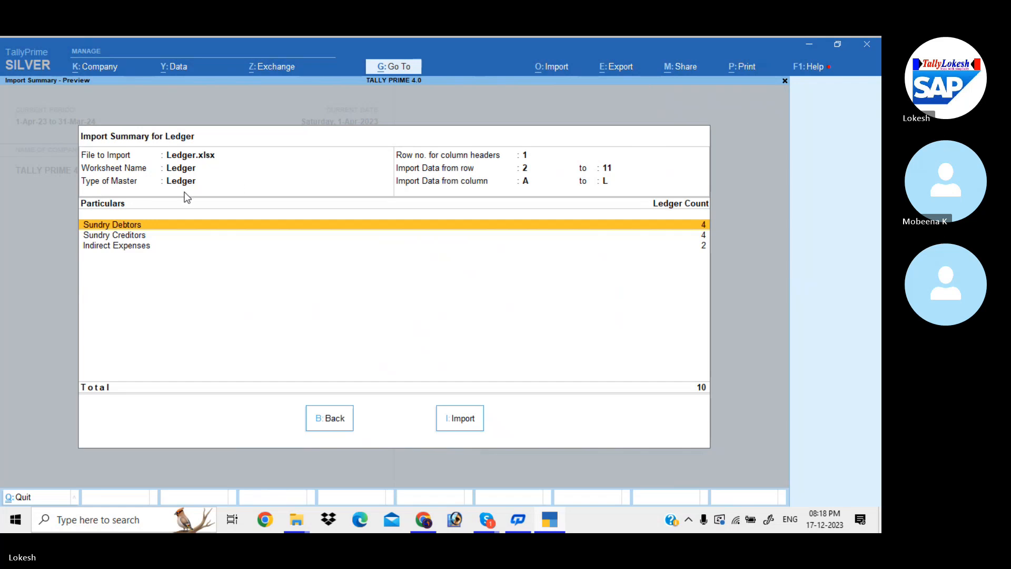
Step: Review the Ledger import summary for the Sundry Debtors, Sundry Creditors and Indirect Expenses groups
left_click(139, 238)
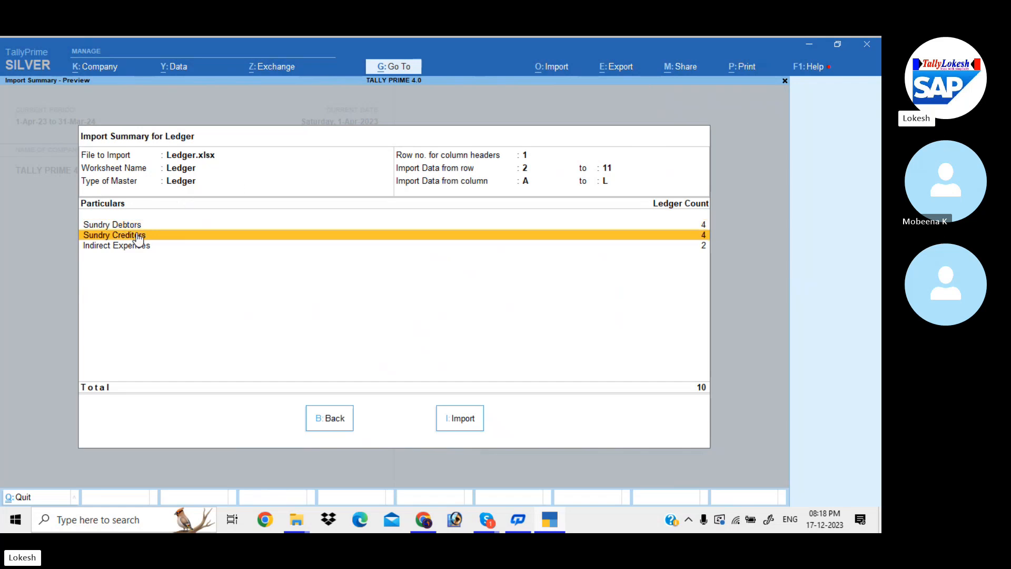
key("Down")
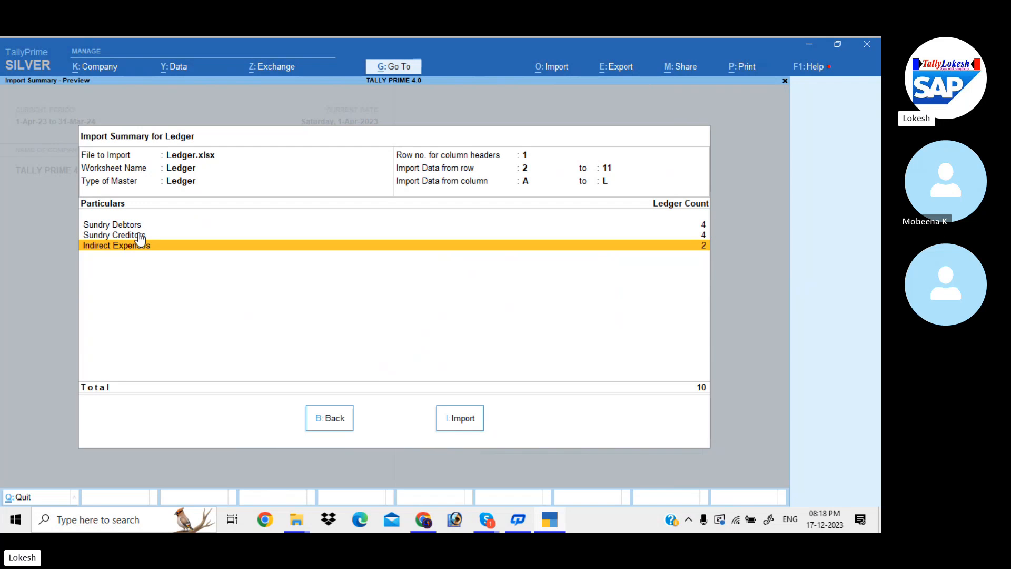
key("Up")
key("Up")
key("Down")
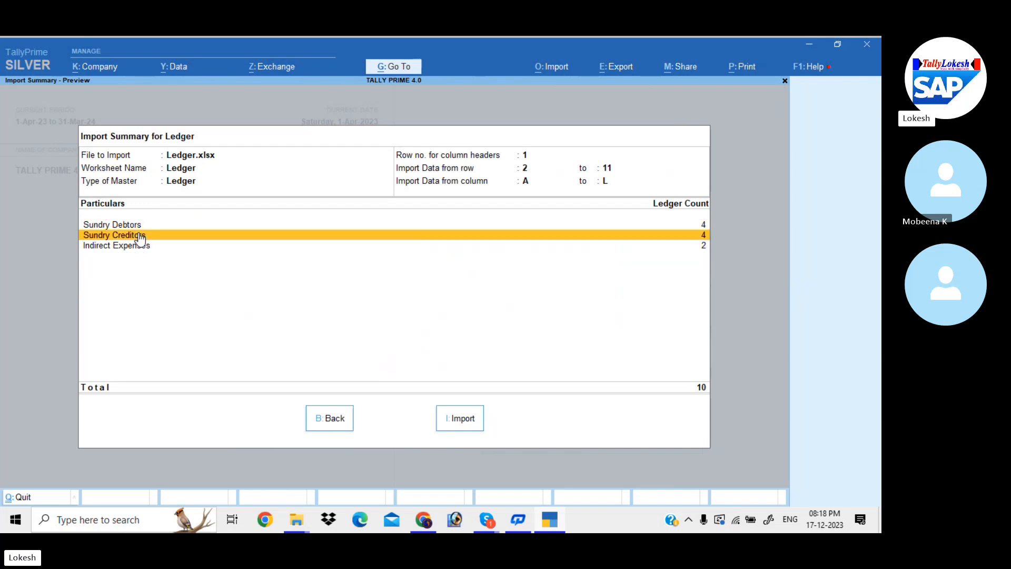
key("Down")
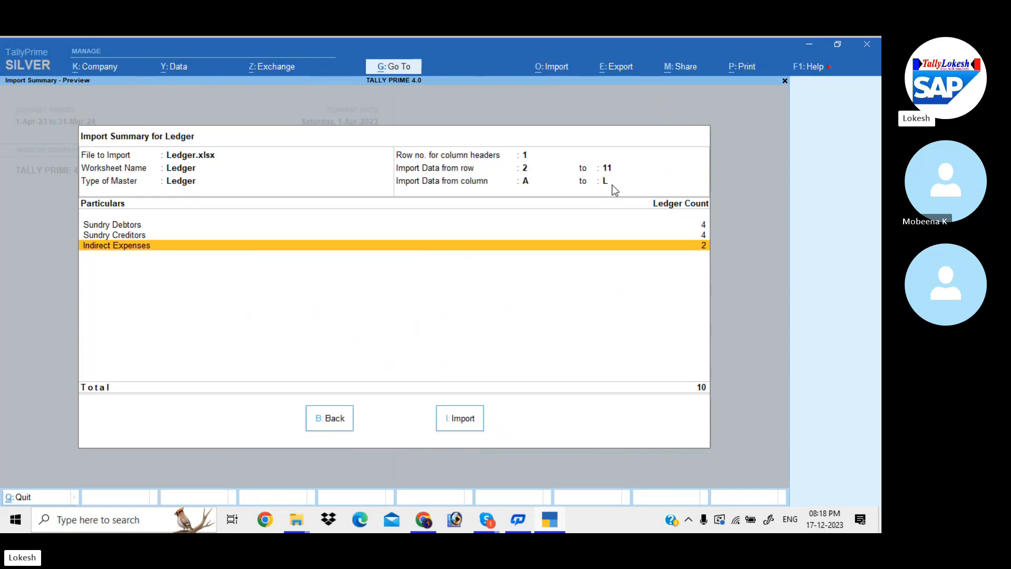
Step: Open the Ledger workbook from TALLY EXCEL FILES, compare its filled rows and header columns with the import summary's ranges, and close it
left_click(297, 519)
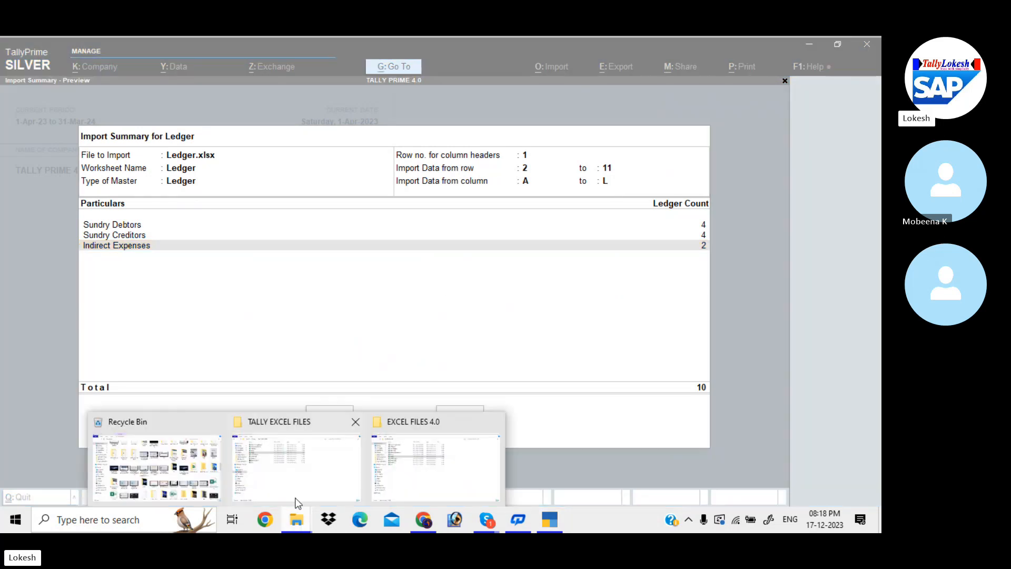
left_click(296, 499)
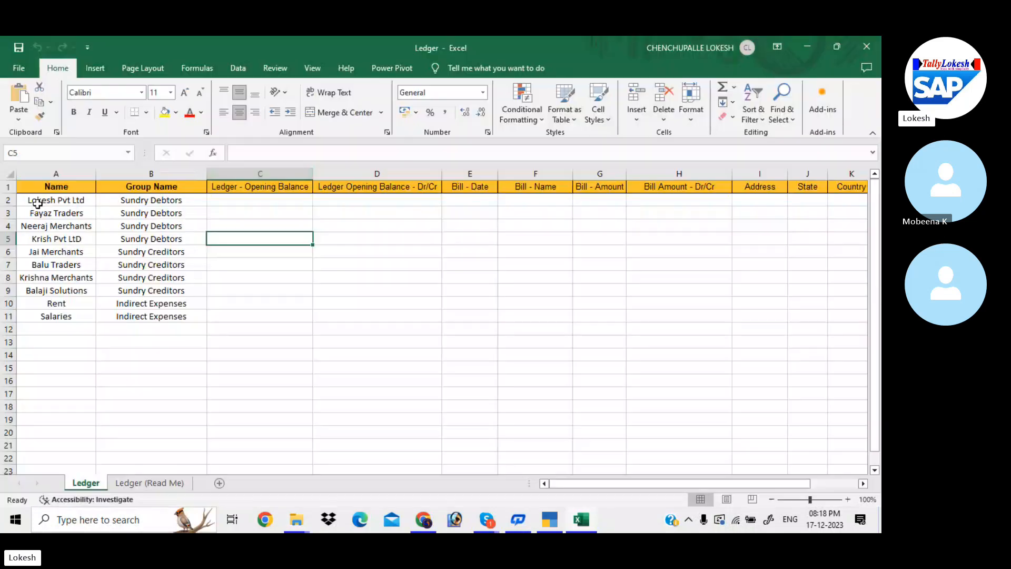
left_click(38, 201)
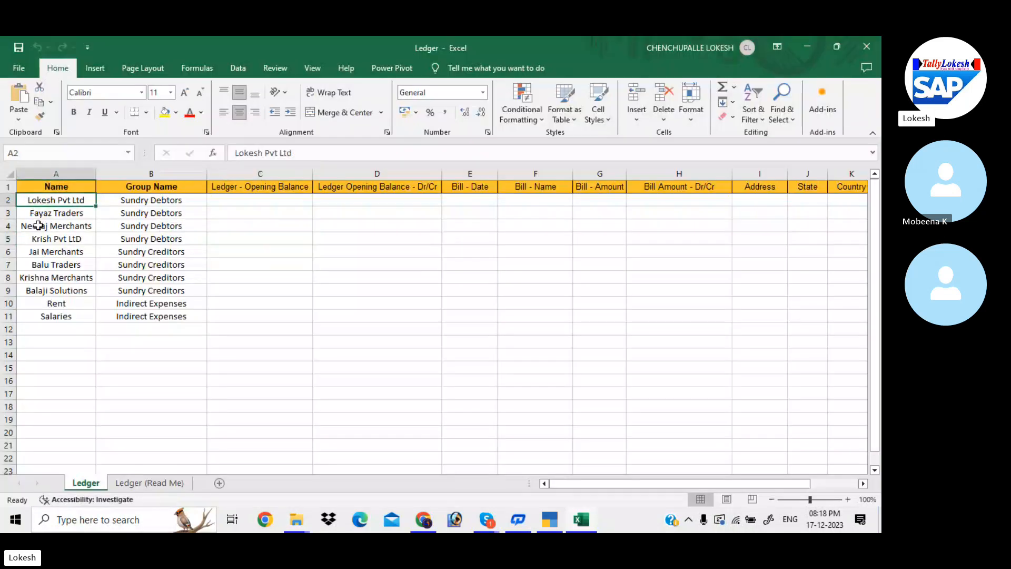
left_click(53, 317)
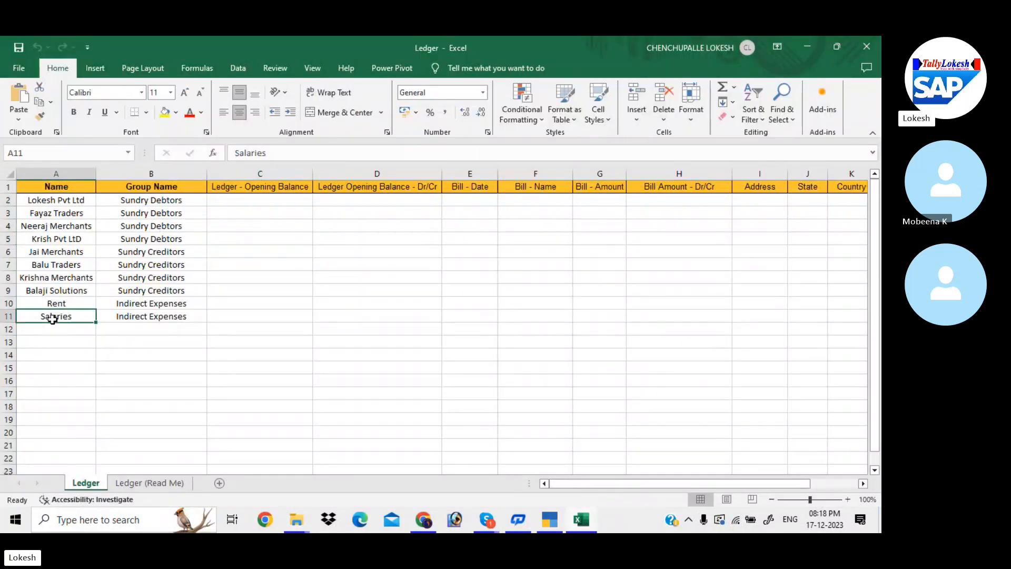
left_click(56, 174)
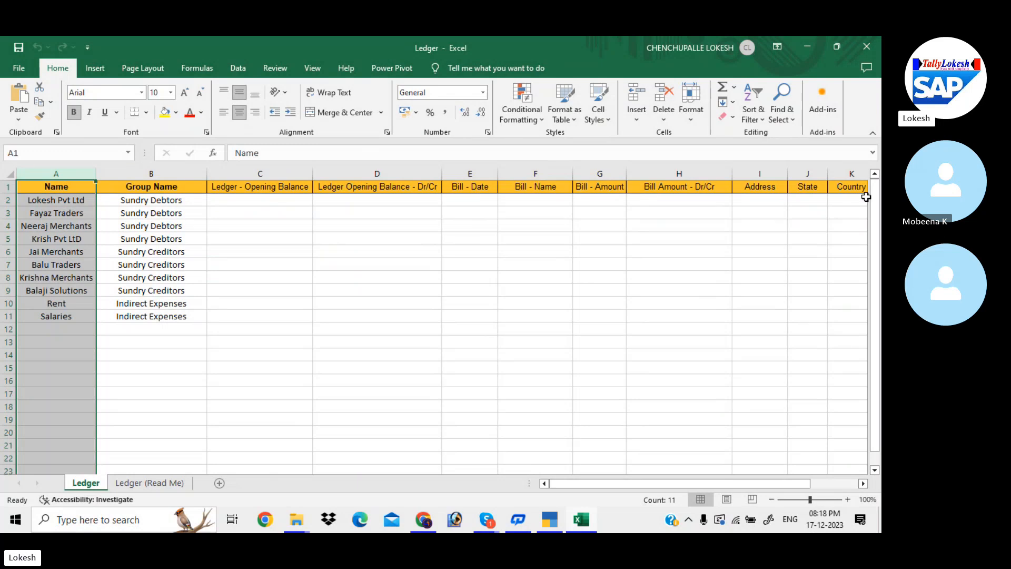
left_click(851, 174)
key("Right")
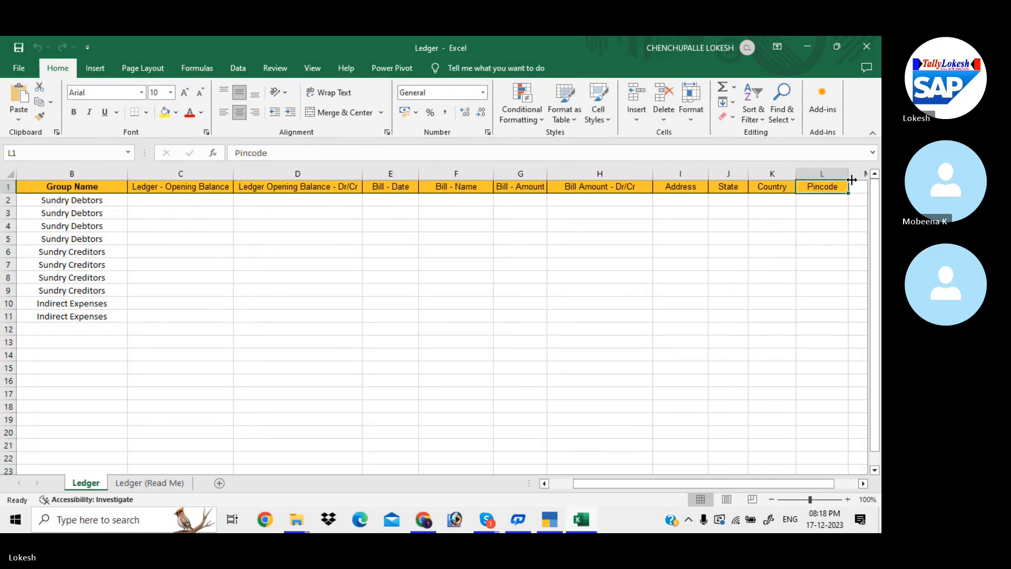
left_click(585, 294)
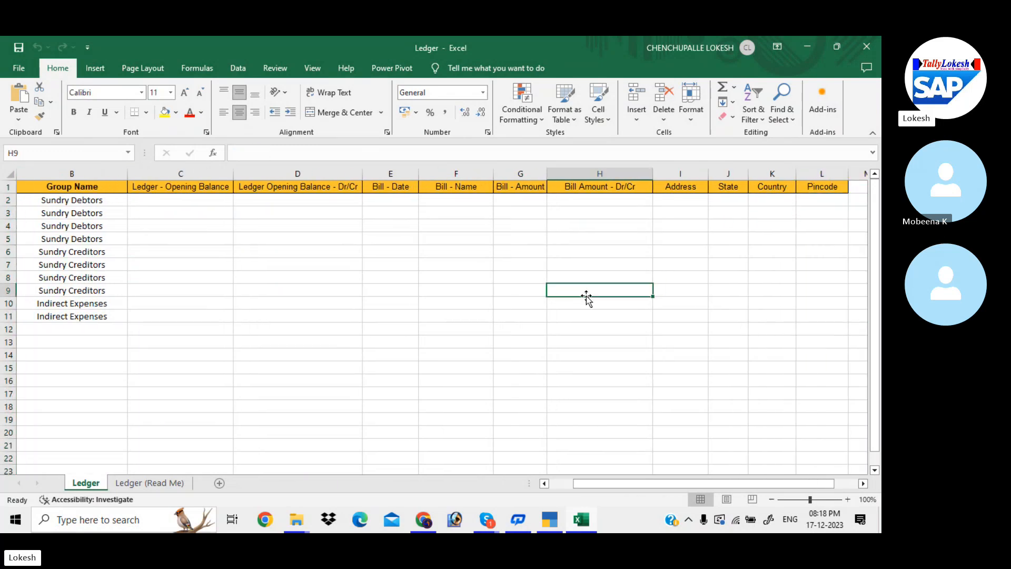
left_click(867, 50)
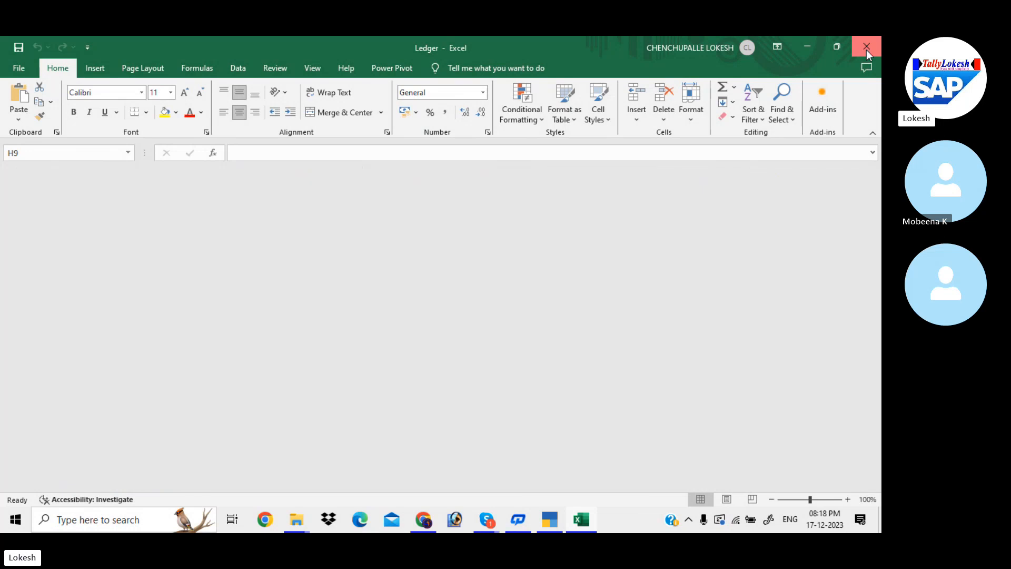
Step: Return to TallyPrime and import the ledgers from Ledger.xlsx, overwriting the existing backup file
left_click(554, 527)
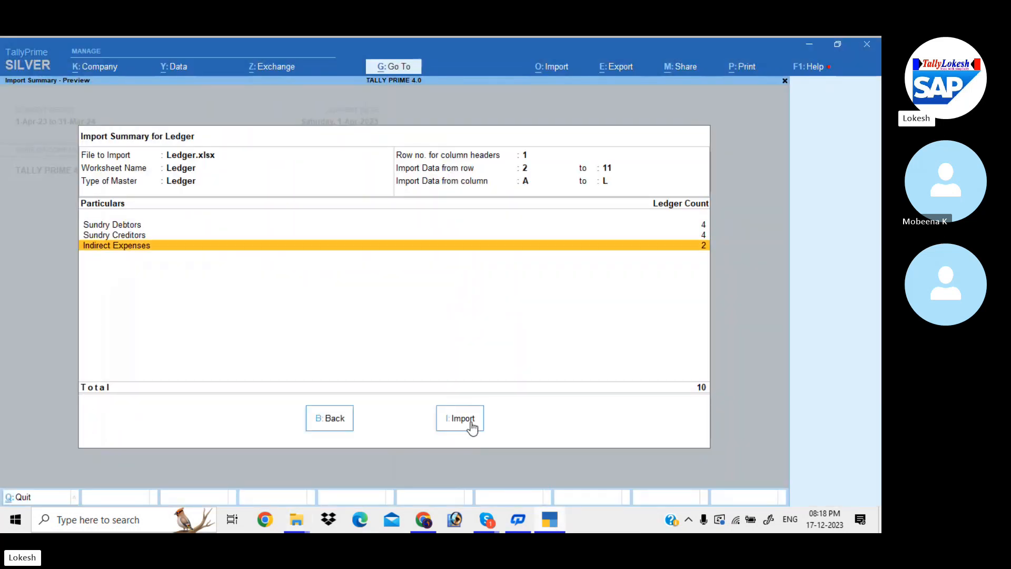
left_click(470, 428)
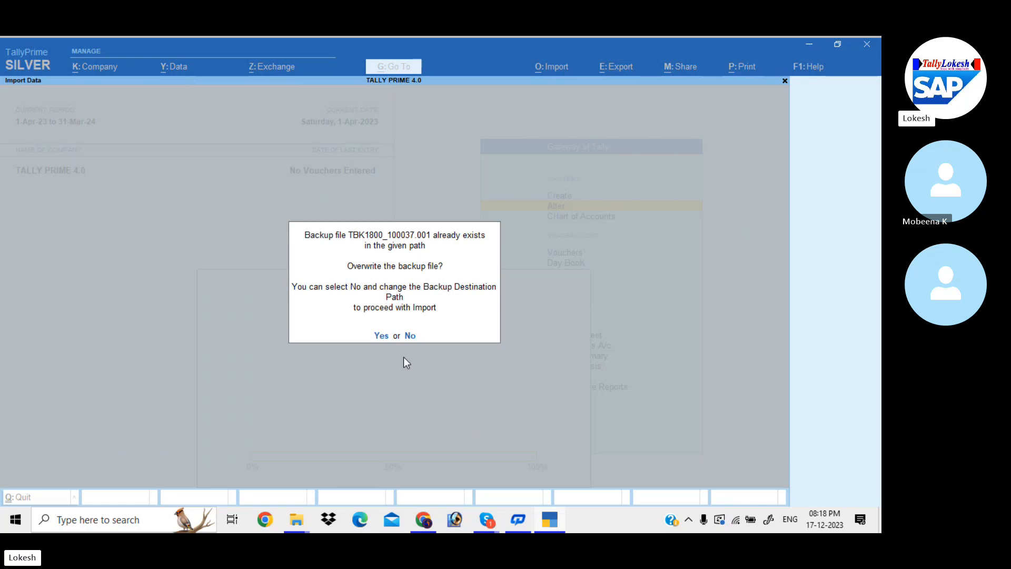
left_click(380, 336)
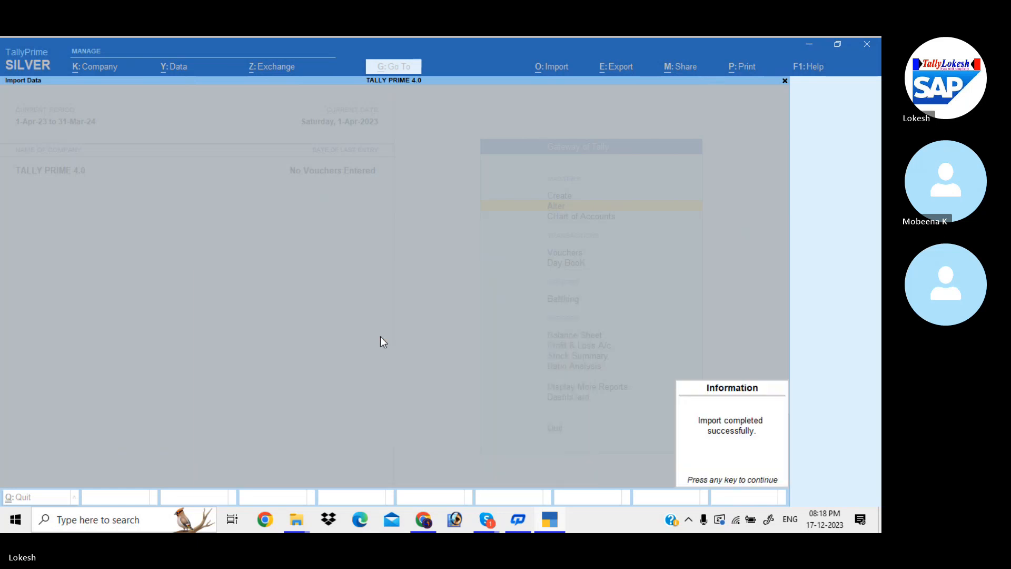
left_click(747, 440)
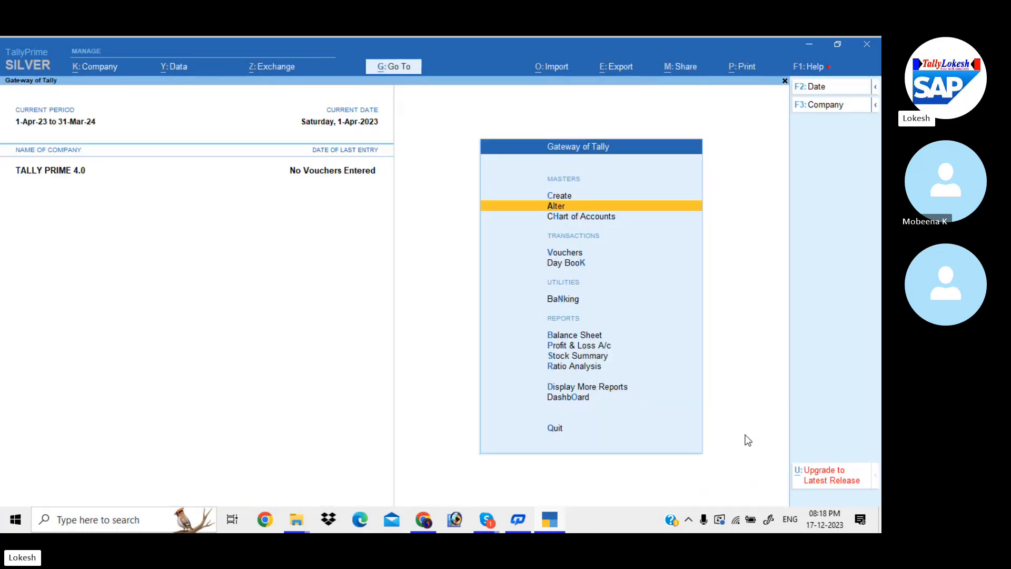
Step: Open the list of ledgers for alteration and check it for the imported party and expense ledgers
key("Return")
key("Down")
key("Return")
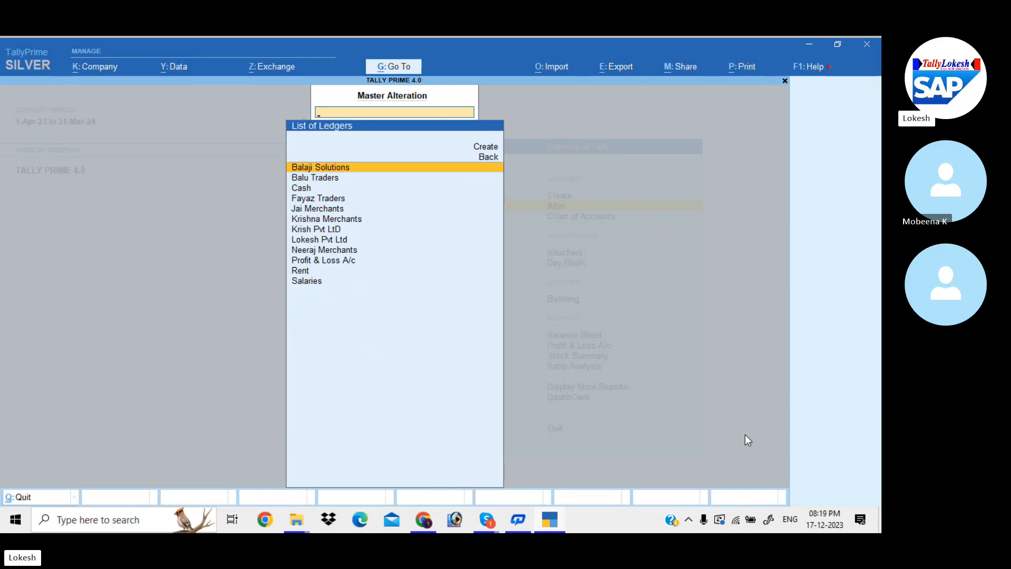
key("Down")
key("Down")
key("Down")
key("Down")
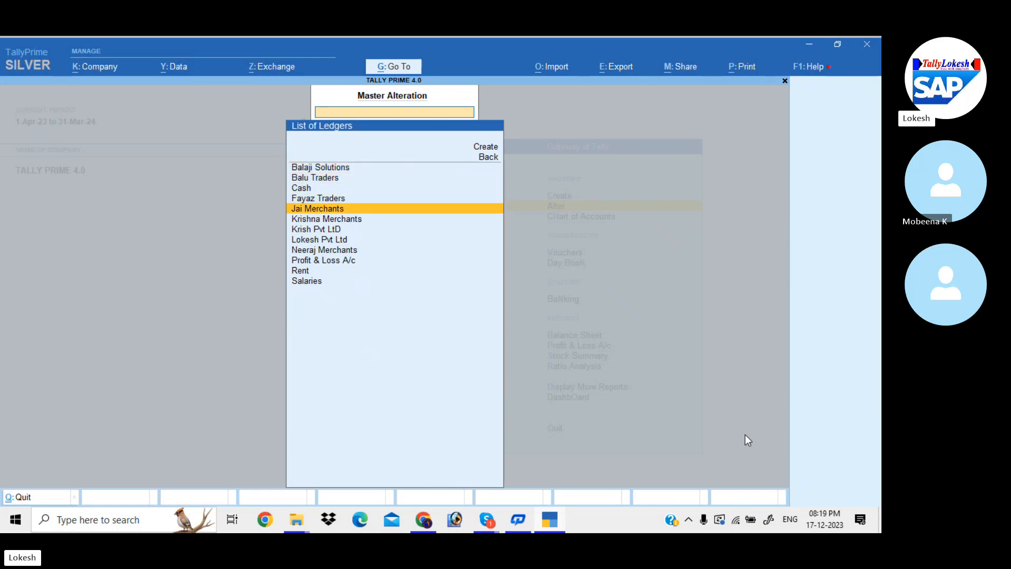
key("Down")
key("Down")
key("Down")
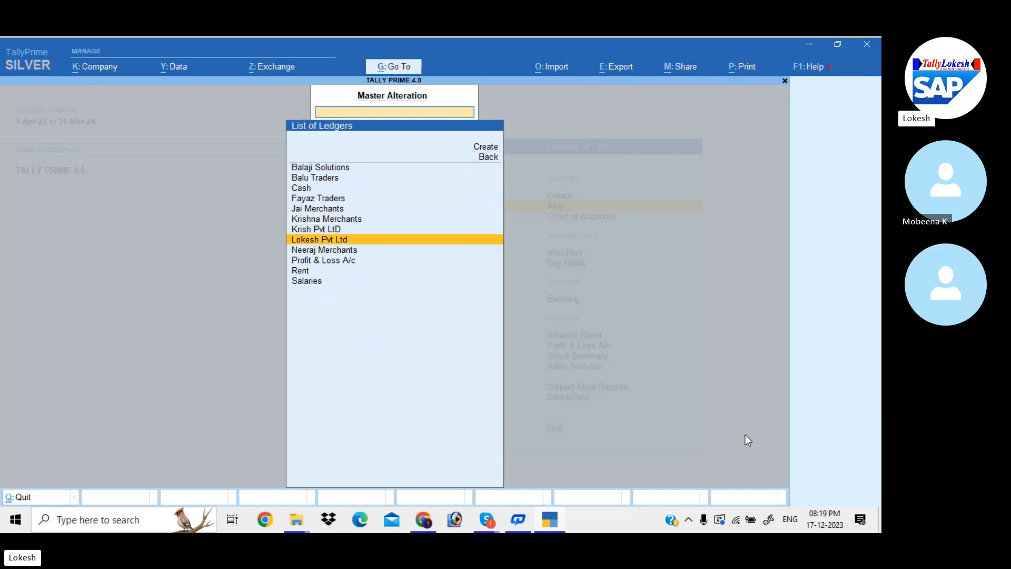
key("Down")
key("Down")
key("Down")
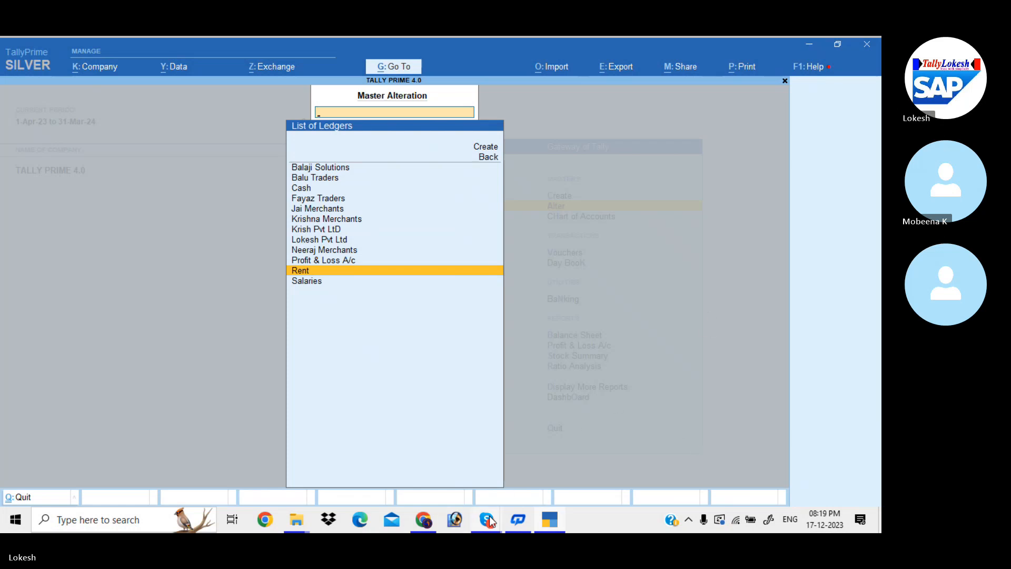
mouse_move(486, 519)
left_click(469, 462)
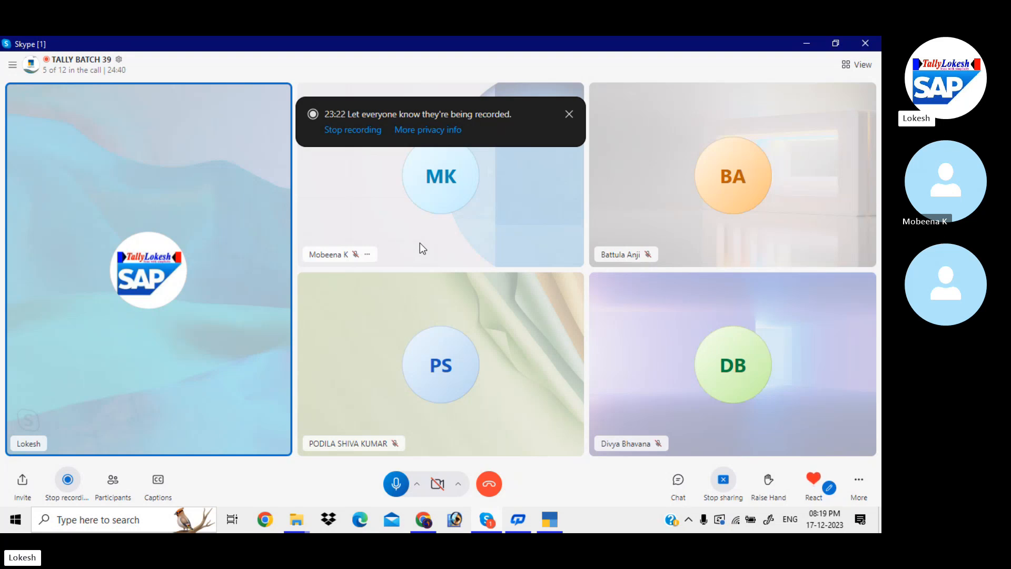
left_click(805, 44)
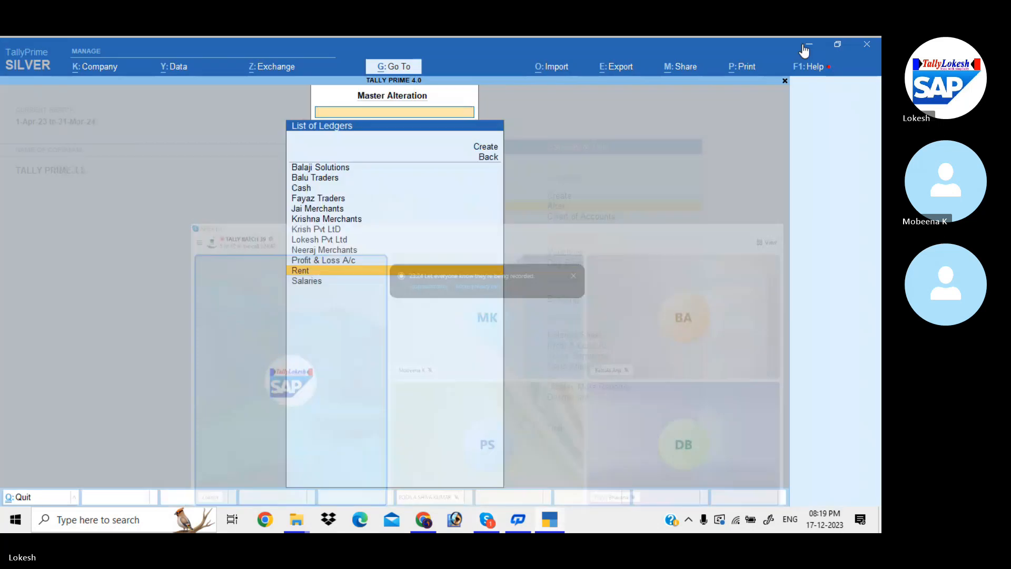
Step: Leave the ledger list and check the Stock Item and Unit masters for existing entries
key("Escape")
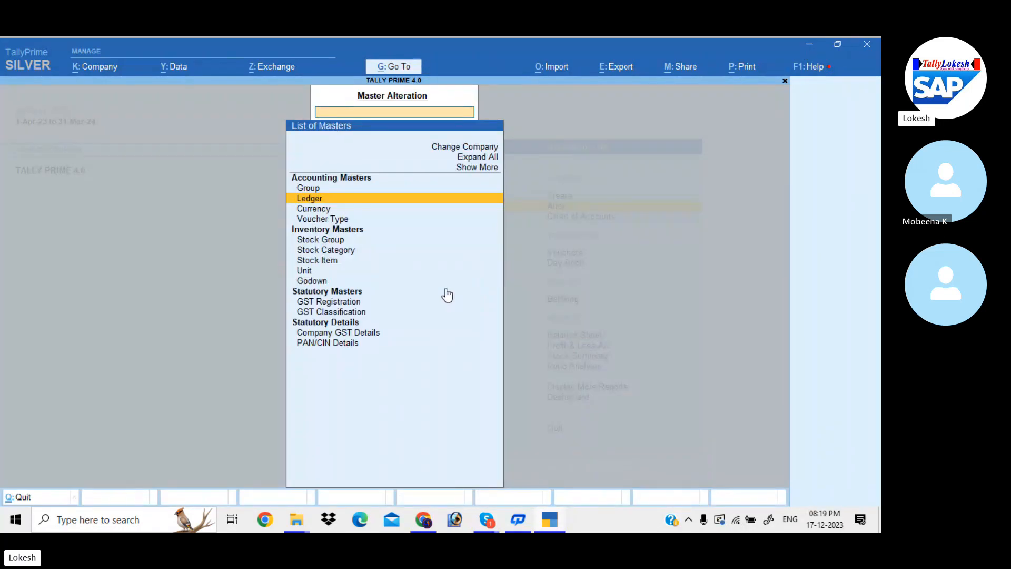
key("Down")
key("Down")
key("Down")
key("Down")
key("Down")
key("Return")
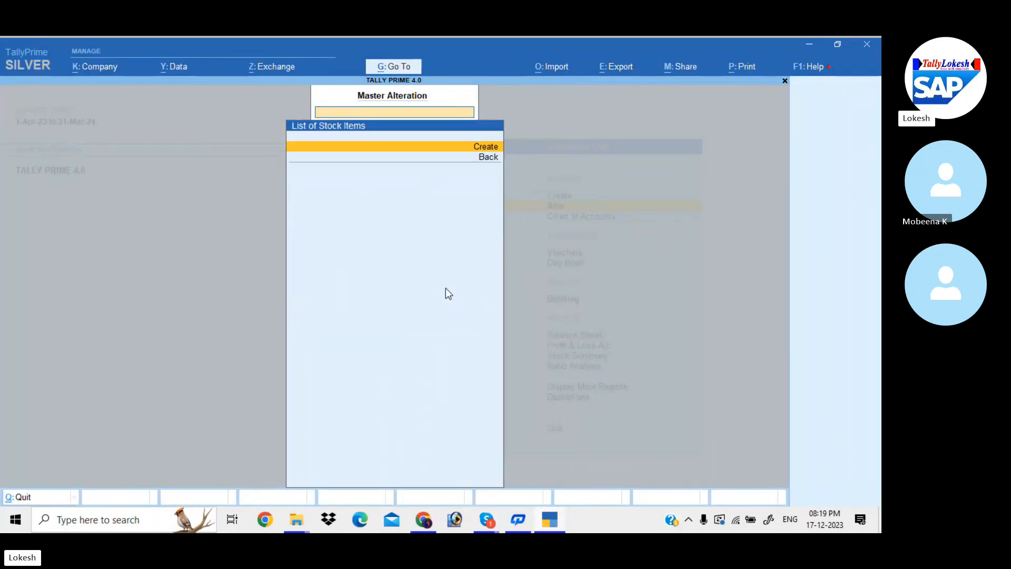
key("Escape")
key("Down")
key("Return")
key("Escape")
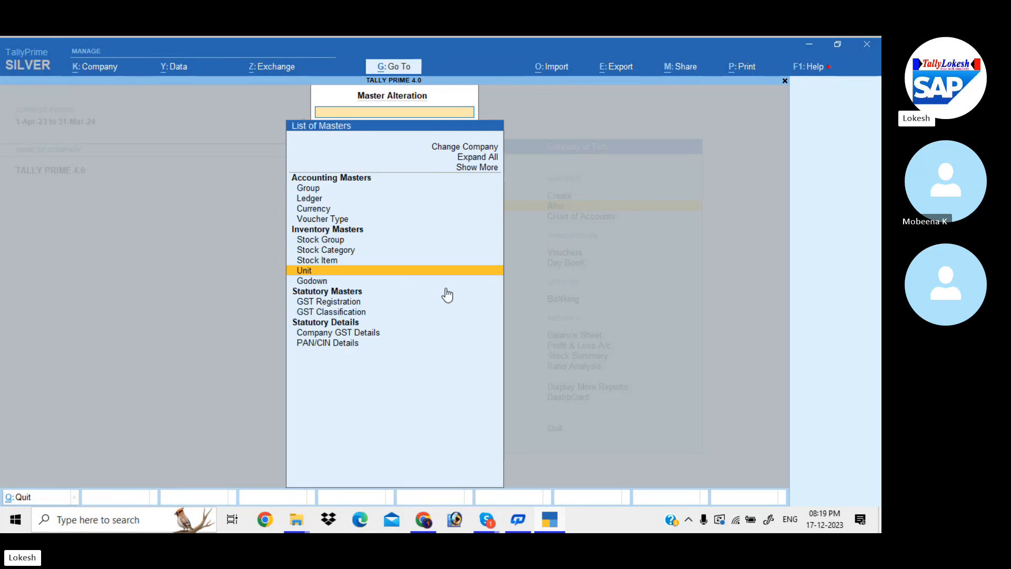
Step: Check the Stock Category and Stock Group masters for existing entries, and return to the Gateway of Tally
key("Up")
key("Up")
key("Return")
key("Escape")
key("Up")
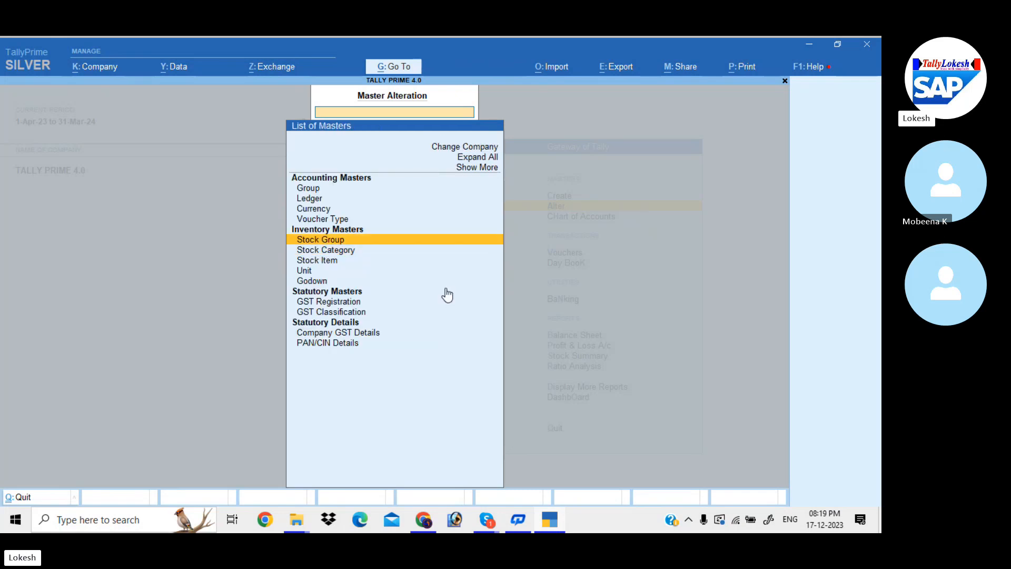
key("Return")
key("Escape")
key("Escape")
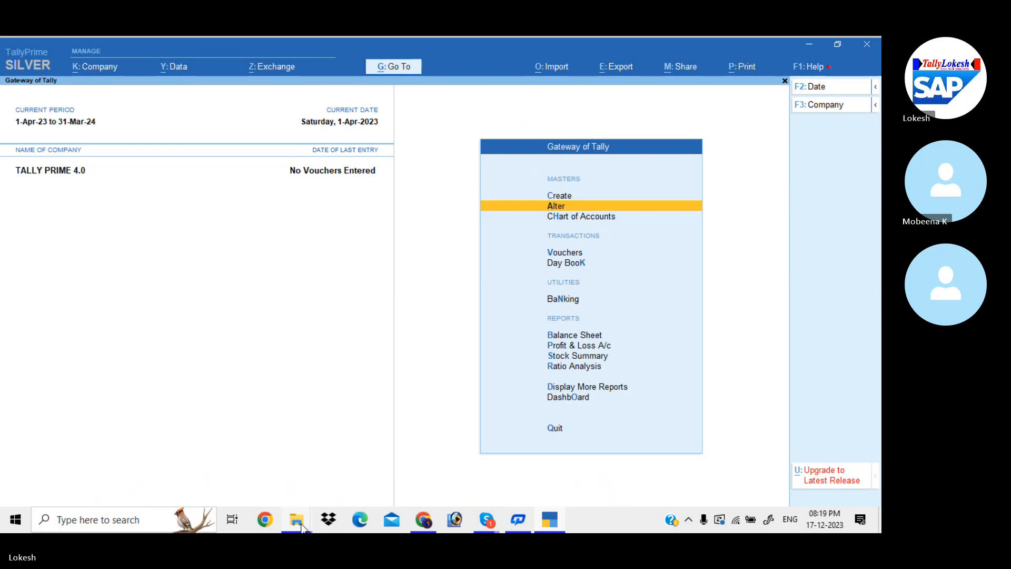
Step: Open the StockCategory workbook from the EXCEL FILES 4.0 folder and copy the category names in A2:A6, Painkillers through Shamppoos
mouse_move(302, 526)
left_click(409, 454)
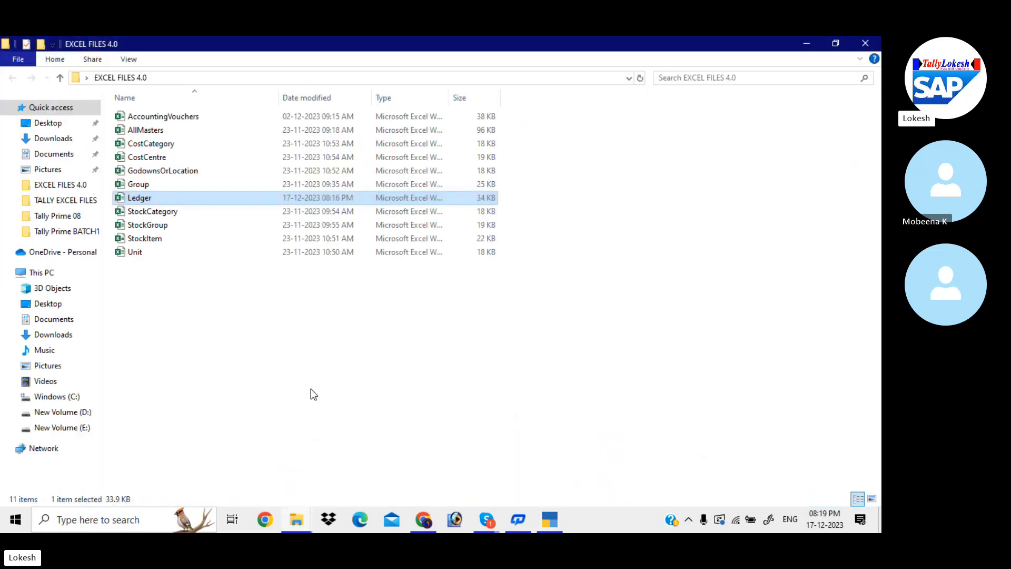
left_click(194, 213)
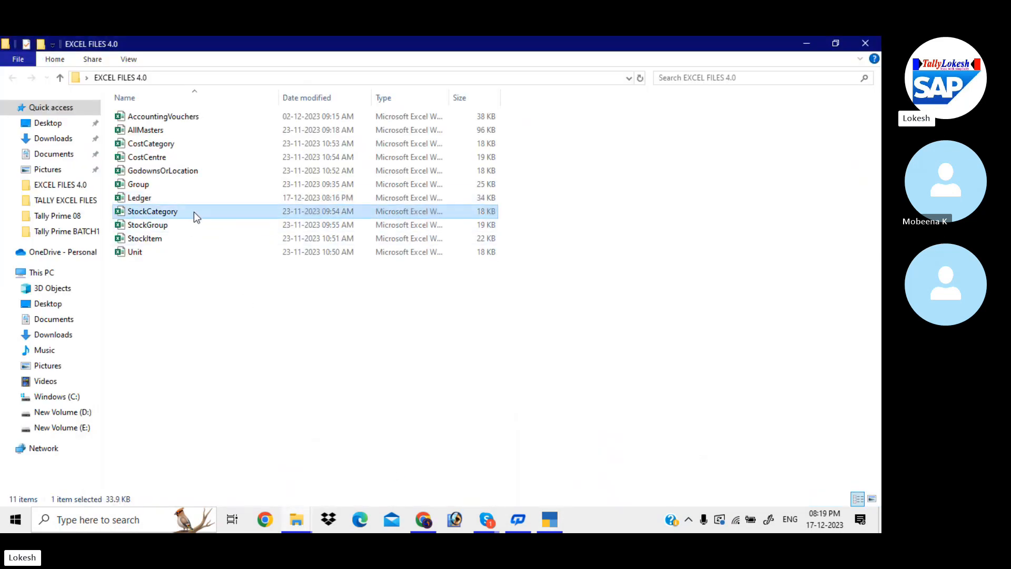
double_click(194, 211)
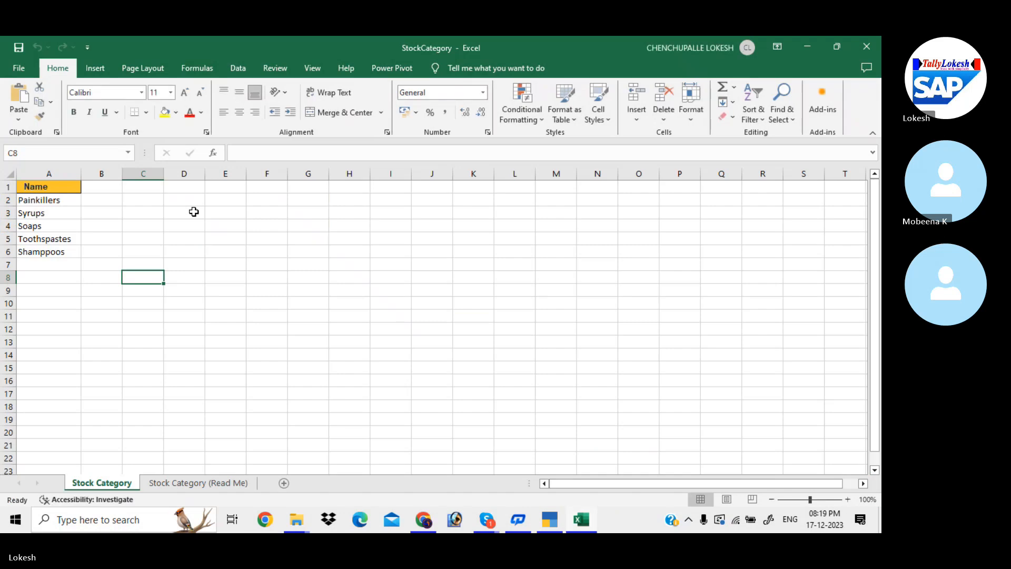
left_click_drag(64, 202, 65, 254)
key("ctrl+c")
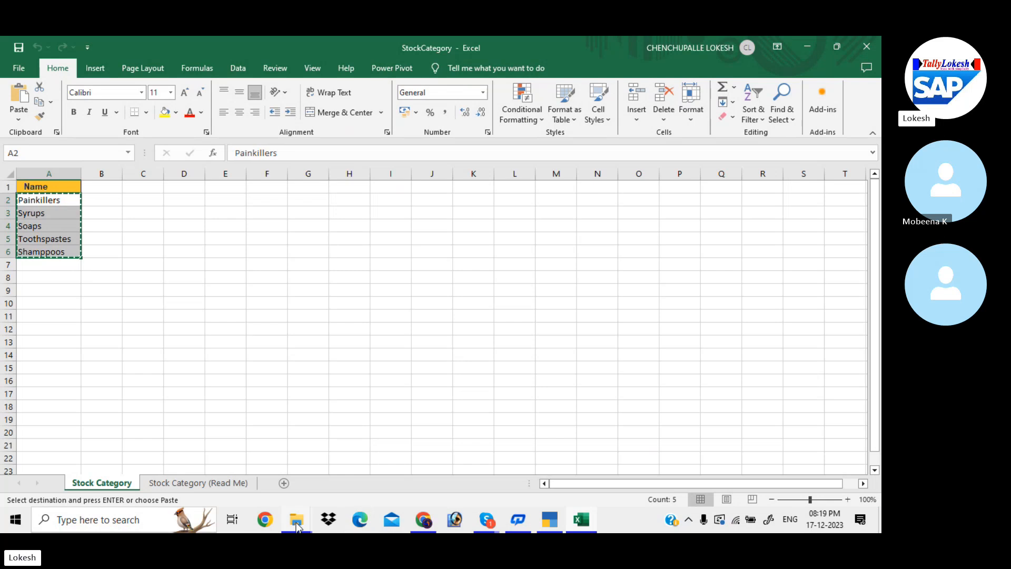
Step: Try to open the StockCategory workbook from the TALLY EXCEL FILES folder while the source workbook is still open
mouse_move(297, 524)
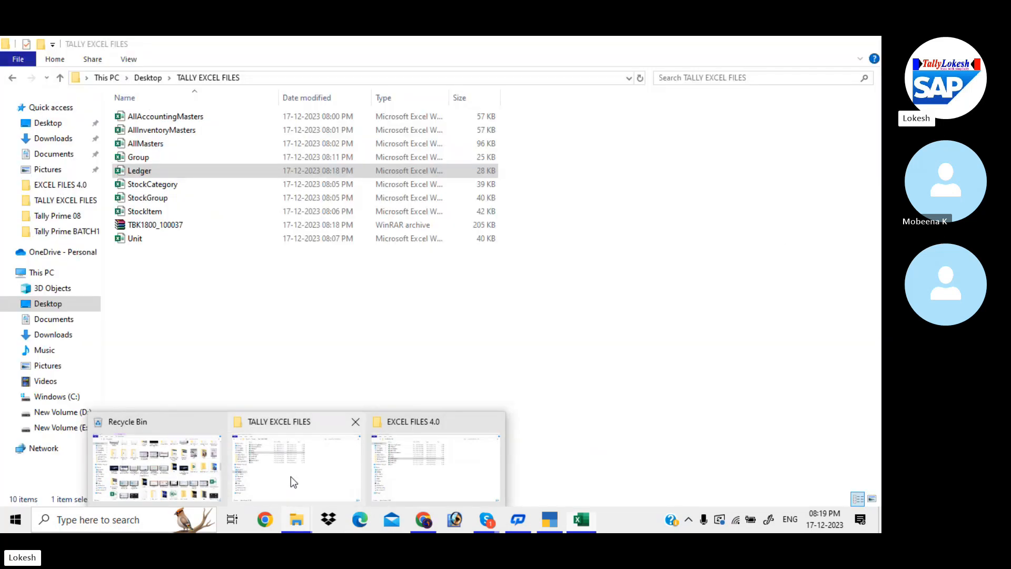
left_click(290, 476)
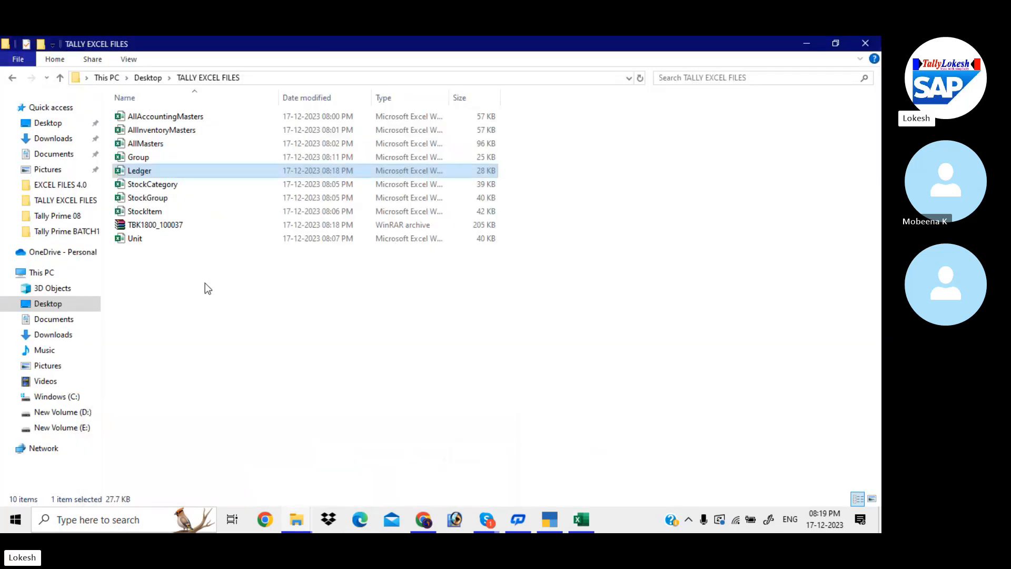
double_click(185, 186)
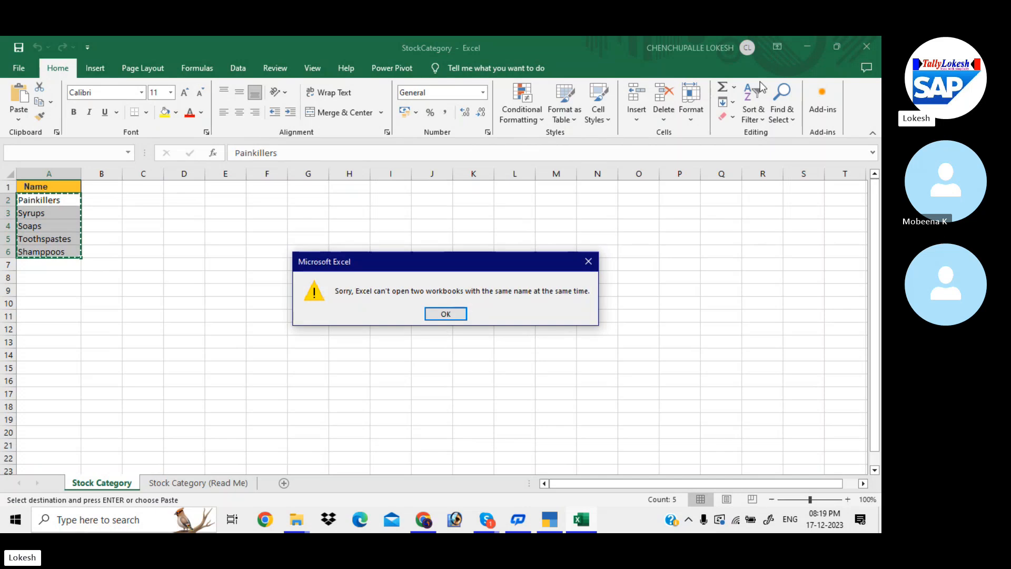
left_click(588, 261)
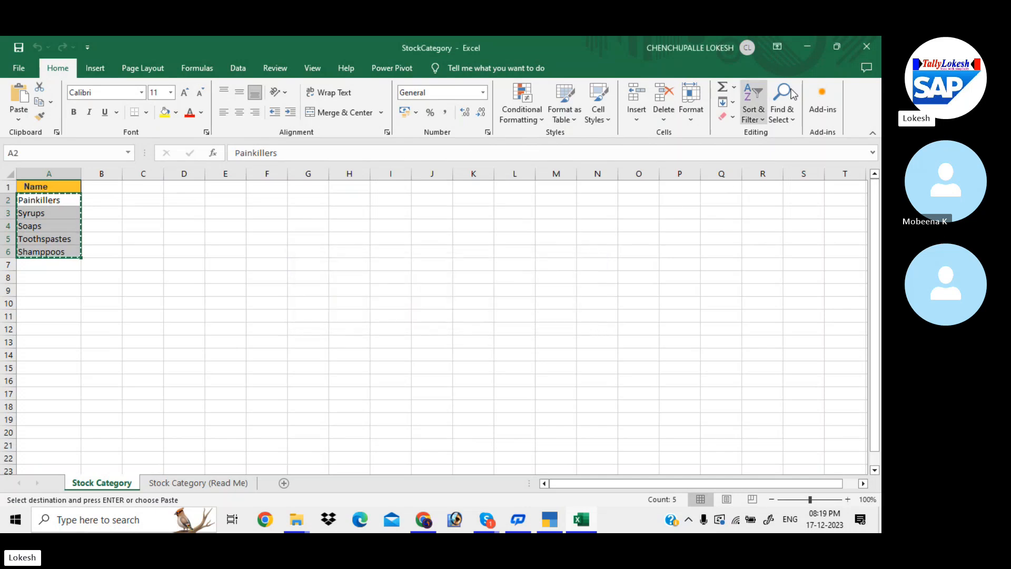
Step: Paste the copied category names into A2:A6 of the StockCategory workbook in TALLY EXCEL FILES, fit column A to them, and save and close it
left_click(860, 44)
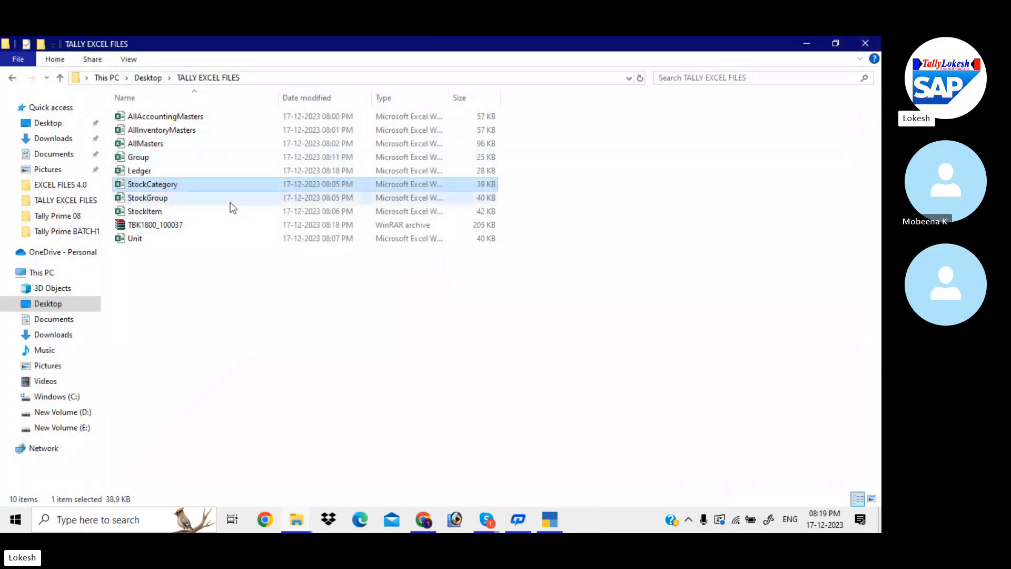
double_click(217, 191)
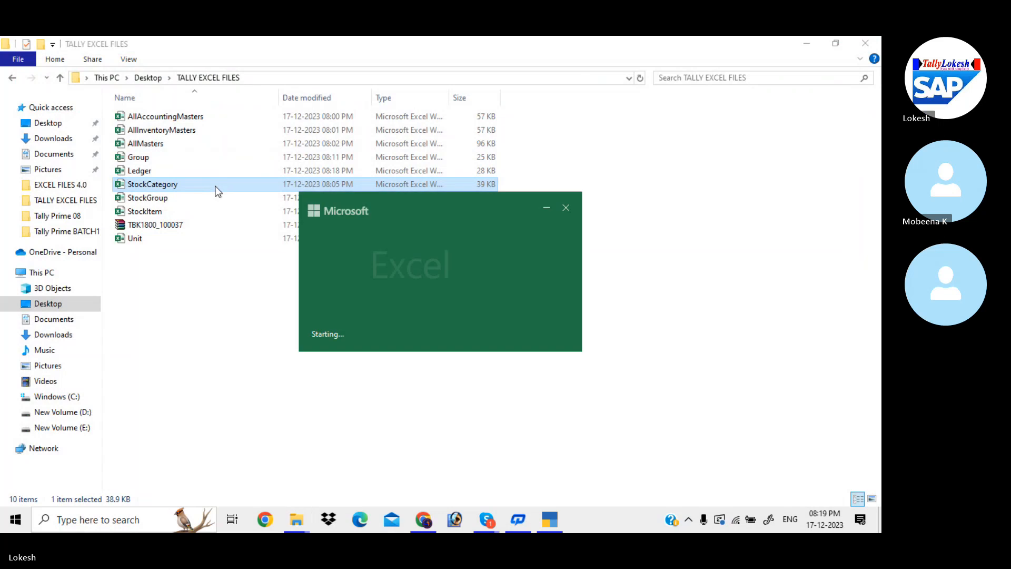
type("Painkillers Syrups Soaps Toothspastes Shamppoos")
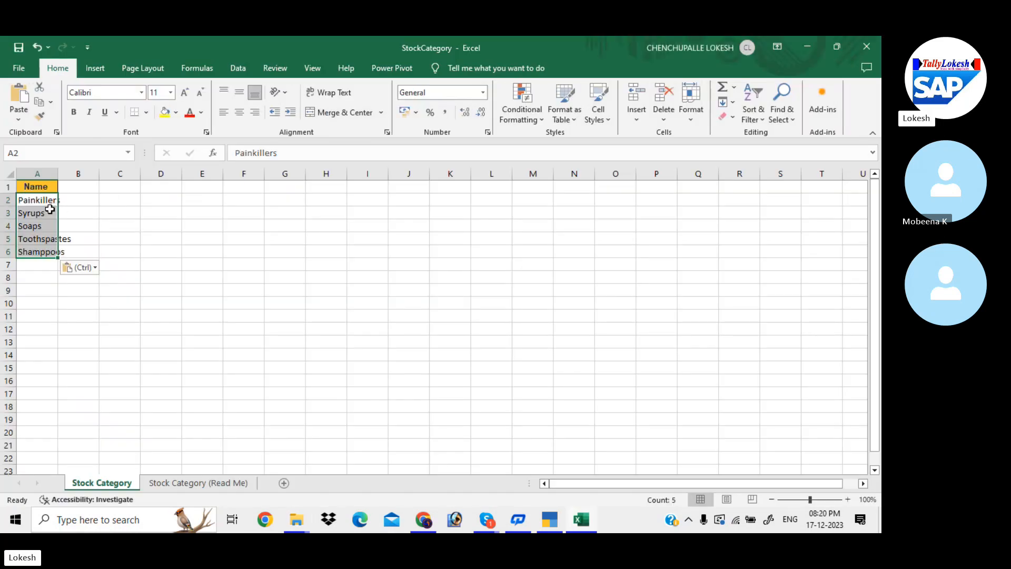
left_click_drag(58, 174, 93, 179)
left_click(151, 237)
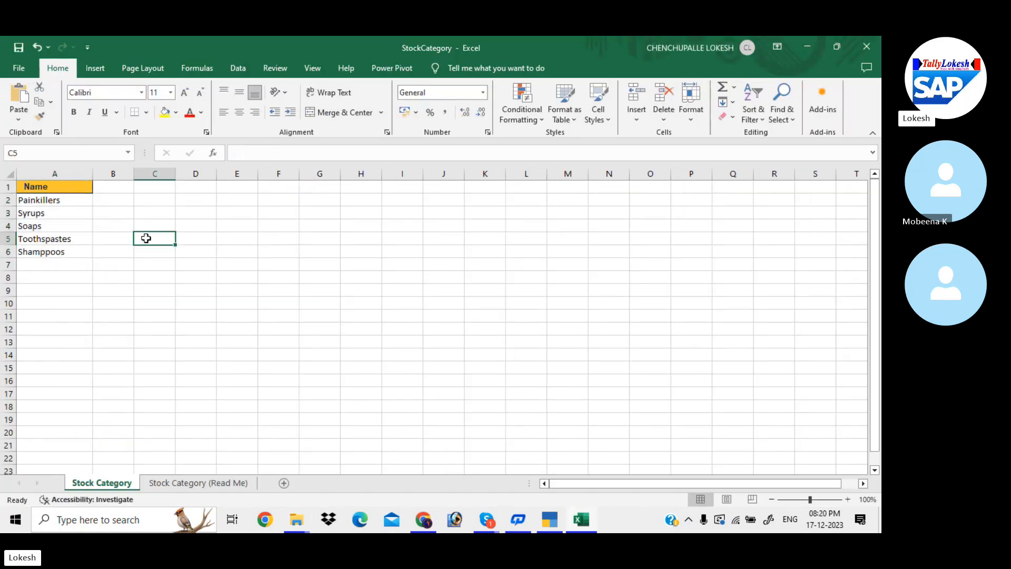
left_click(18, 50)
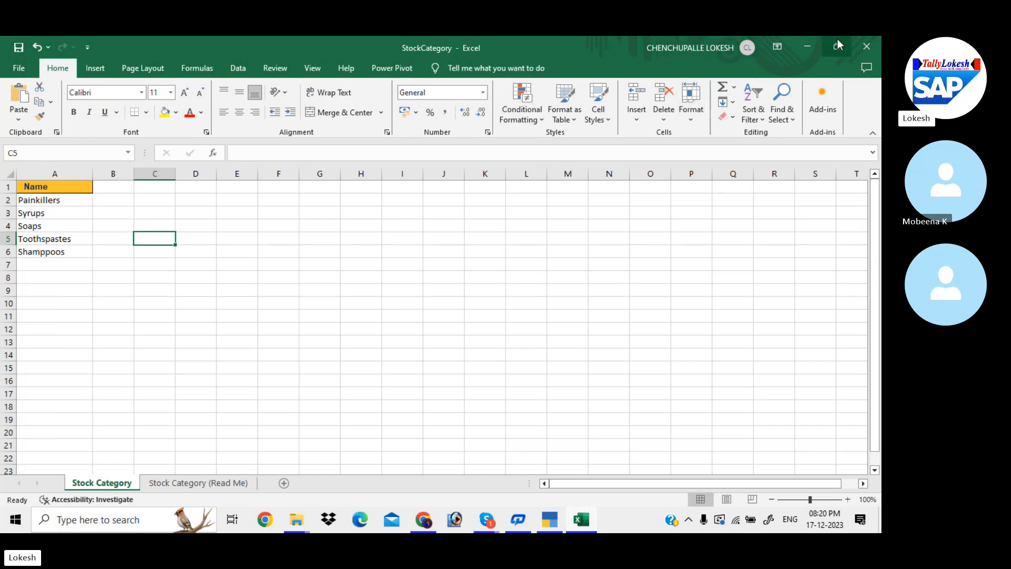
left_click(866, 48)
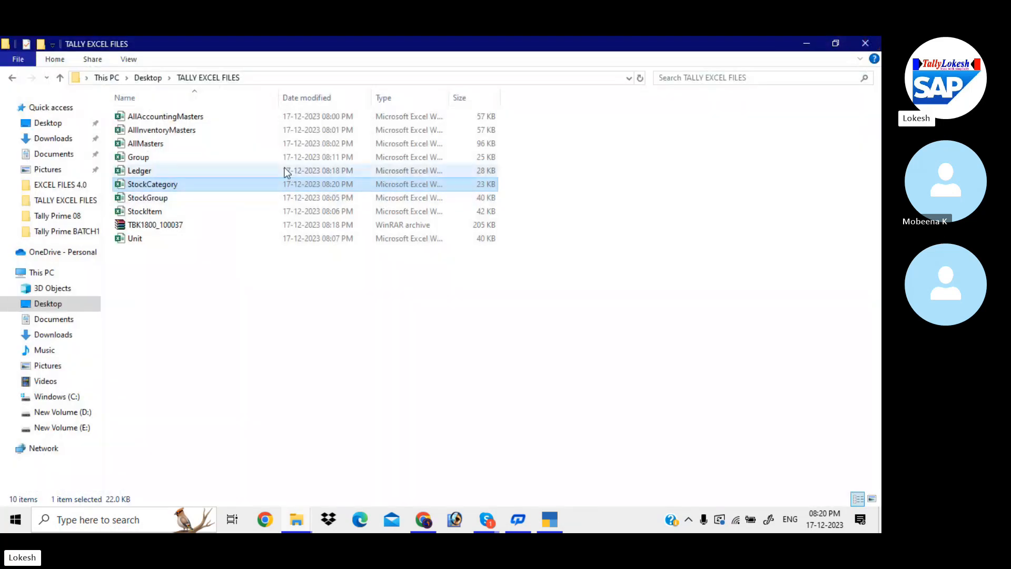
Step: Copy the group names Medicines and General Items from A2:A3 of the StockGroup workbook in EXCEL FILES 4.0, and close it
key("alt+Tab")
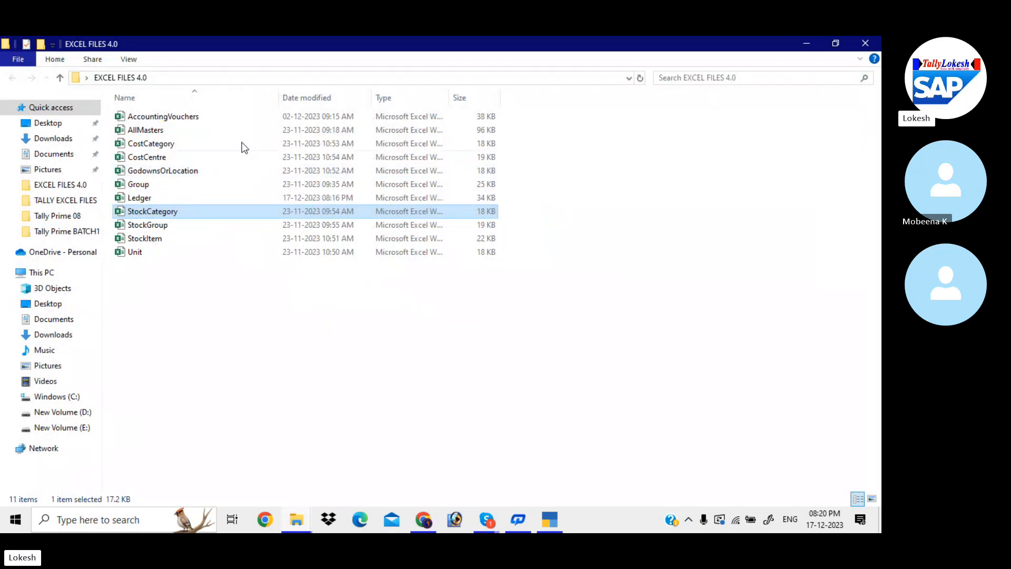
double_click(173, 226)
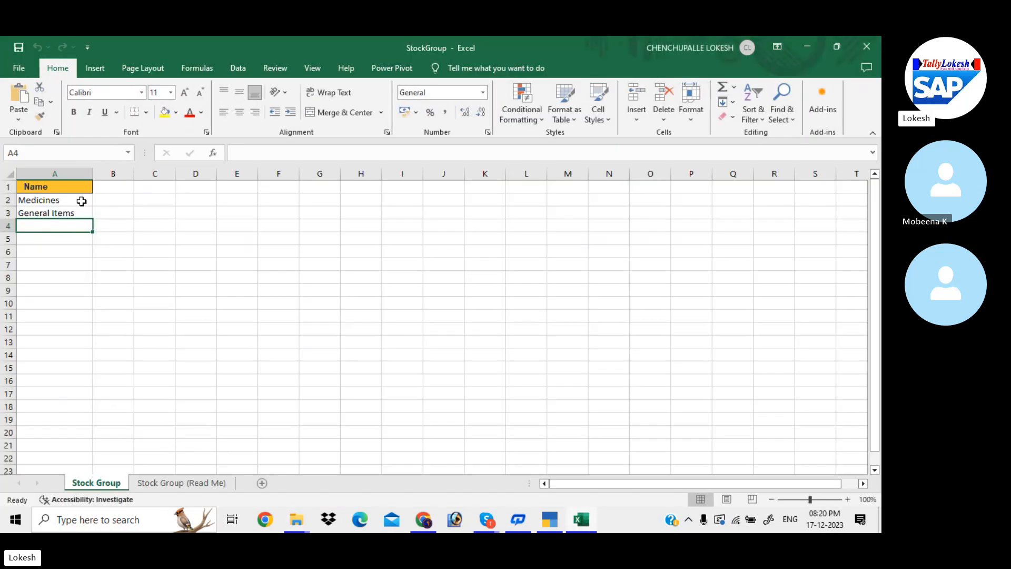
left_click_drag(82, 202, 83, 212)
key("ctrl+c")
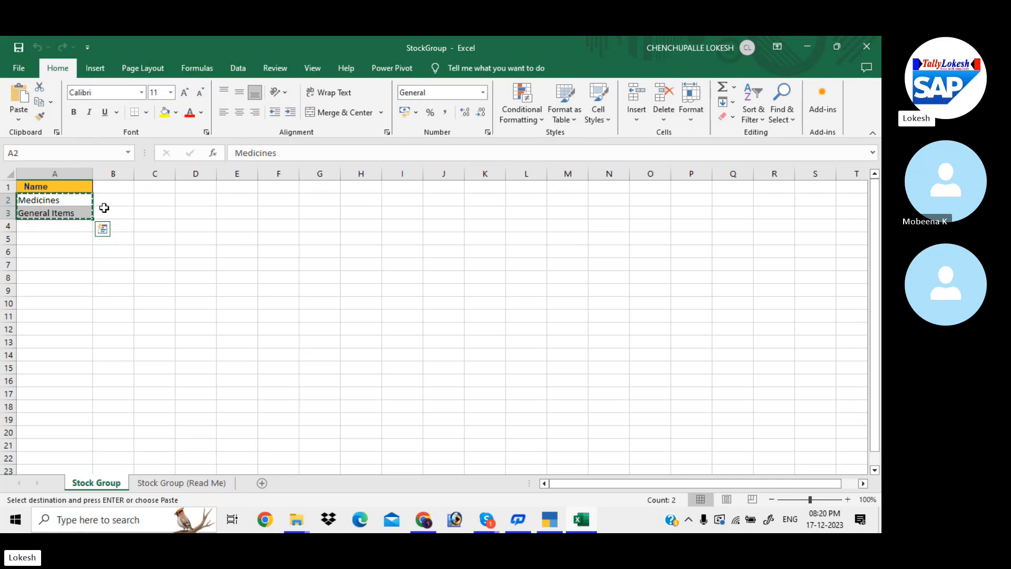
left_click(874, 46)
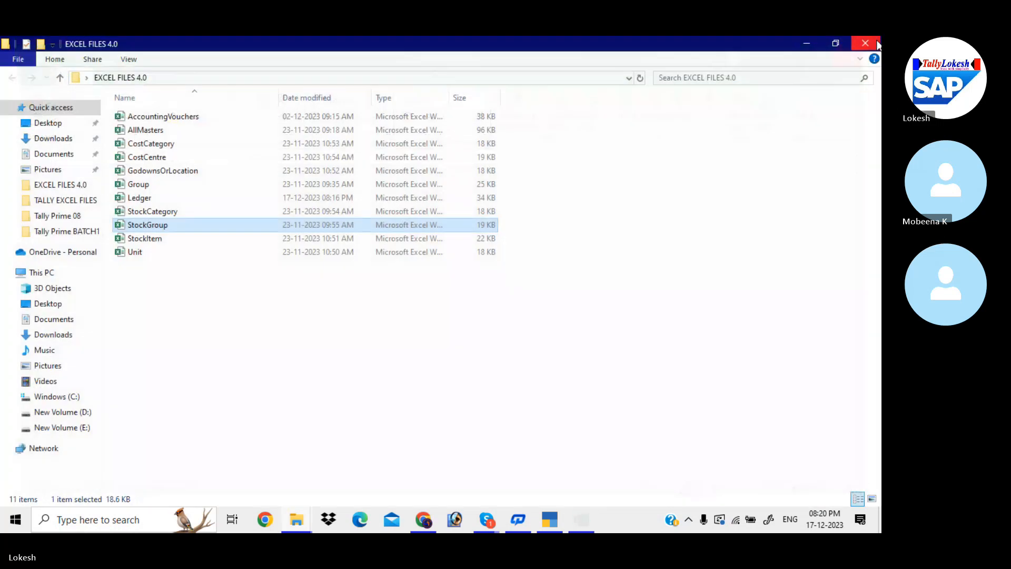
Step: Paste the group names into A2:A3 of the StockGroup workbook in TALLY EXCEL FILES, widen column A, and save and close it
key("alt+Tab")
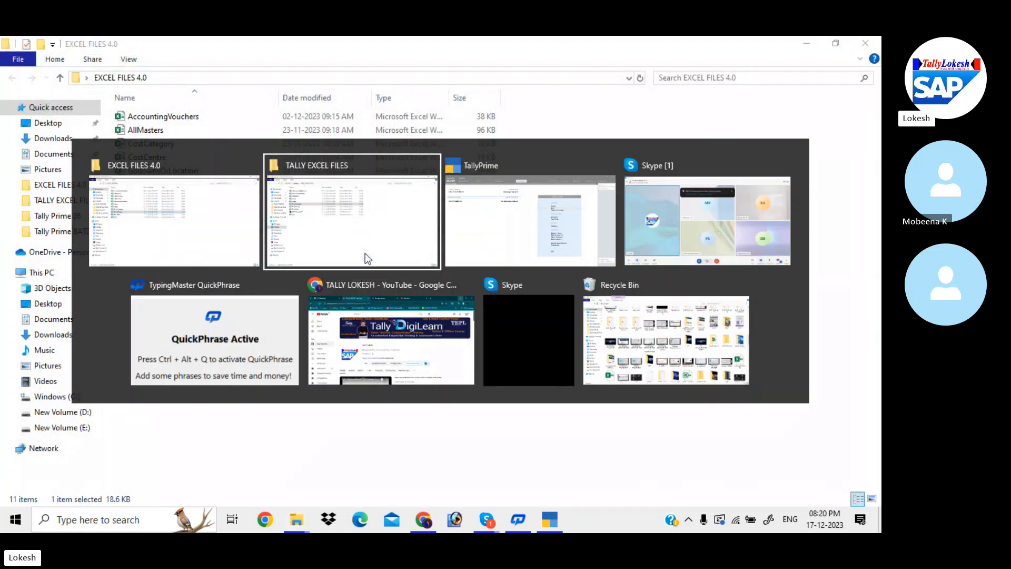
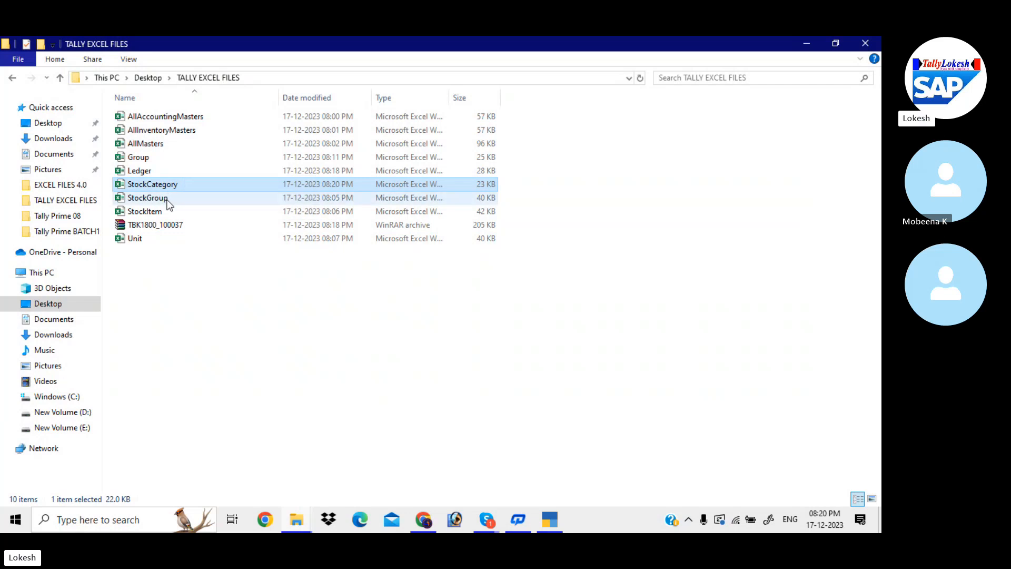
double_click(166, 199)
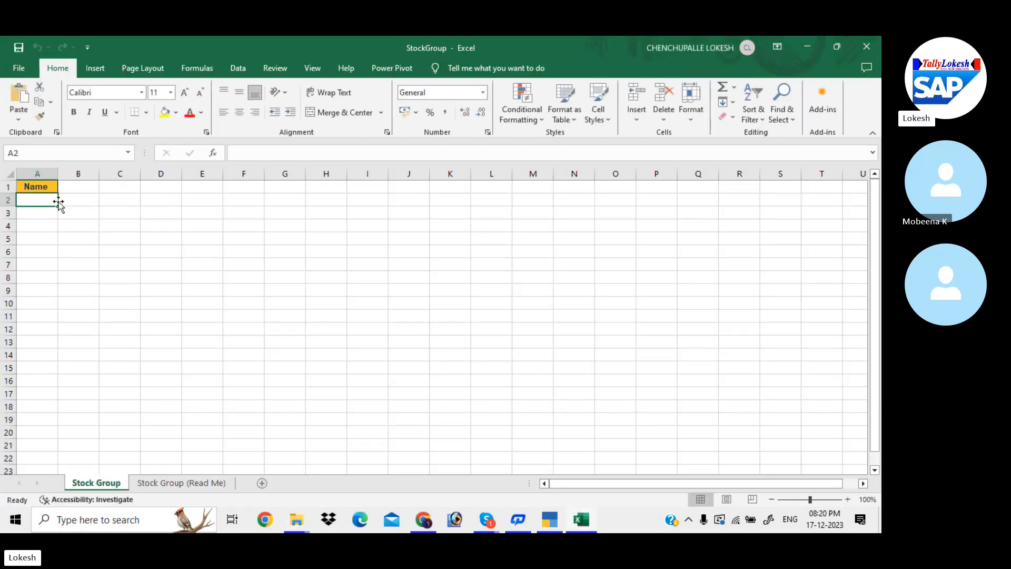
type("Medicines General Items")
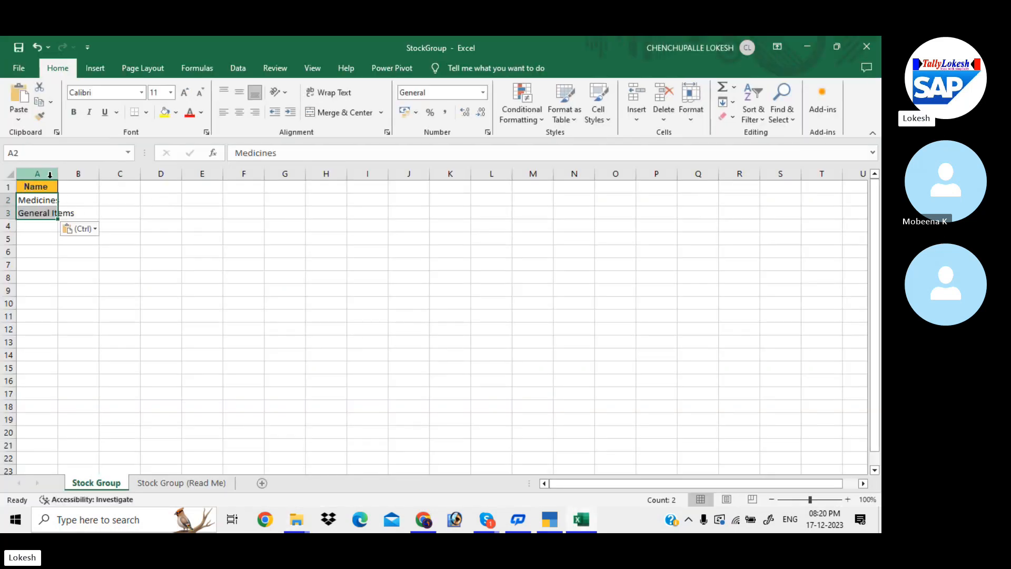
left_click_drag(58, 174, 92, 186)
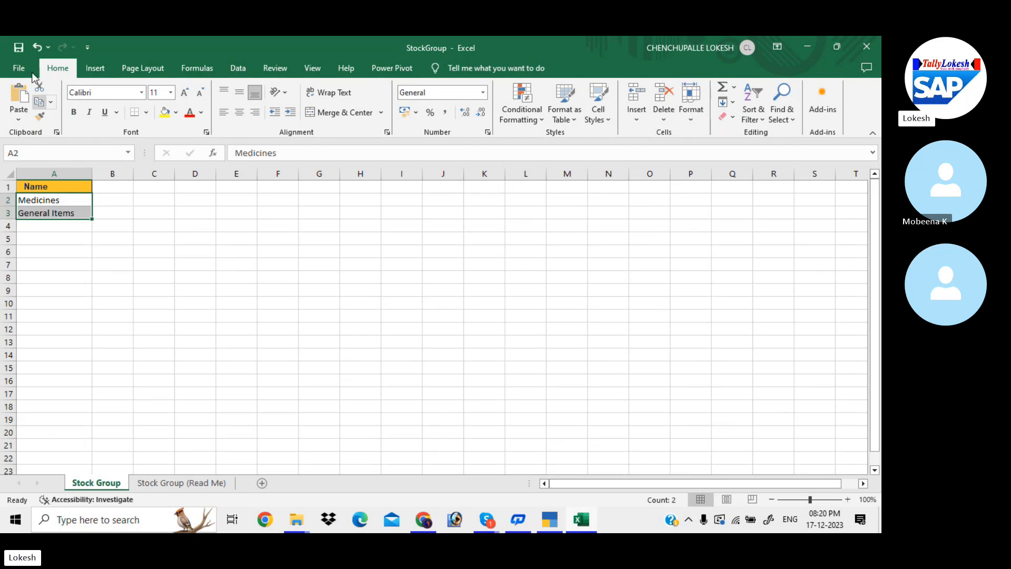
left_click(18, 46)
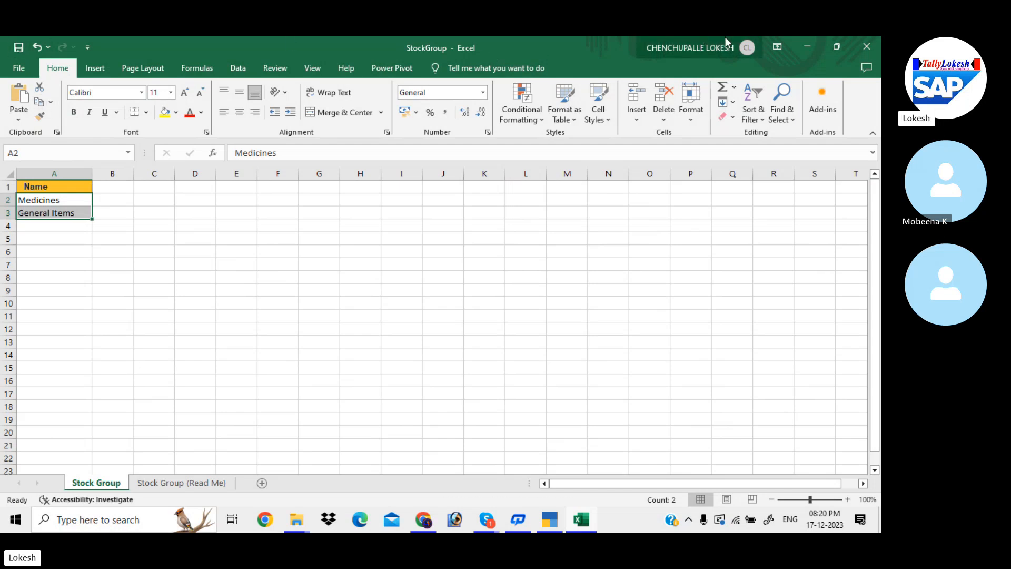
left_click(866, 47)
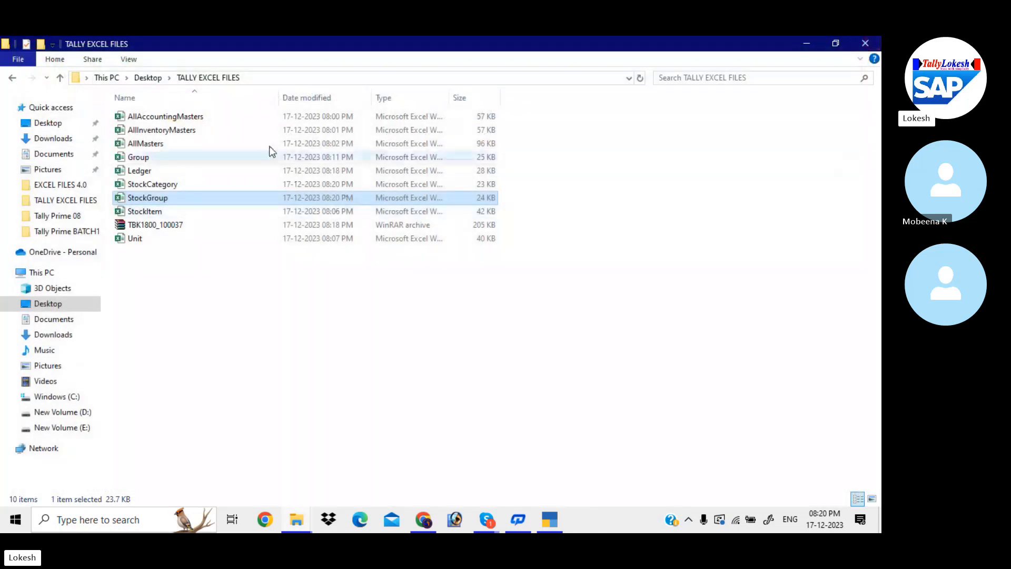
Step: Copy the item names, groups and units in A2:C7 of the StockItem workbook from EXCEL FILES 4.0, and close it
key("alt+Tab")
left_click(192, 237)
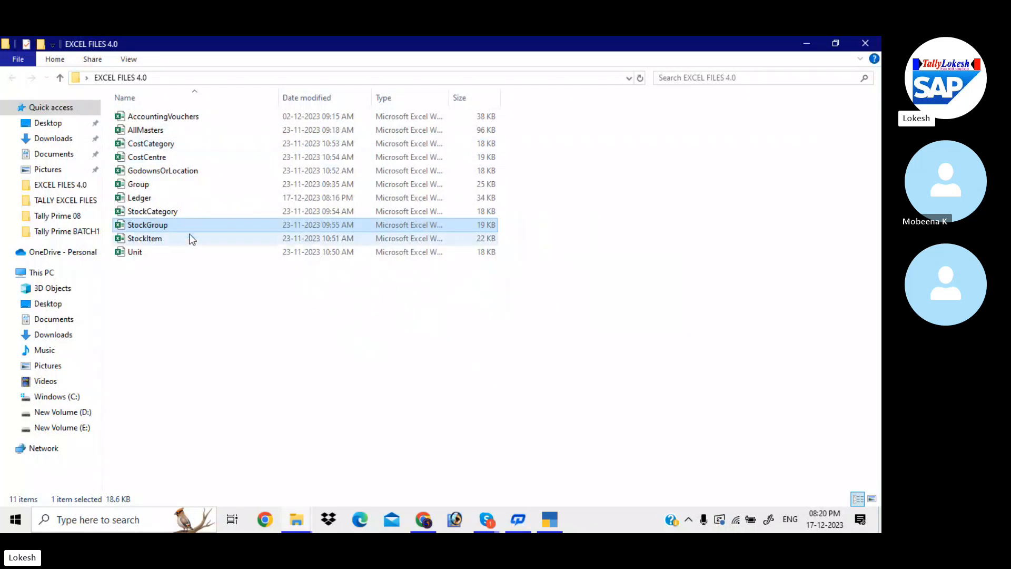
double_click(170, 243)
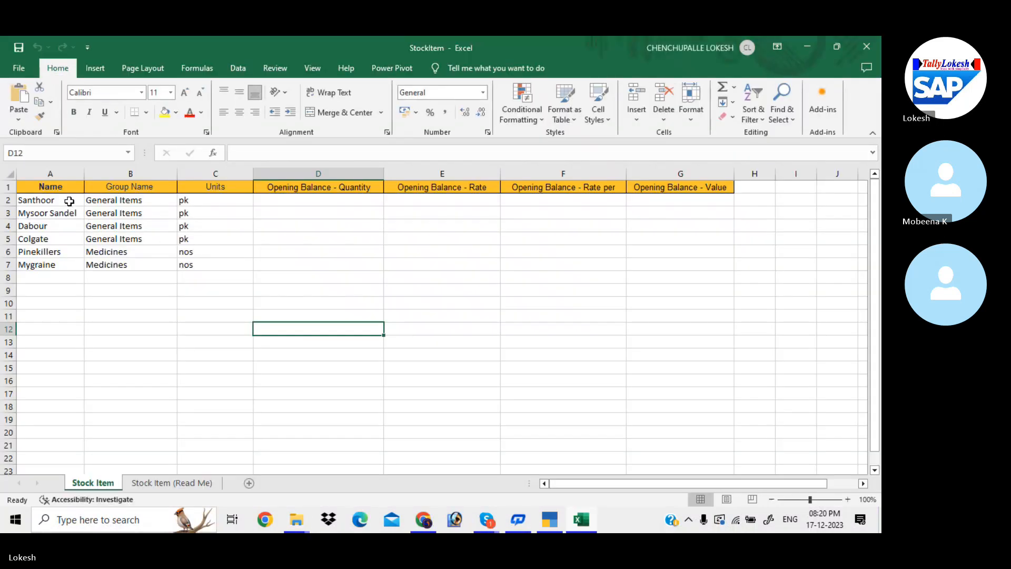
left_click_drag(69, 201, 210, 267)
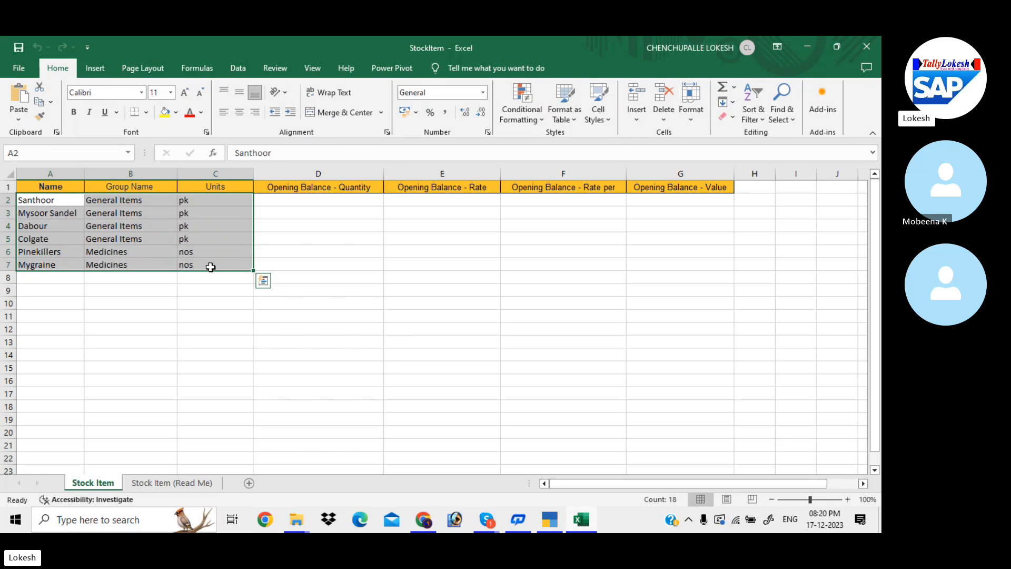
key("ctrl+c")
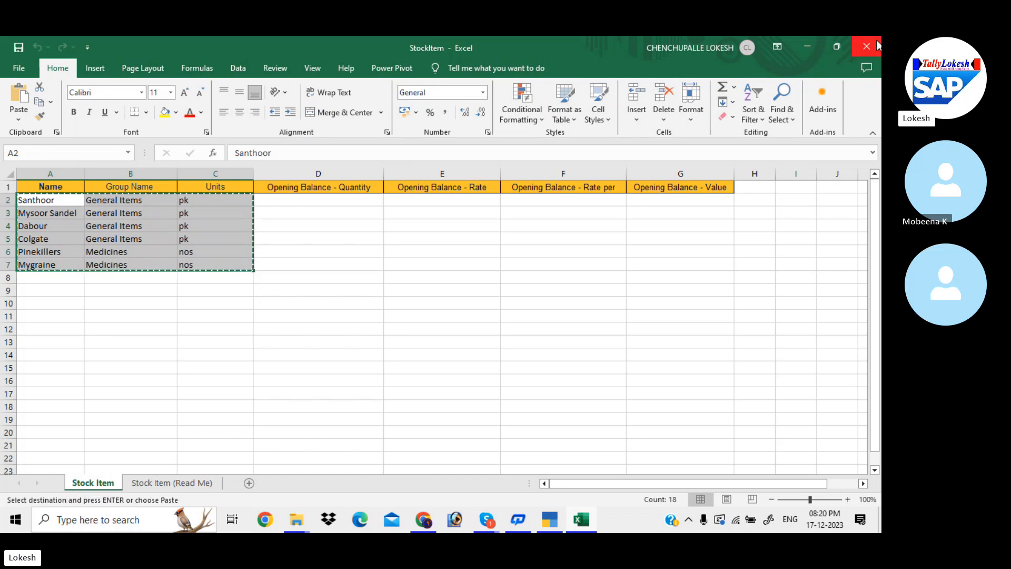
left_click(866, 46)
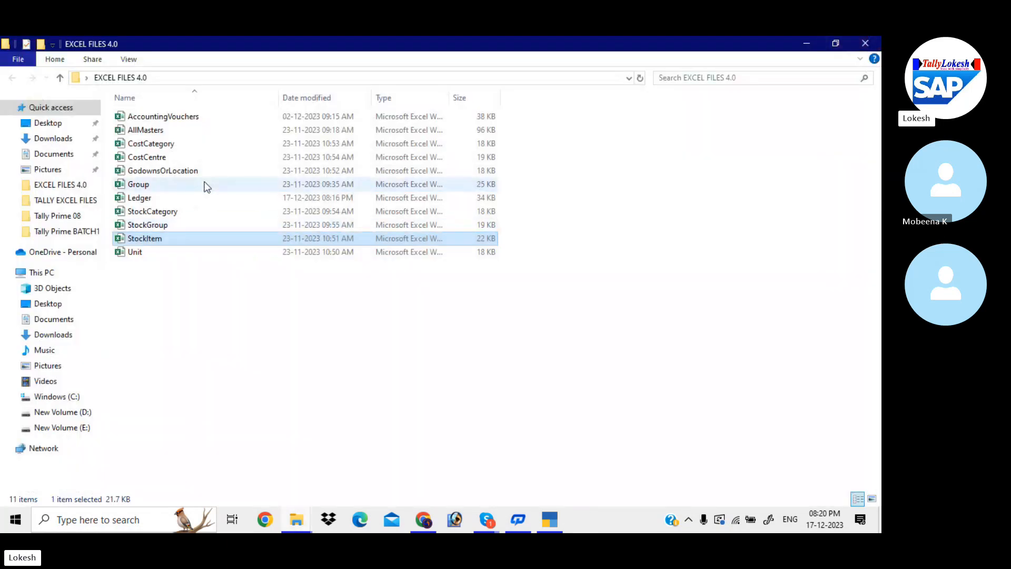
Step: Paste the stock item rows into A2:C7 of the StockItem workbook in TALLY EXCEL FILES, and save and close it
key("alt+Tab")
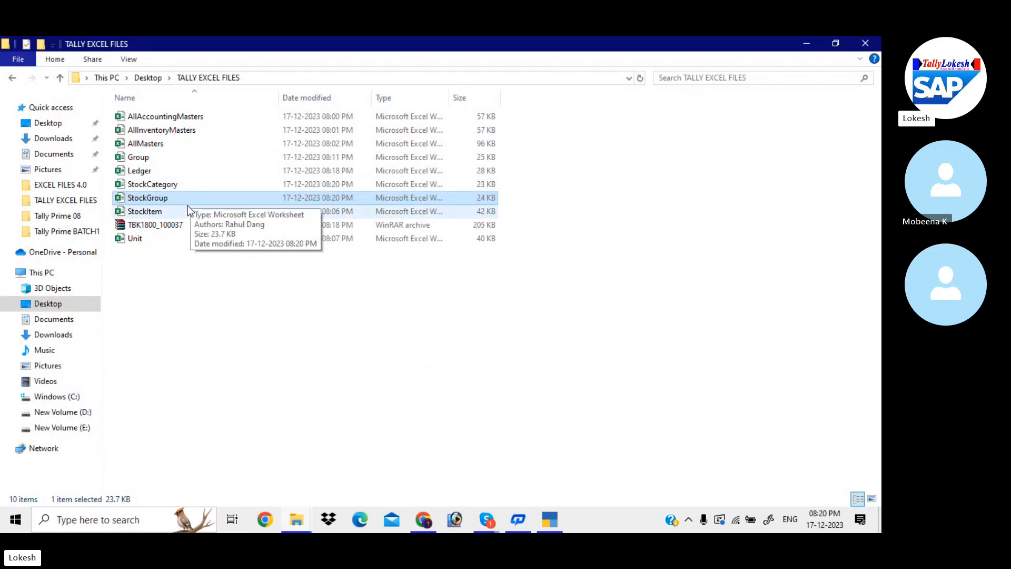
double_click(191, 212)
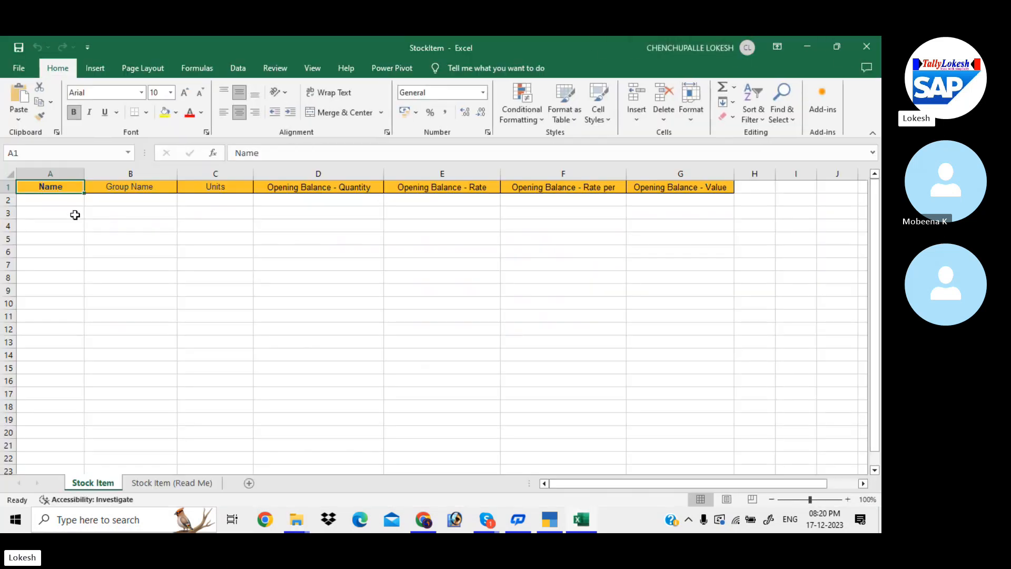
left_click(57, 201)
key("ctrl+v")
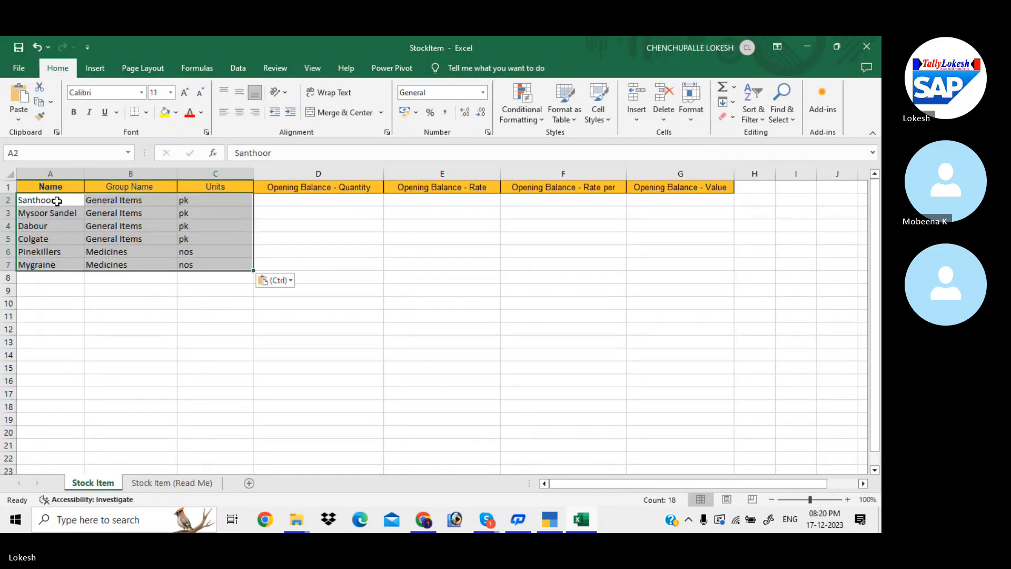
left_click(138, 266)
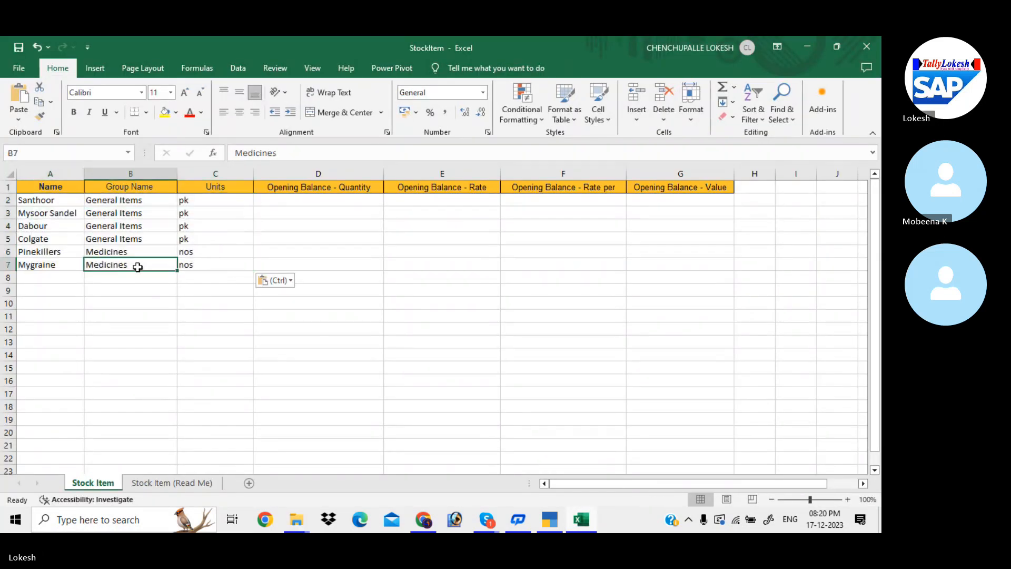
left_click(19, 48)
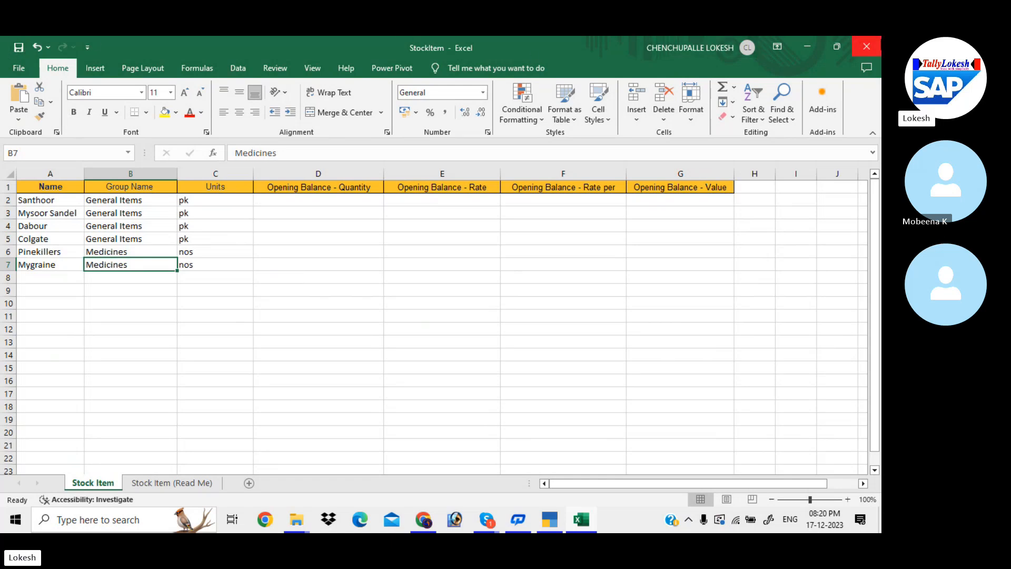
left_click(866, 47)
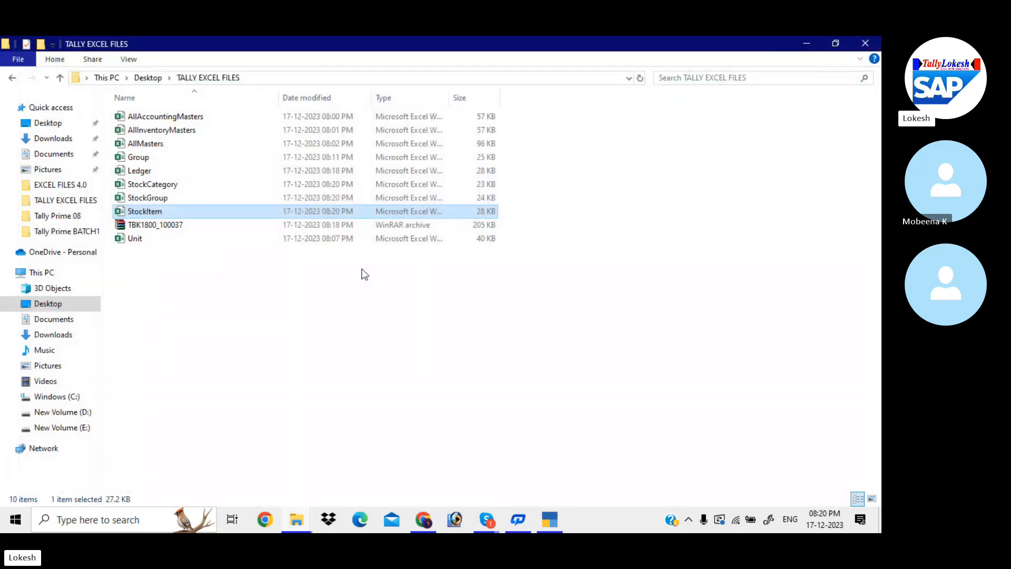
Step: Copy the unit symbols nos, pk, bx, kg, pc and bt from A2:A7 of the Unit workbook in EXCEL FILES 4.0, and close it
key("alt+Tab")
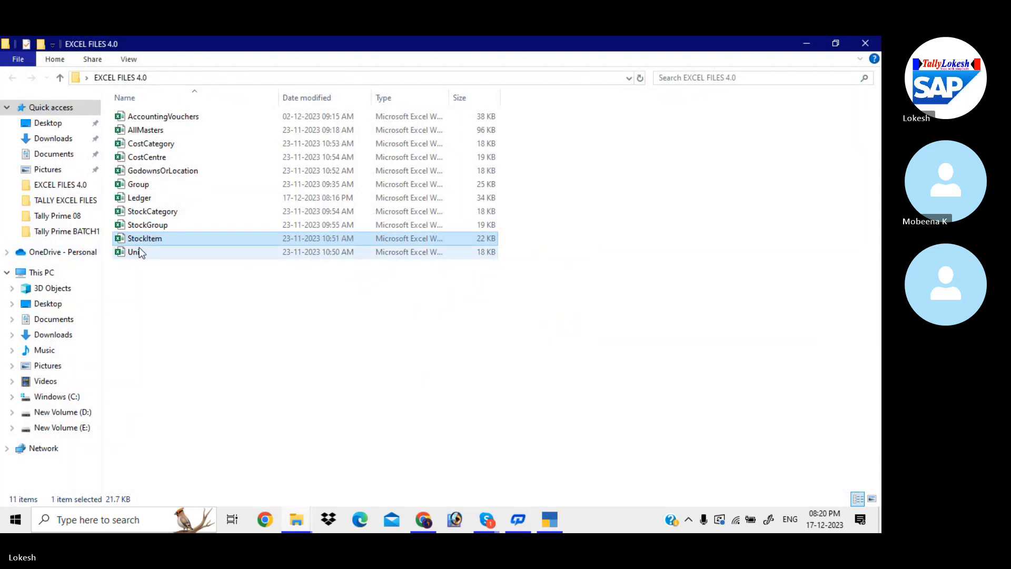
double_click(150, 251)
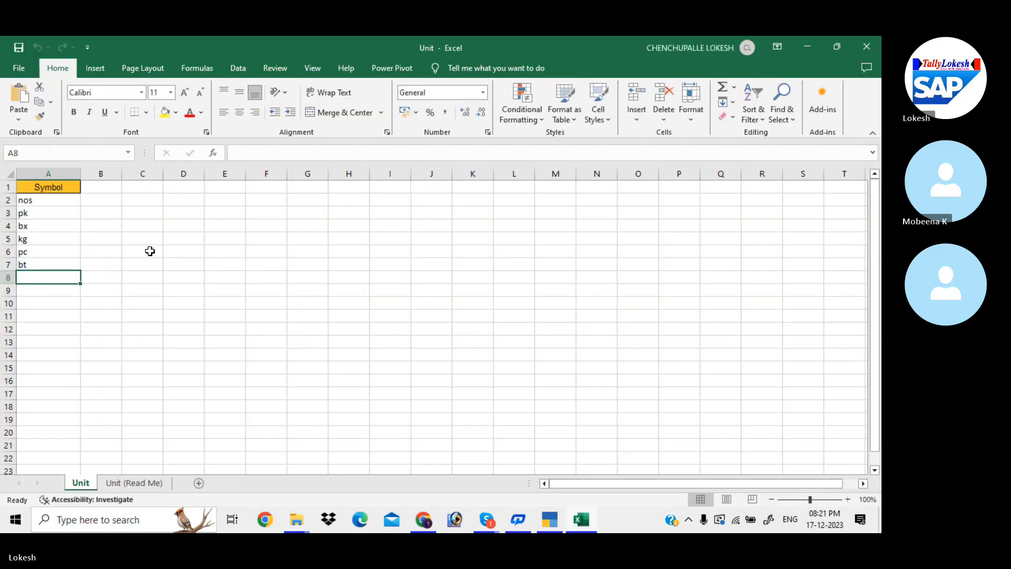
left_click_drag(67, 203, 72, 263)
key("ctrl+c")
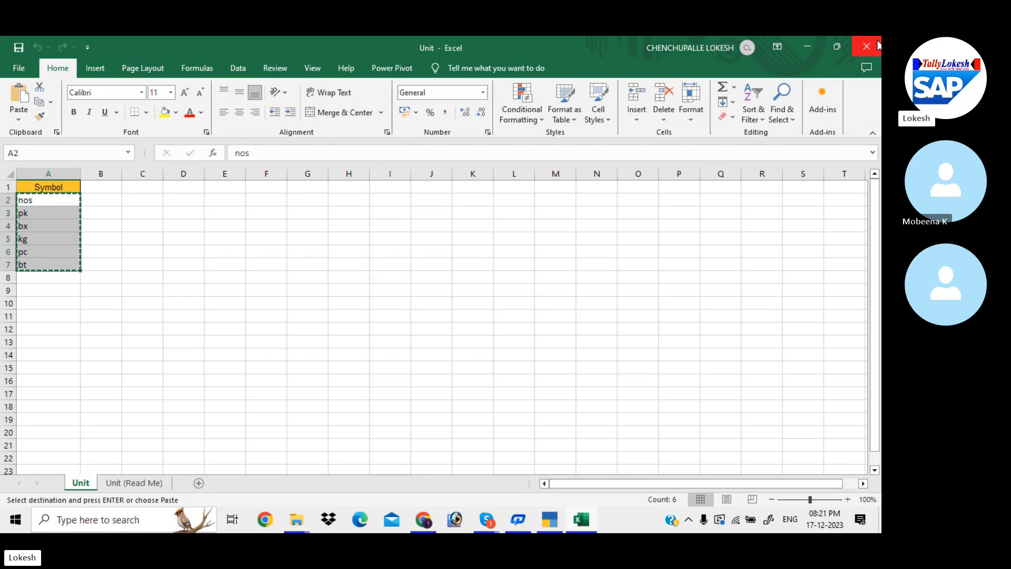
left_click(877, 47)
Step: Paste the unit symbols into A2:A7 of the Unit workbook in TALLY EXCEL FILES, and save and close it
key("alt+Tab")
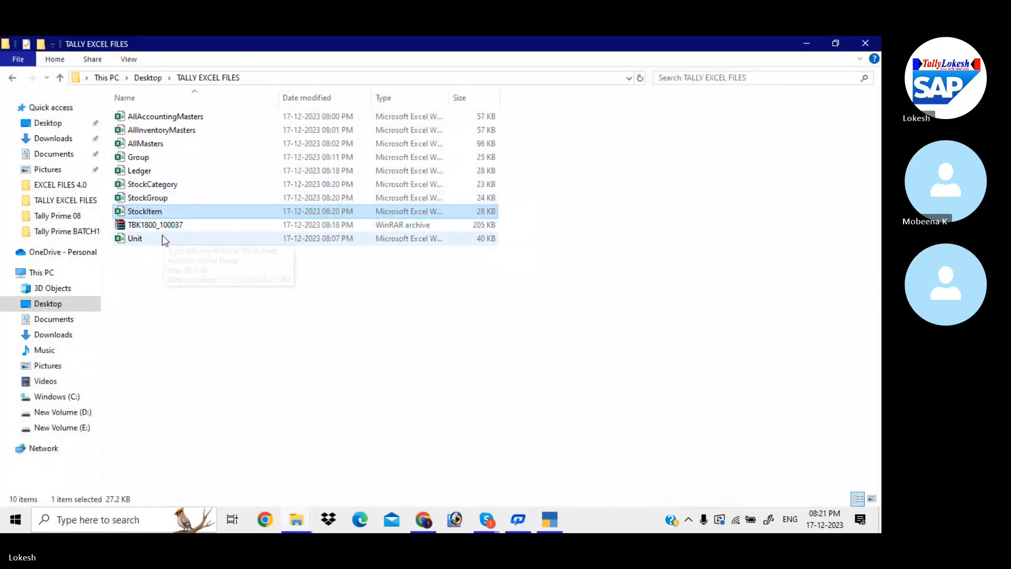
double_click(163, 235)
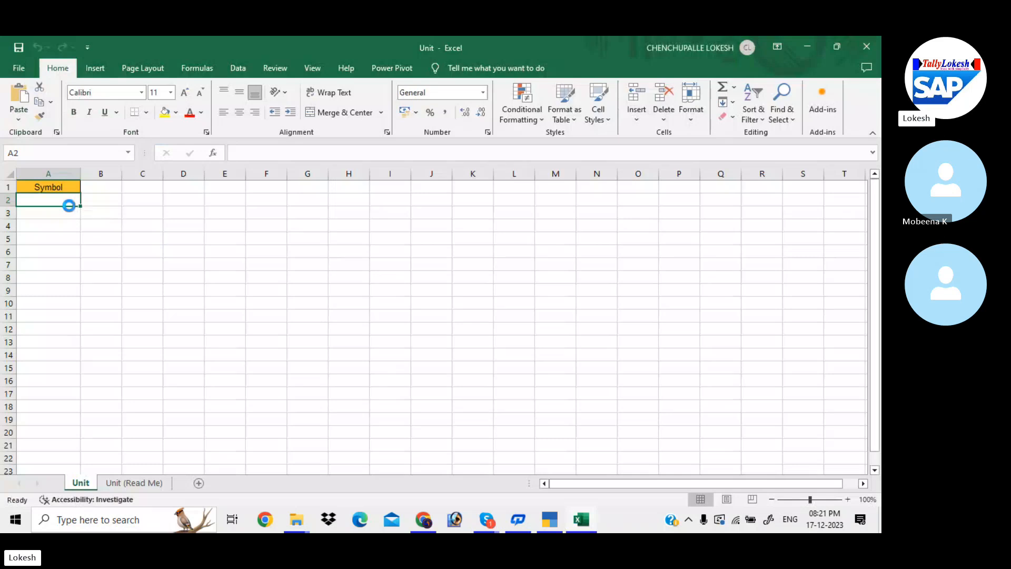
key("ctrl+v")
left_click(18, 48)
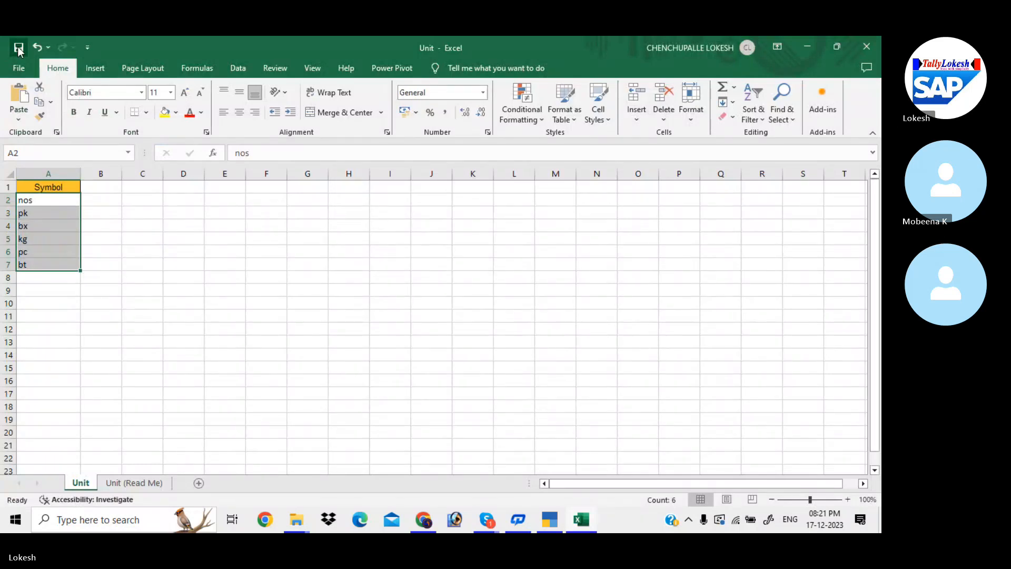
left_click(864, 46)
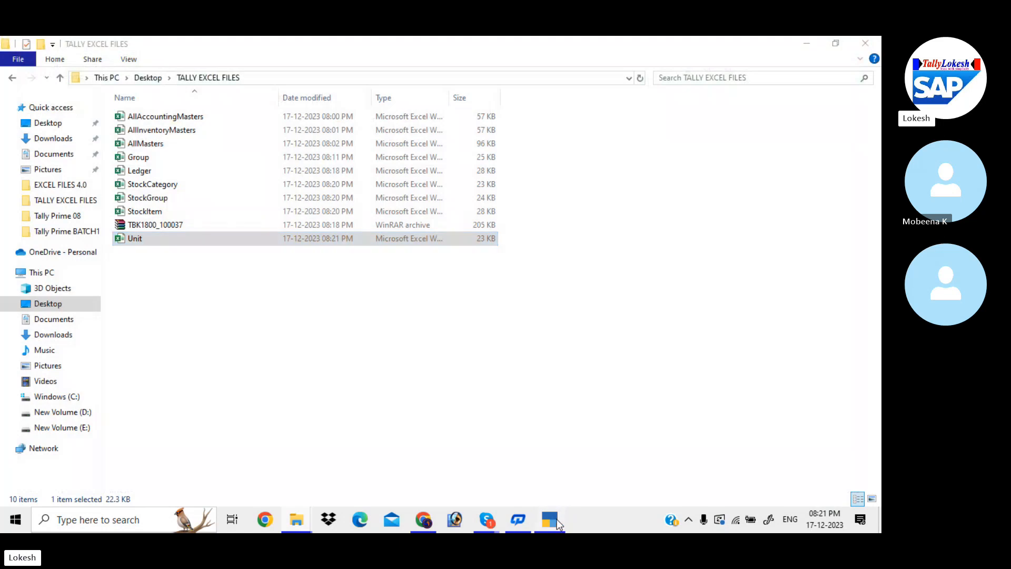
Step: Switch to TallyPrime and start a masters import from StockCategory.xlsx, using its Stock Category worksheet and the Default Template
left_click(557, 520)
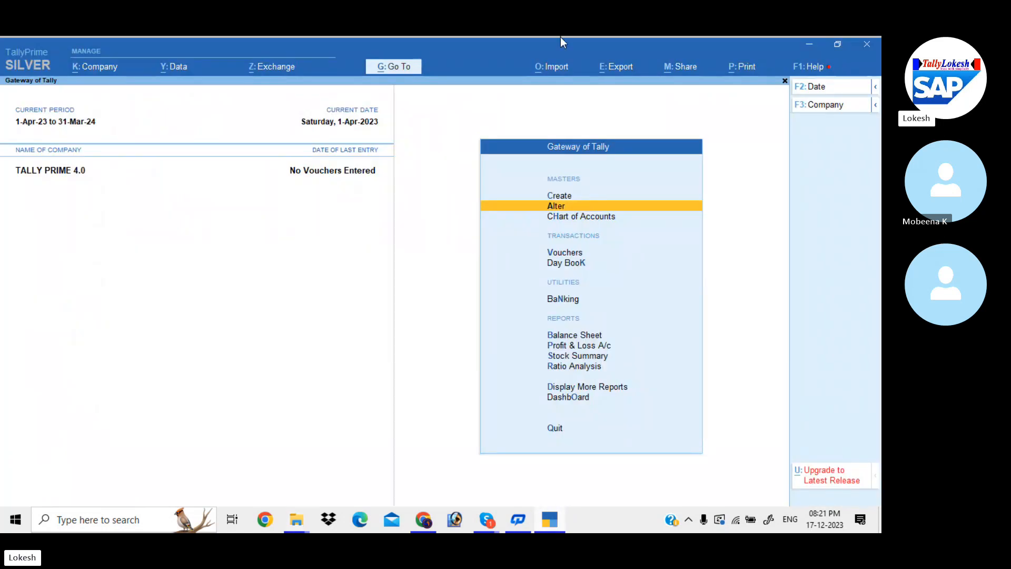
left_click(561, 68)
key("Return")
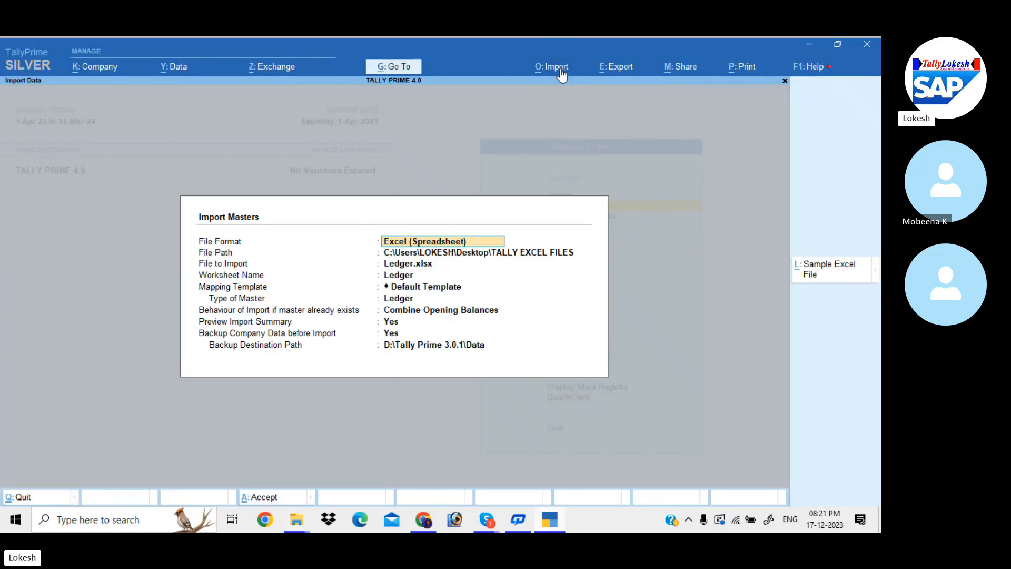
key("Return")
key("Return")
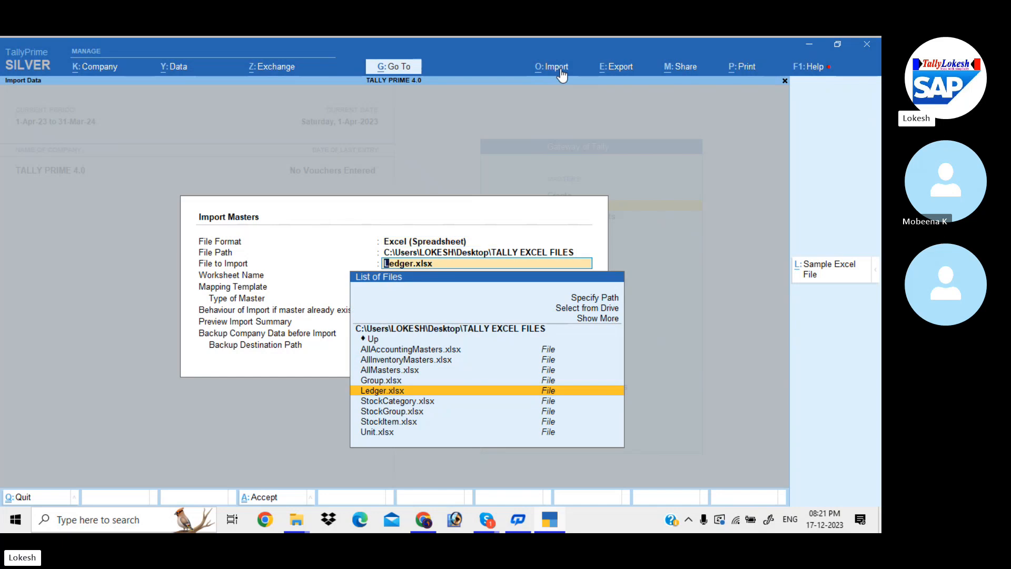
key("Down")
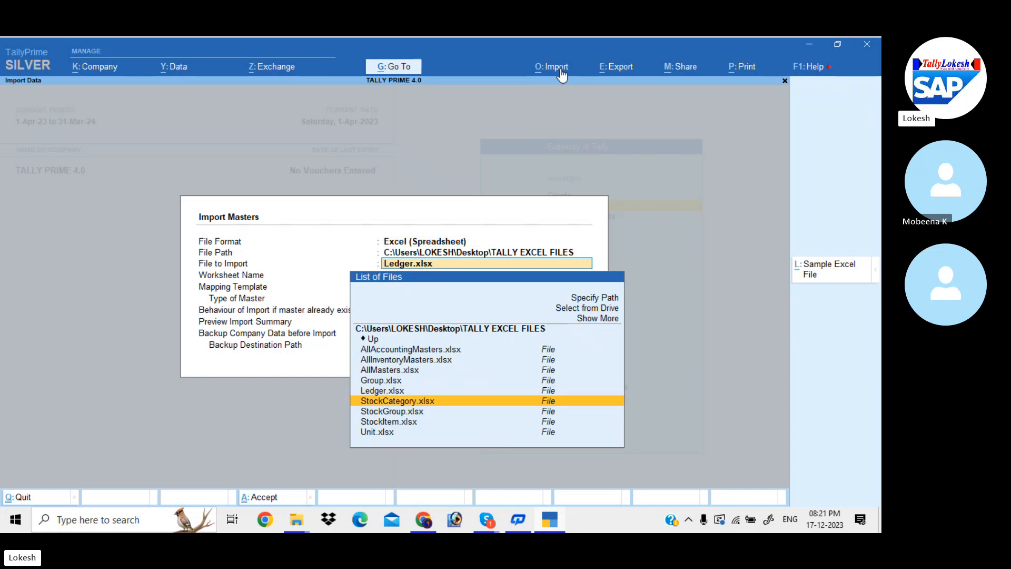
key("Return")
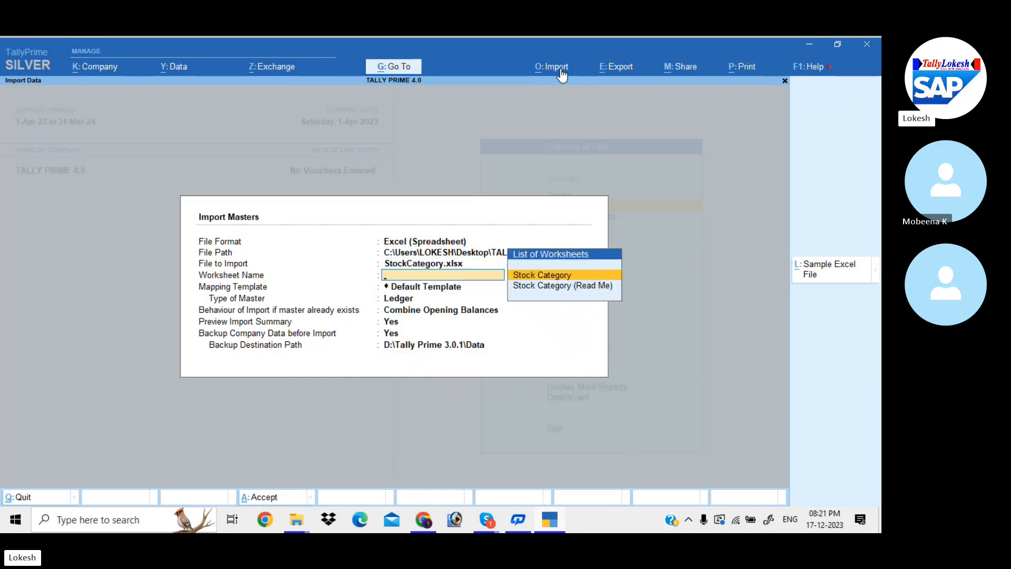
key("Return")
key("Return")
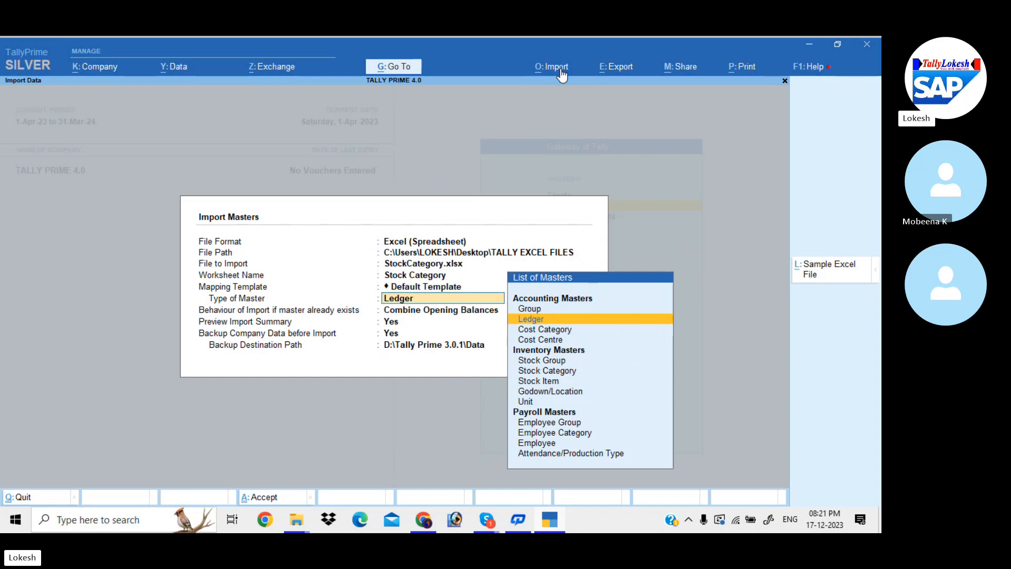
Step: Set the type of master to Stock Category and the behaviour for existing masters to Ignore Duplicates
key("Down")
key("Down")
key("Down")
key("Down")
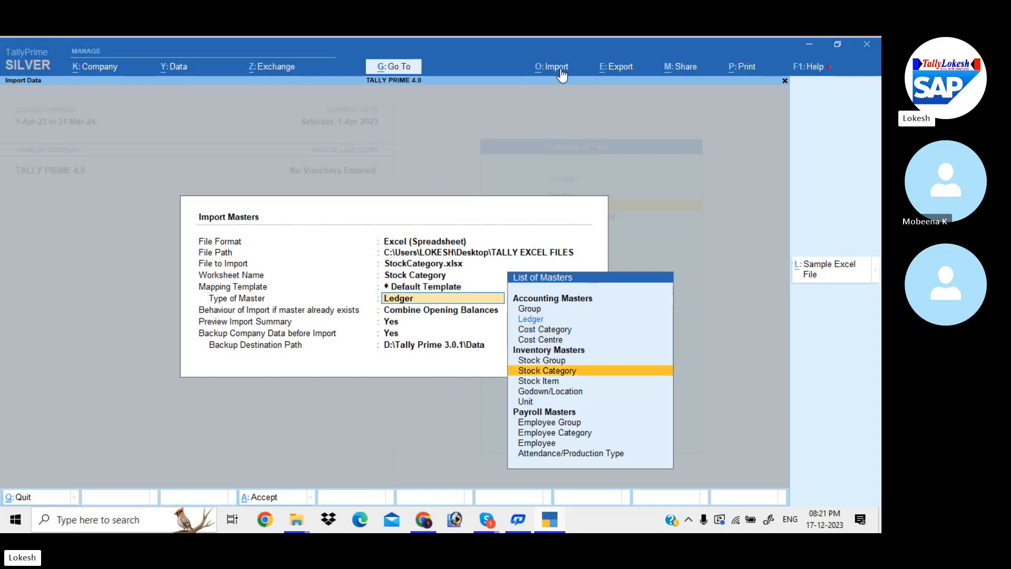
key("Return")
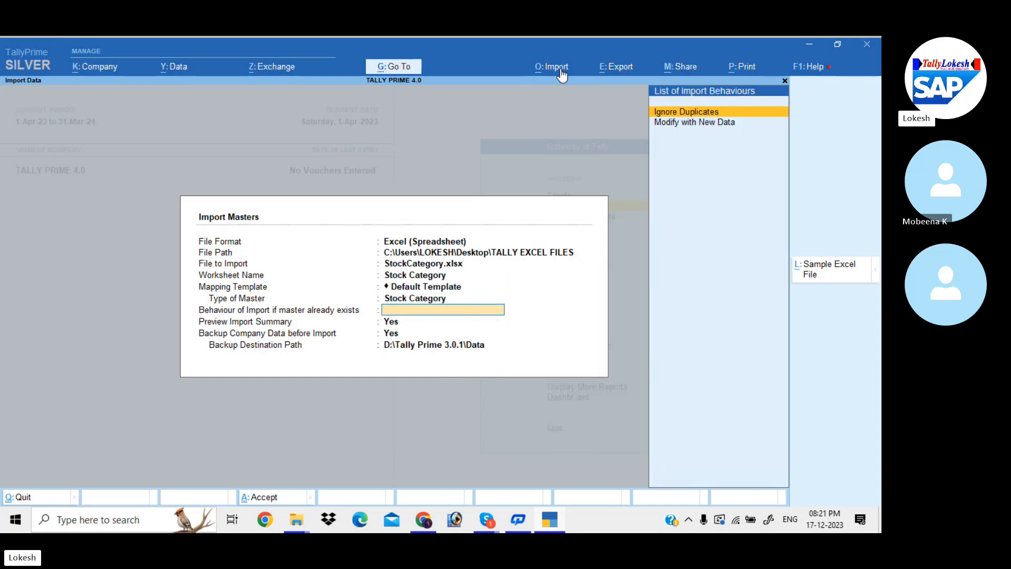
key("Return")
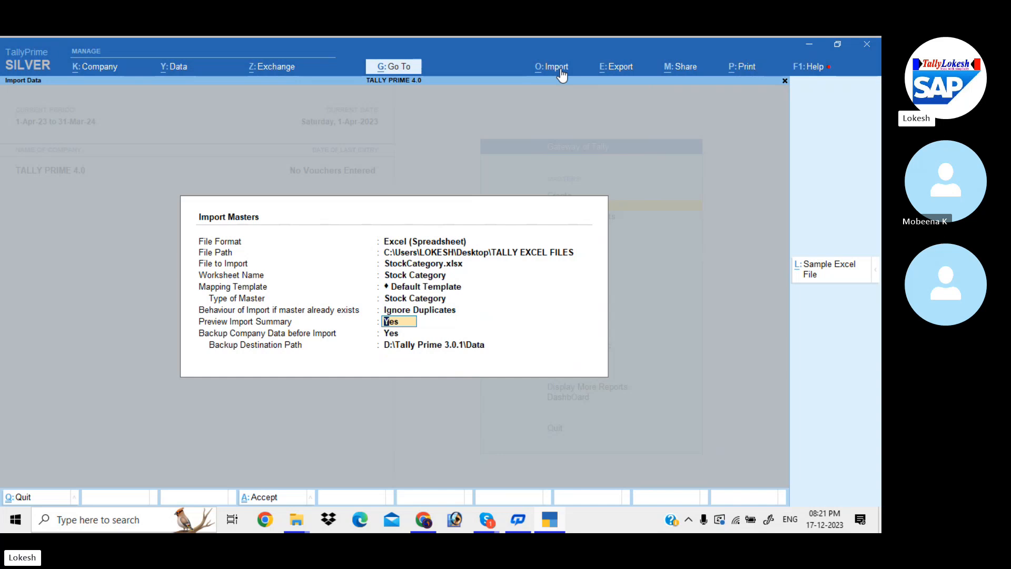
Step: Keep the preview and company backup enabled, set the backup destination to Desktop\TALLY EXCEL FILES, and bring up the import summary
key("Return")
key("Return")
key("BackSpace")
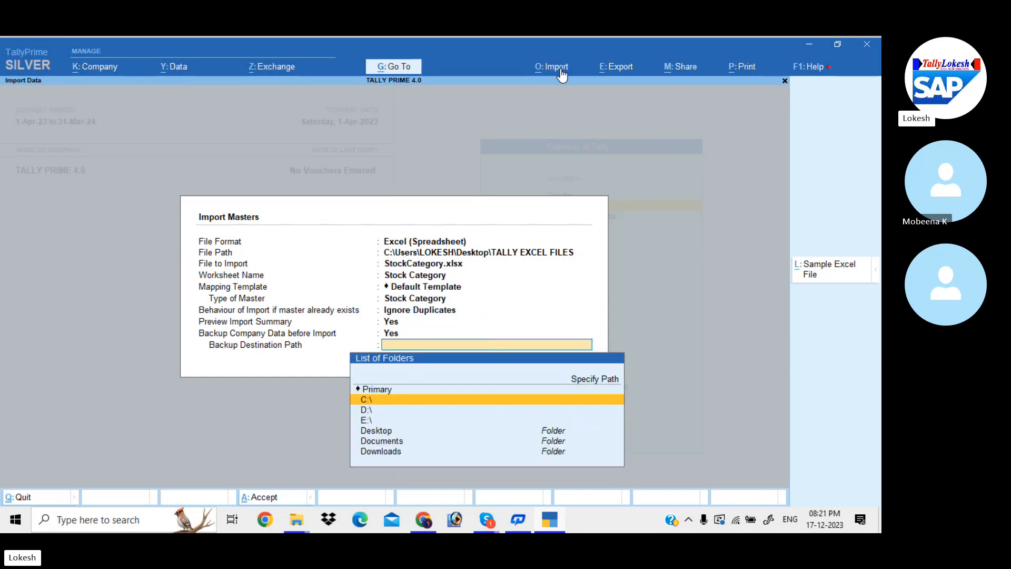
key("Down")
key("Down")
key("Down")
key("Return")
key("Down")
key("Down")
key("Down")
key("Down")
key("Down")
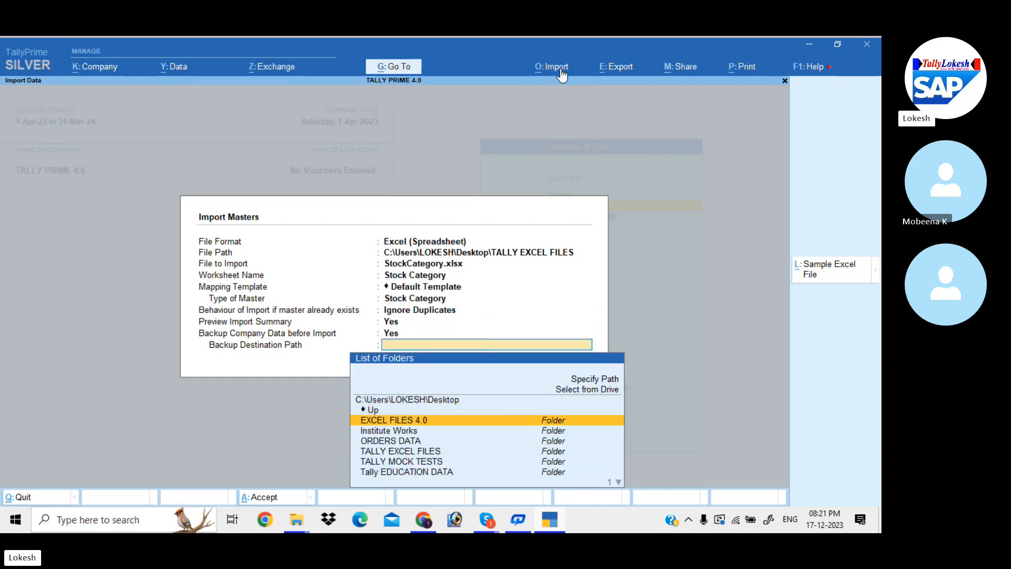
key("Return")
key("Return")
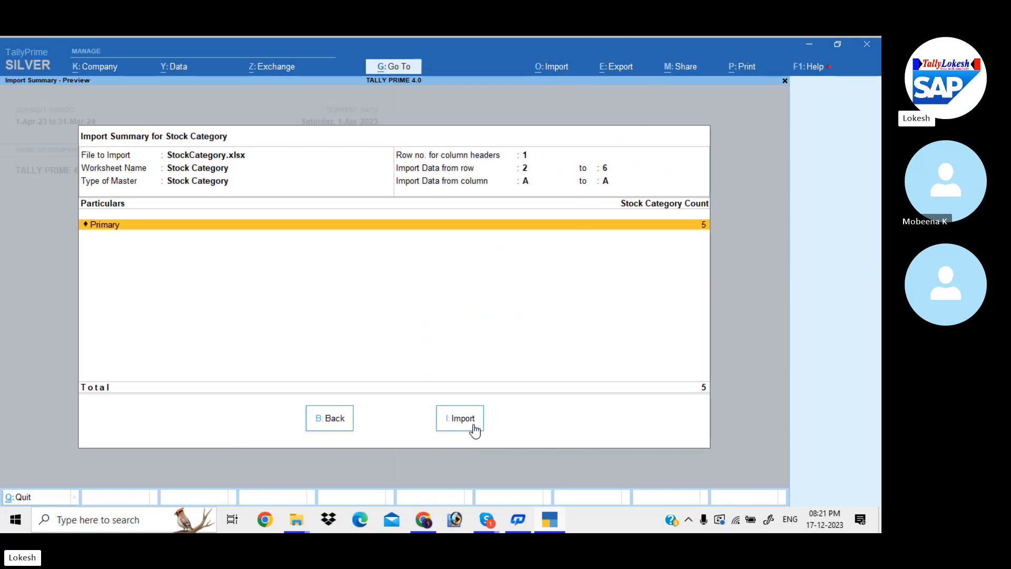
left_click(460, 419)
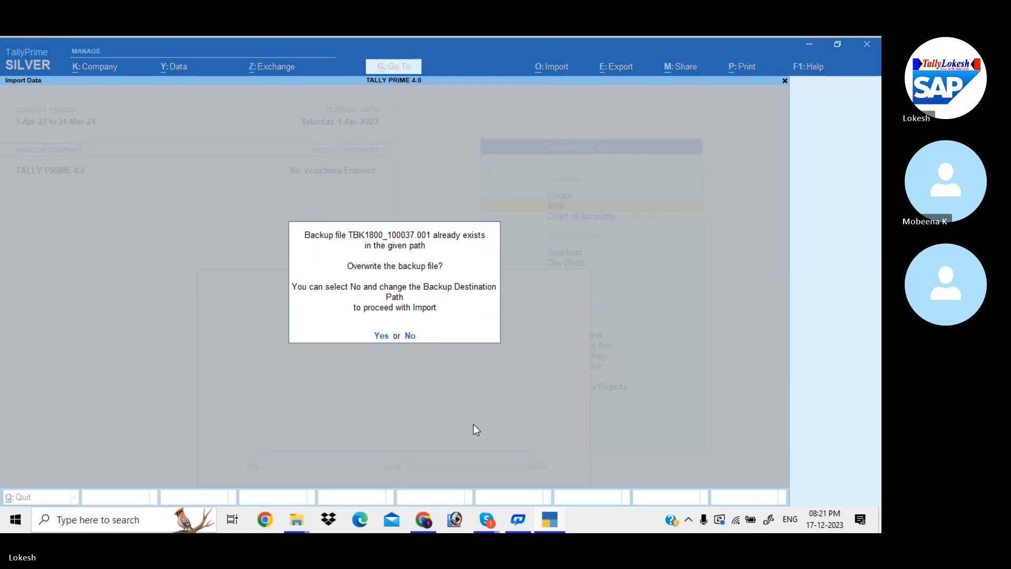
key("n")
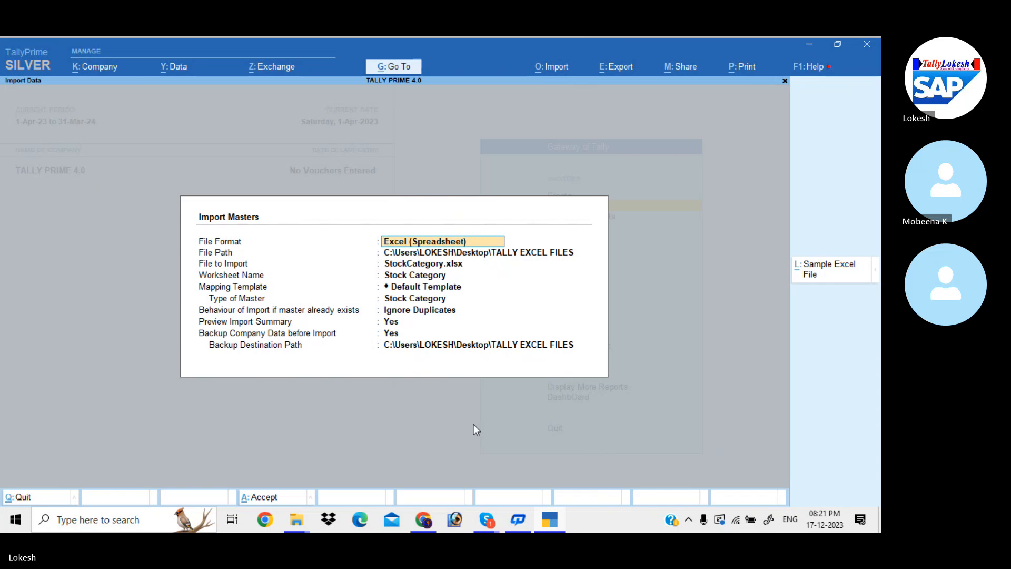
key("Return")
key("Return")
key("Return")
key("Return")
key("Return")
key("Return")
key("Return")
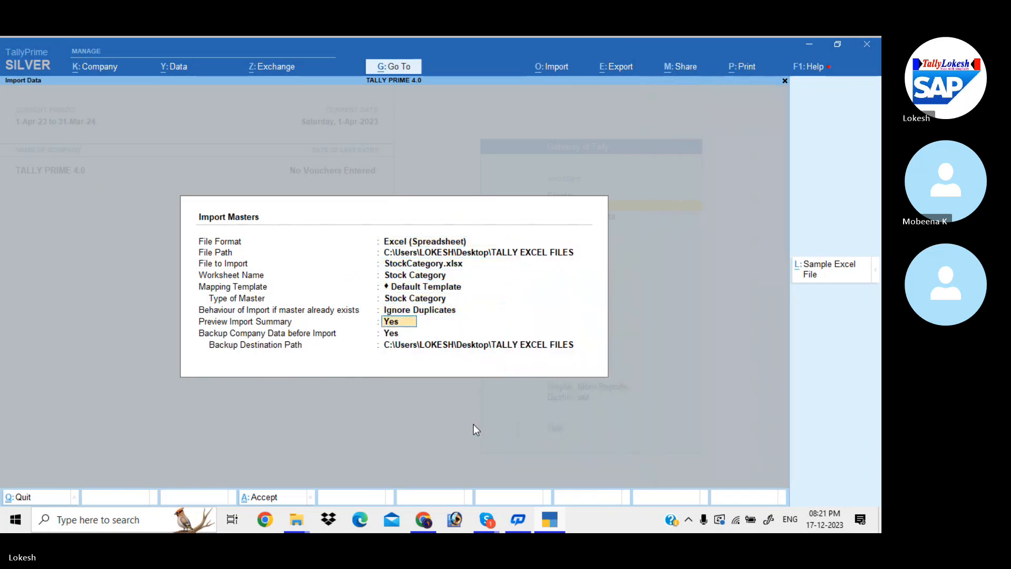
key("Return")
key("Return")
key("Return")
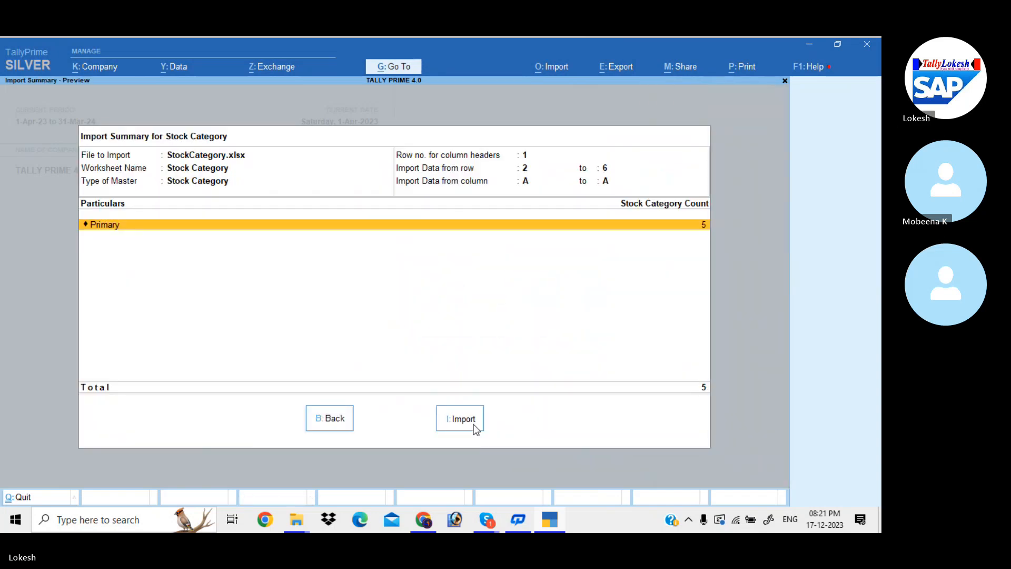
Step: Import the stock categories from the summary, overwriting the existing backup file, and dismiss the completion message
left_click(473, 425)
key("Return")
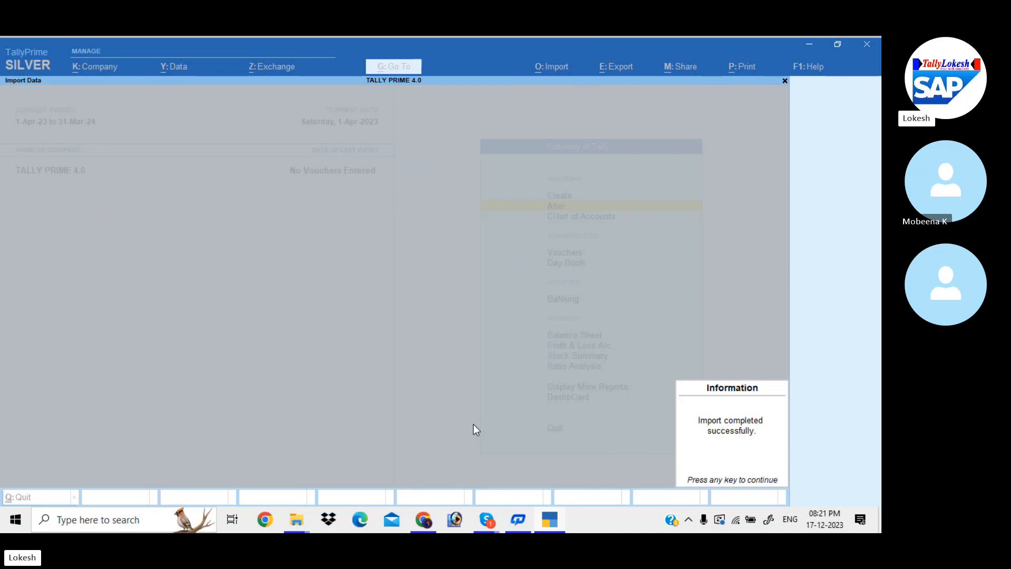
left_click(722, 434)
Step: Review the list of stock categories in Master Alteration and return to the Gateway of Tally
key("Return")
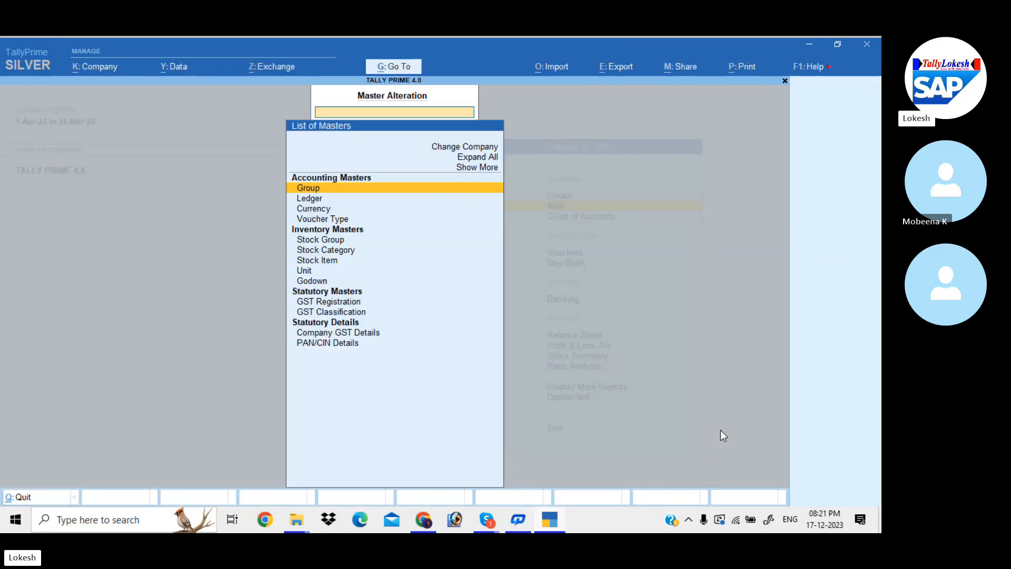
key("Down")
key("Down")
key("Down")
key("Down")
key("Down")
key("Return")
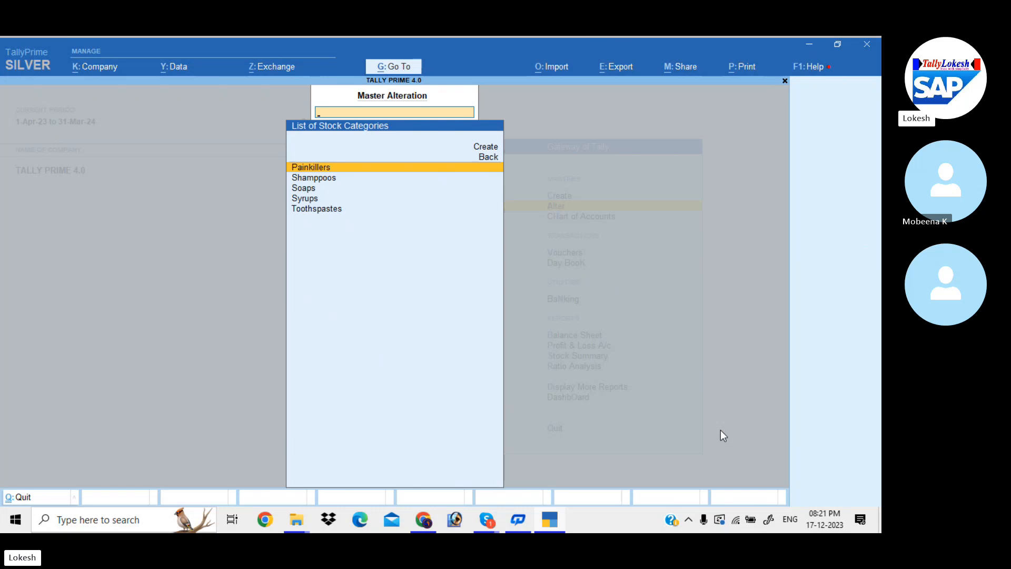
key("Down")
key("Down")
key("Down")
key("Down")
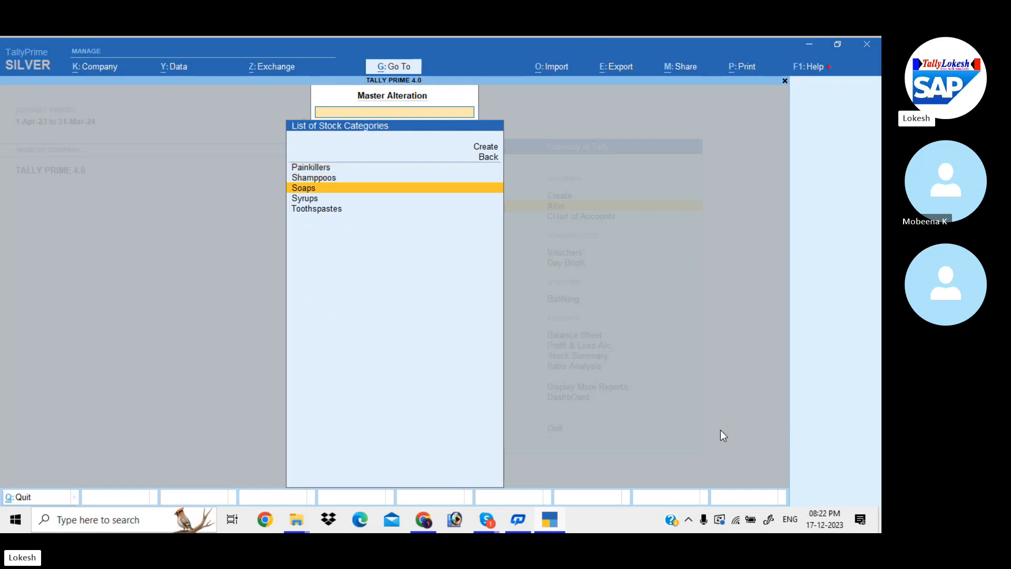
key("Escape")
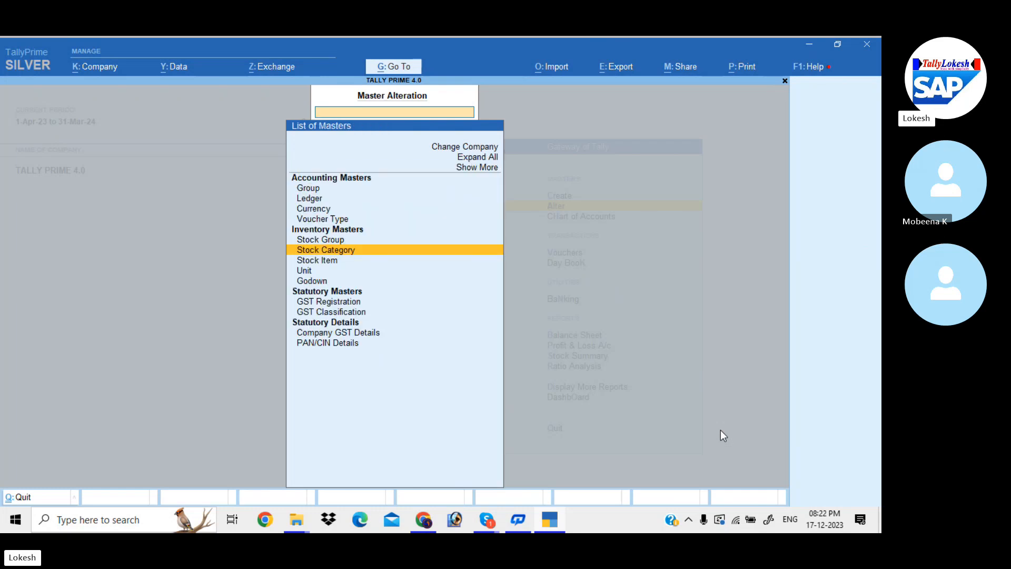
key("Escape")
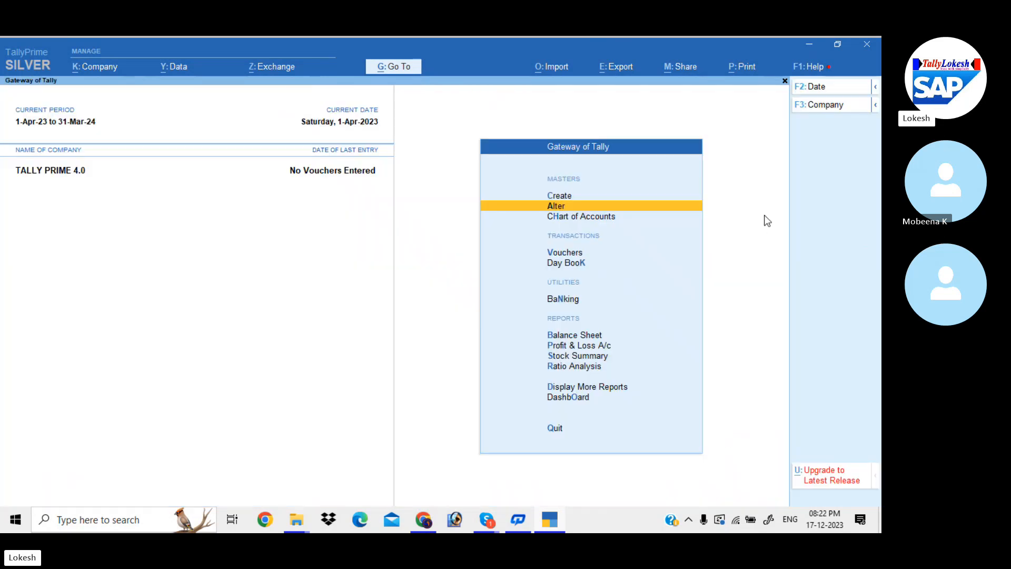
Step: Start another masters import from StockGroup.xlsx, using its Stock Group worksheet
left_click(562, 68)
key("Return")
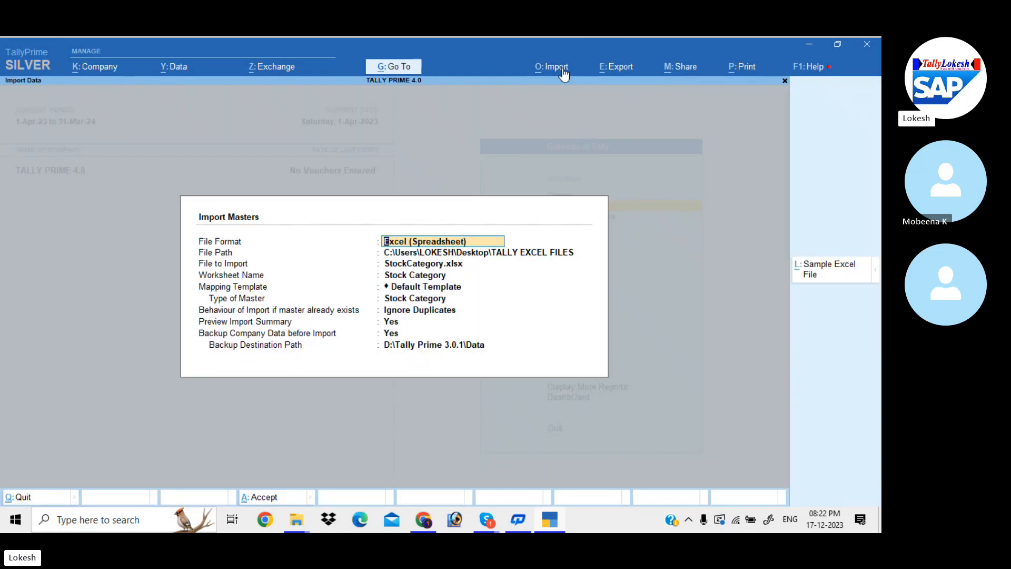
key("Return")
key("Return")
key("Down")
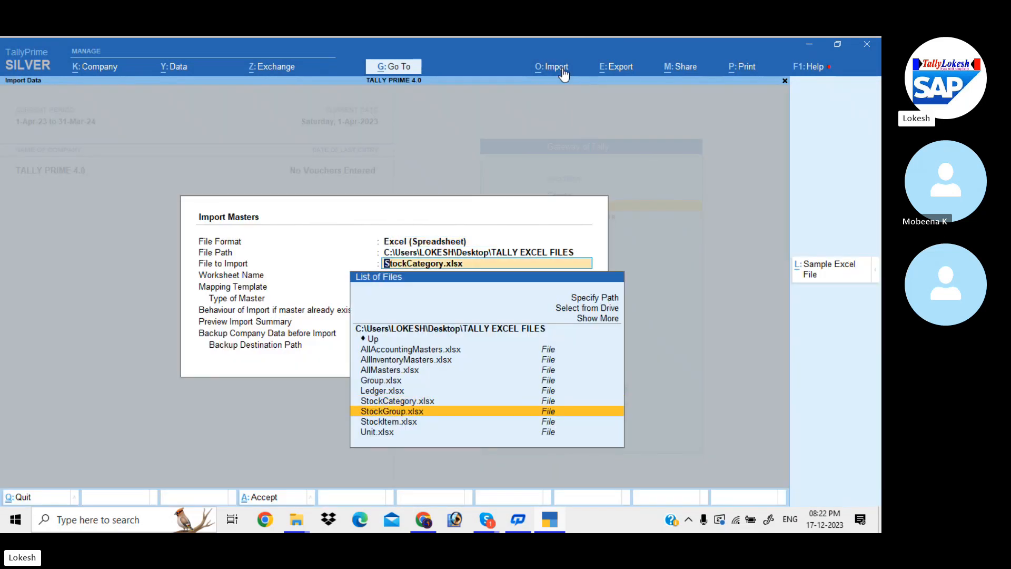
key("Return")
key("Return")
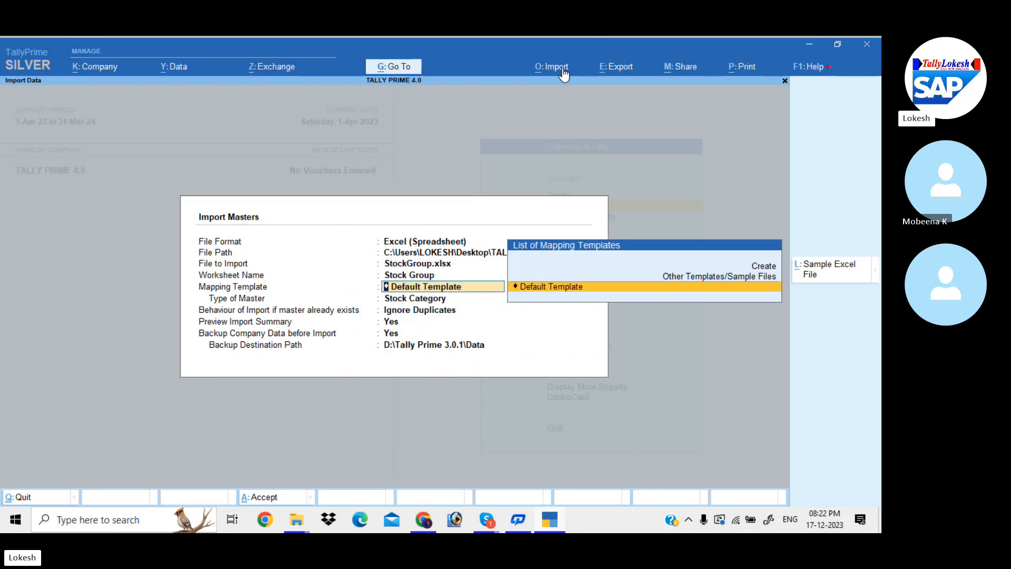
Step: Keep the Default Template, set the type of master to Stock Group, and keep Ignore Duplicates with the import preview enabled
key("Return")
key("Up")
key("Return")
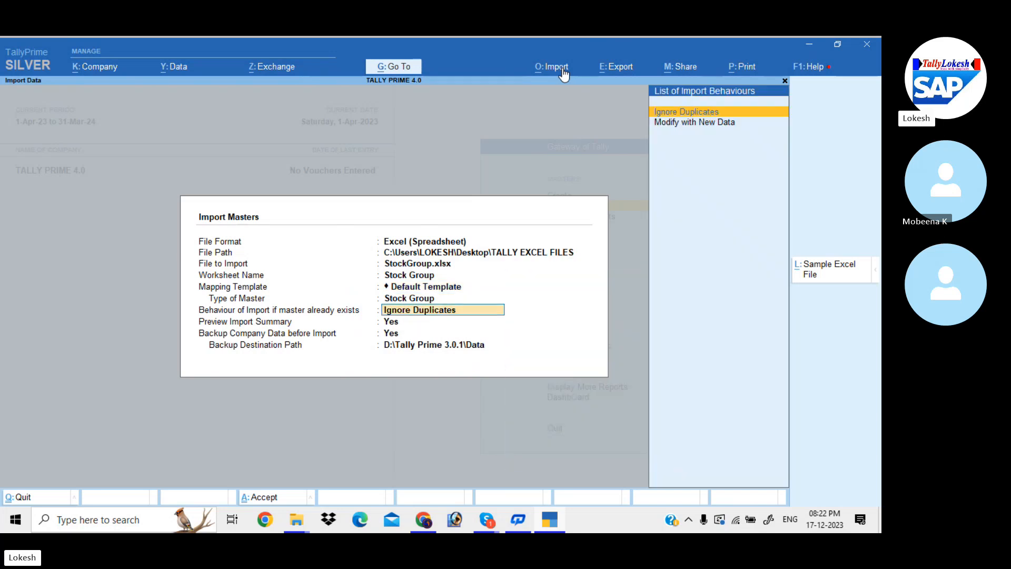
key("Return")
key("Return")
Step: Set the backup destination for the stock group import to Desktop\TALLY EXCEL FILES and bring up the import summary
key("Return")
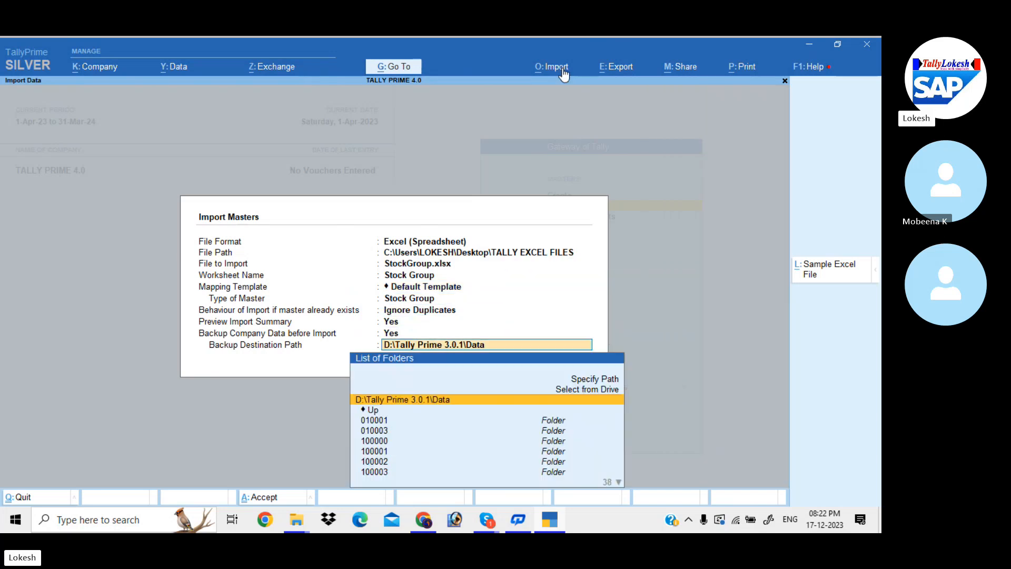
key("Up")
key("Return")
key("Down")
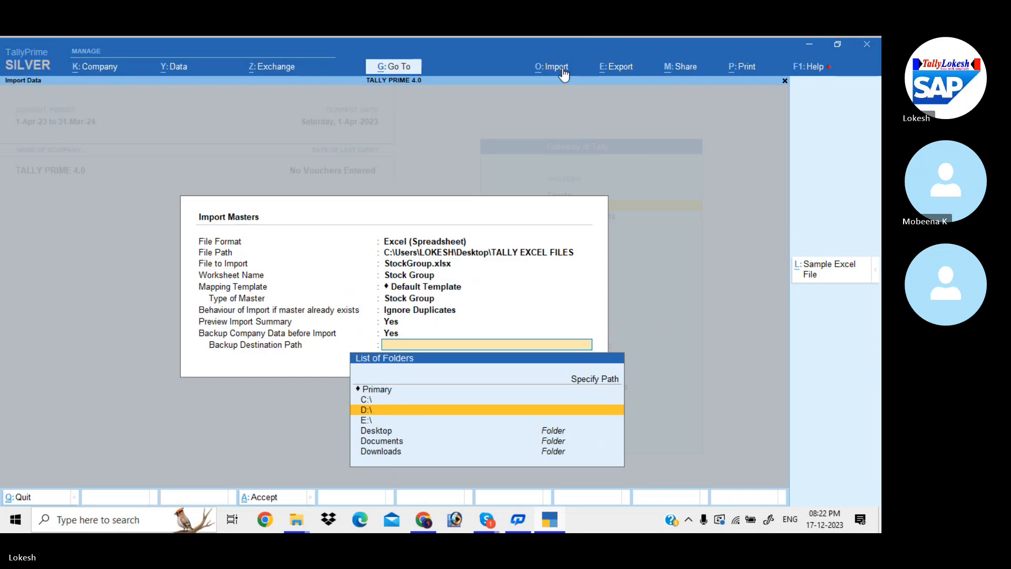
key("Down")
key("Down")
key("Return")
key("Down")
key("Down")
key("Down")
key("Down")
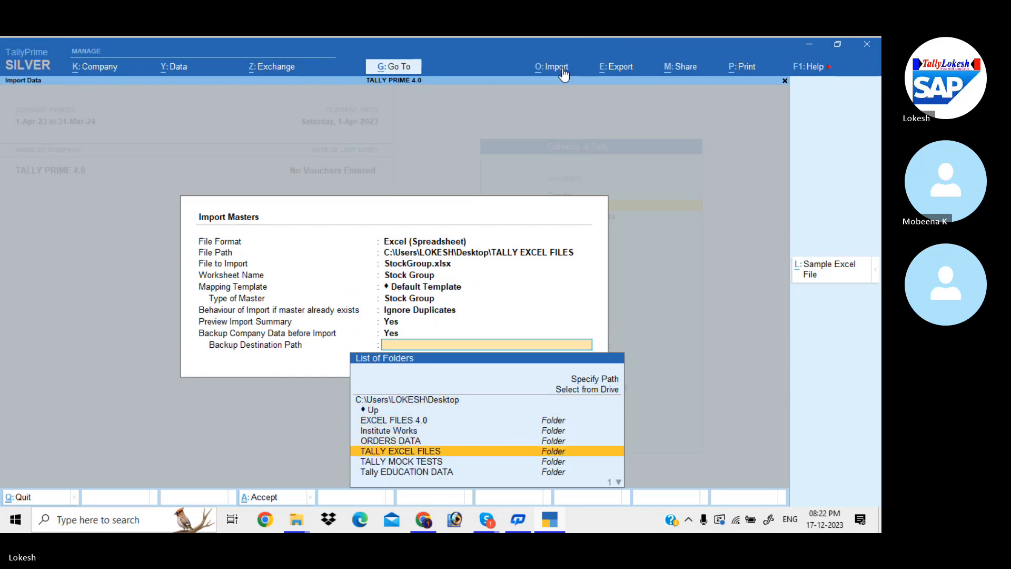
key("Return")
key("Return")
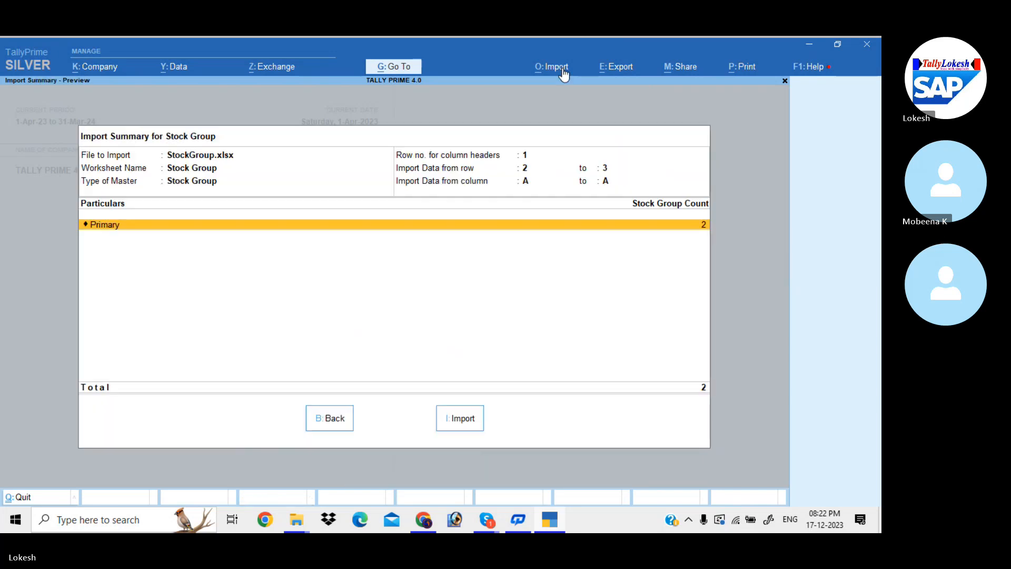
Step: Import the stock groups from the summary, overwriting the existing backup file, and dismiss the completion message
left_click(471, 424)
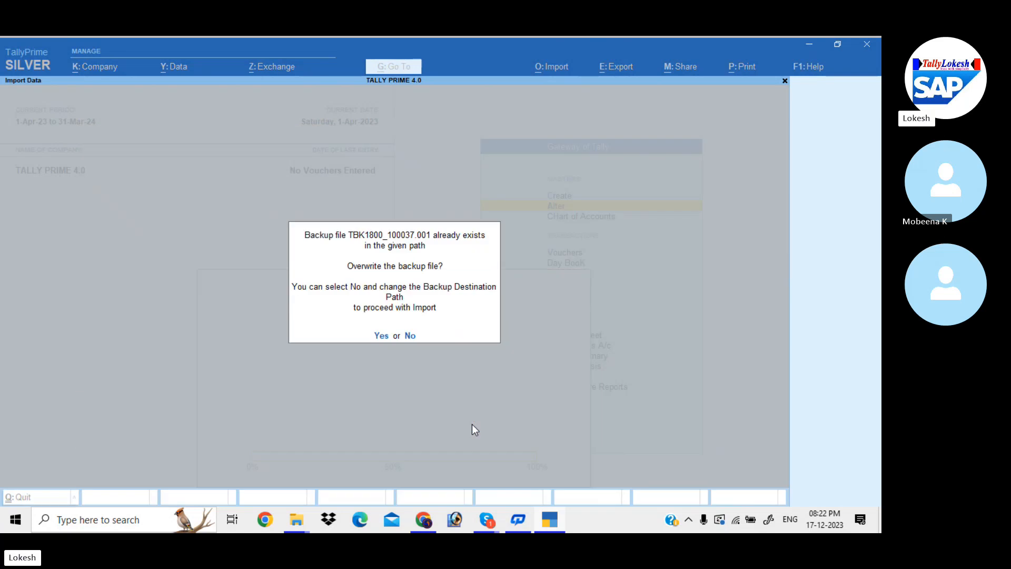
key("y")
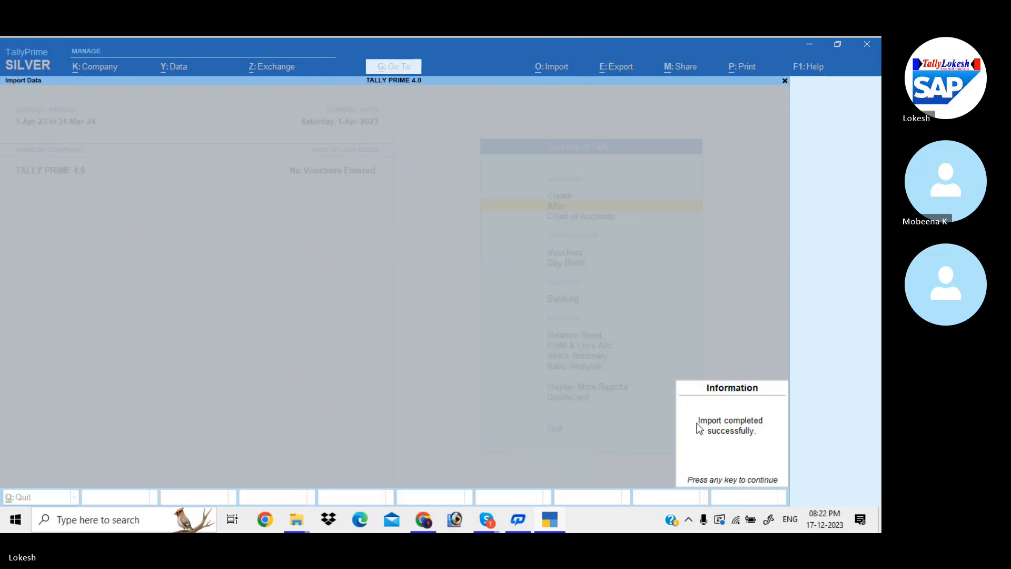
key("Return")
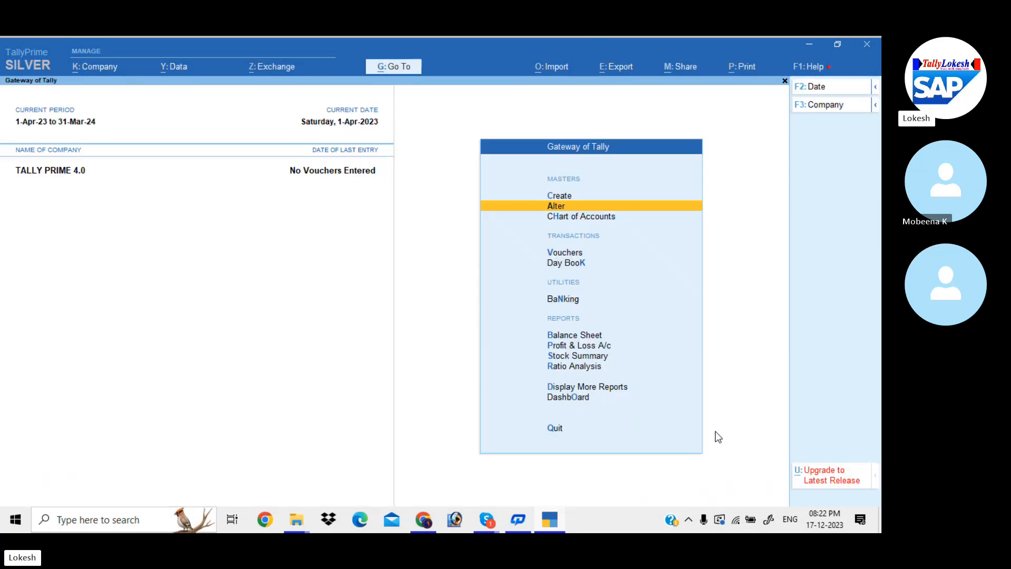
Step: Review the list of stock groups in Master Alteration
key("Return")
key("Down")
key("Down")
key("Down")
key("Down")
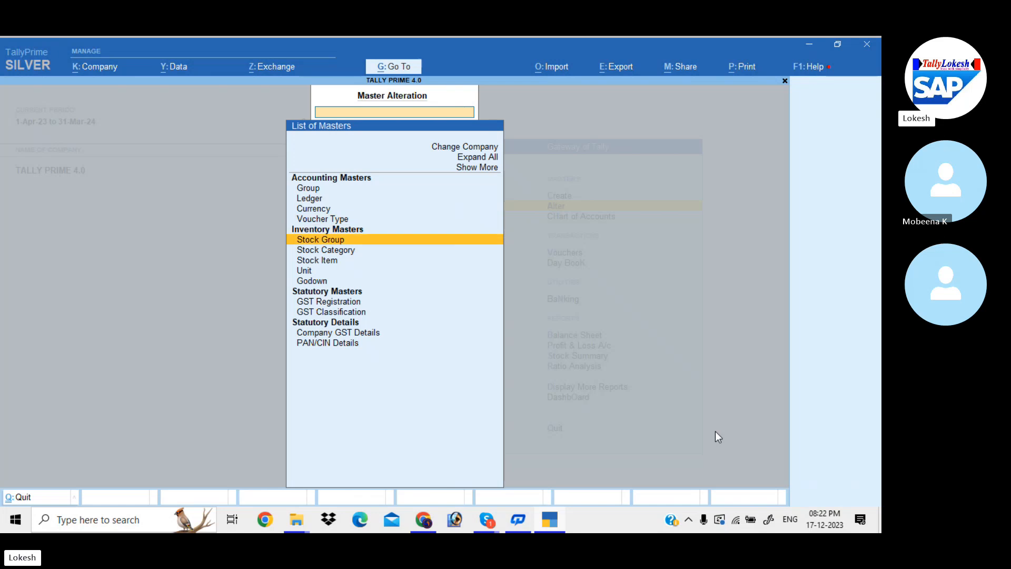
key("Return")
key("Down")
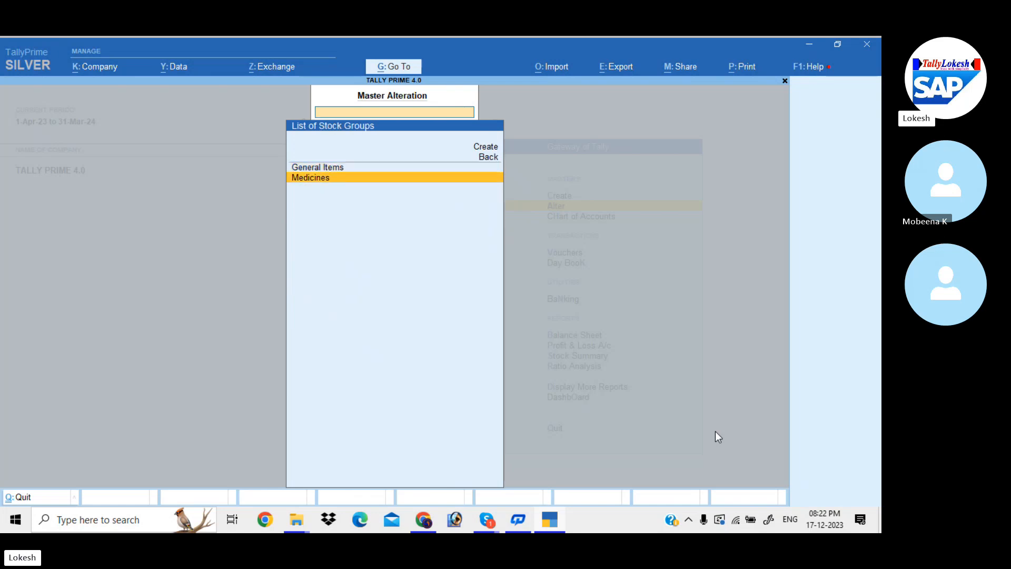
Step: Leave Master Alteration and start a masters import using Unit.xlsx and its Unit worksheet
key("Escape")
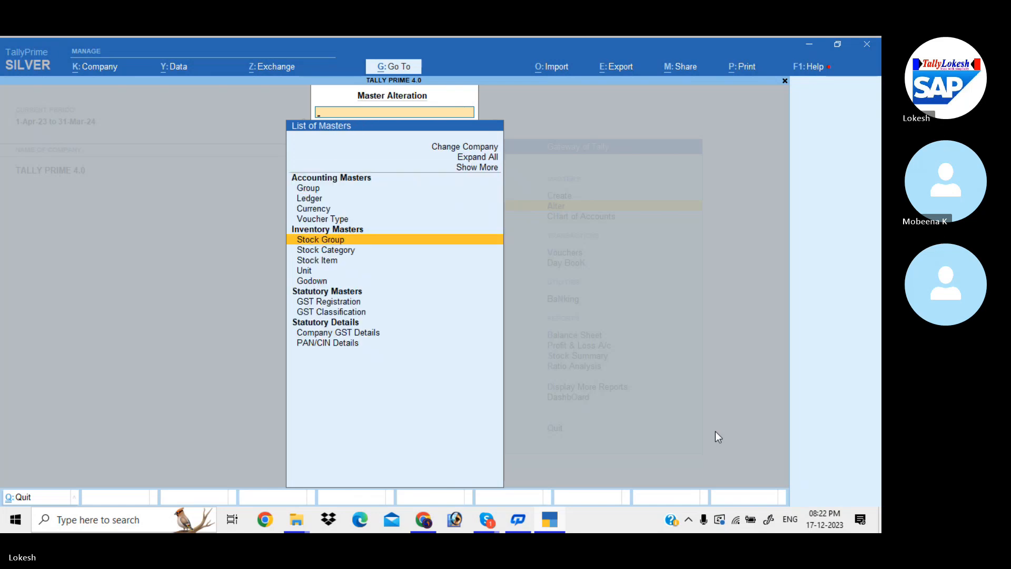
key("Escape")
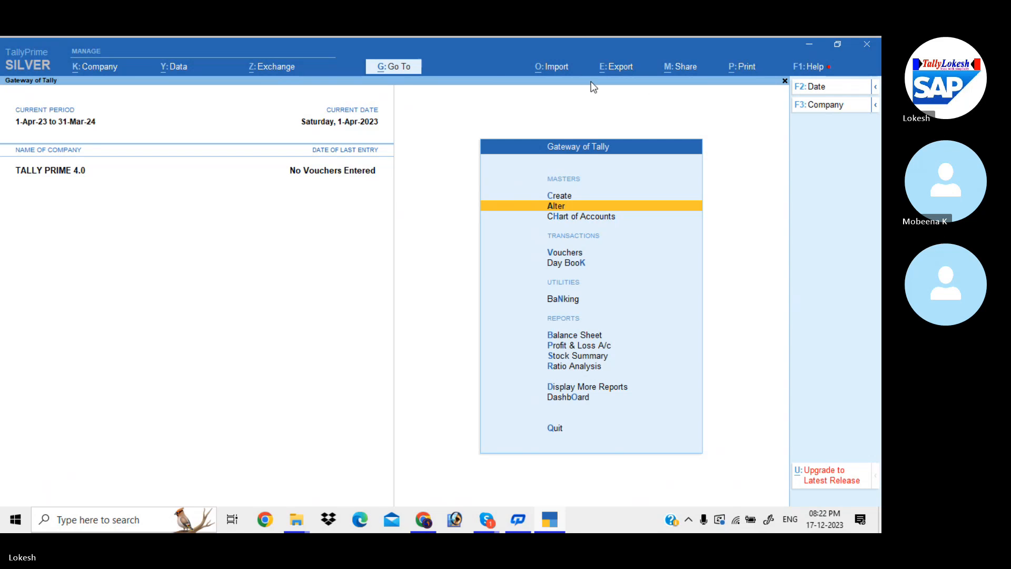
left_click(569, 73)
key("Return")
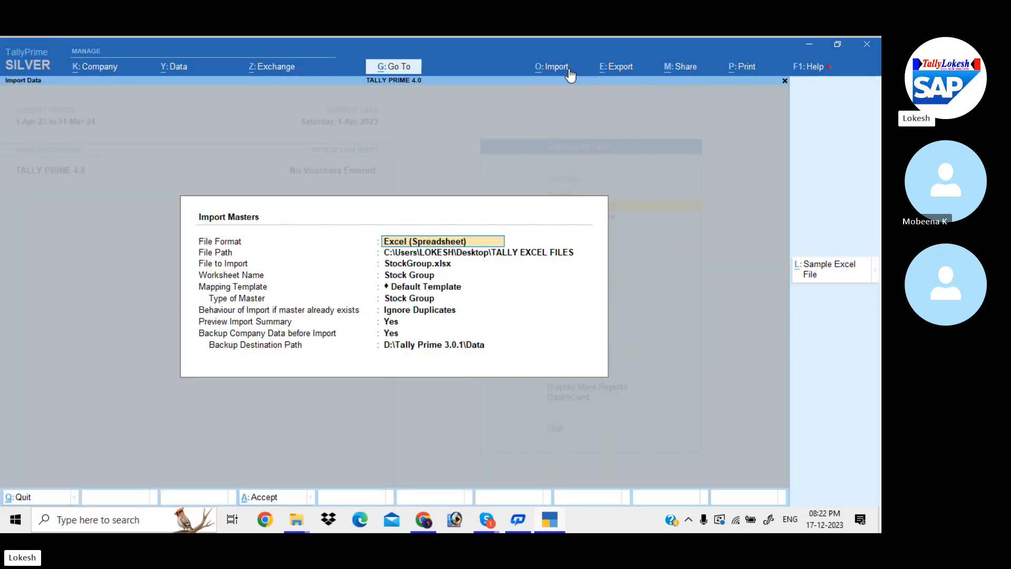
key("Return")
key("Return")
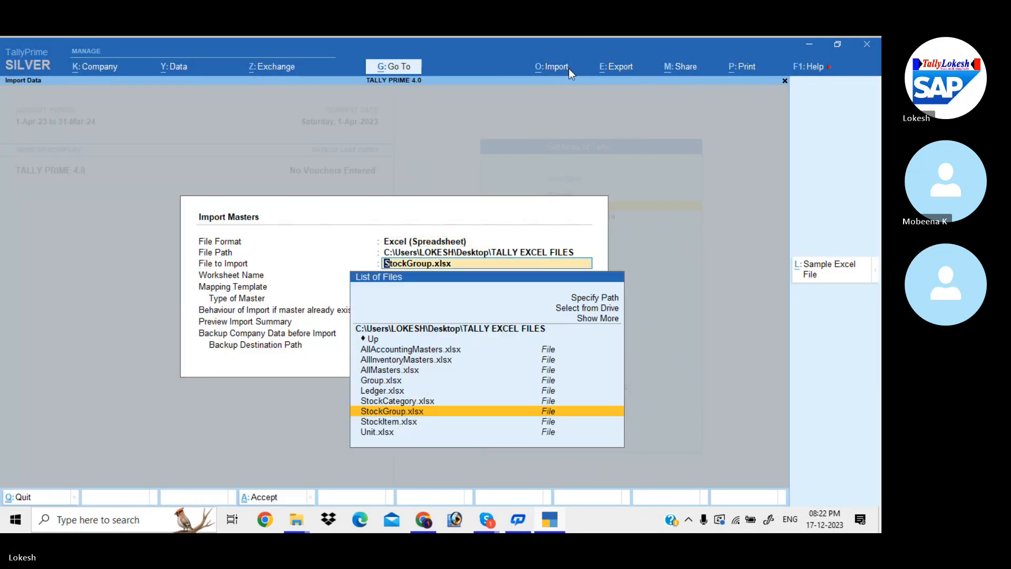
key("Down")
key("Down")
key("Return")
key("Return")
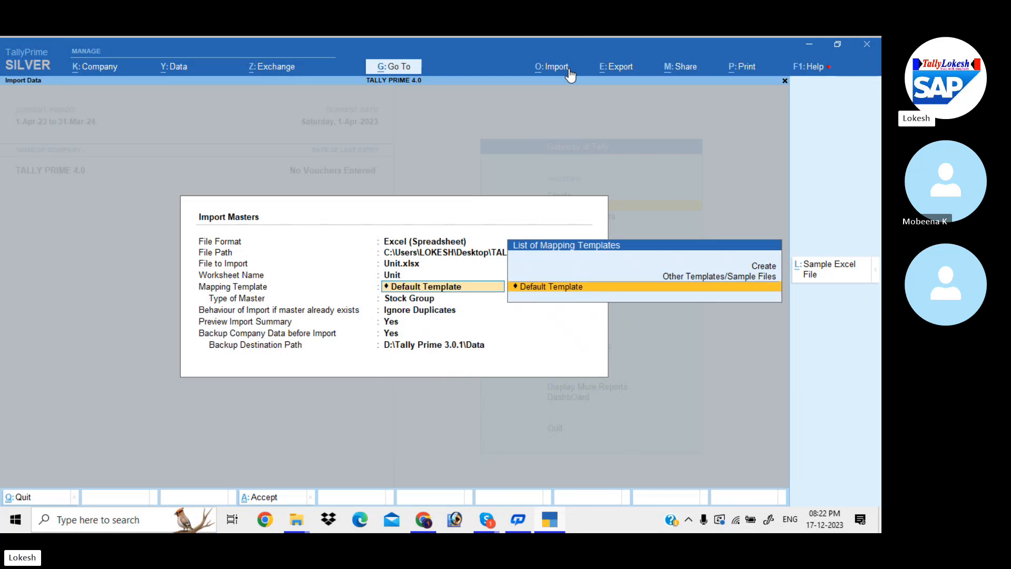
Step: Keep the Default Template, set the type of master to Unit, and keep Ignore Duplicates as the import behaviour
key("Return")
key("Down")
key("Down")
key("Down")
key("Down")
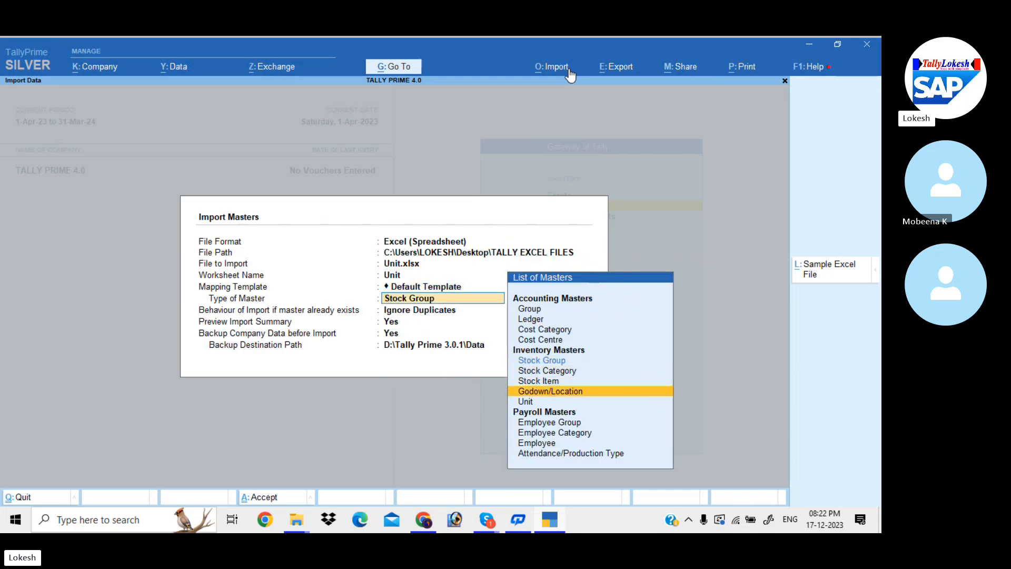
key("Return")
key("Return")
key("Return")
key("Return")
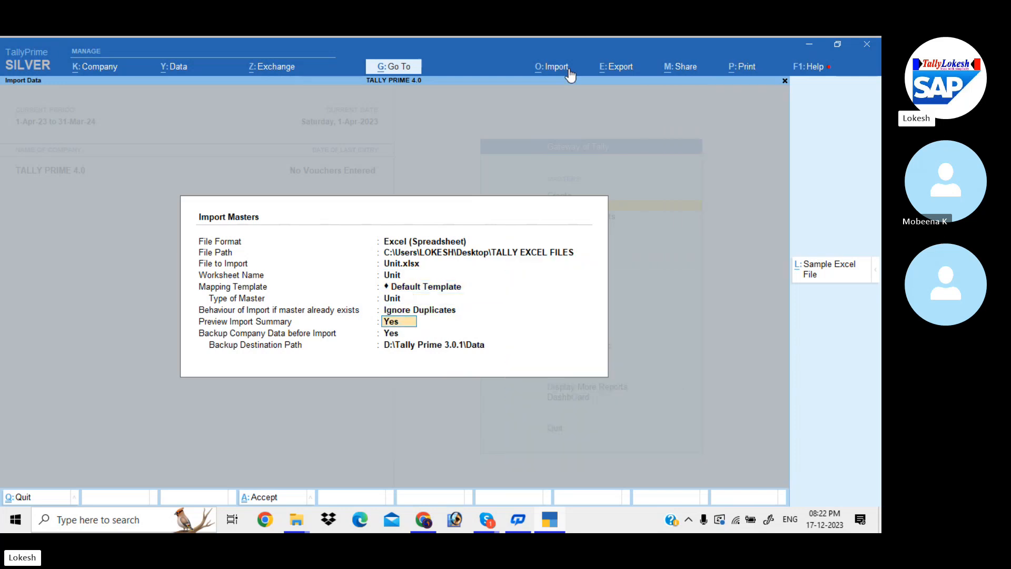
Step: Set the backup destination for the unit import to Desktop\TALLY EXCEL FILES and bring up the import summary
key("BackSpace")
key("Down")
key("Down")
key("Down")
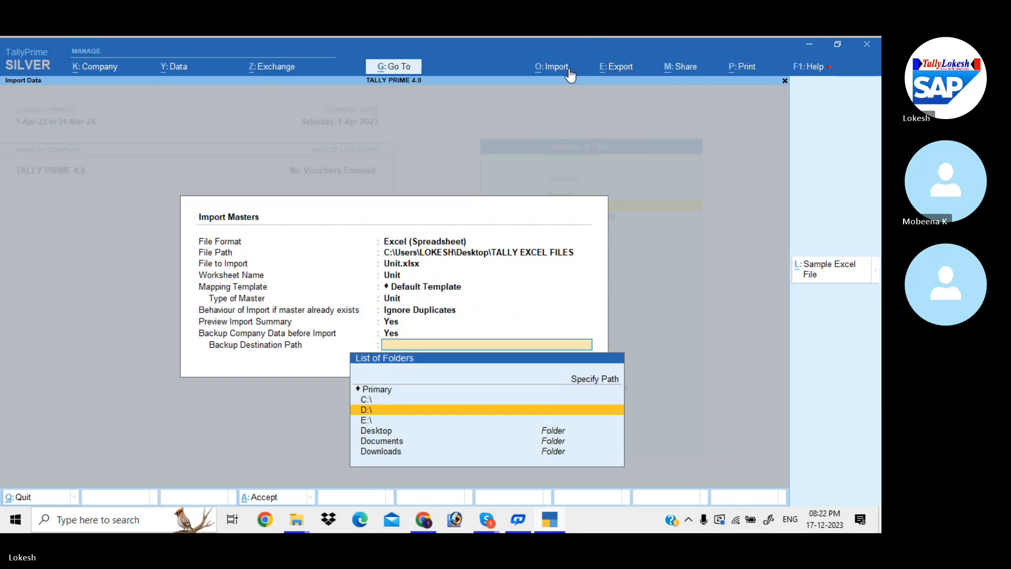
key("Return")
key("Down")
key("Down")
key("Down")
key("Down")
key("Down")
key("Return")
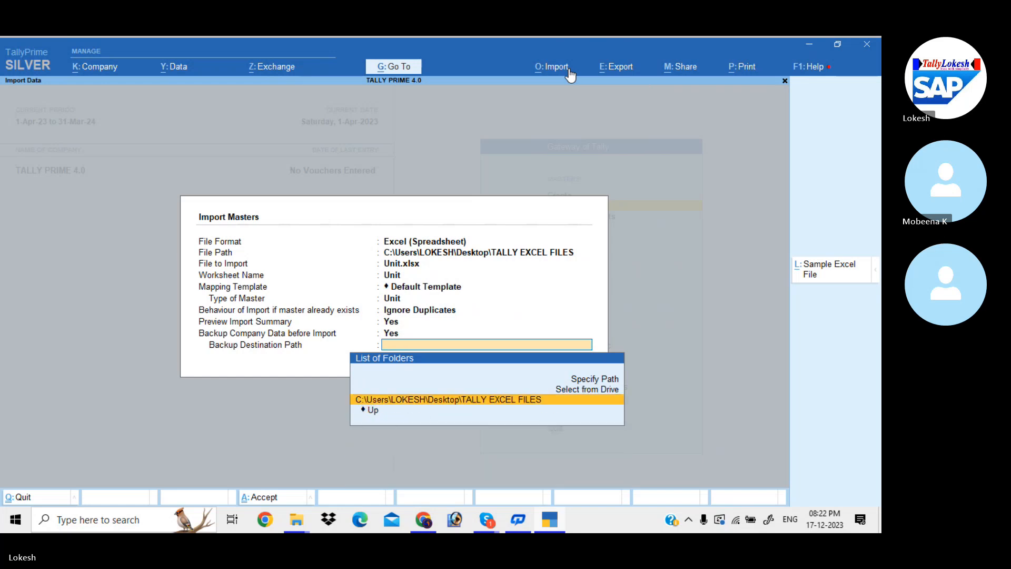
key("Return")
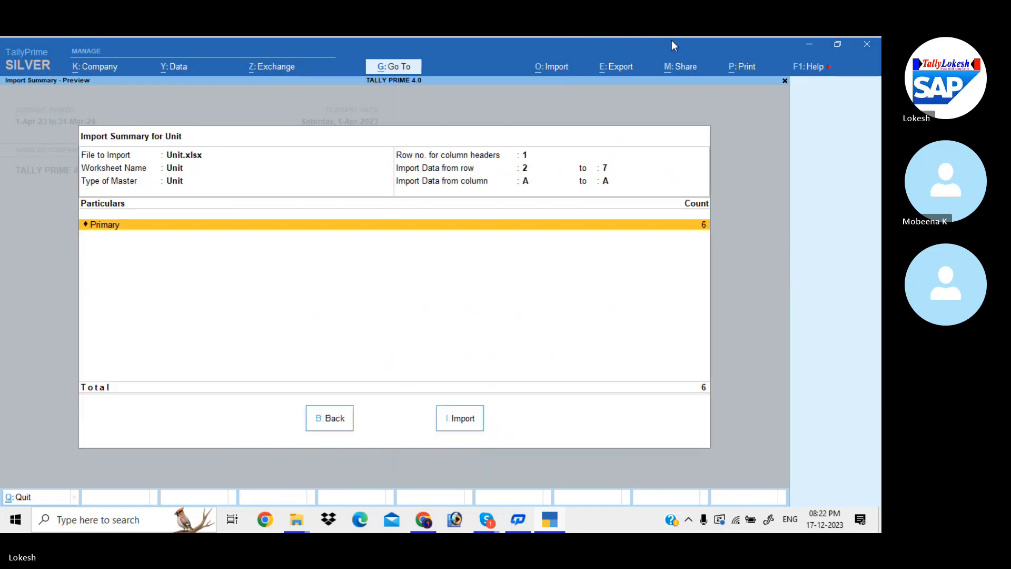
Step: Import the units from the summary, overwriting the existing backup file, and dismiss the completion message
left_click(466, 427)
key("y")
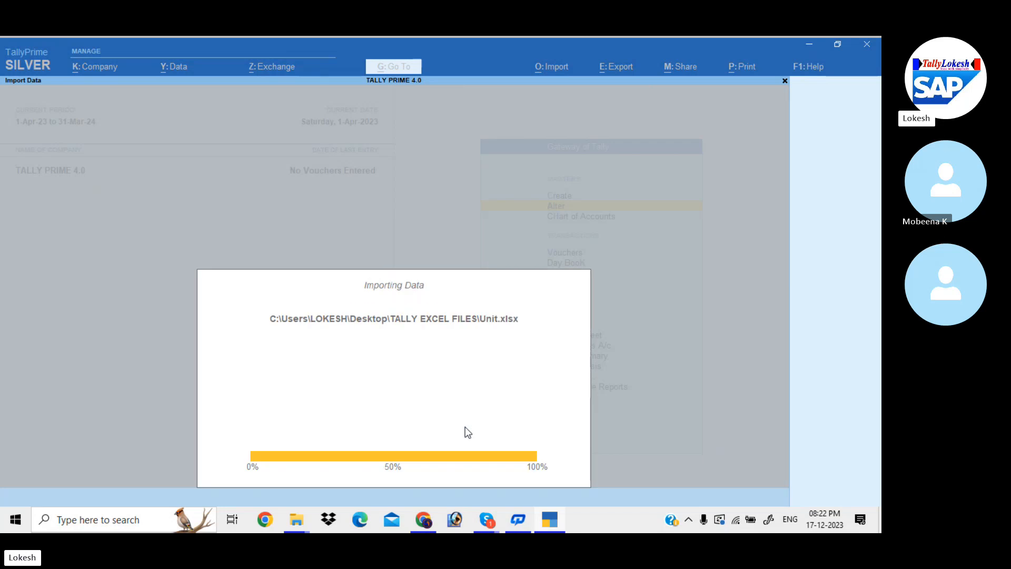
key("Return")
Step: Review the list of units in Master Alteration and return to the Gateway of Tally
key("Return")
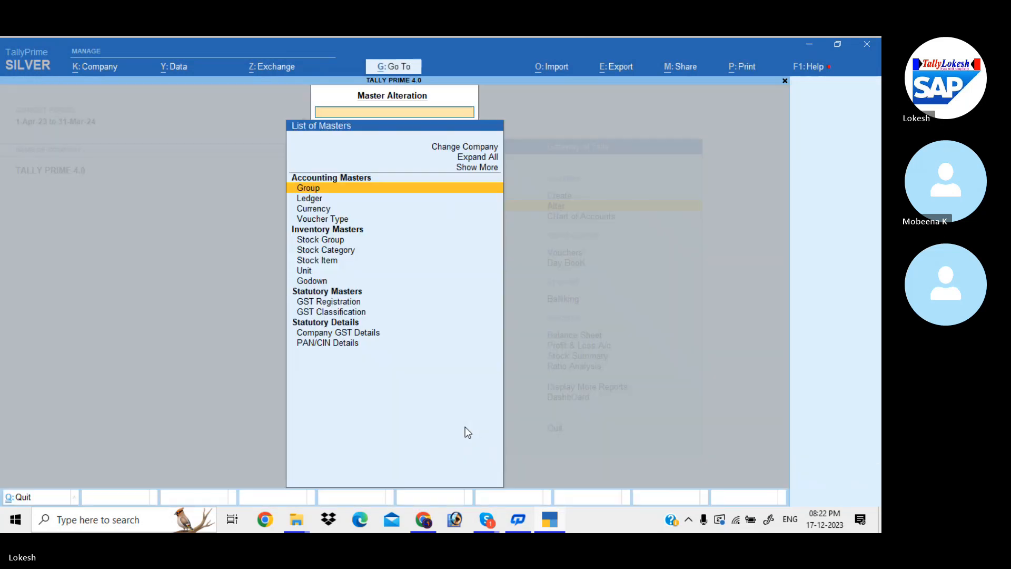
key("Down")
key("Down")
key("Down")
key("Down")
key("Down")
key("Down")
key("Down")
key("Down")
key("Return")
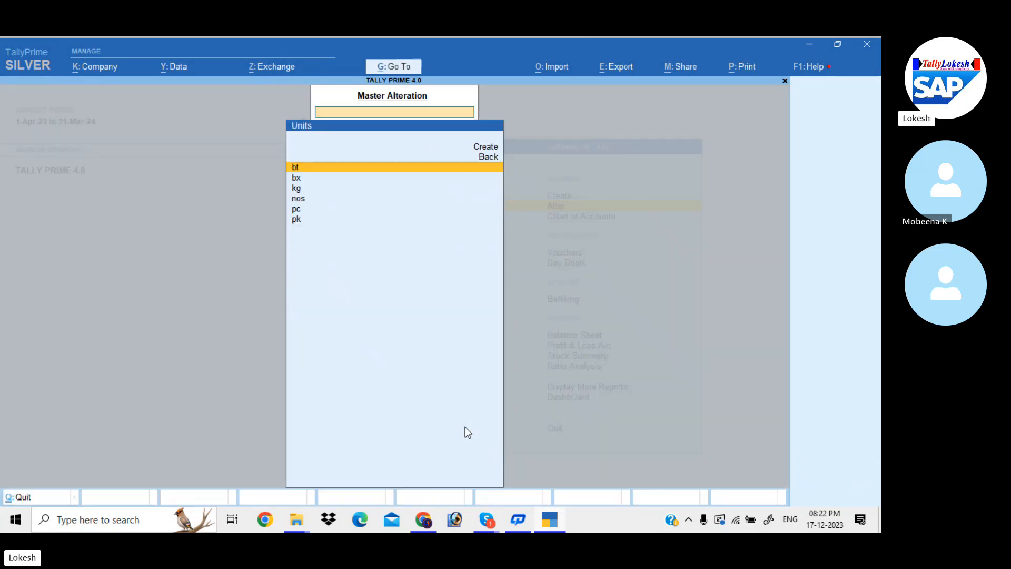
key("Down")
key("Down")
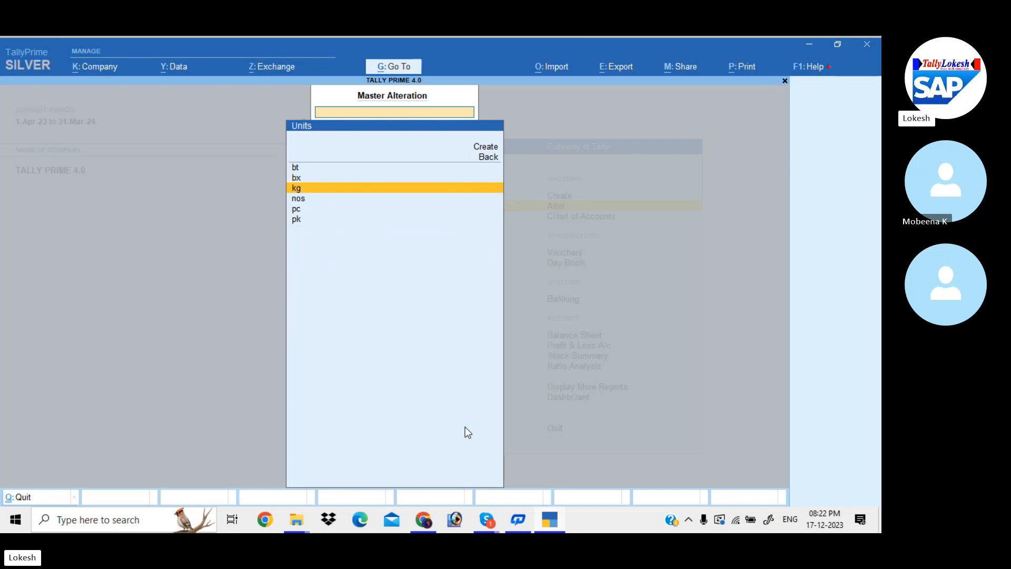
key("Down")
key("Down")
key("Down")
key("Escape")
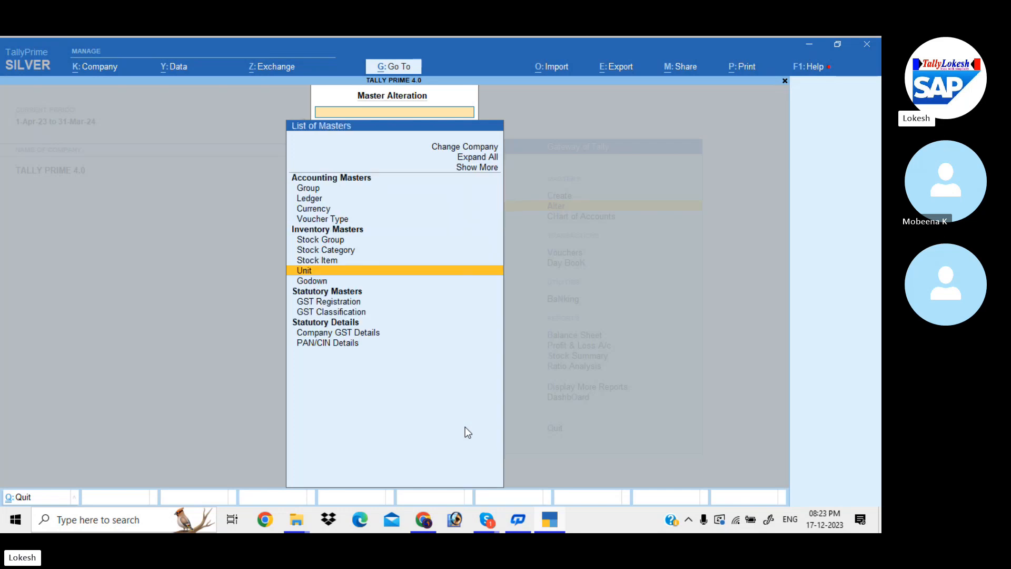
key("Escape")
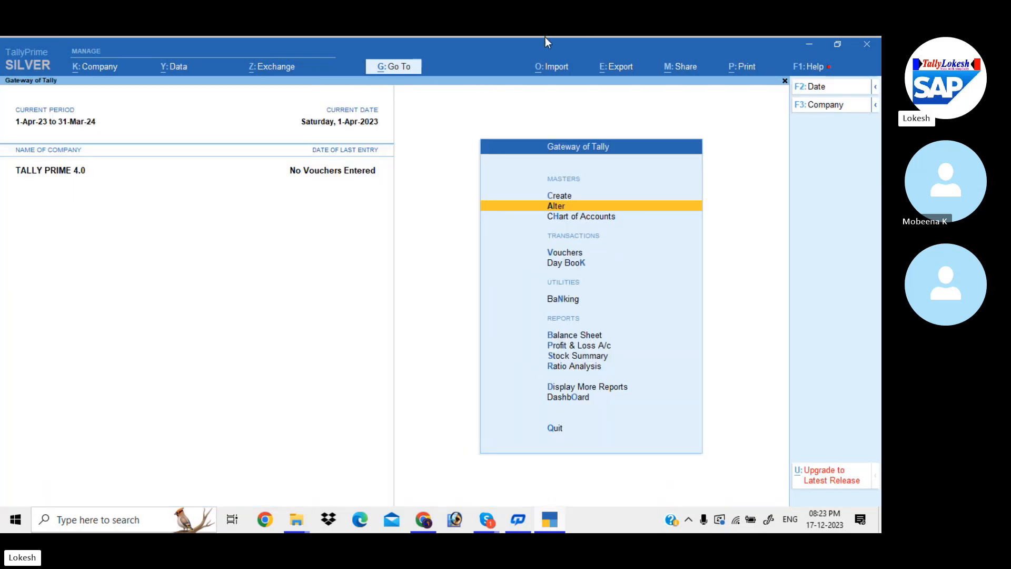
Step: Start another masters import using StockItem.xlsx and its Stock Item worksheet
left_click(551, 66)
key("Return")
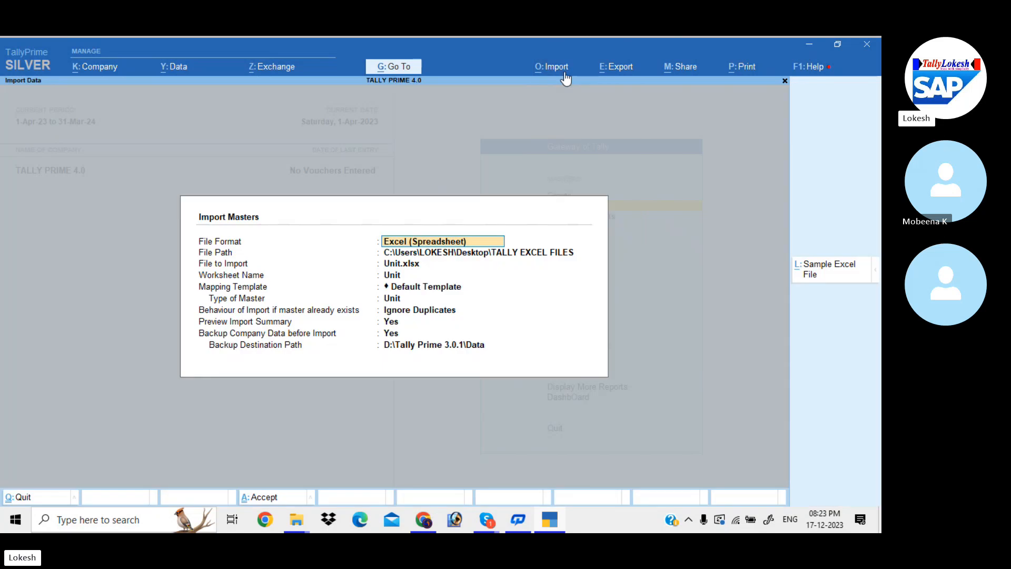
key("Return")
key("Return")
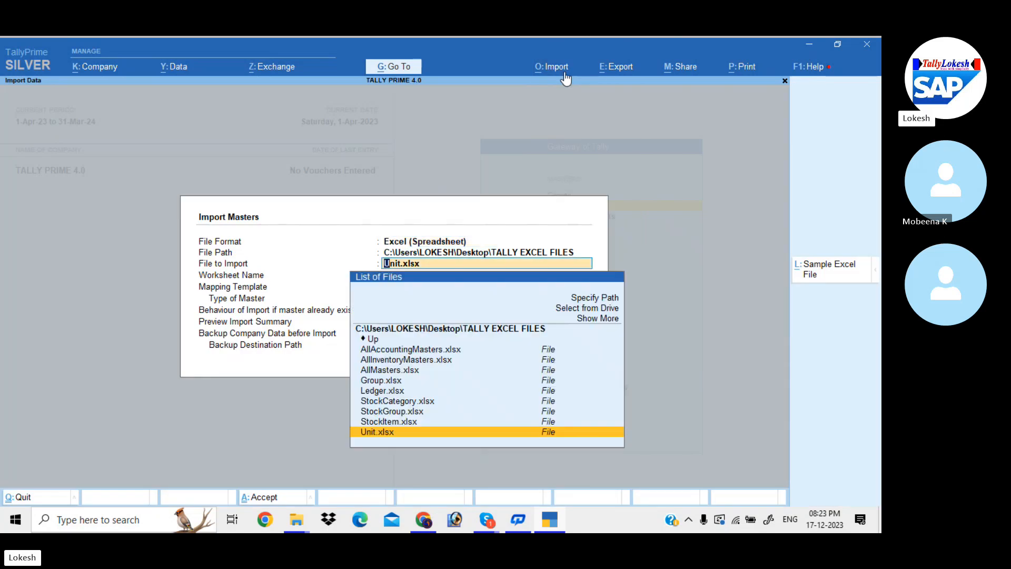
key("Up")
key("Return")
key("Return")
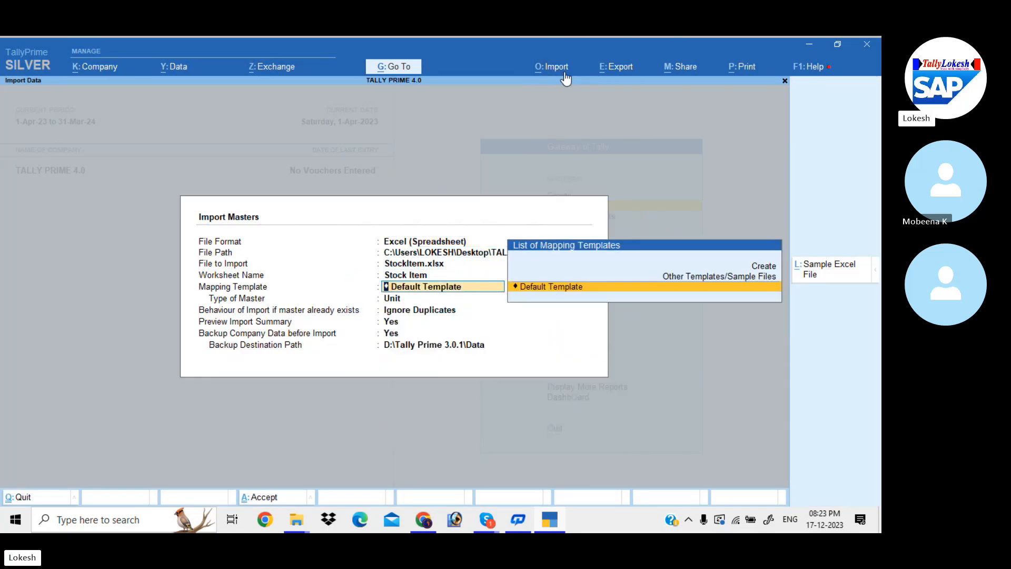
Step: Keep the Default Template, set the type of master to Stock Item, and choose Combine Opening Balances for masters that already exist
key("Return")
key("Up")
key("Up")
key("Return")
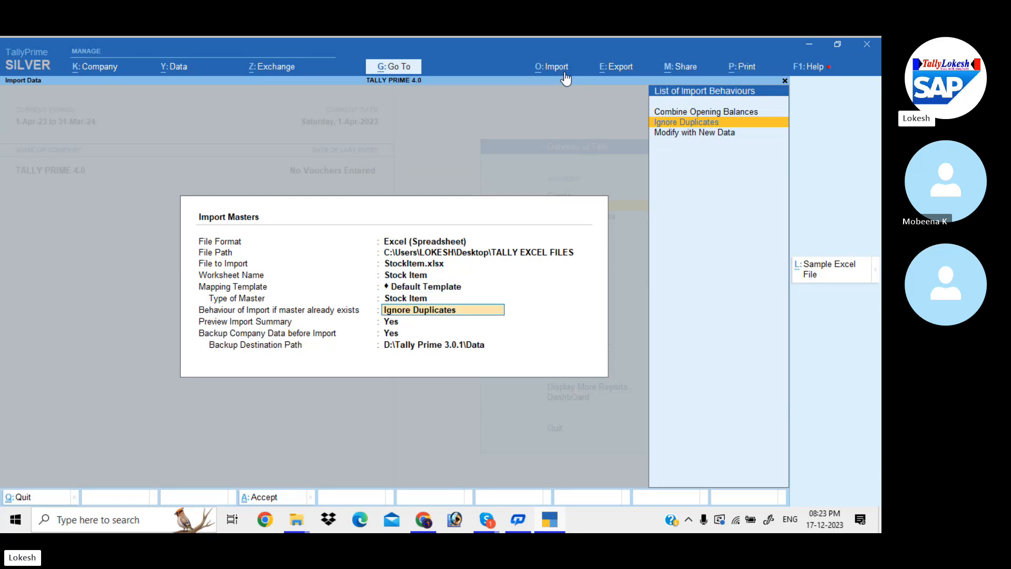
key("Up")
key("Return")
key("Return")
key("Return")
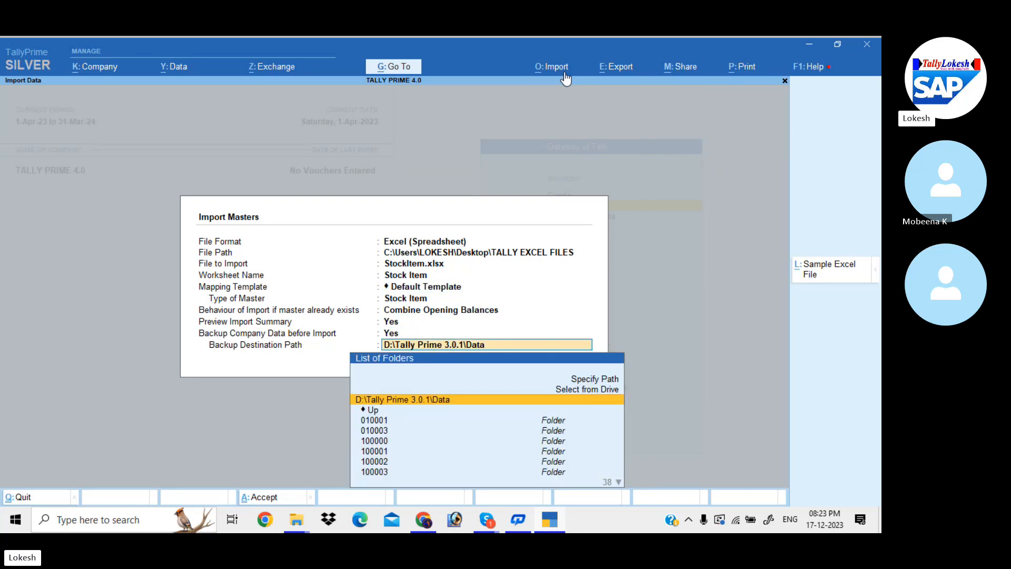
Step: Set the backup destination for the stock item import to Desktop\TALLY EXCEL FILES and bring up the import summary
key("Up")
key("Return")
key("Down")
key("Down")
key("Down")
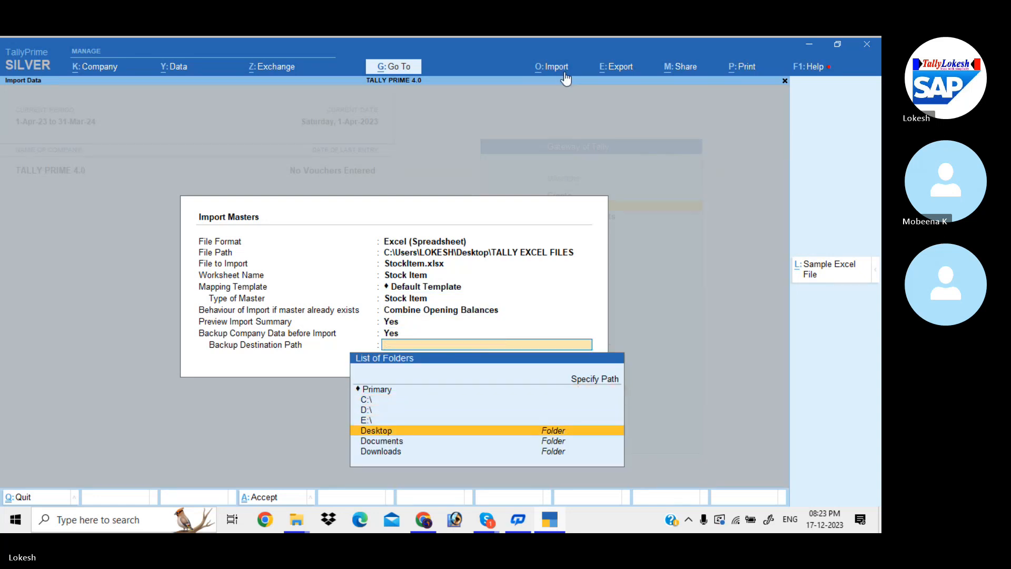
key("Return")
key("Down")
key("Down")
key("Down")
key("Down")
key("Return")
key("Return")
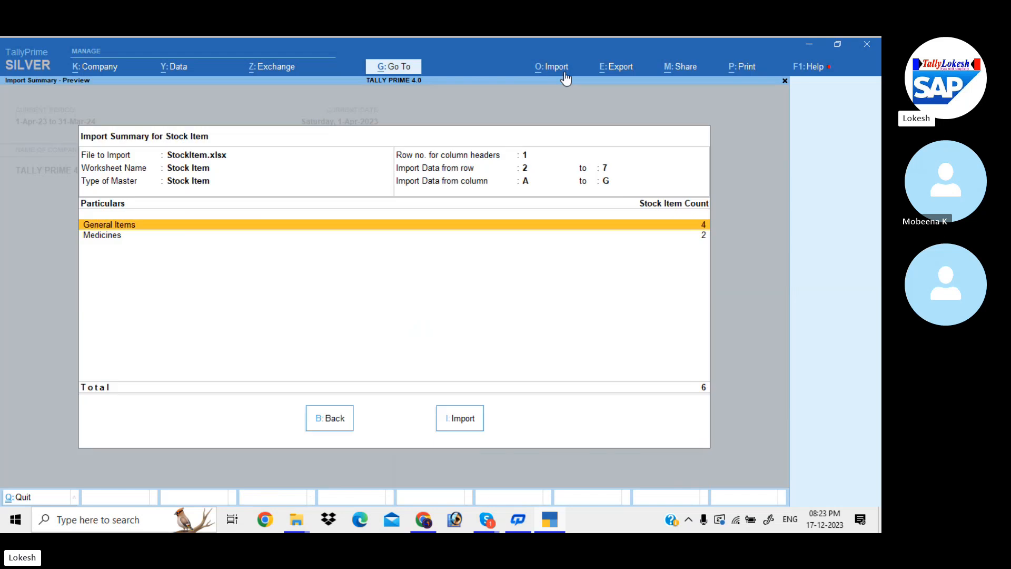
Step: Import the stock items from the summary, overwriting the existing backup file, and dismiss the completion message
left_click(465, 426)
key("y")
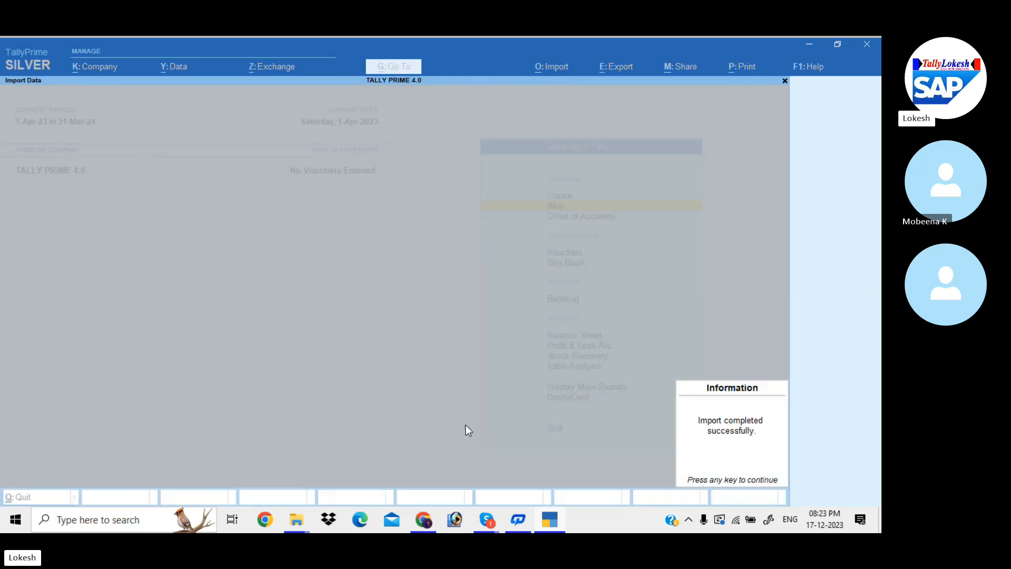
key("Return")
Step: Review the list of stock items in Master Alteration and return to the Gateway of Tally
key("Return")
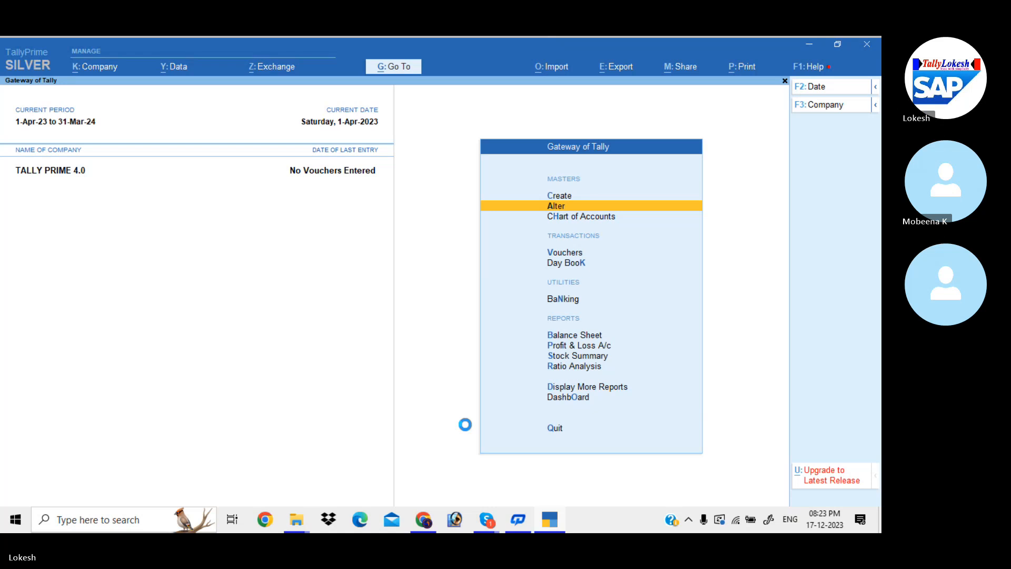
key("Down")
key("Down")
key("Down")
key("Down")
key("Down")
key("Return")
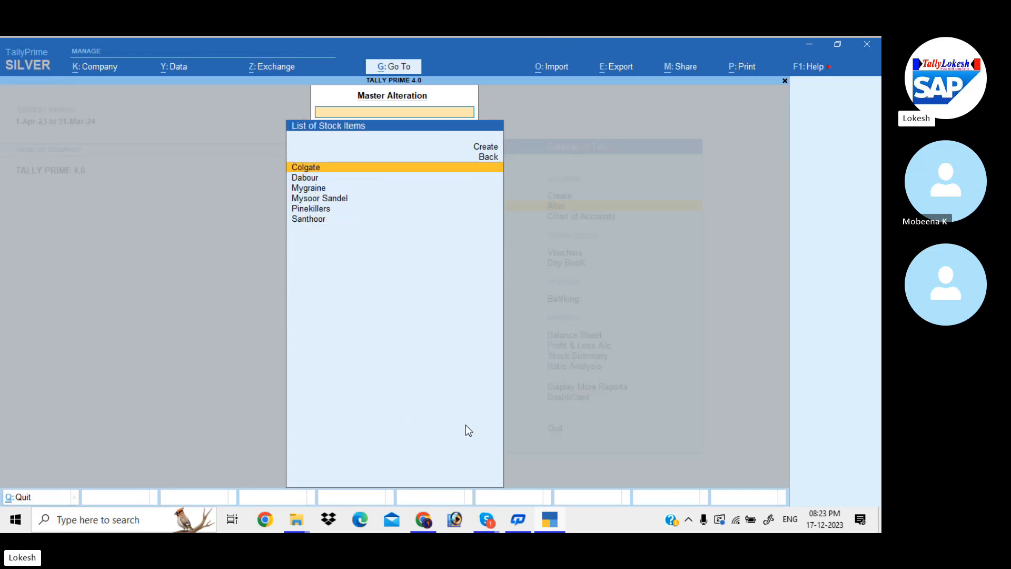
key("Down")
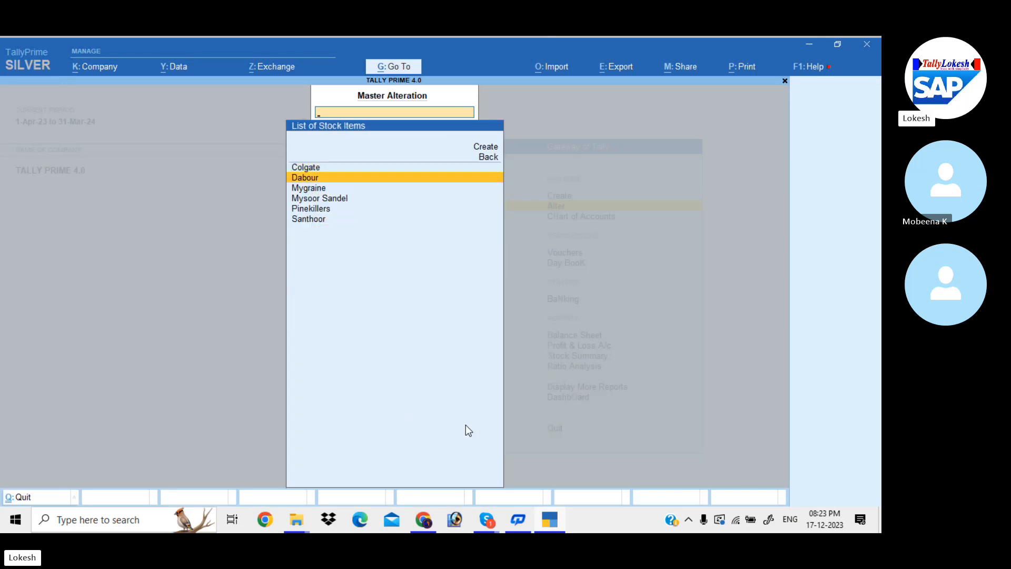
key("Down")
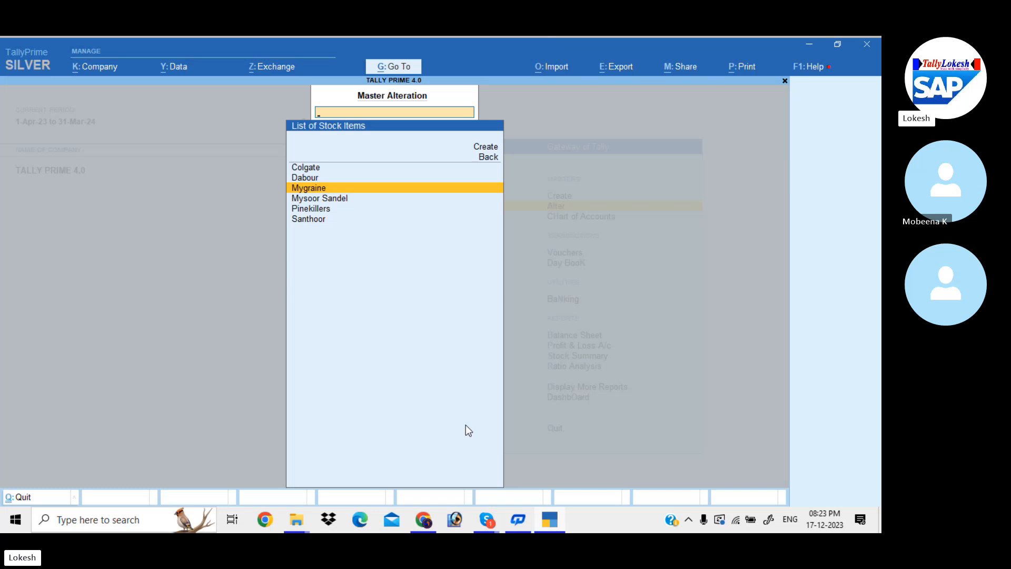
key("Down")
key("Down")
key("Down")
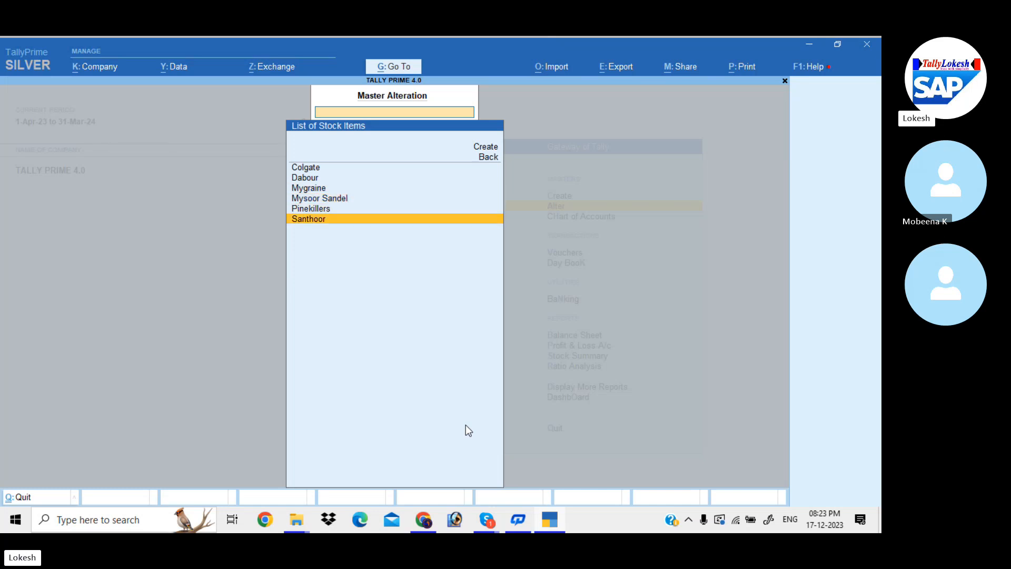
key("Escape")
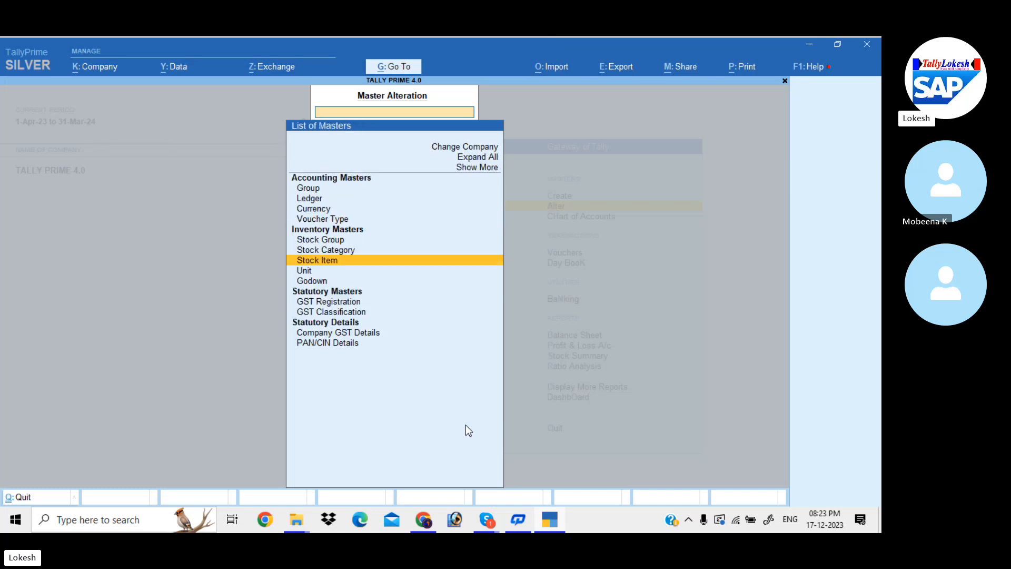
key("Escape")
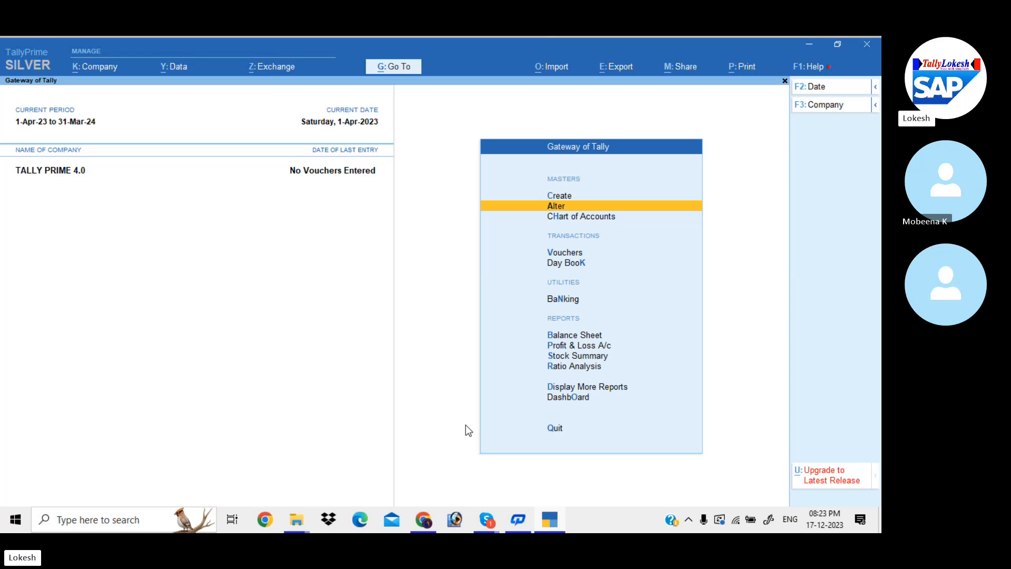
Step: Switch to the Skype call window to check the ongoing call, and return to TallyPrime
left_click(489, 525)
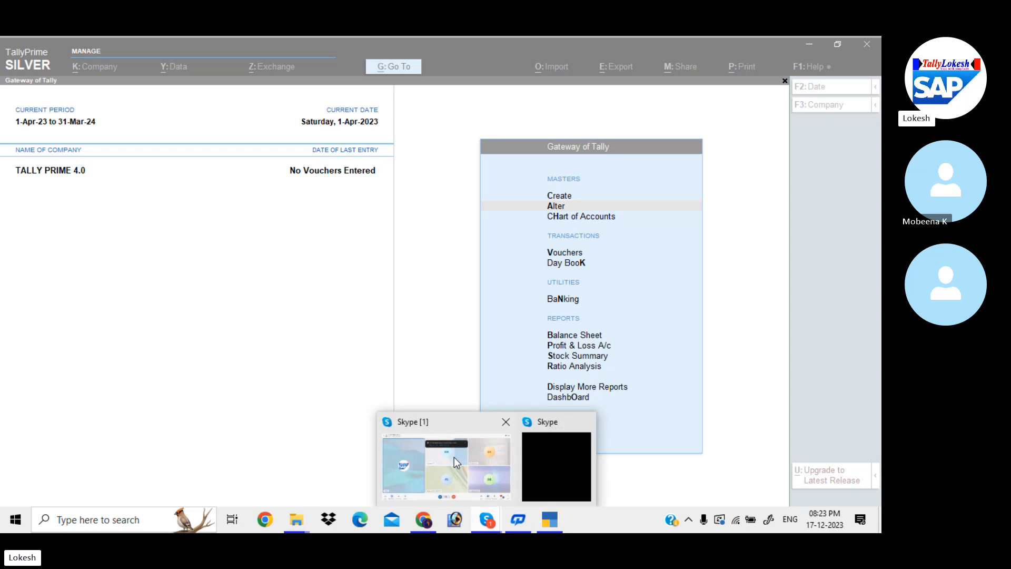
left_click(453, 457)
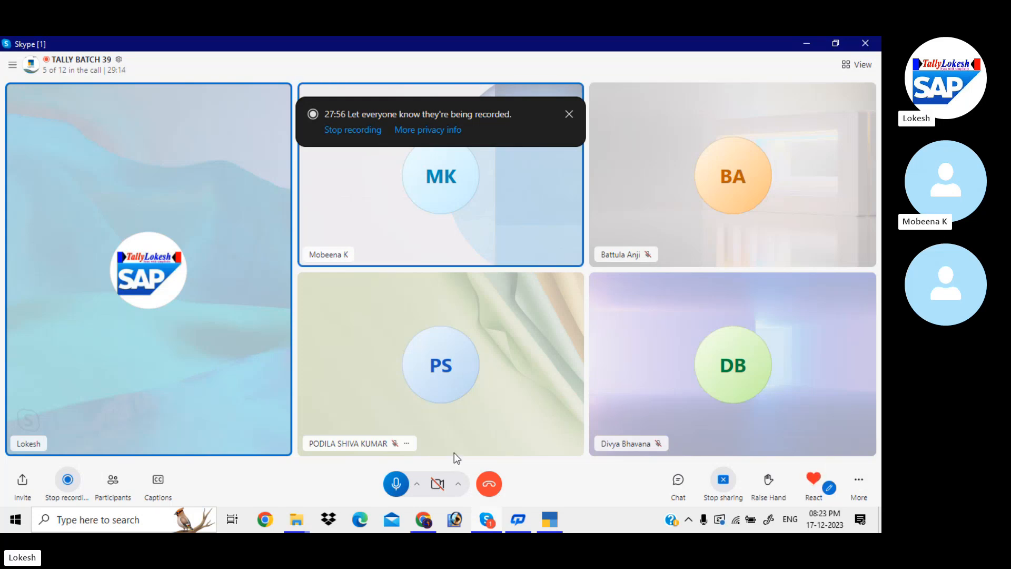
left_click(810, 42)
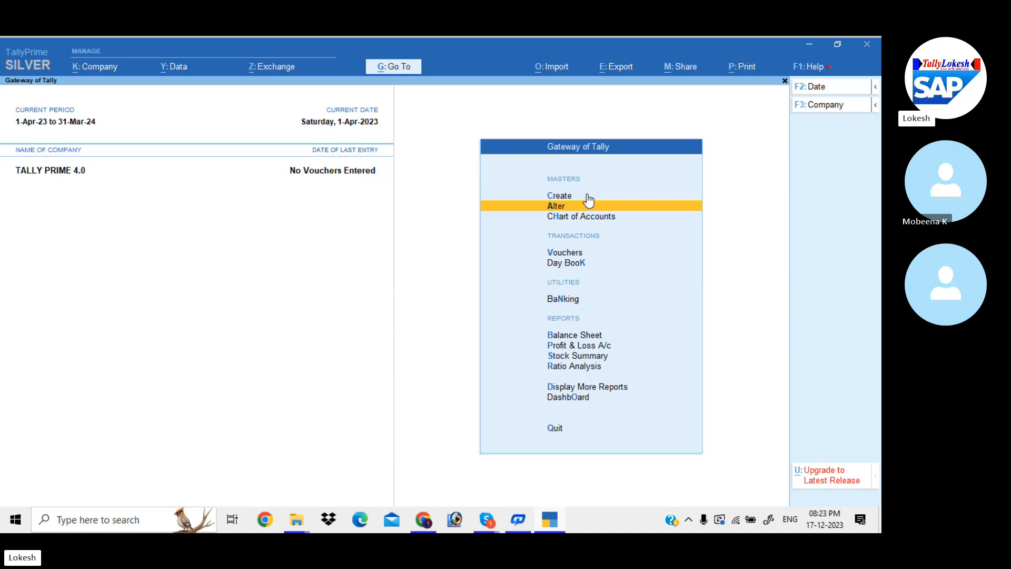
key("Down")
key("Down")
key("Down")
key("Down")
key("Down")
key("Down")
key("Down")
key("Down")
key("Down")
key("Down")
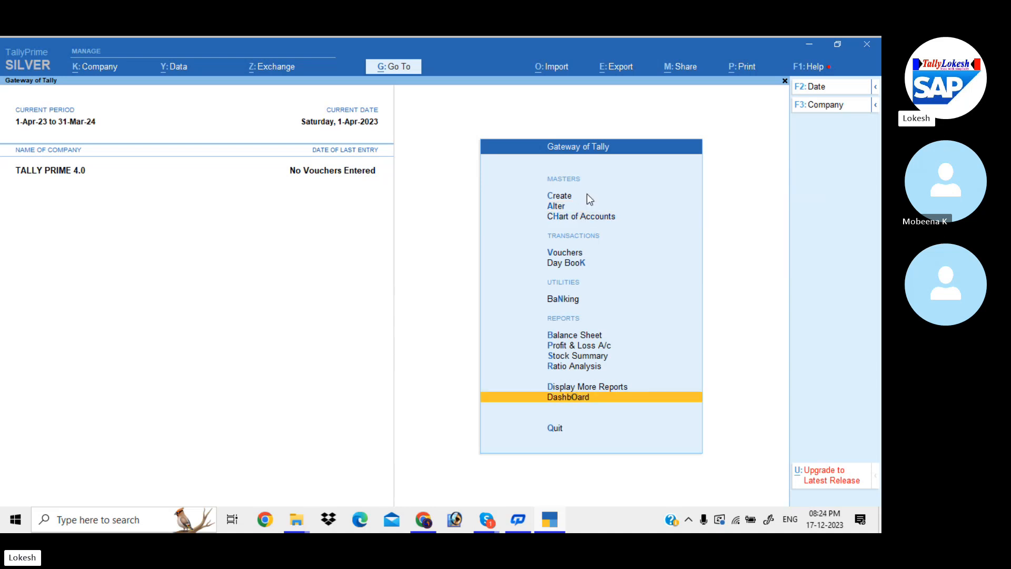
Step: View the TallyPrime Dashboard, return to the Gateway of Tally and dismiss the webcam security notification
key("Return")
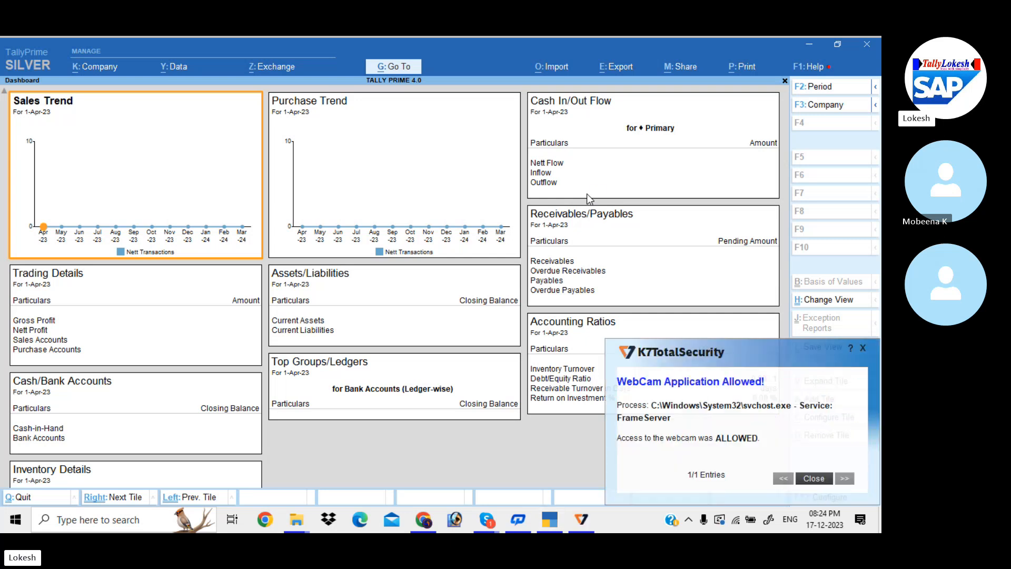
key("Escape")
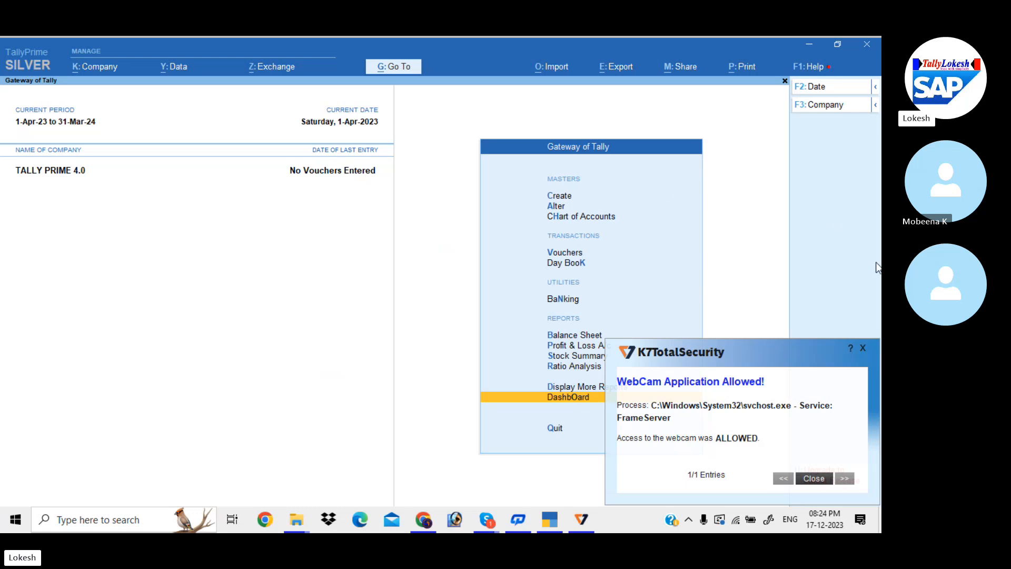
left_click(863, 348)
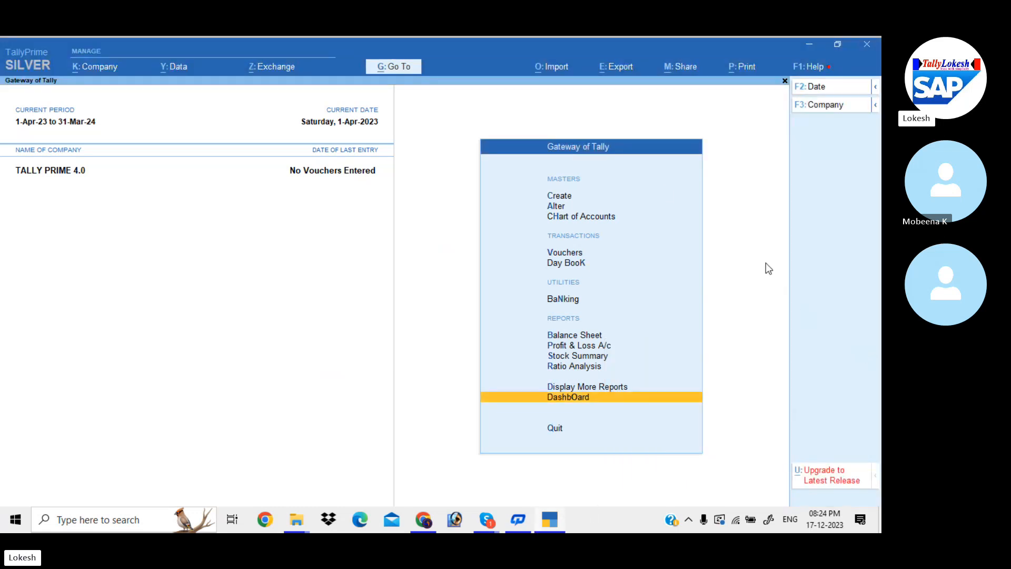
Step: Open the Sign Up for WhatsApp page from TallyPrime's WhatsApp management options, view it in the browser and close it
left_click(686, 72)
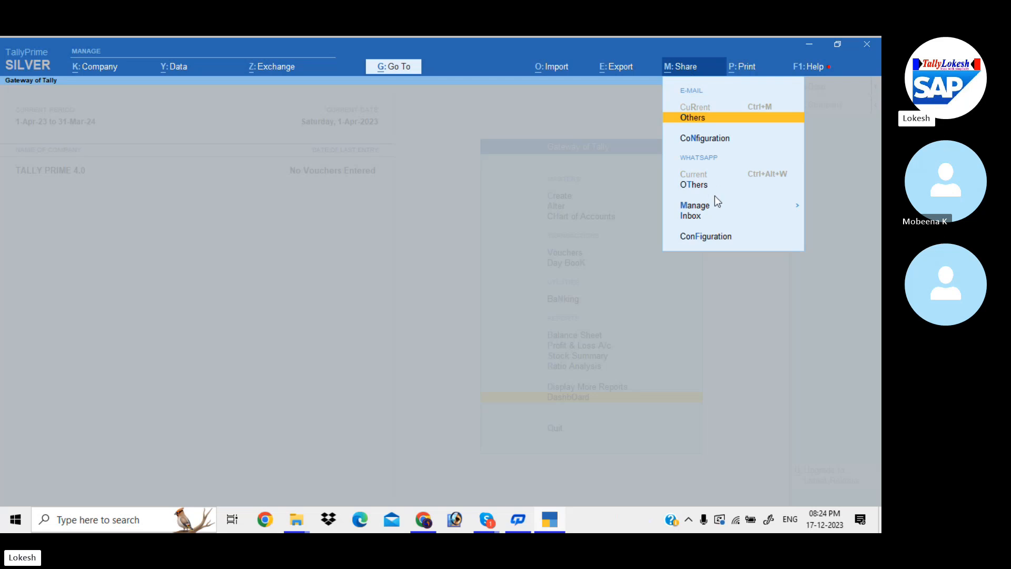
left_click(772, 211)
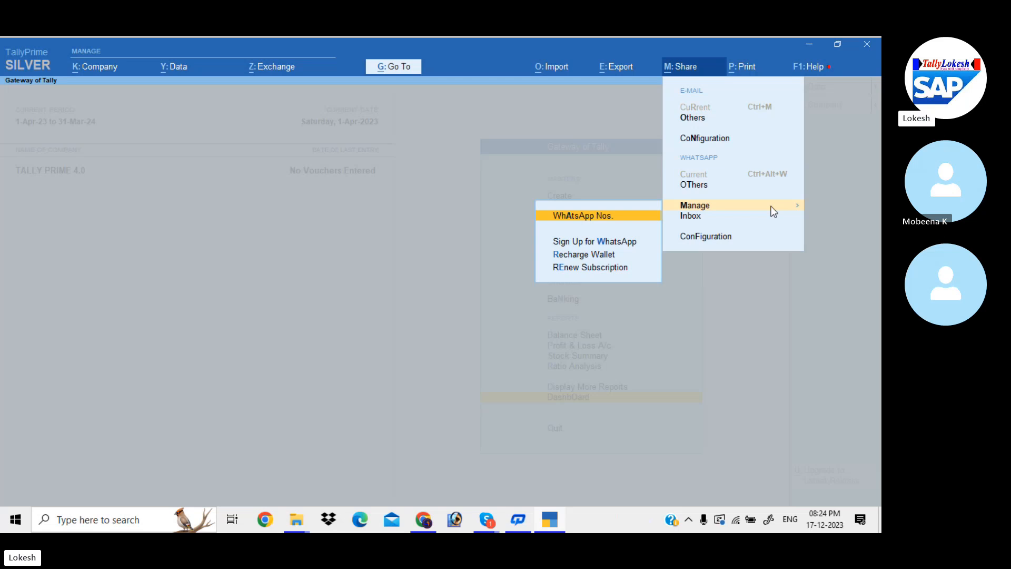
key("Down")
key("Down")
key("Up")
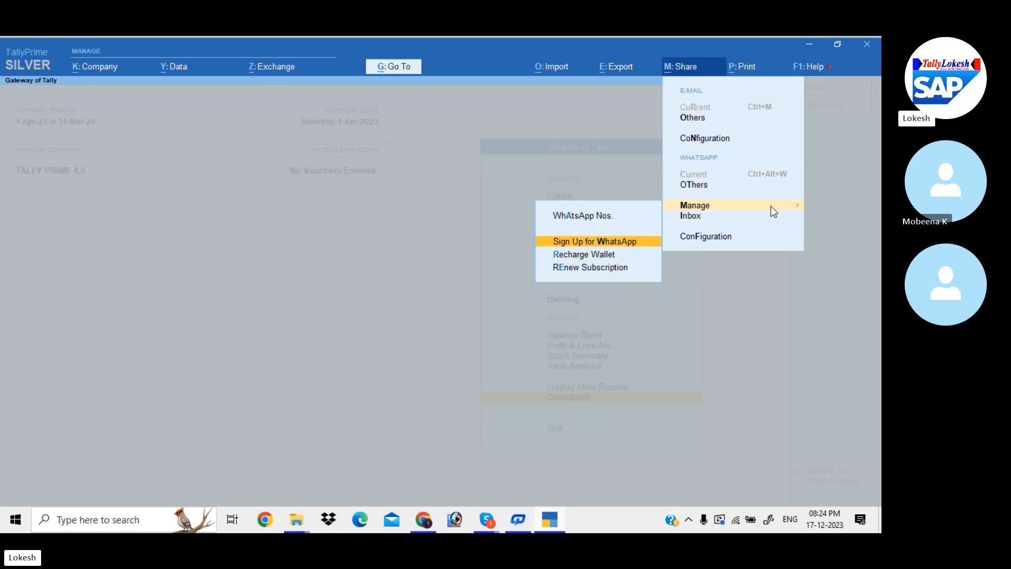
key("Return")
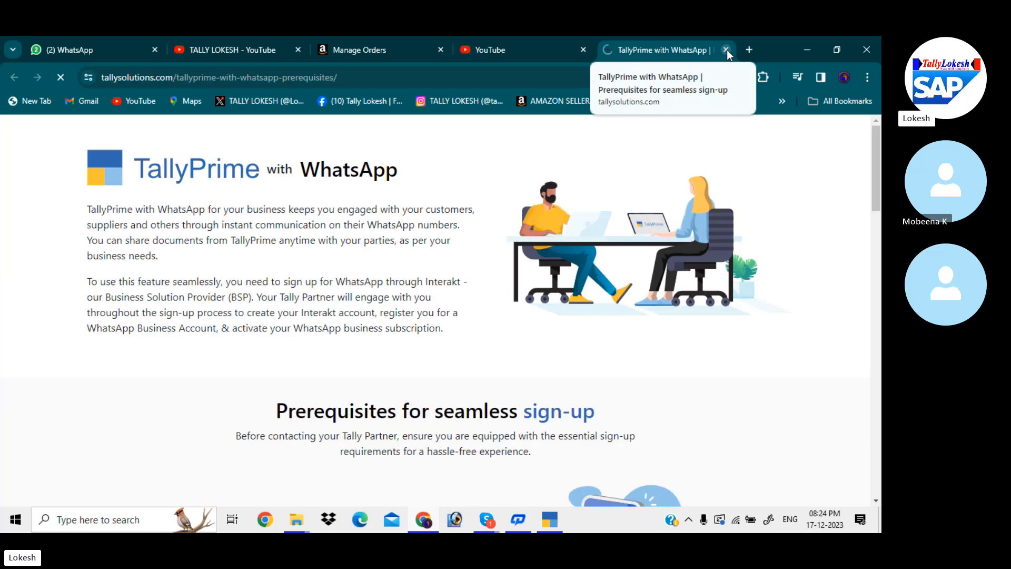
left_click(726, 50)
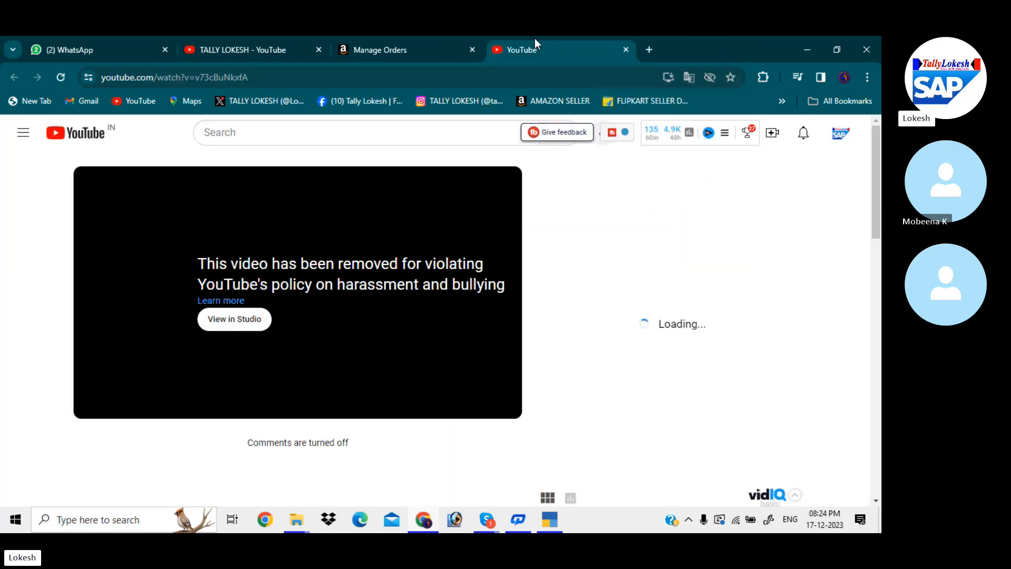
Step: View the TALLY LOKESH YouTube channel page and the removed video's page in the browser, and switch to the Skype call window
left_click(279, 40)
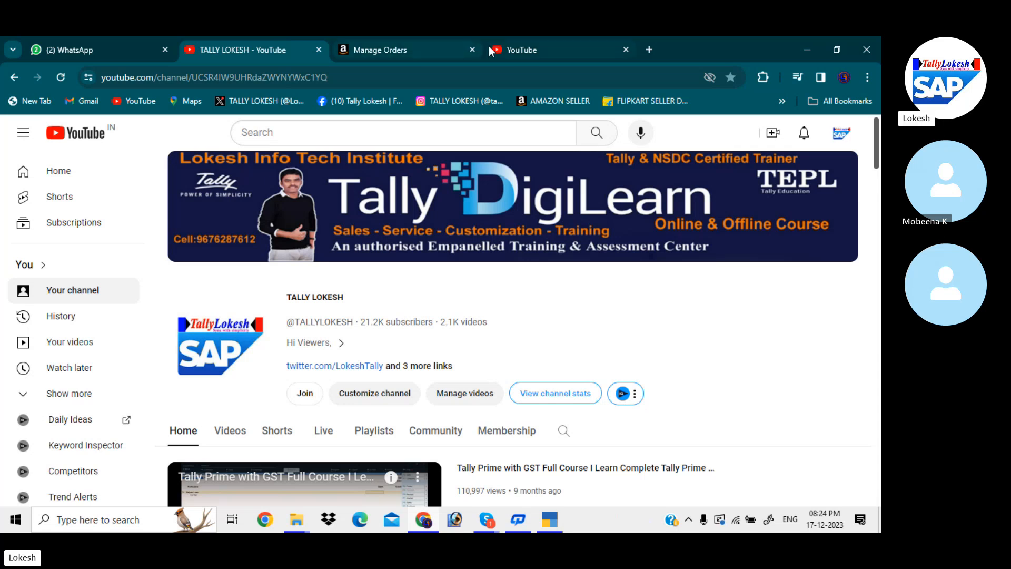
left_click(512, 48)
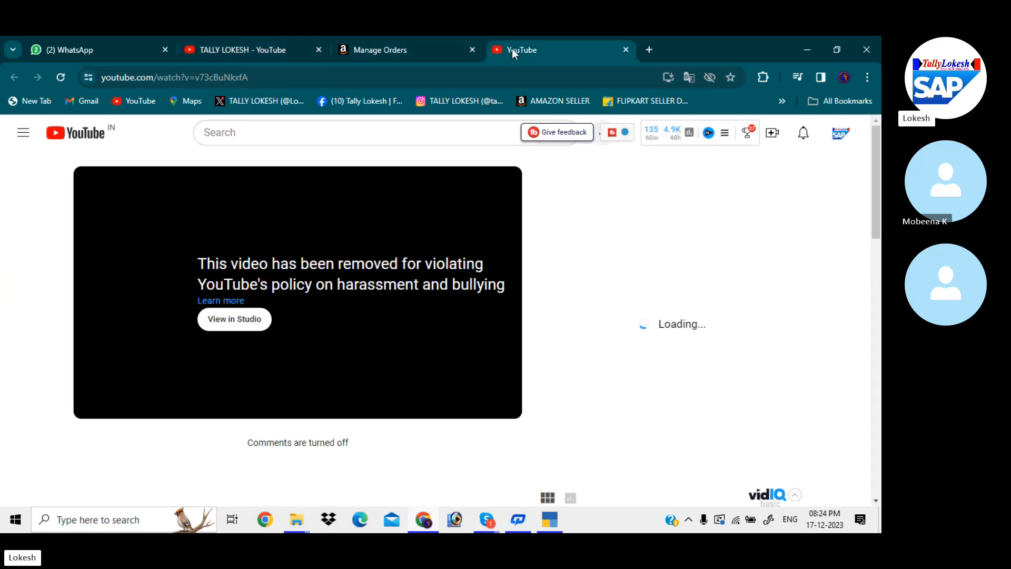
left_click(265, 44)
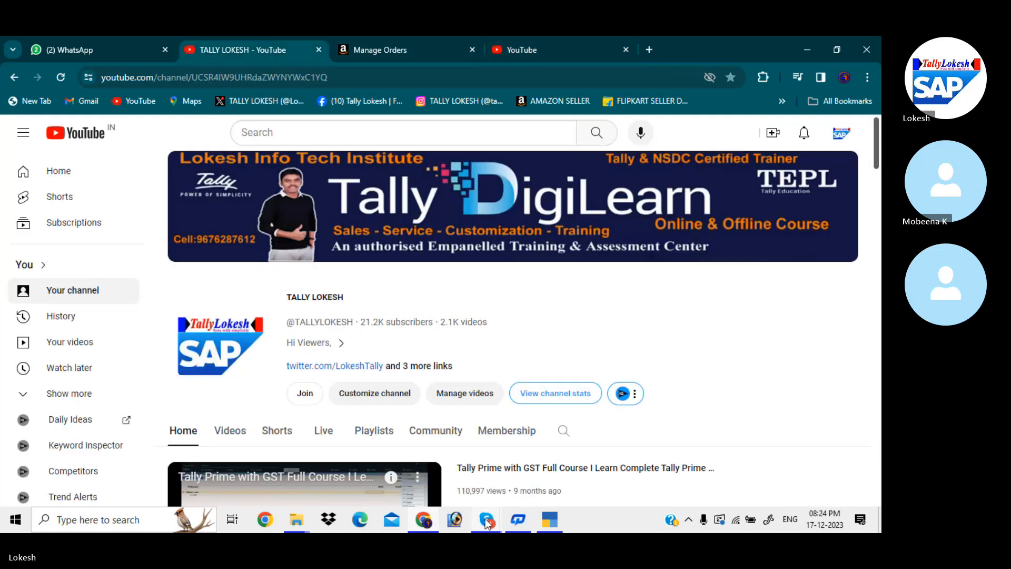
mouse_move(487, 519)
left_click(455, 453)
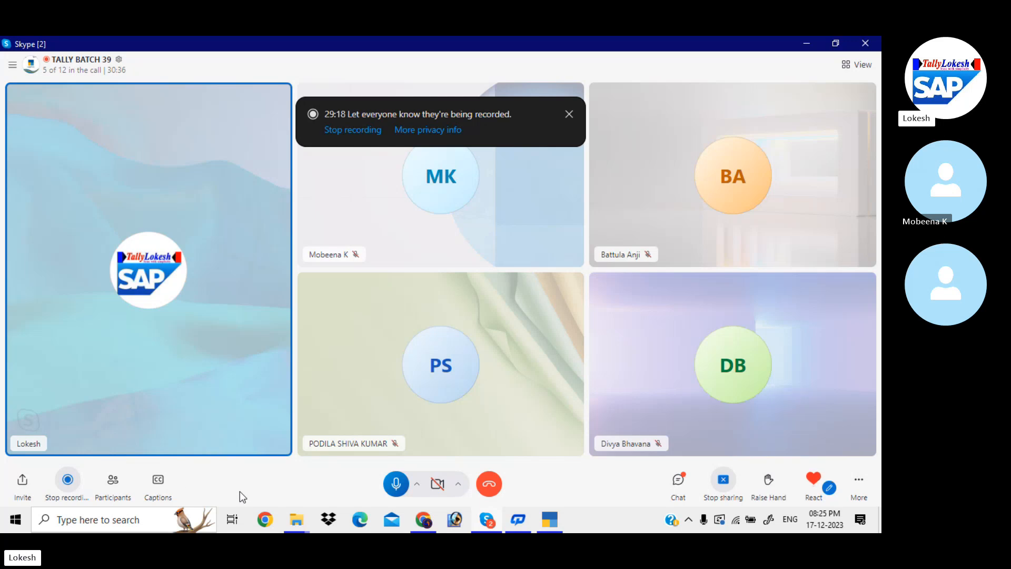
Step: Switch to File Explorer, open a student's Tally certificate PDF from the Downloads folder and examine its first page
mouse_move(296, 520)
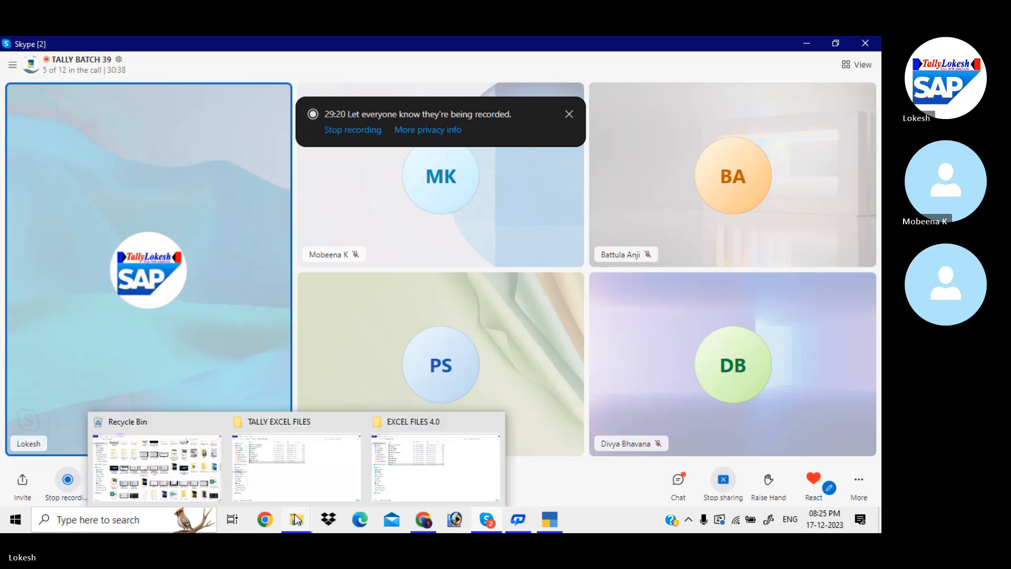
left_click(307, 476)
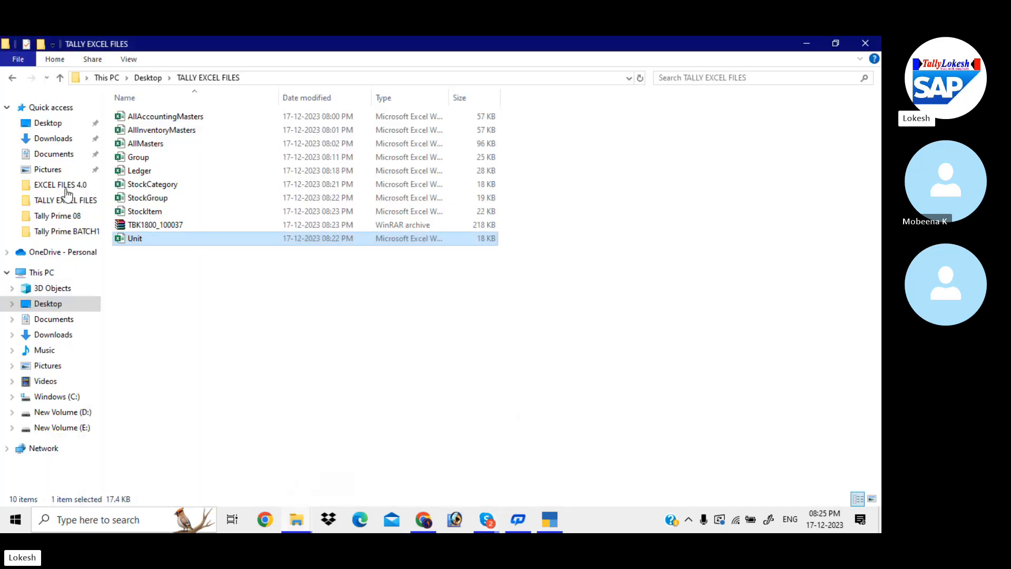
left_click(71, 145)
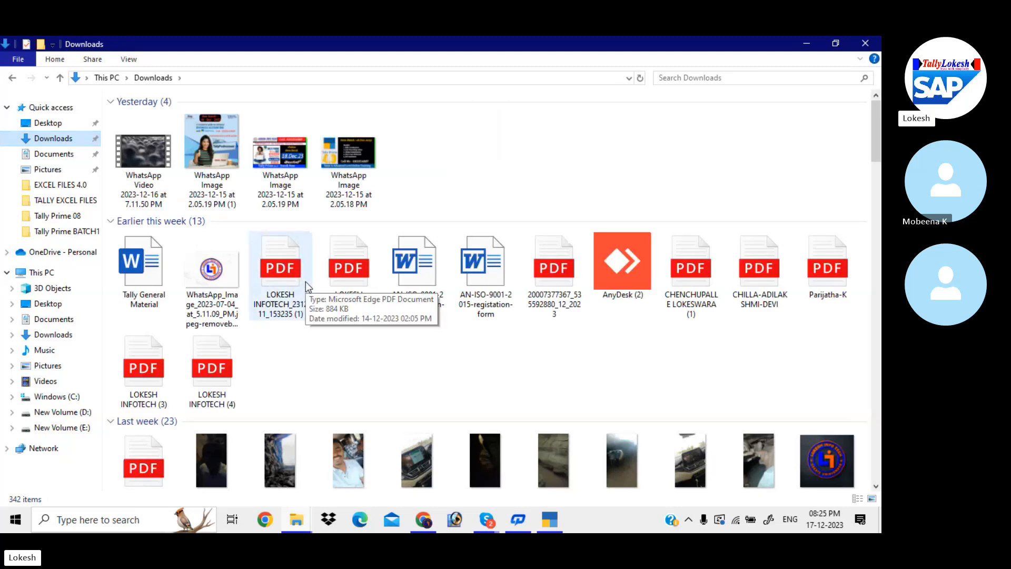
left_click(767, 269)
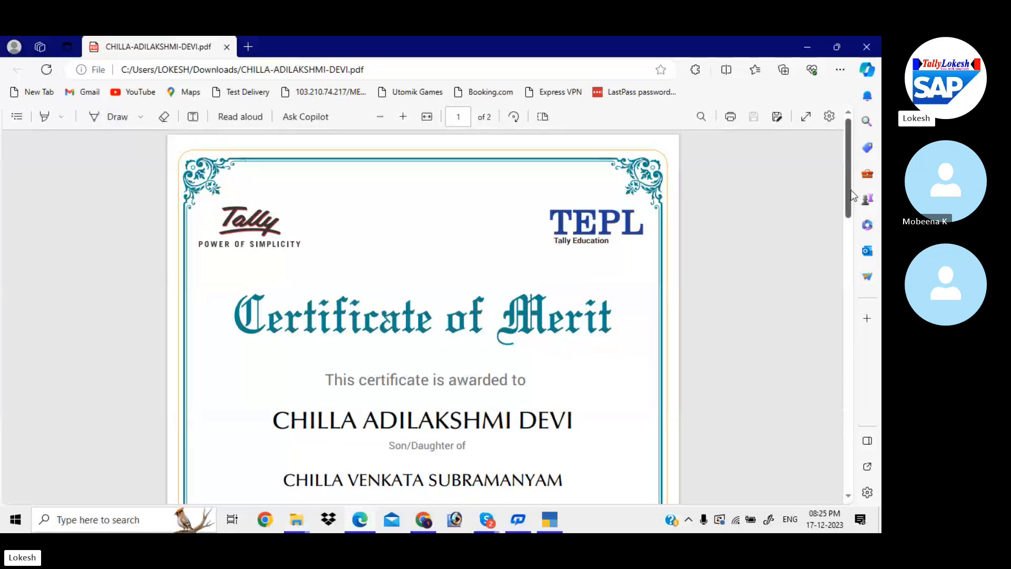
scroll(854, 222, "down", 2)
scroll(854, 225, "down", 5)
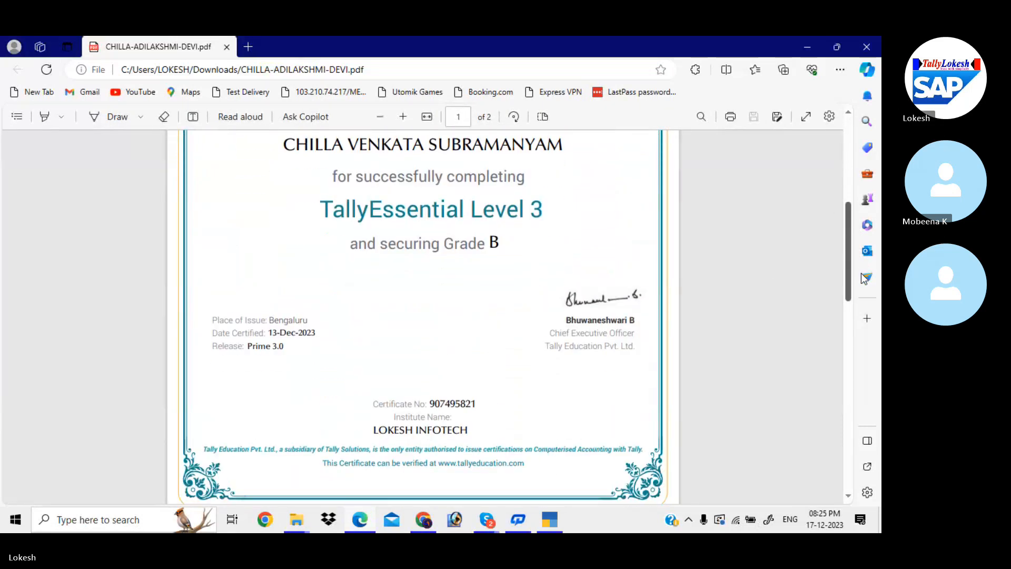